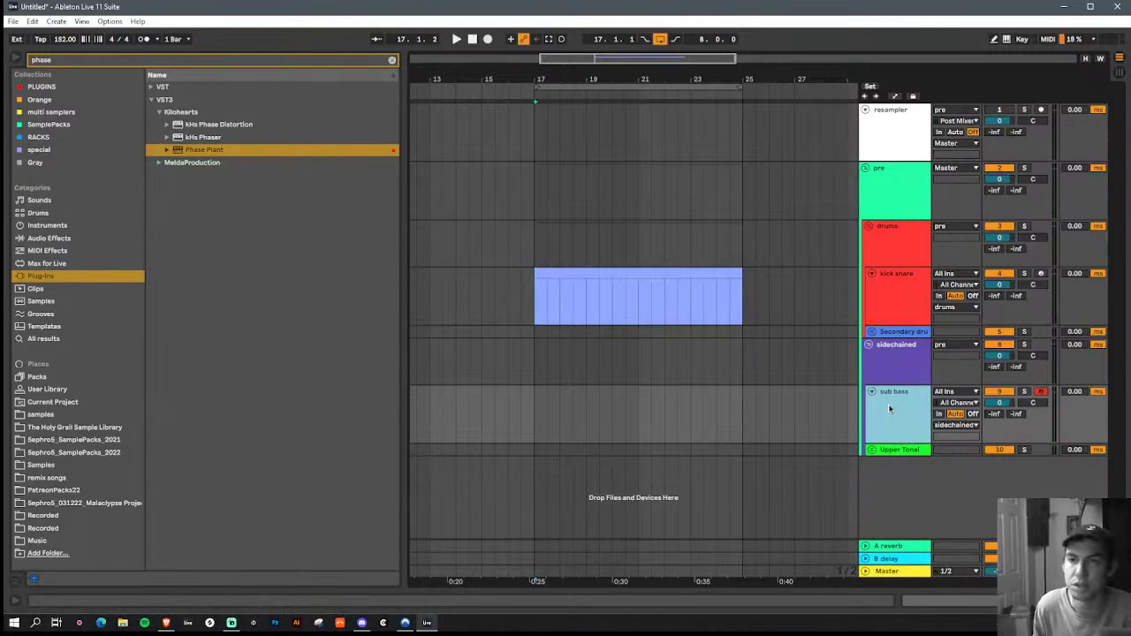
# Step: Group the sub bass track, name the group "bass clipping" and color it light green
pyautogui.hotkey('ctrl', 'g')
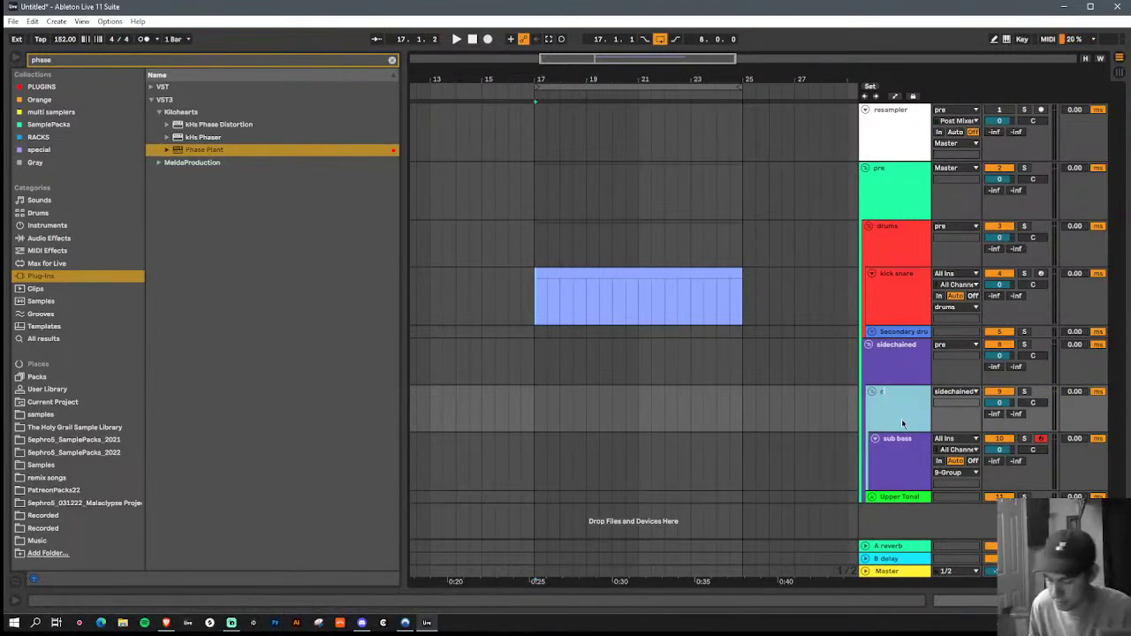
pyautogui.write('s clipping')
pyautogui.press('Return')
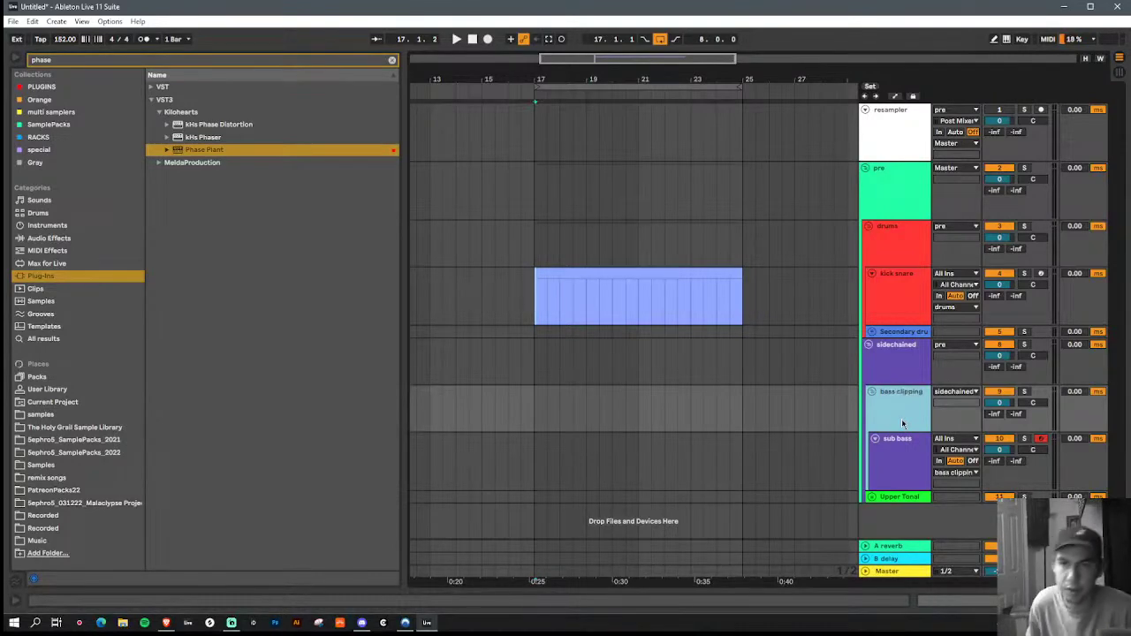
pyautogui.rightClick(902, 423)
pyautogui.click(957, 361)
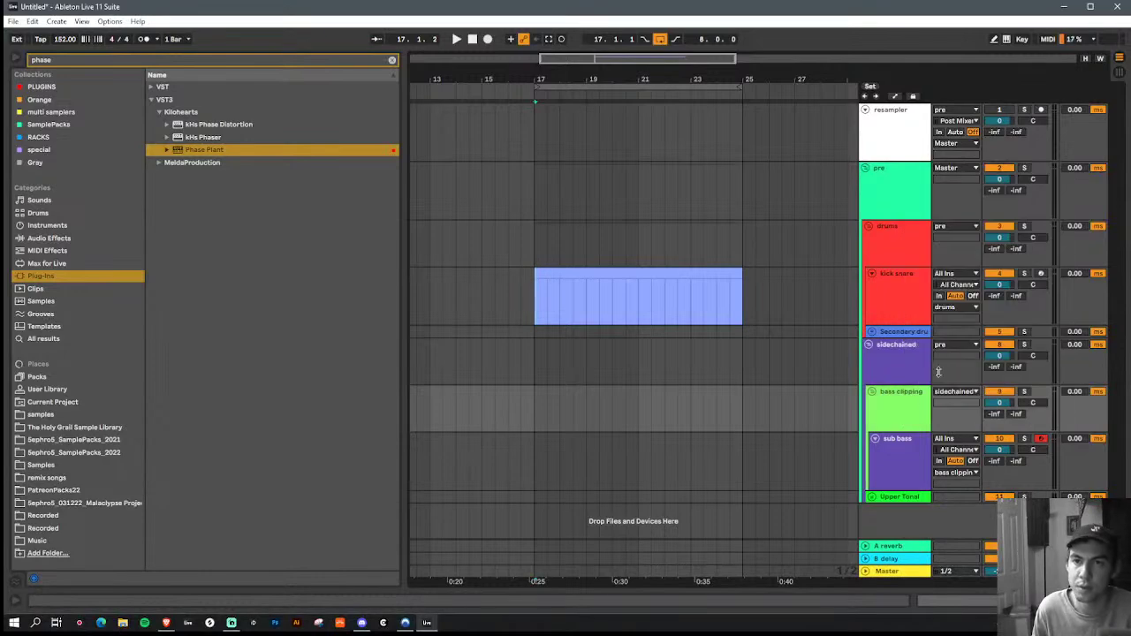
# Step: Add a MIDI track inside the bass clipping group, place it above sub bass and rename it "top"
pyautogui.click(905, 460)
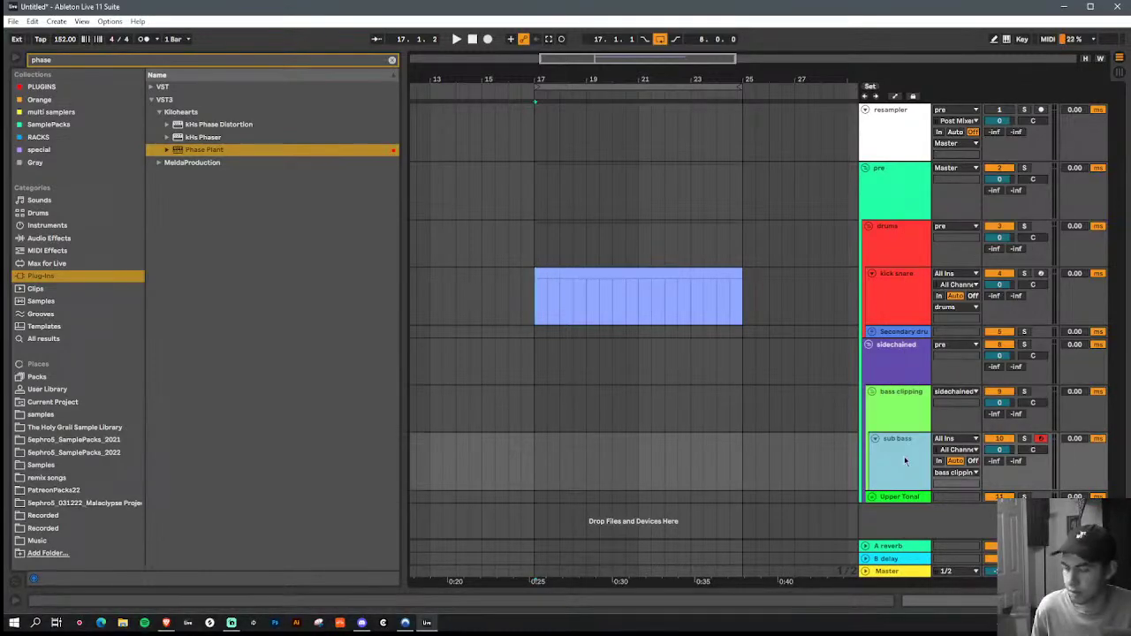
pyautogui.hotkey('ctrl', 'shift', 't')
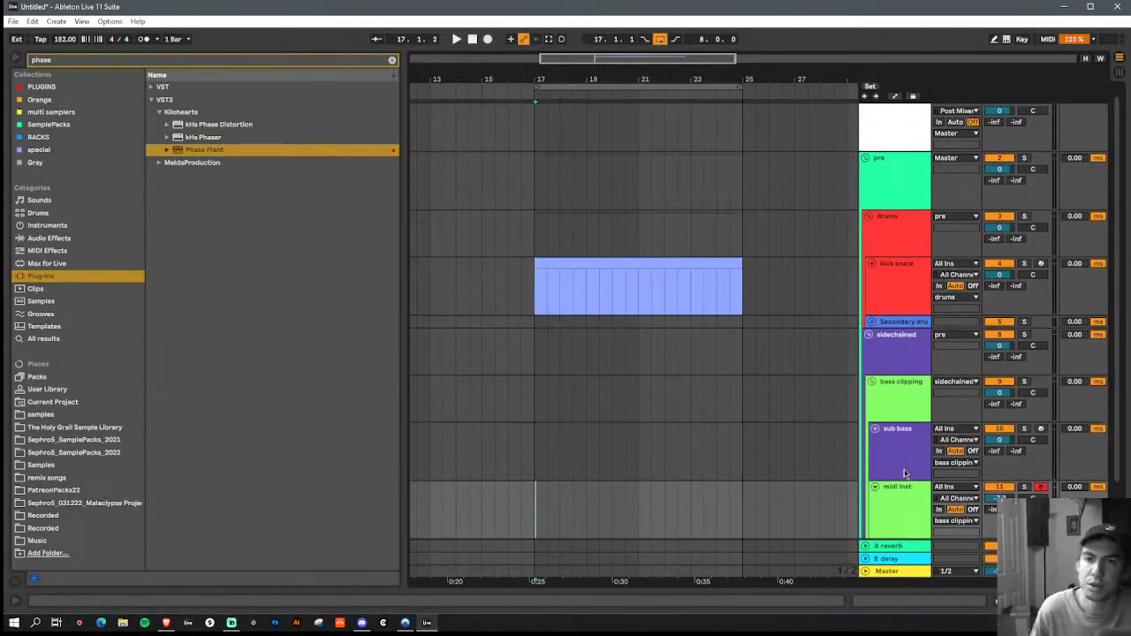
pyautogui.moveTo(906, 430); pyautogui.dragTo(906, 437)
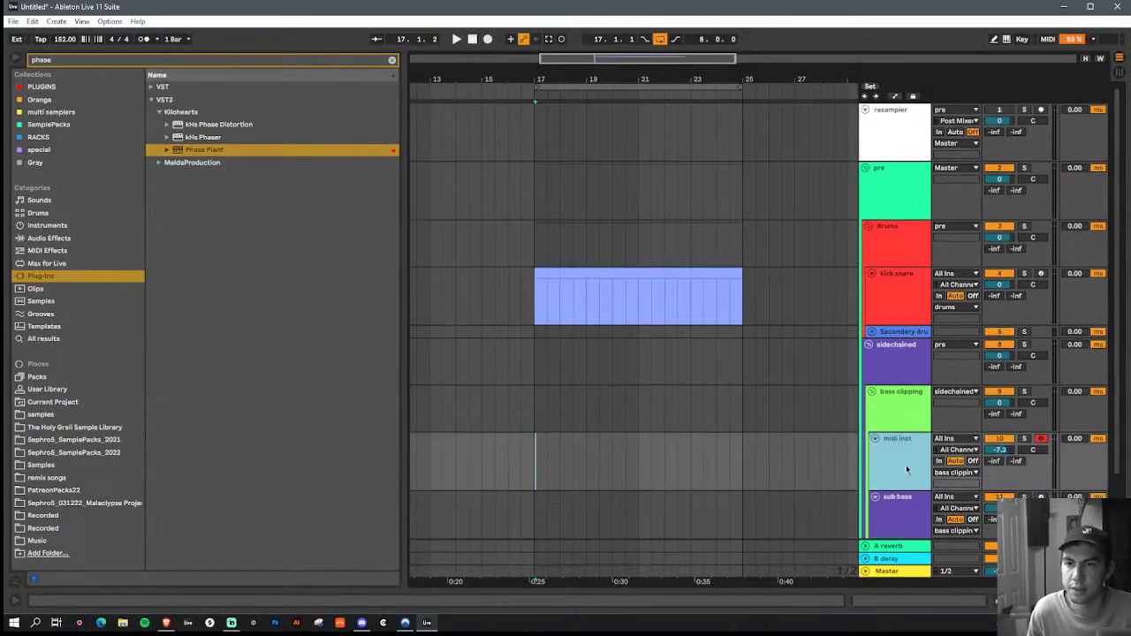
pyautogui.hotkey('ctrl', 'r')
pyautogui.write('tpp')
pyautogui.press('Return')
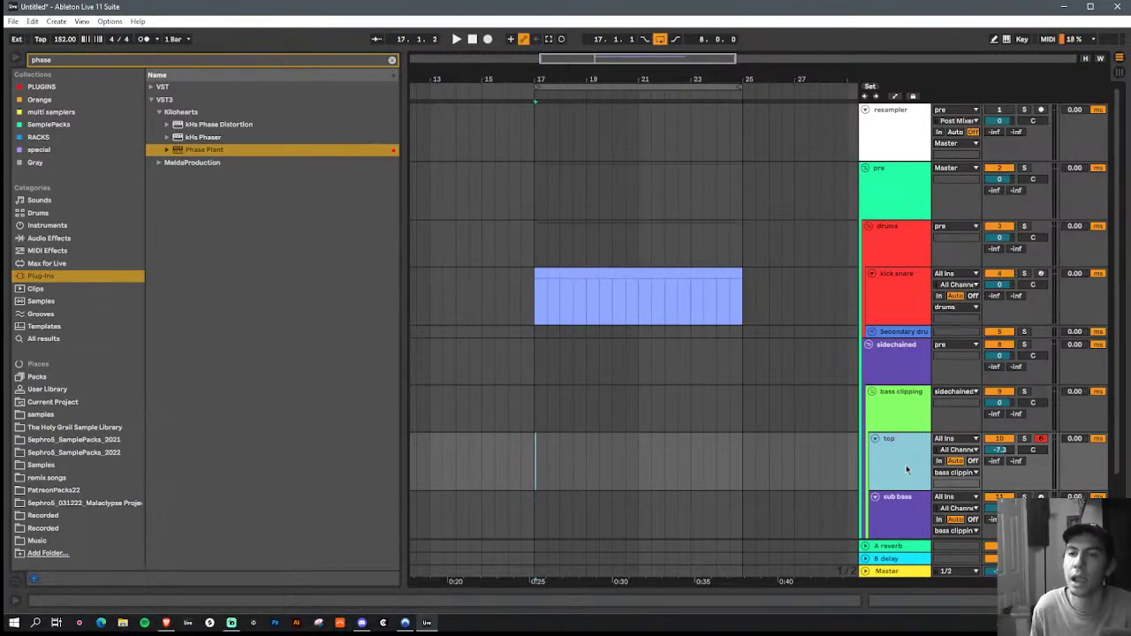
# Step: Arm the sub bass track and have the top track receive MIDI from sub bass with monitoring set to In
pyautogui.click(915, 522)
pyautogui.scroll(-2, 916, 522)
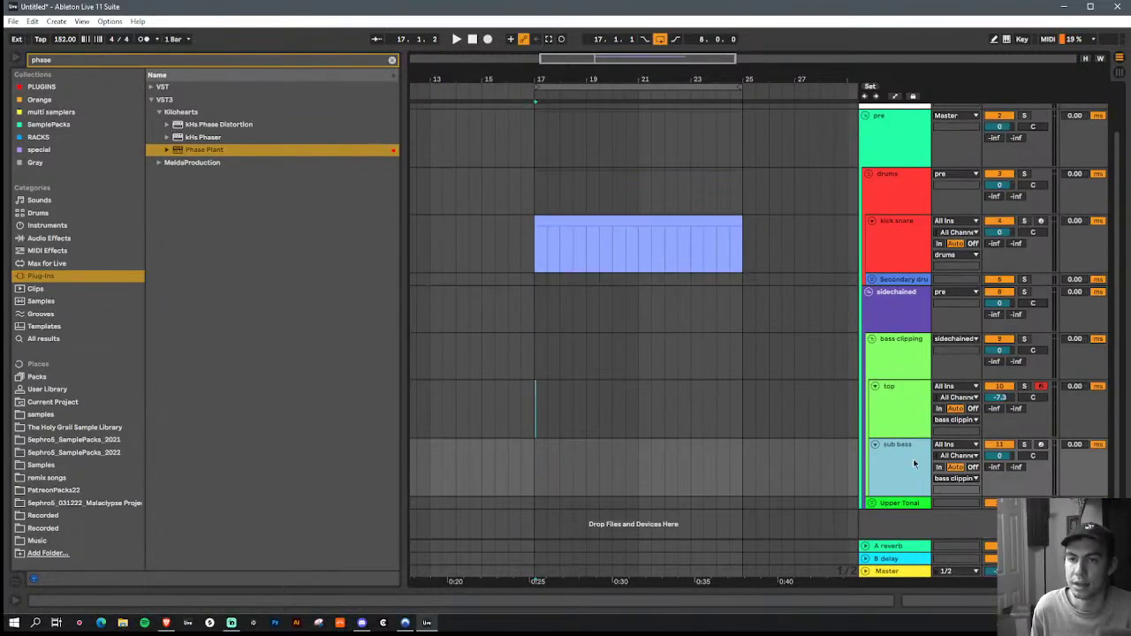
pyautogui.click(1041, 445)
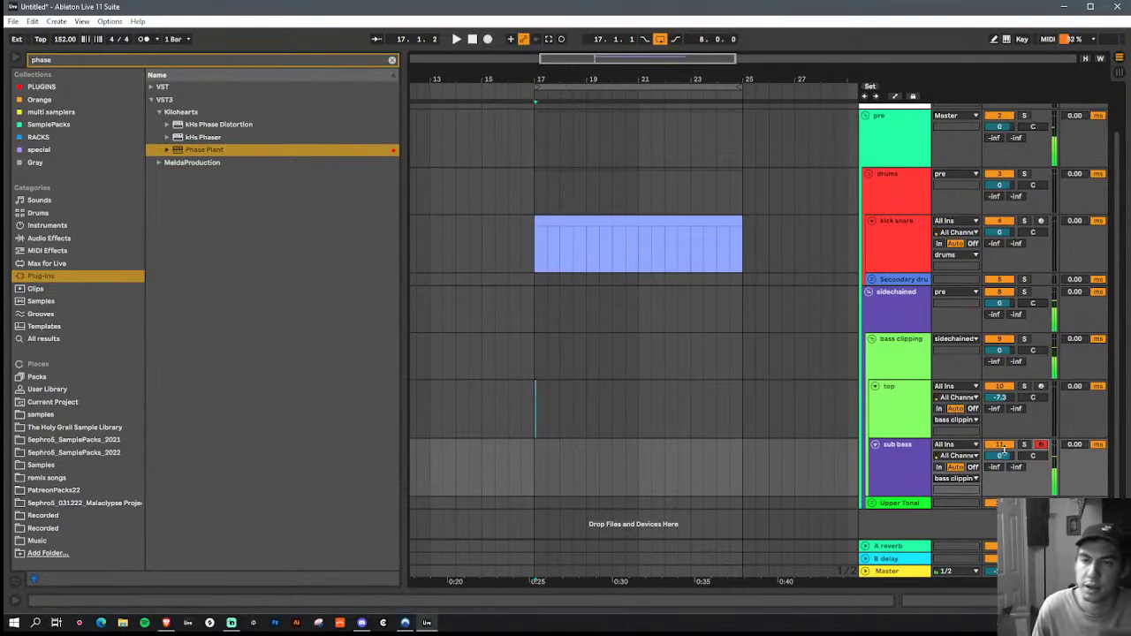
pyautogui.click(960, 388)
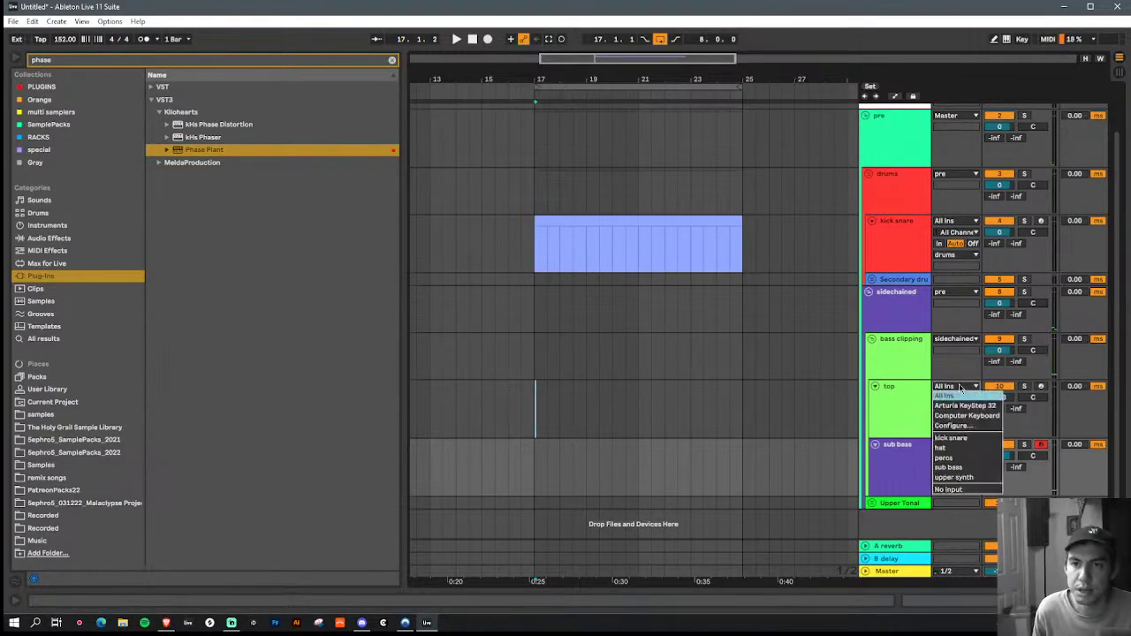
pyautogui.click(958, 468)
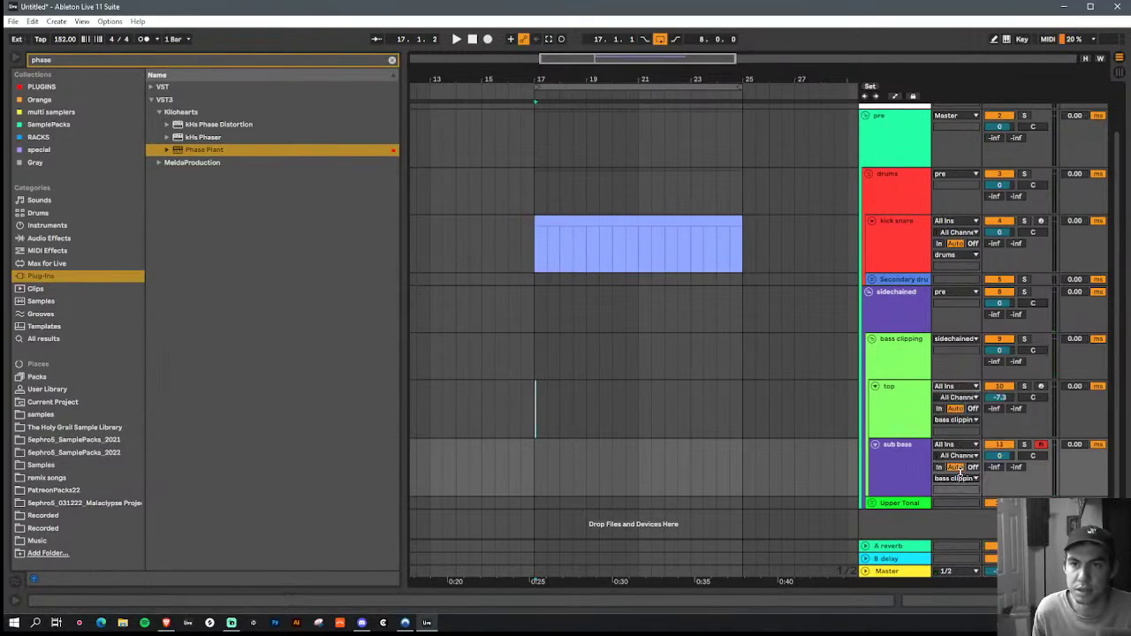
pyautogui.click(940, 409)
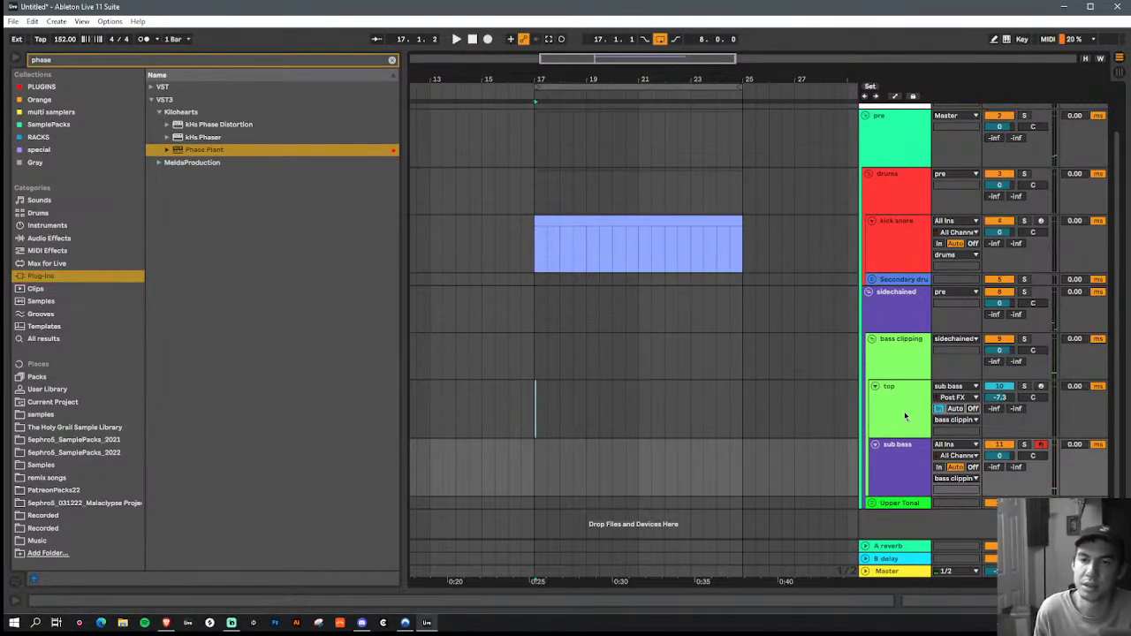
# Step: Show the top track's device chain and the sample settings of the blank sampler in the Pp_Sub rack
pyautogui.click(900, 417)
pyautogui.doubleClick(899, 419)
pyautogui.click(900, 387)
pyautogui.scroll(-1, 900, 372)
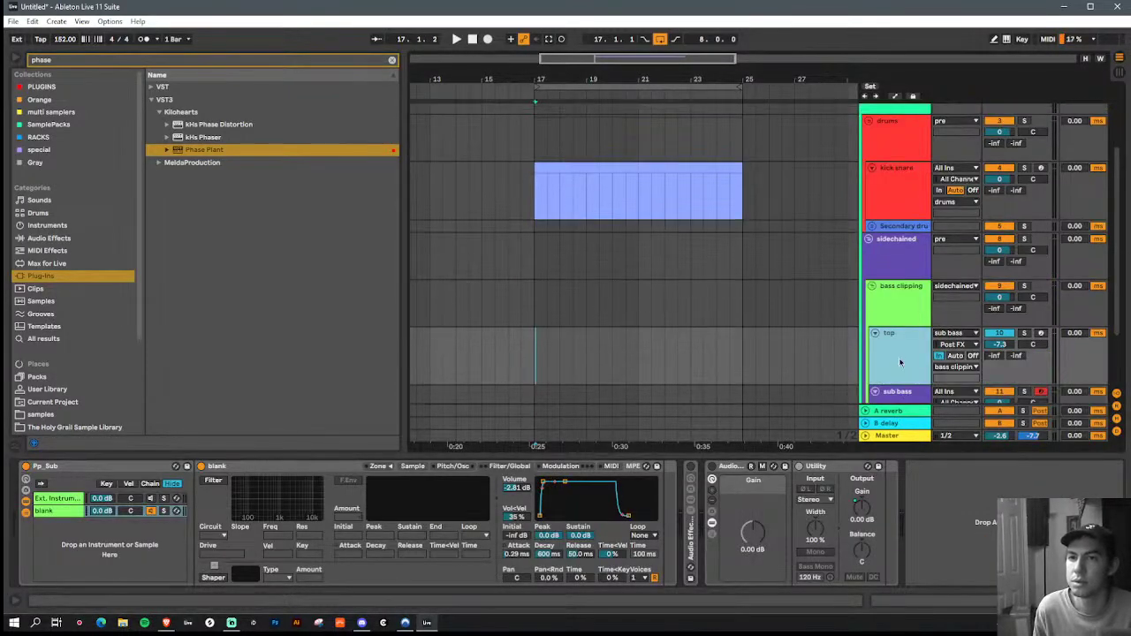
pyautogui.click(412, 466)
# Step: Clear the browser search and audition an Acid Synth Eurorack Analog Bass sample from the PatreonPacks22 folder
pyautogui.click(392, 59)
pyautogui.scroll(-4, 80, 265)
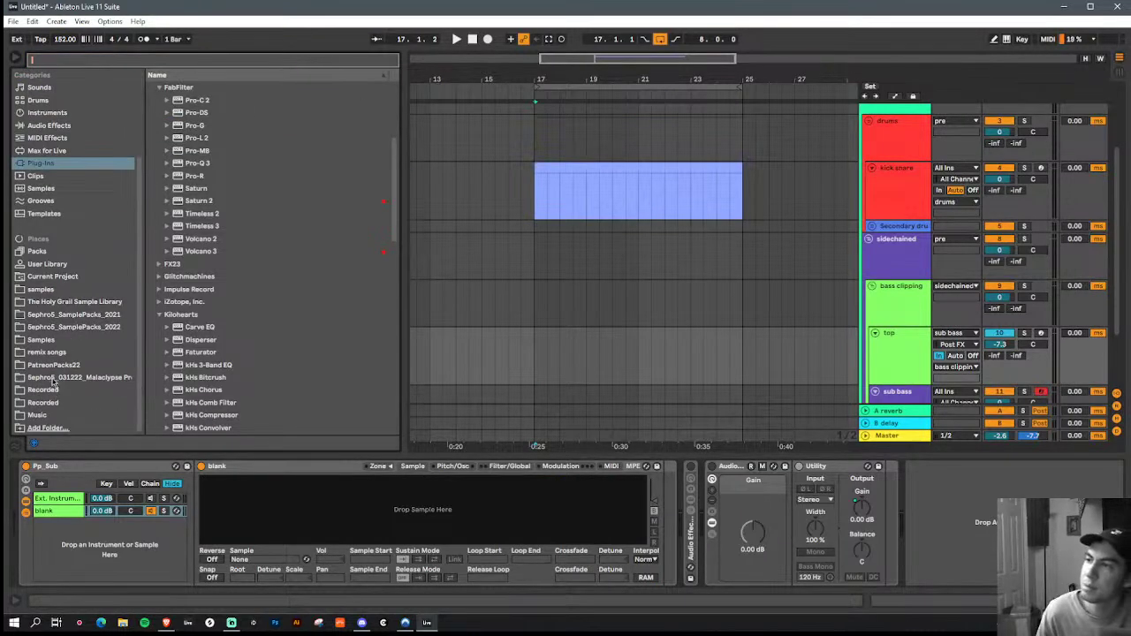
pyautogui.click(68, 379)
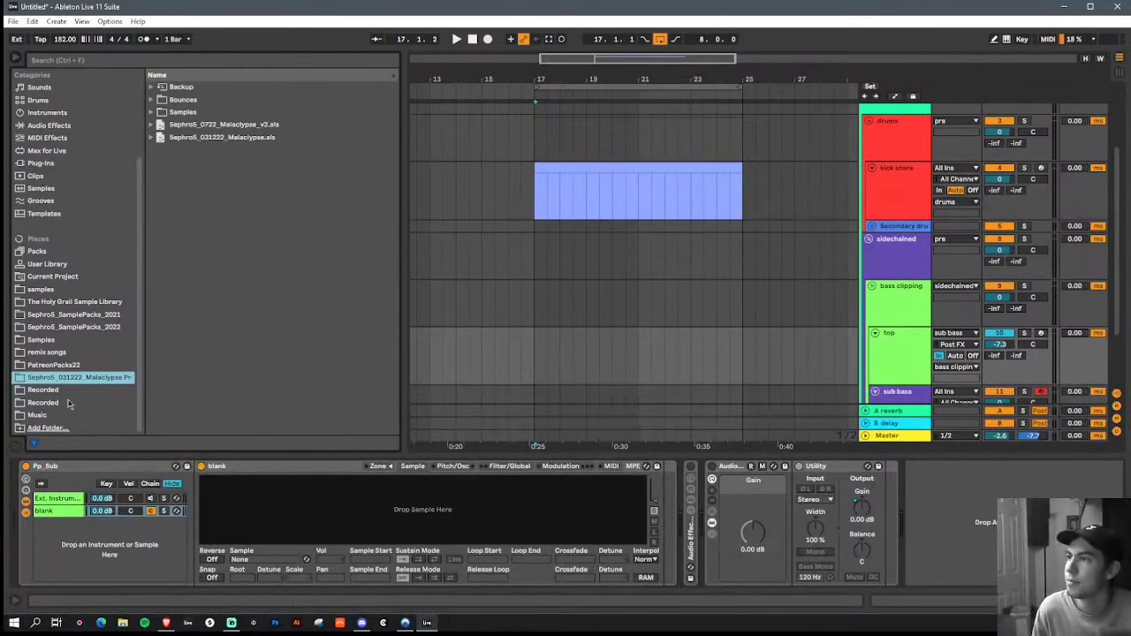
pyautogui.click(58, 367)
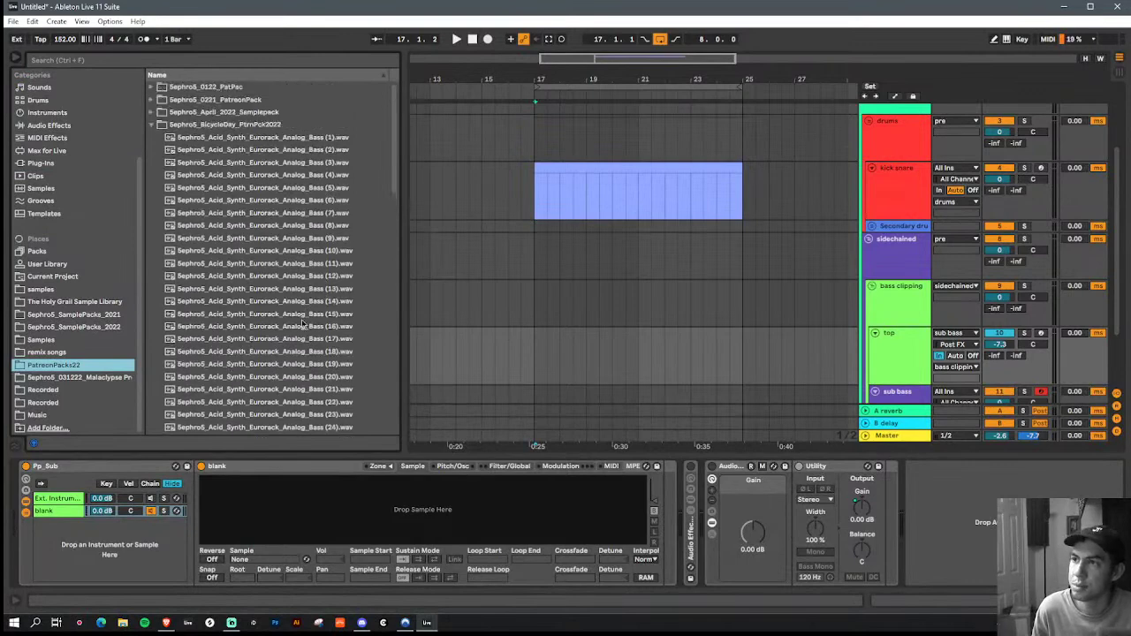
pyautogui.click(281, 353)
pyautogui.scroll(-3, 281, 357)
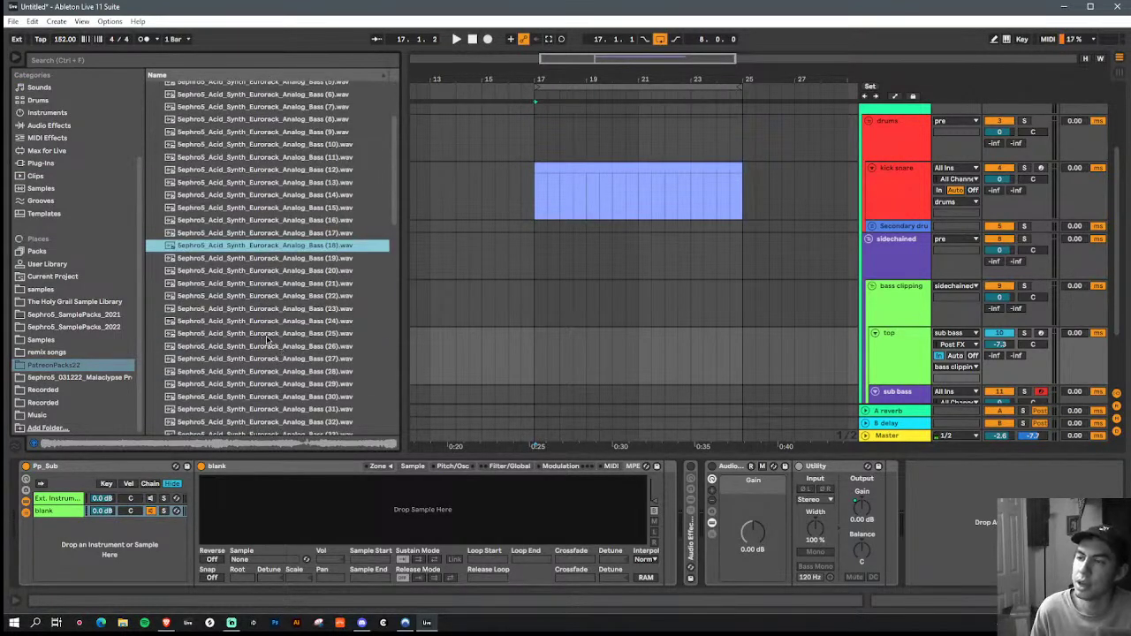
# Step: Search the instruments for "simpler" and replace the blank sampler in the Pp_Sub rack with Simpler
pyautogui.click(75, 61)
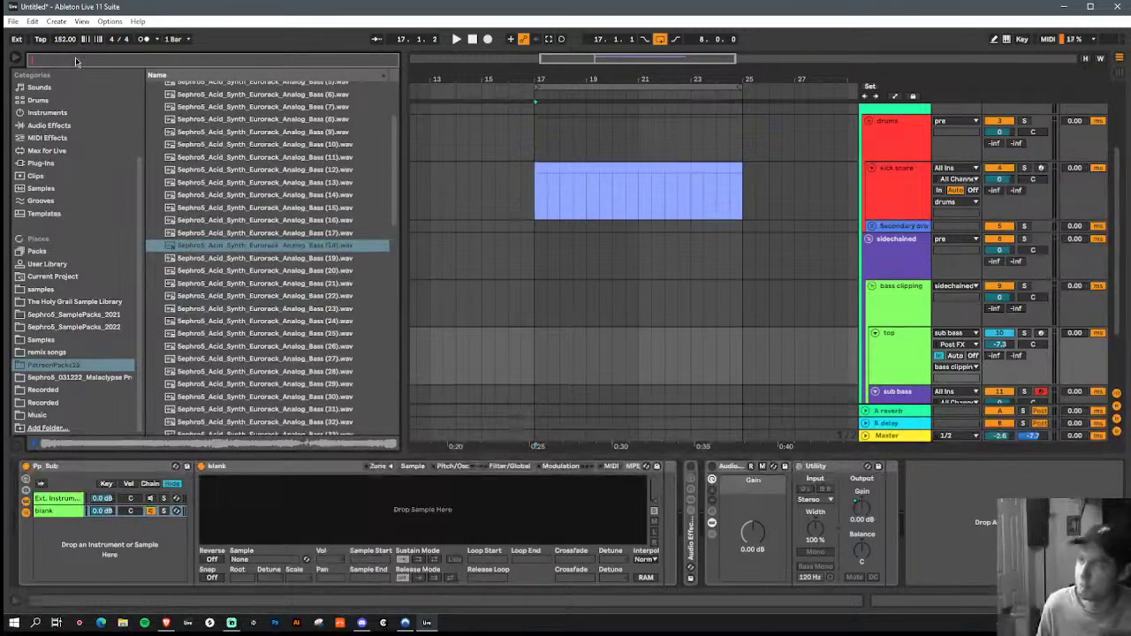
pyautogui.write('simpler')
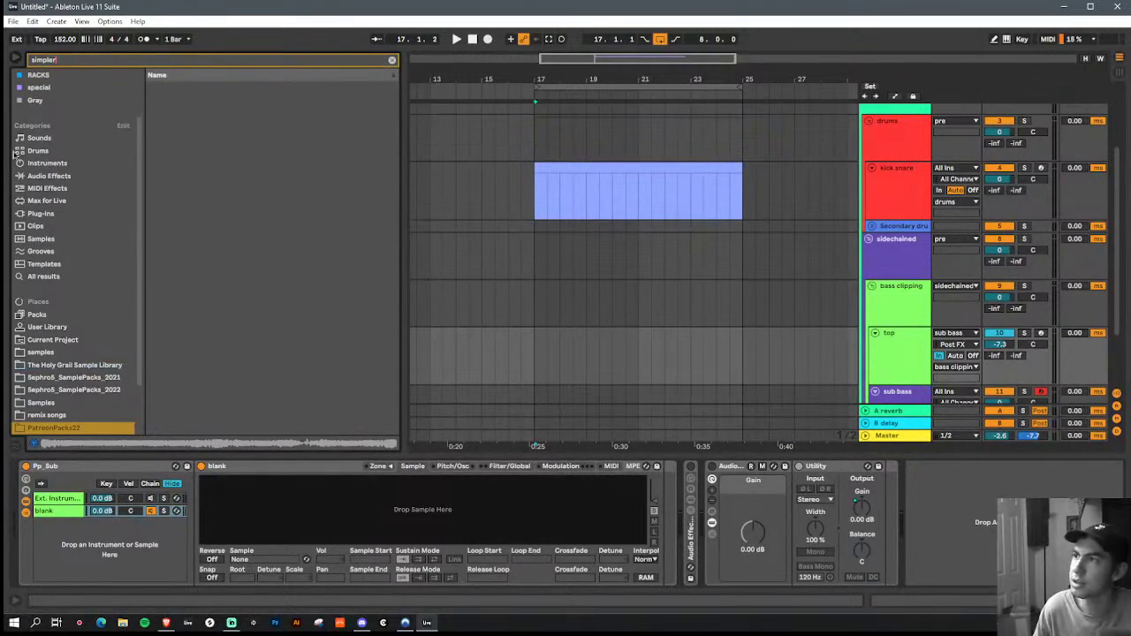
pyautogui.click(37, 176)
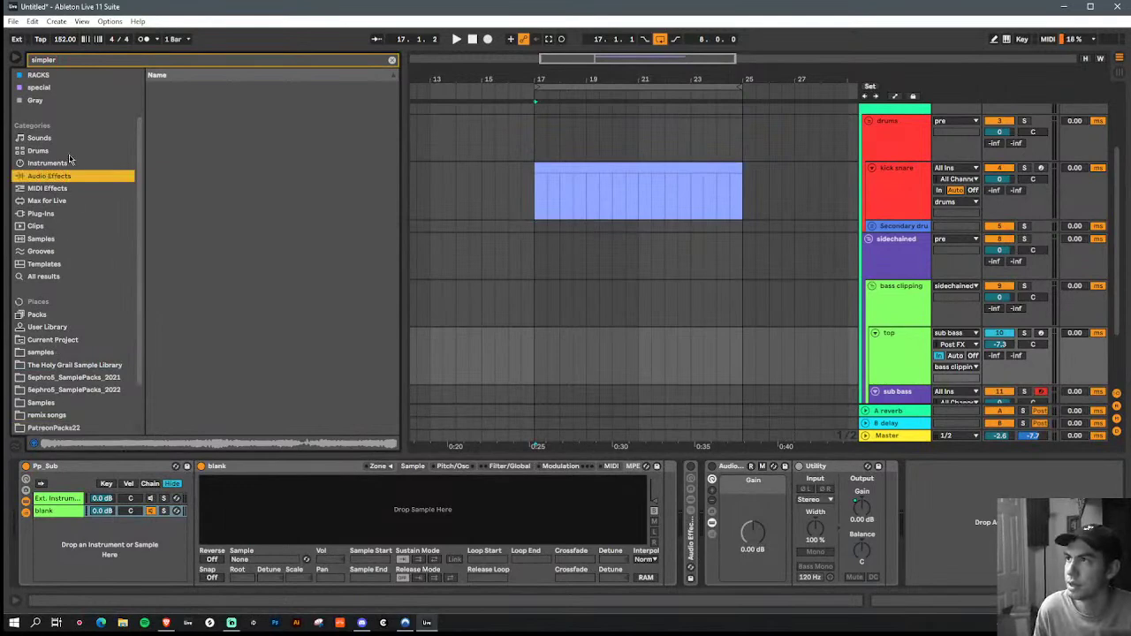
pyautogui.click(53, 165)
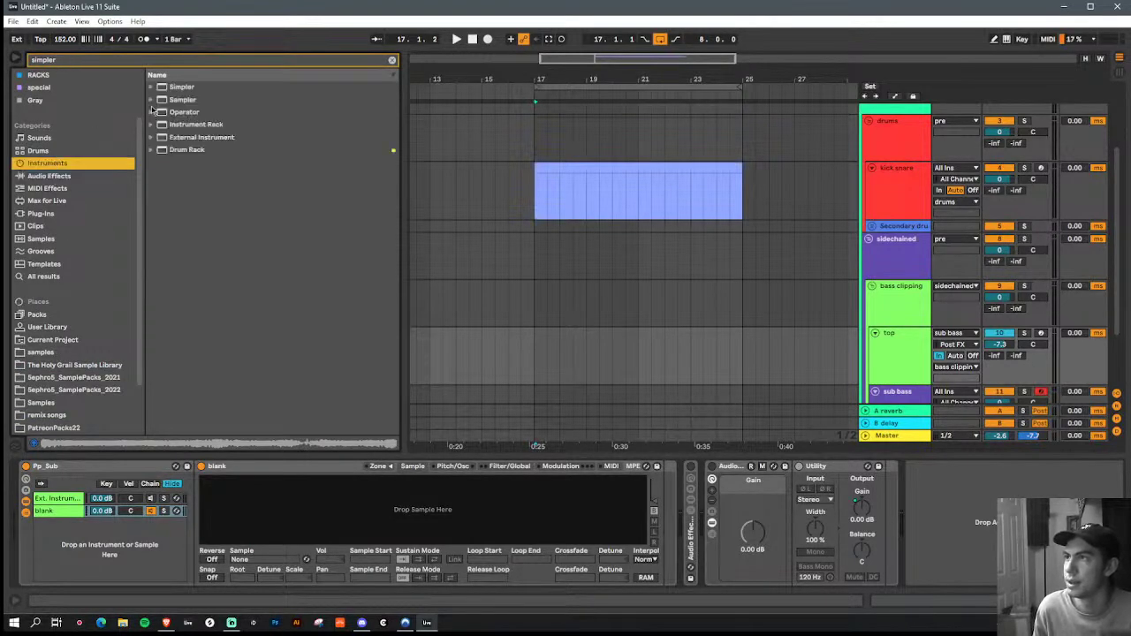
pyautogui.moveTo(183, 88); pyautogui.dragTo(300, 504)
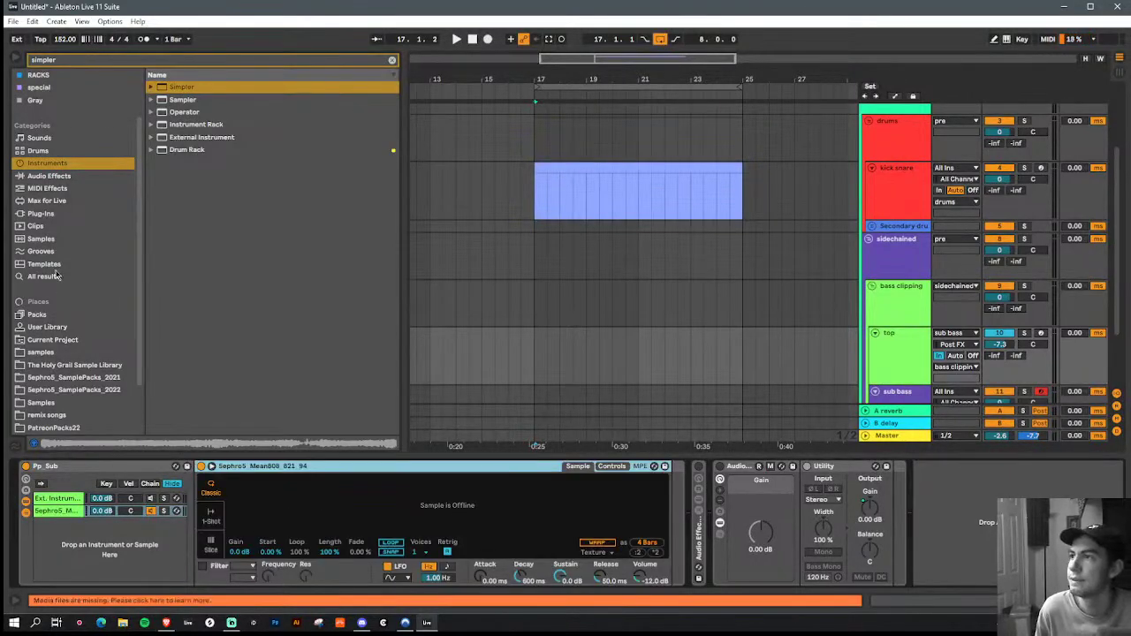
# Step: Clear the browser search and look through the 2022 and 2021 sample packs and The Holy Grail Sample Library
pyautogui.click(48, 215)
pyautogui.doubleClick(123, 62)
pyautogui.press('BackSpace')
pyautogui.scroll(-3, 95, 285)
pyautogui.click(78, 327)
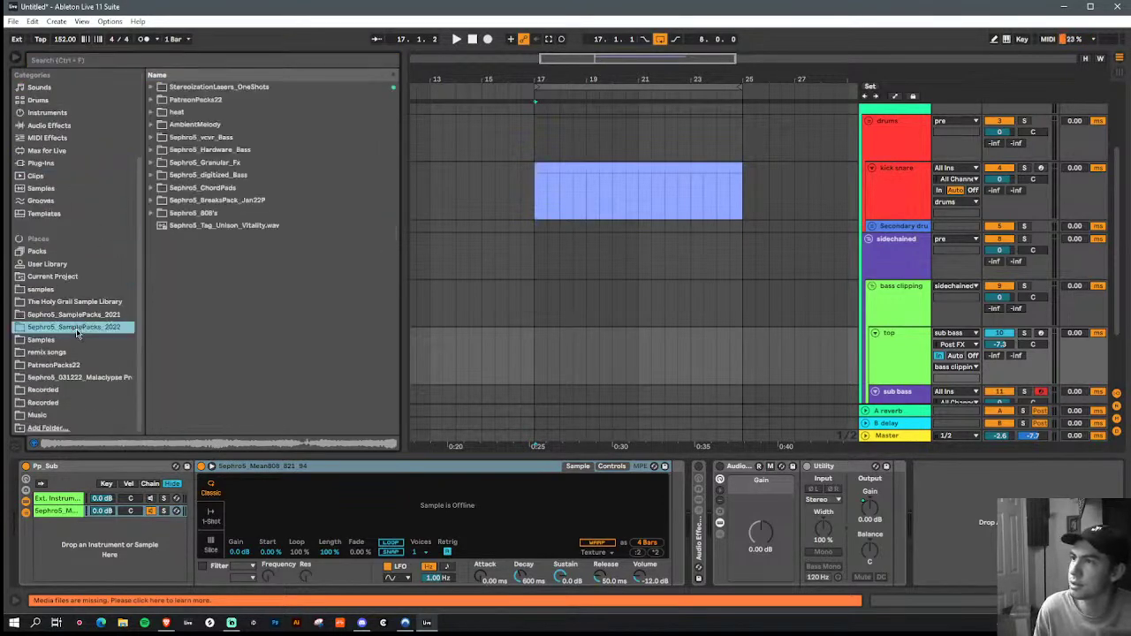
pyautogui.click(81, 315)
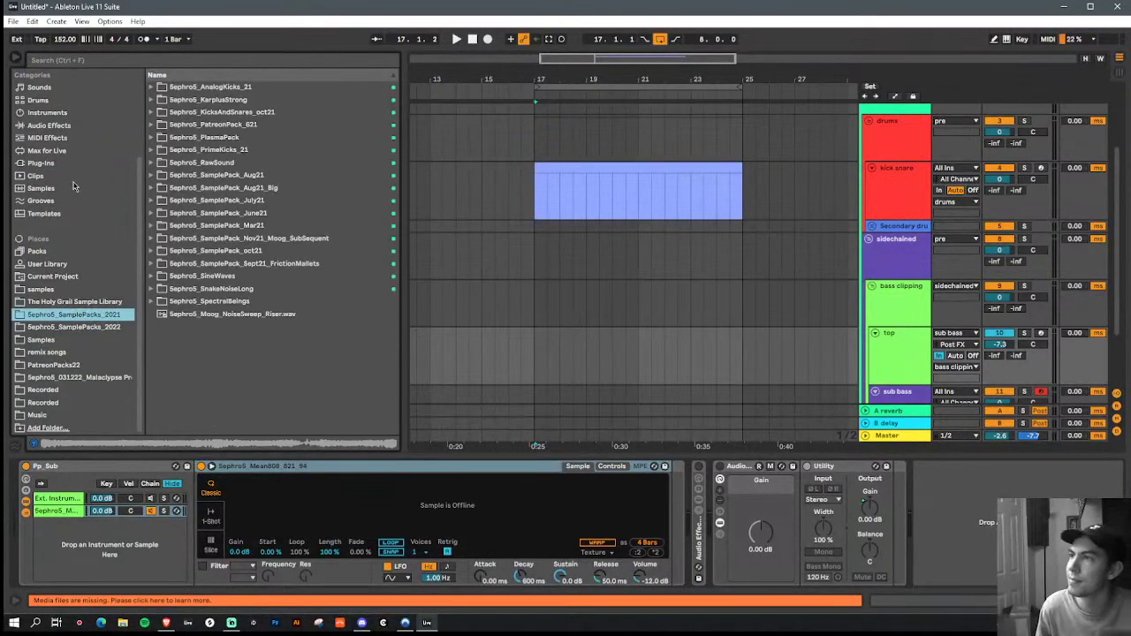
pyautogui.click(81, 302)
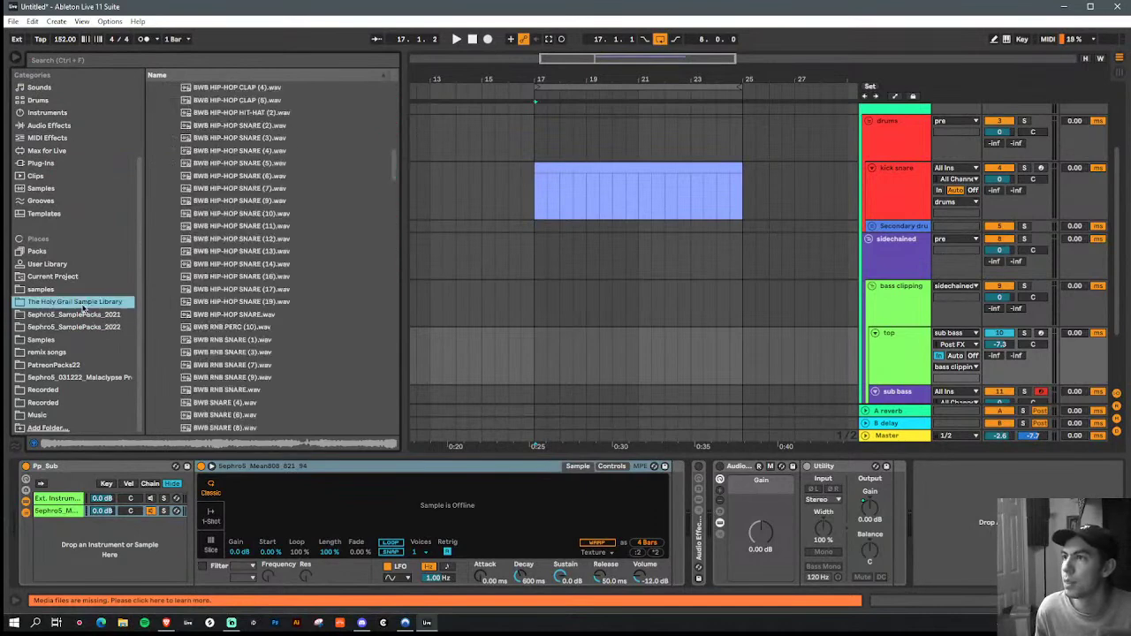
# Step: Audition bass samples in PatreonPacks22 and load Sephro5_Acid_Synth_Eurorack_Analog_Bass (29).wav into Simpler
pyautogui.click(81, 365)
pyautogui.click(210, 299)
pyautogui.scroll(-3, 232, 329)
pyautogui.click(227, 309)
pyautogui.scroll(-3, 227, 318)
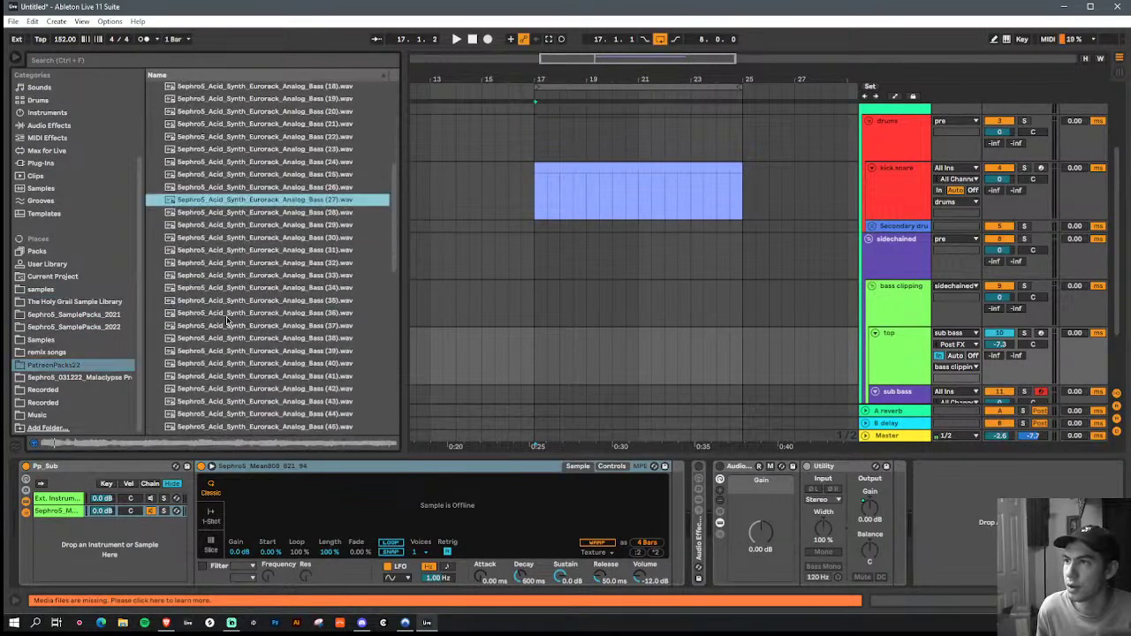
pyautogui.click(243, 229)
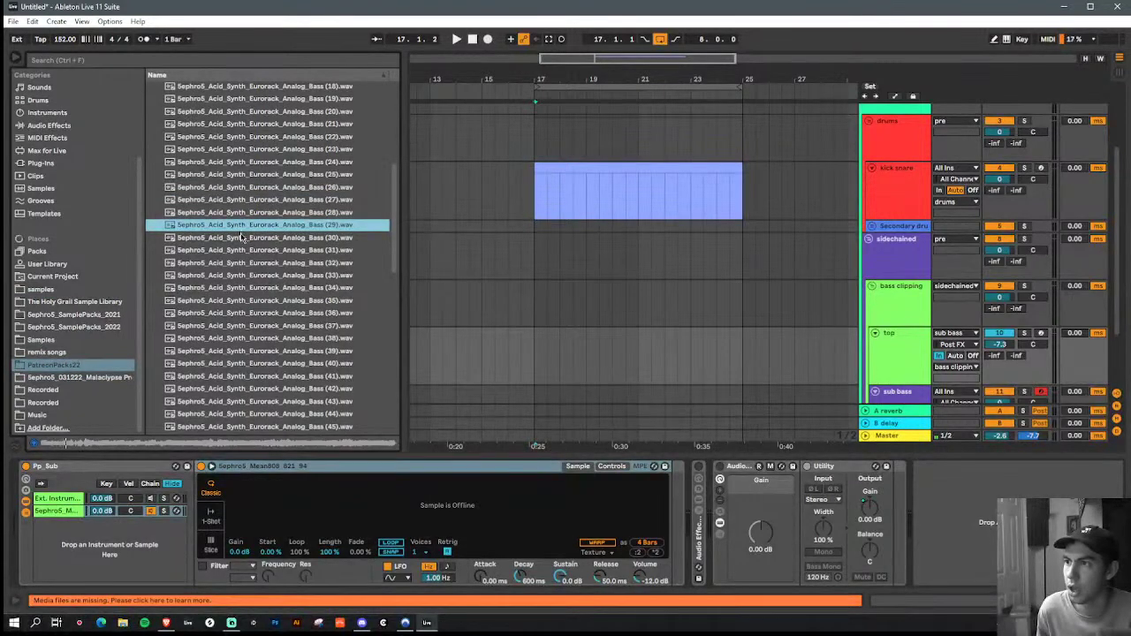
pyautogui.moveTo(237, 227); pyautogui.dragTo(387, 502)
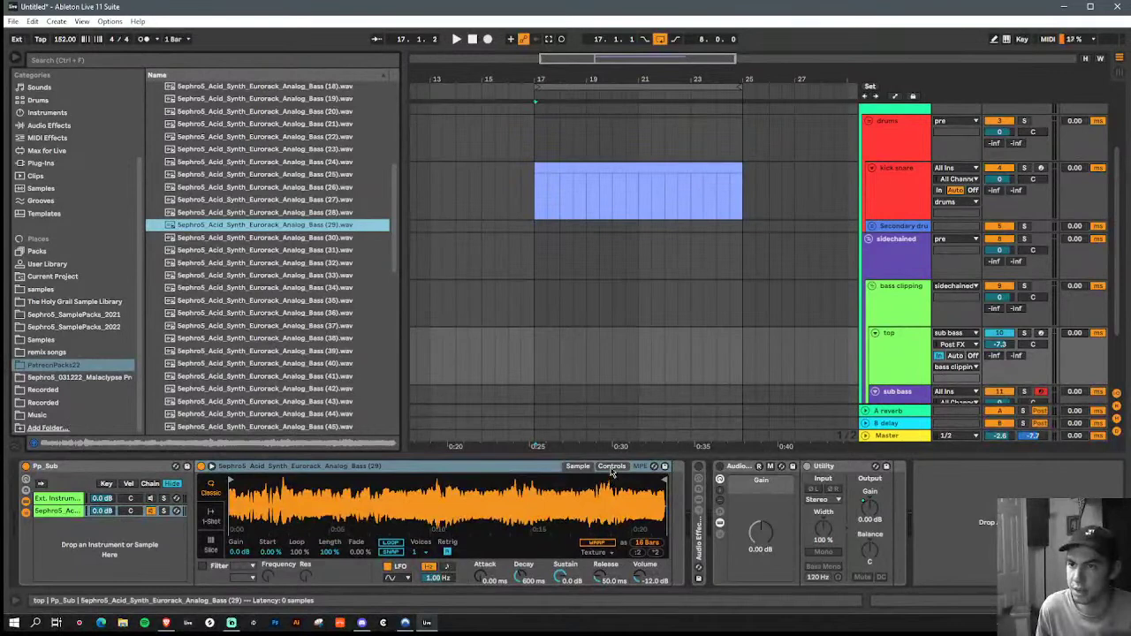
# Step: Set the top track's volume to 0 dB
pyautogui.rightClick(423, 469)
pyautogui.click(381, 468)
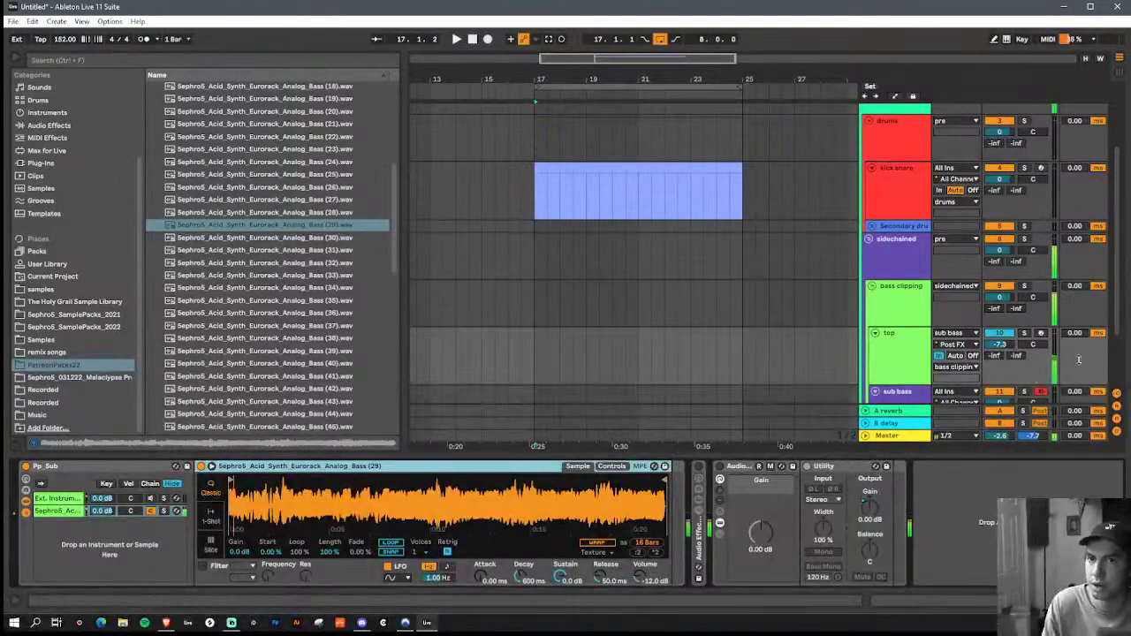
pyautogui.scroll(-2, 1023, 328)
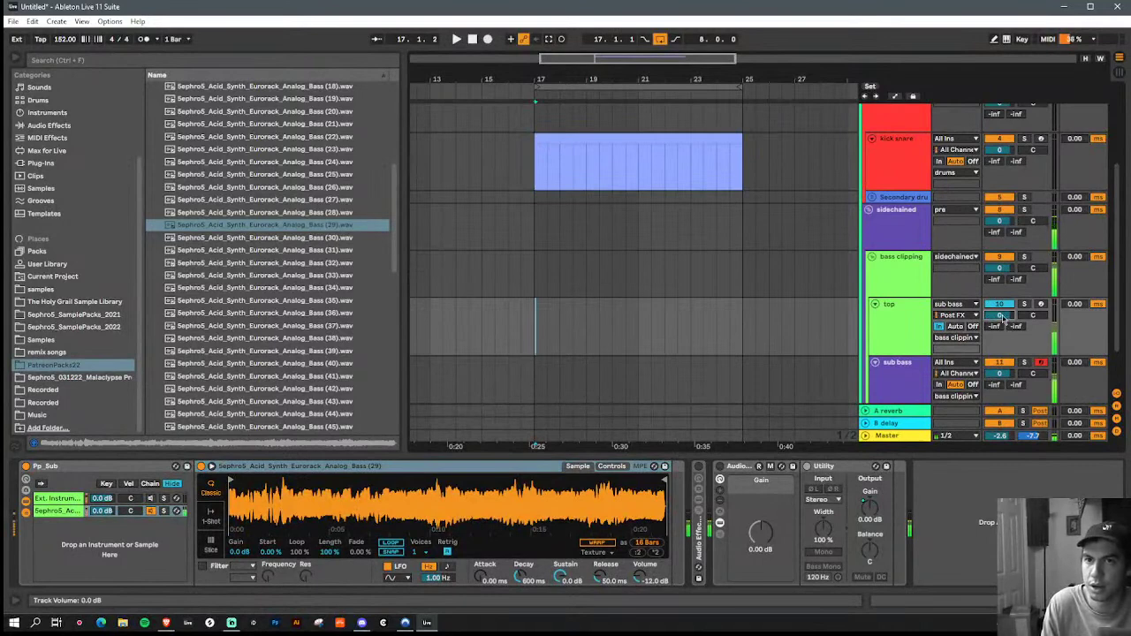
pyautogui.rightClick(378, 469)
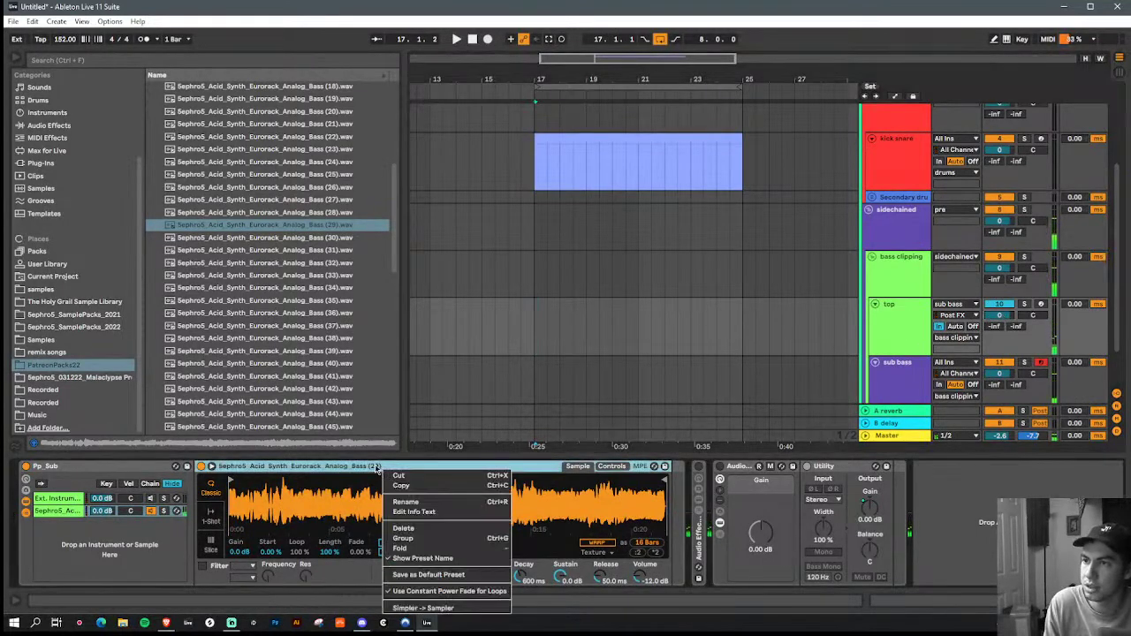
pyautogui.click(376, 468)
# Step: Find the Pitch MIDI effect, insert it before the Pp_Sub rack and set its pitch to +31 st
pyautogui.click(103, 58)
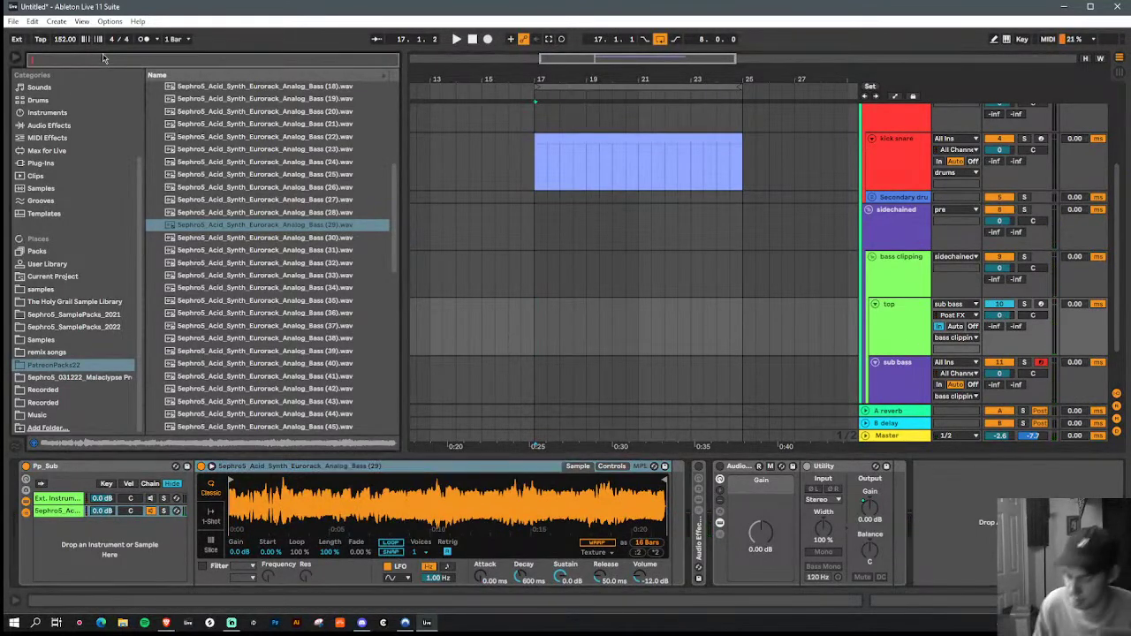
pyautogui.write('pitch')
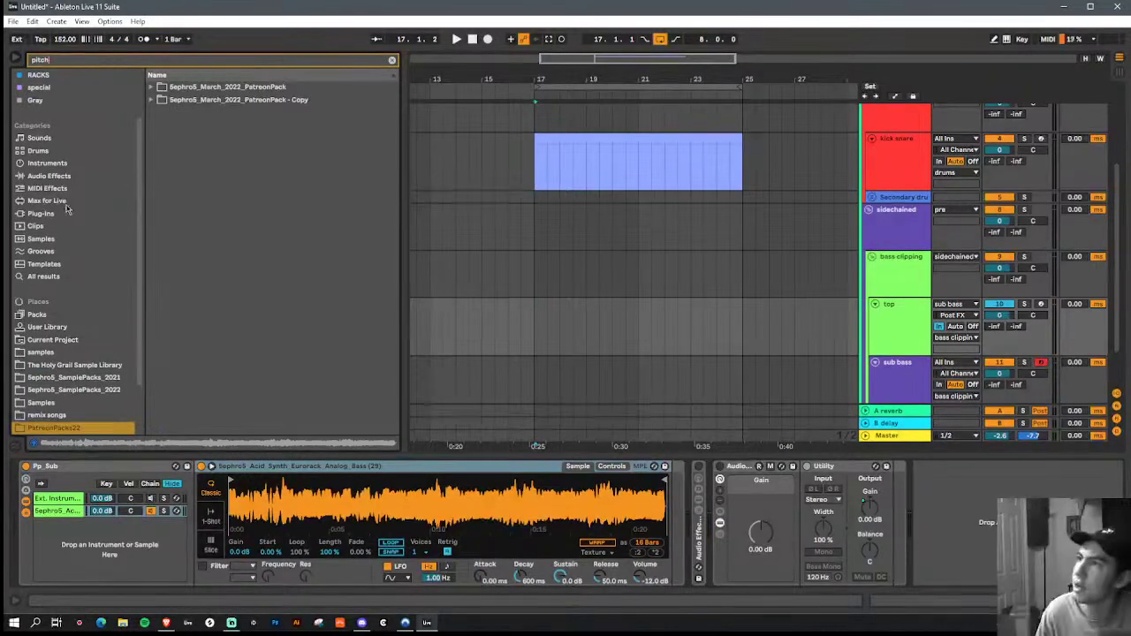
pyautogui.click(67, 201)
pyautogui.click(76, 188)
pyautogui.moveTo(165, 88); pyautogui.dragTo(14, 537)
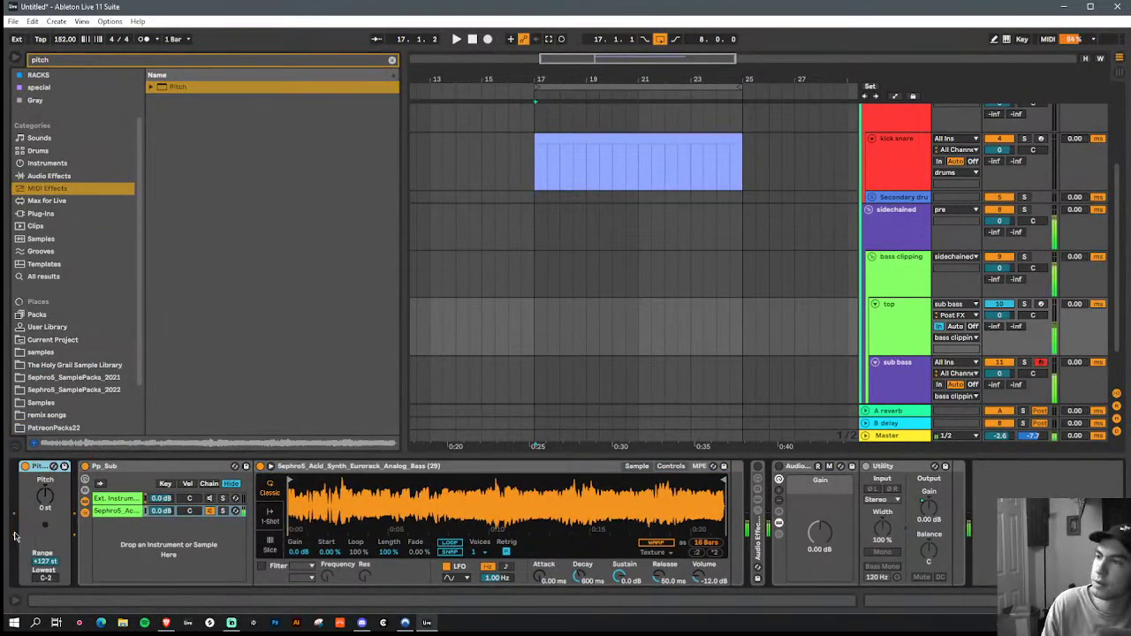
pyautogui.moveTo(45, 497)
pyautogui.mouseDown()
pyautogui.moveTo(44, 469)
pyautogui.moveTo(44, 502)
pyautogui.moveTo(45, 481)
pyautogui.mouseUp()
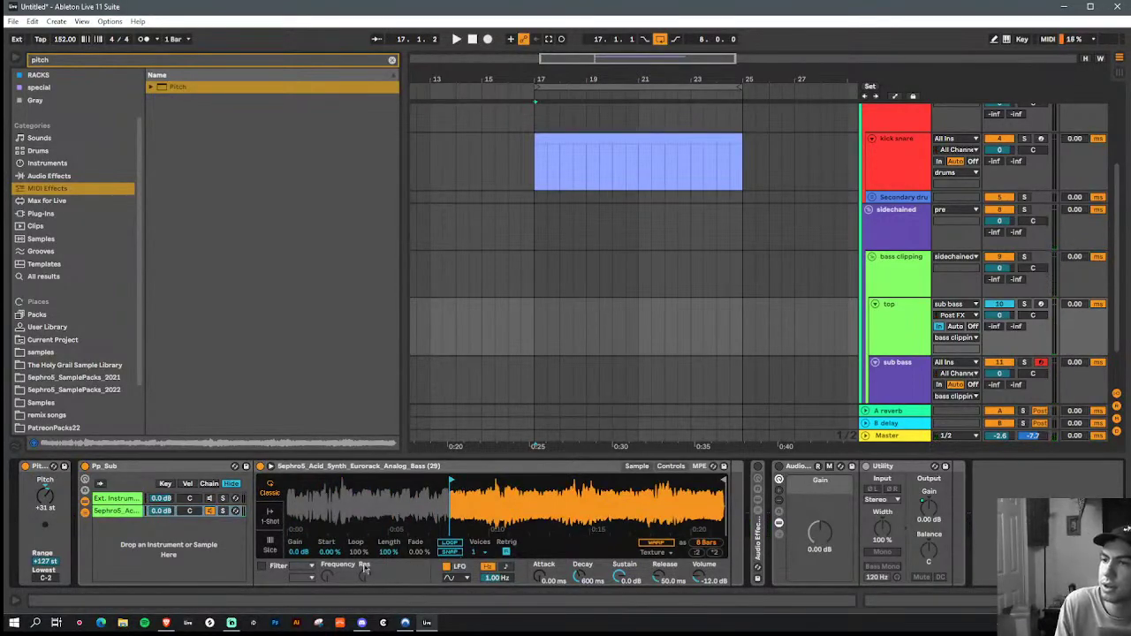
# Step: Warp the Simpler sample in Texture mode, double its speed, and set Flux to 0 and Grain Size to 116.19
pyautogui.click(663, 542)
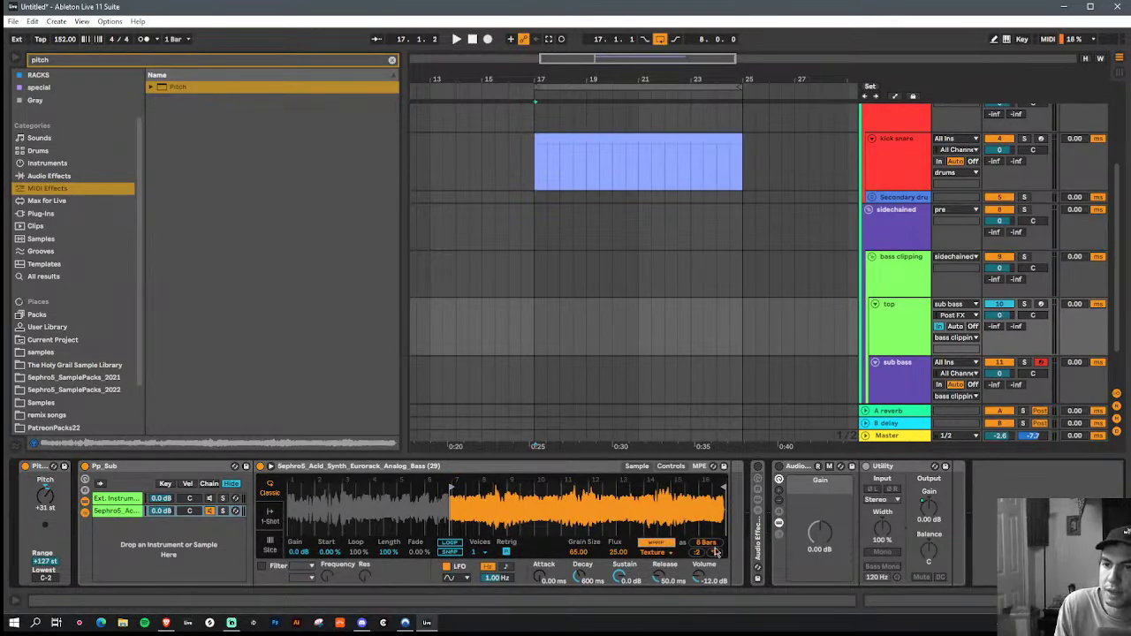
pyautogui.click(714, 554)
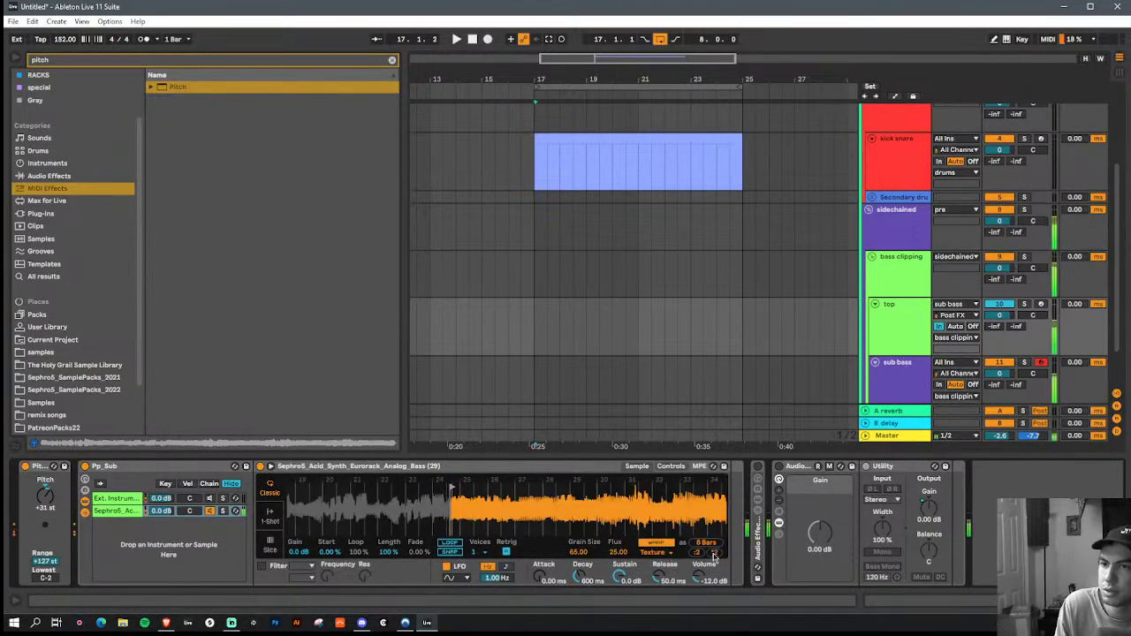
pyautogui.moveTo(618, 551); pyautogui.dragTo(578, 536)
pyautogui.click(580, 552)
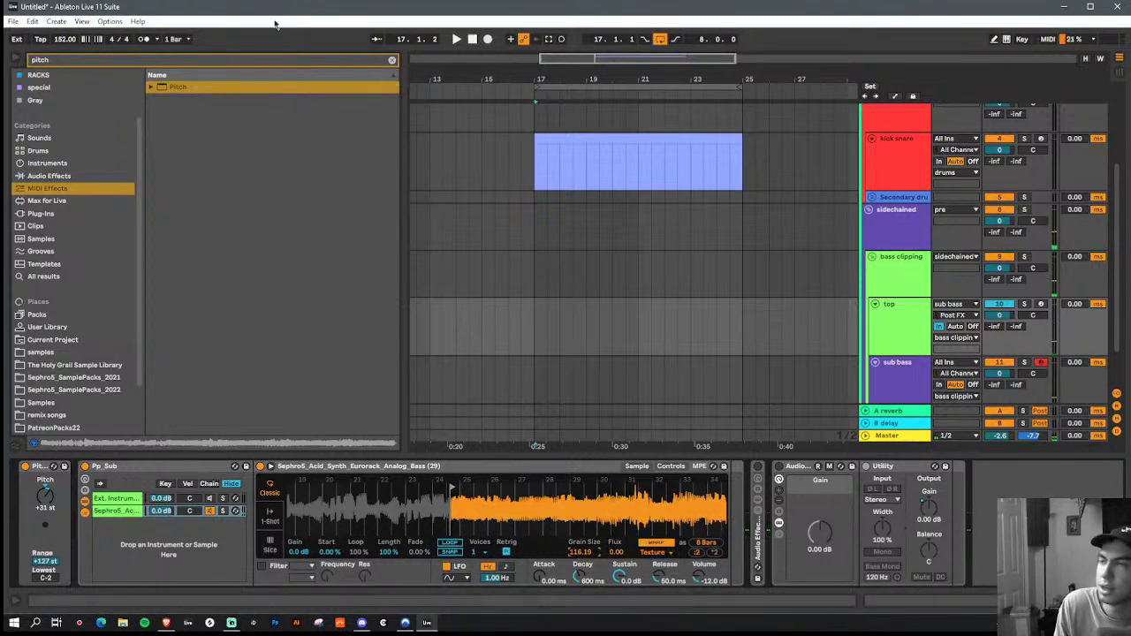
# Step: Clear the pitch search from the browser and enable Simpler's filter
pyautogui.click(225, 62)
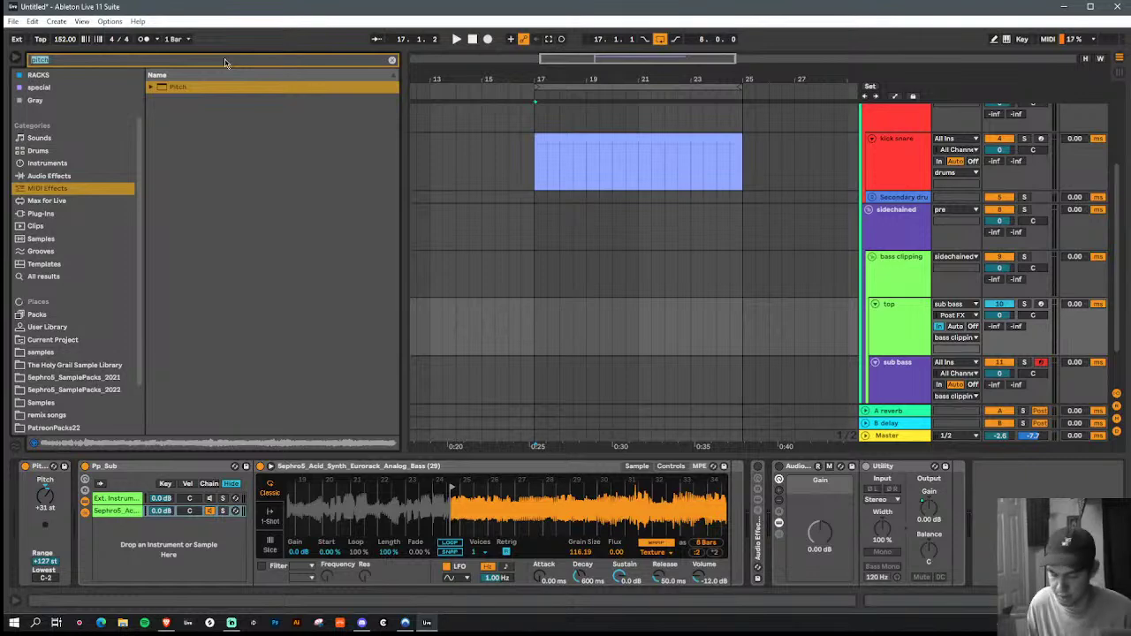
pyautogui.press('BackSpace')
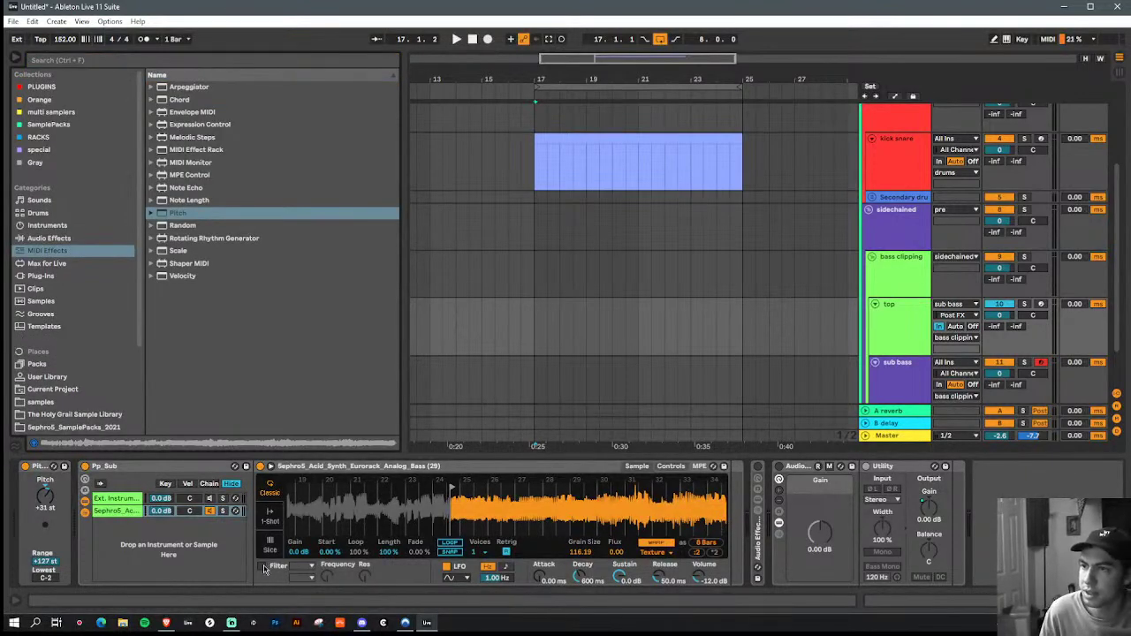
pyautogui.click(262, 567)
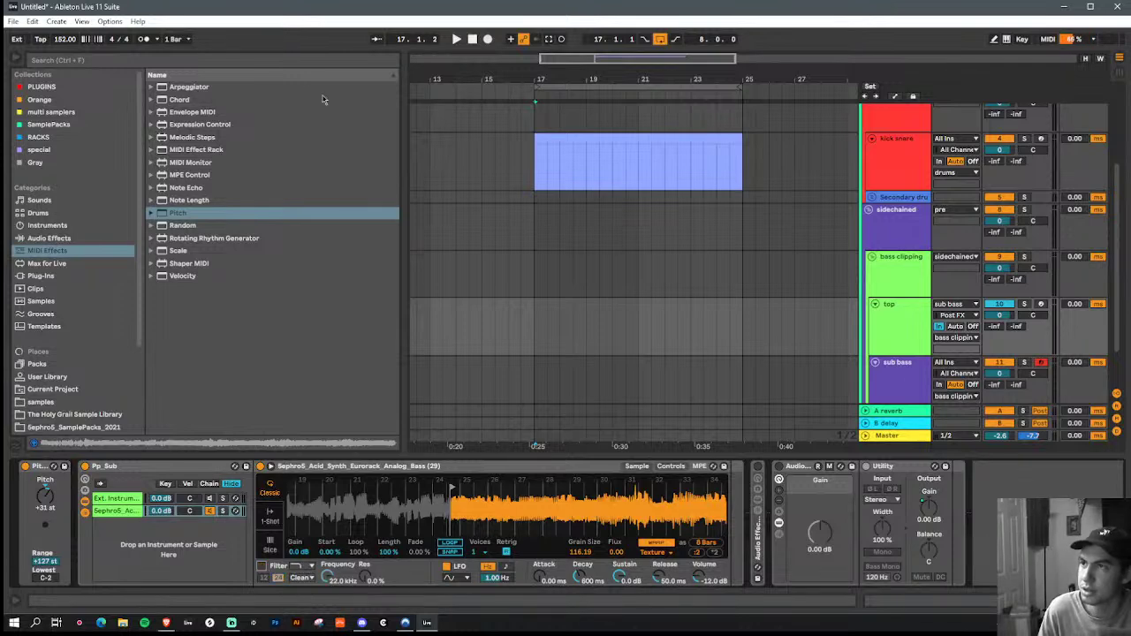
# Step: Find the FabFilter Volcano 3 plug-in, add it after Simpler and open its low-pass band fully with no peak
pyautogui.click(314, 59)
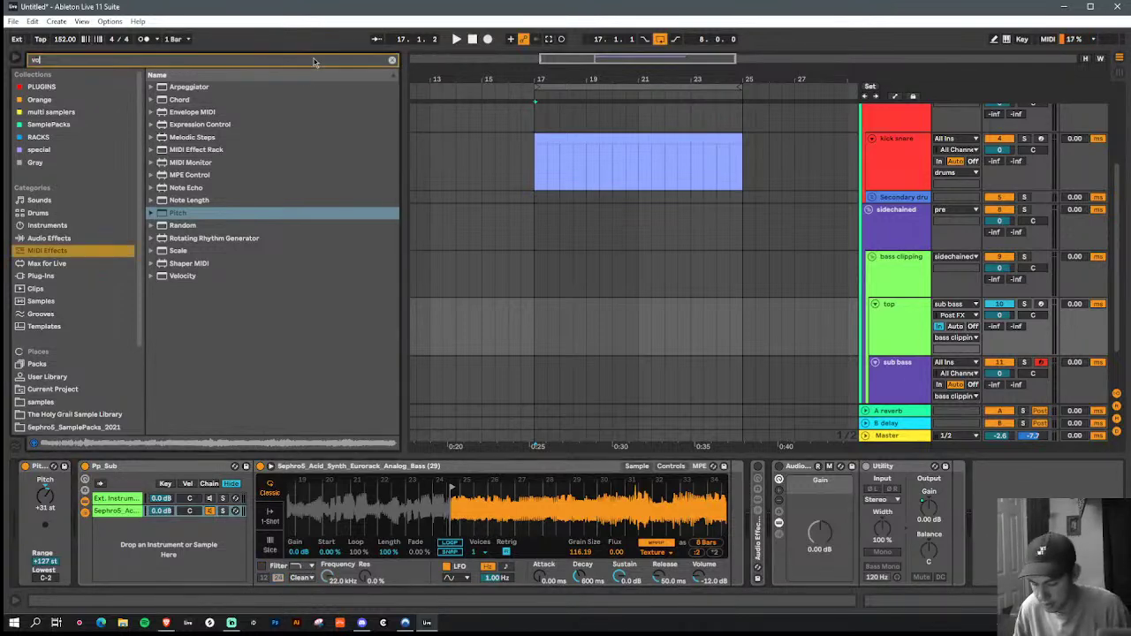
pyautogui.write('velo')
pyautogui.click(80, 275)
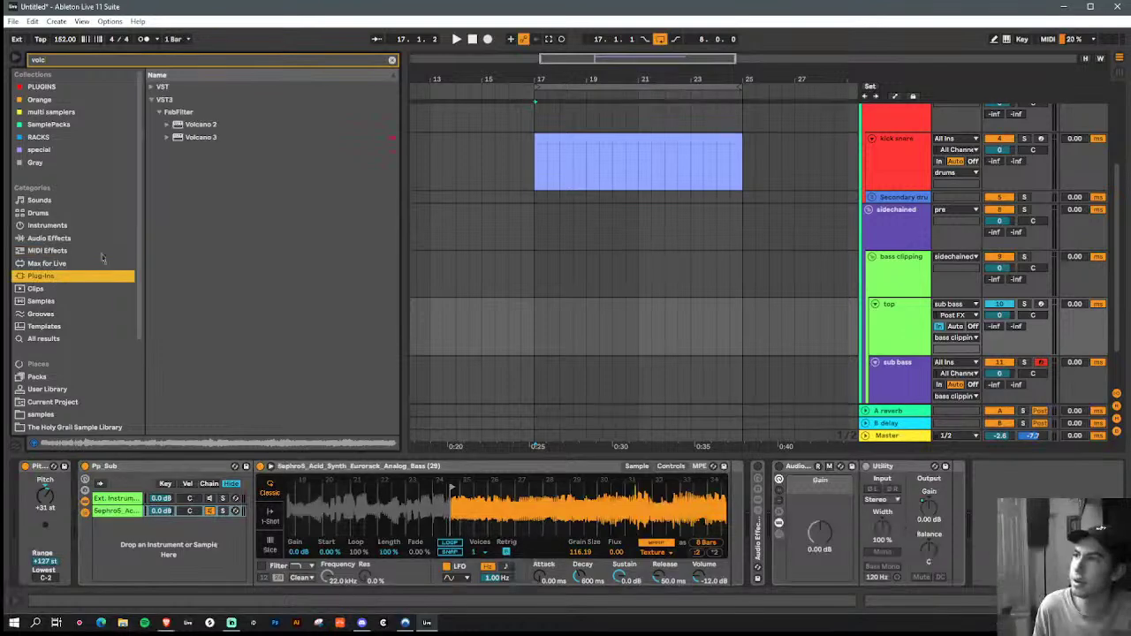
pyautogui.click(207, 138)
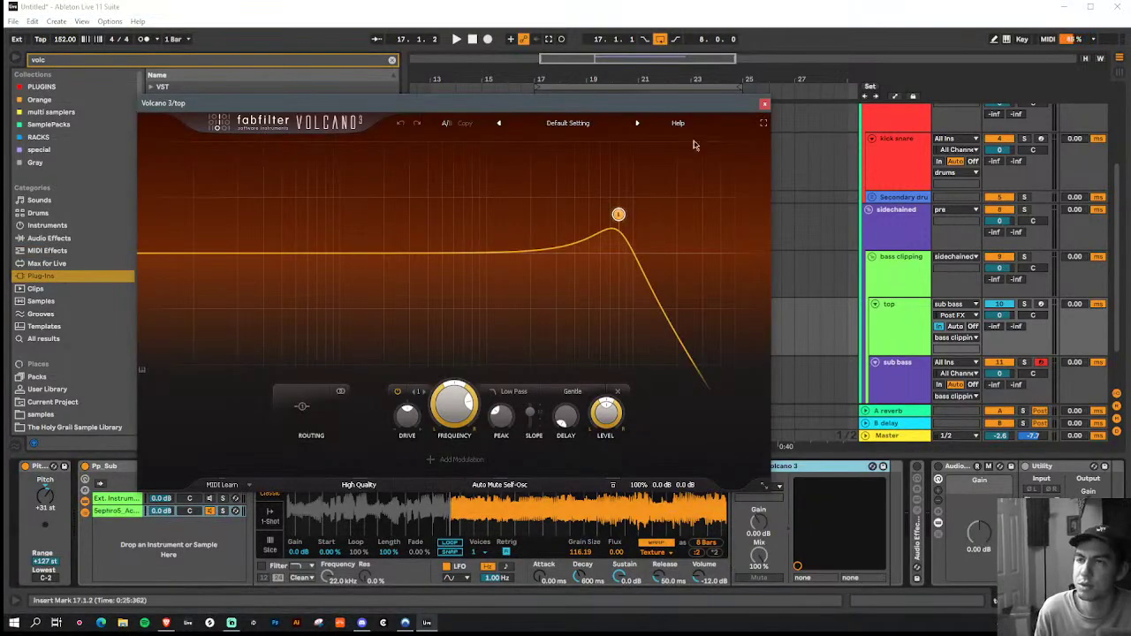
pyautogui.moveTo(622, 219); pyautogui.dragTo(738, 254)
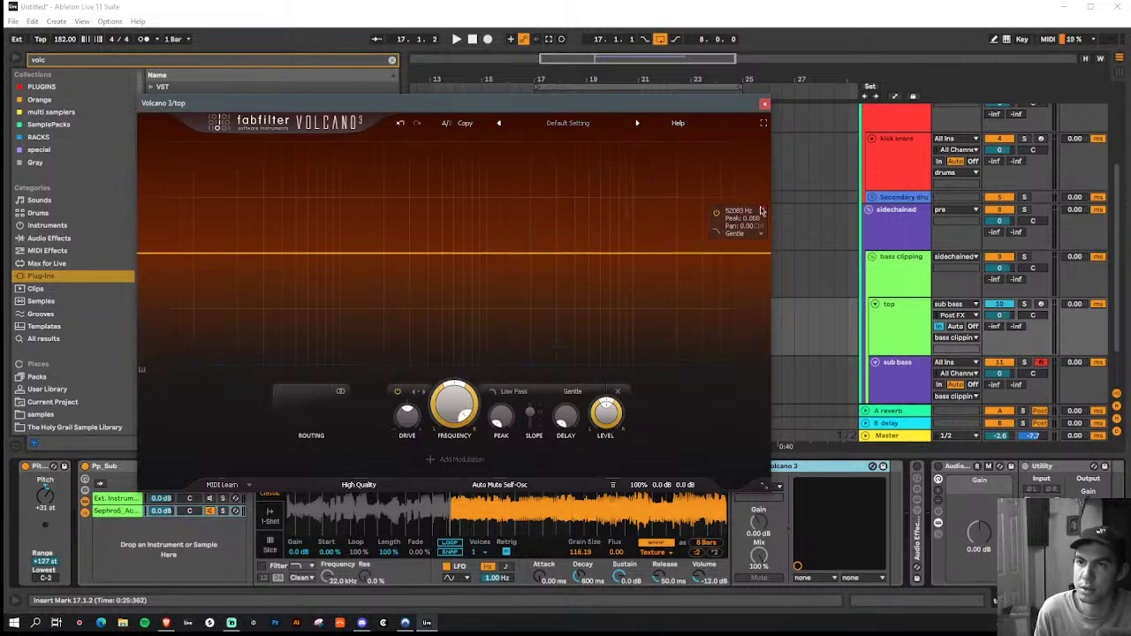
pyautogui.click(764, 103)
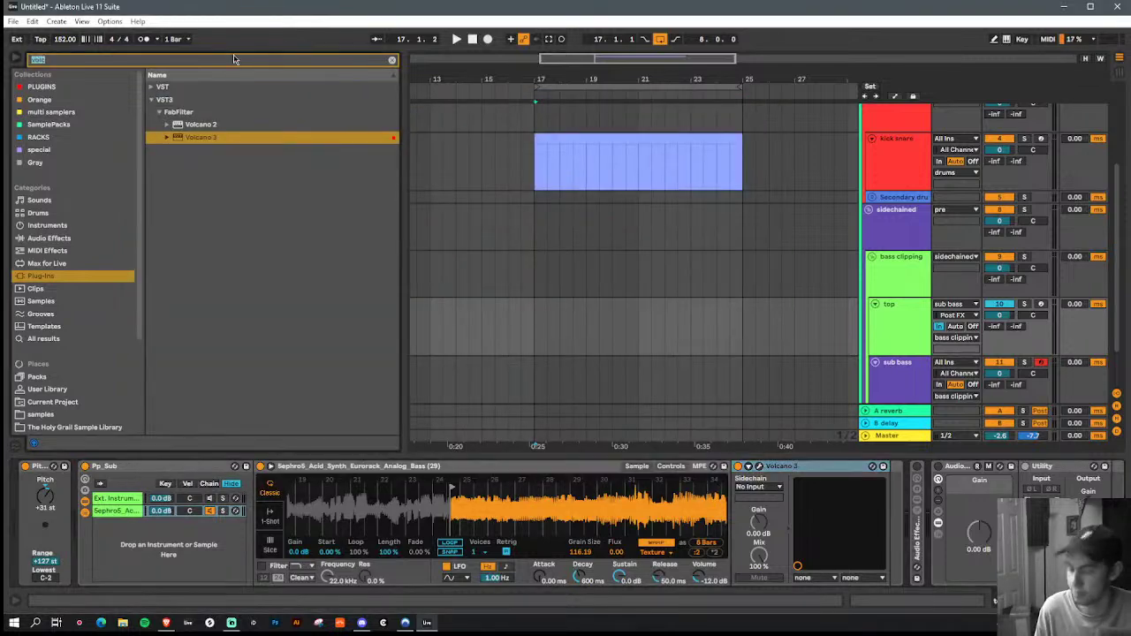
# Step: Search the plug-ins for "rift" and insert Rift Filter Lite after Volcano 3 on the top track
pyautogui.write('rift')
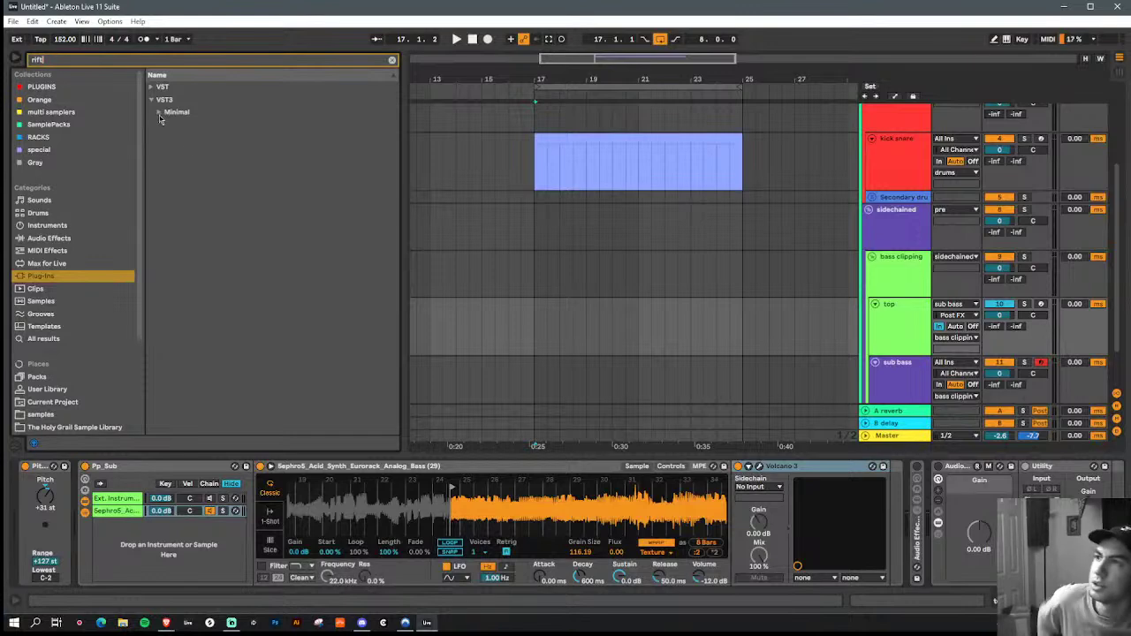
pyautogui.click(159, 114)
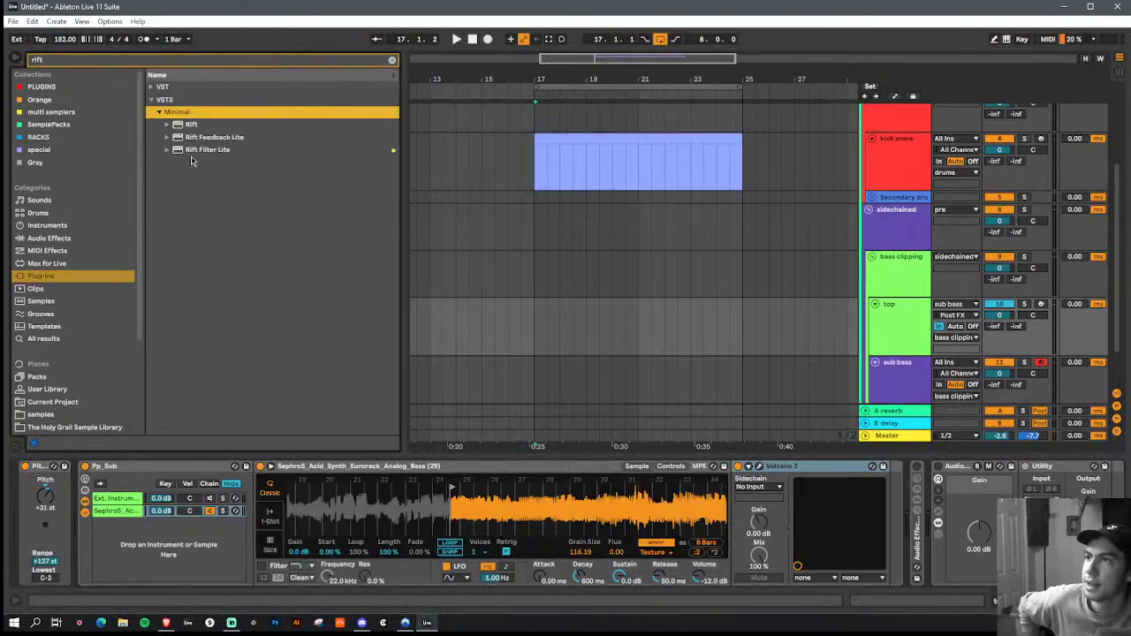
pyautogui.click(197, 150)
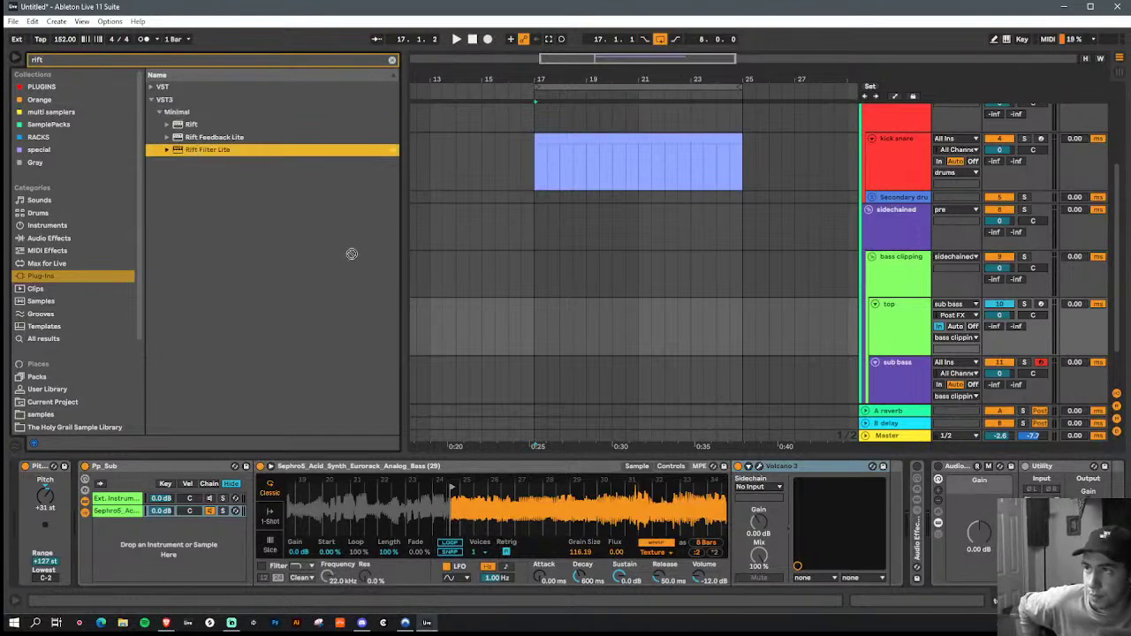
pyautogui.moveTo(805, 478); pyautogui.dragTo(800, 482)
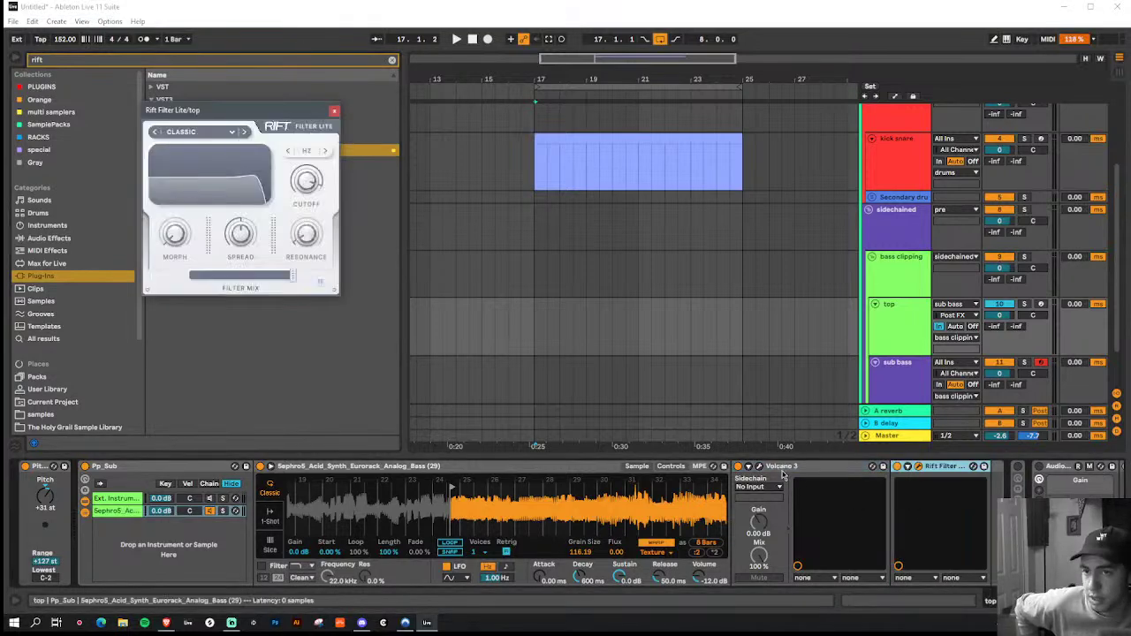
# Step: Set Rift Filter Lite's cutoff mode to MIDI, morph it to a high-pass shape, set resonance to 0% and lower the cutoff
pyautogui.click(306, 151)
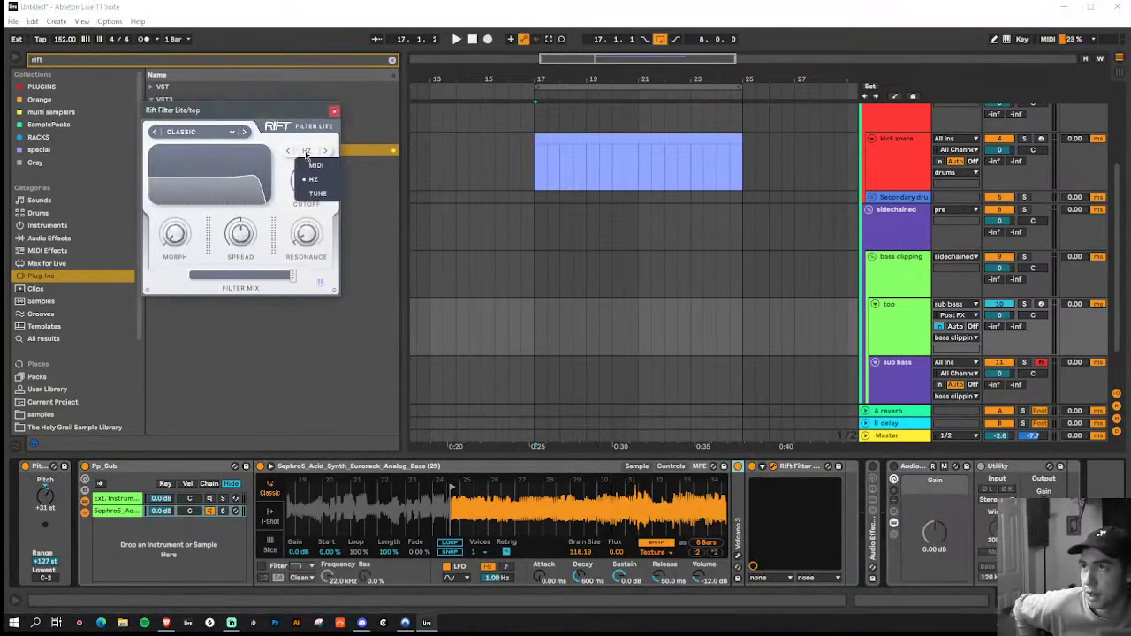
pyautogui.click(316, 165)
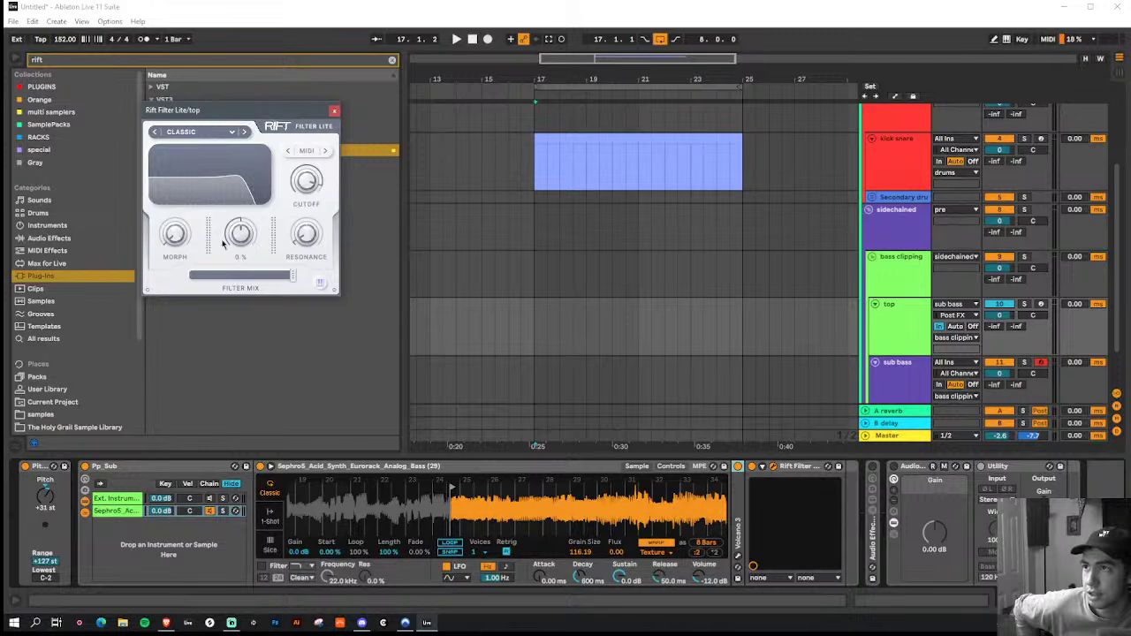
pyautogui.moveTo(174, 234); pyautogui.dragTo(183, 168)
pyautogui.click(320, 228)
pyautogui.moveTo(308, 177); pyautogui.dragTo(315, 268)
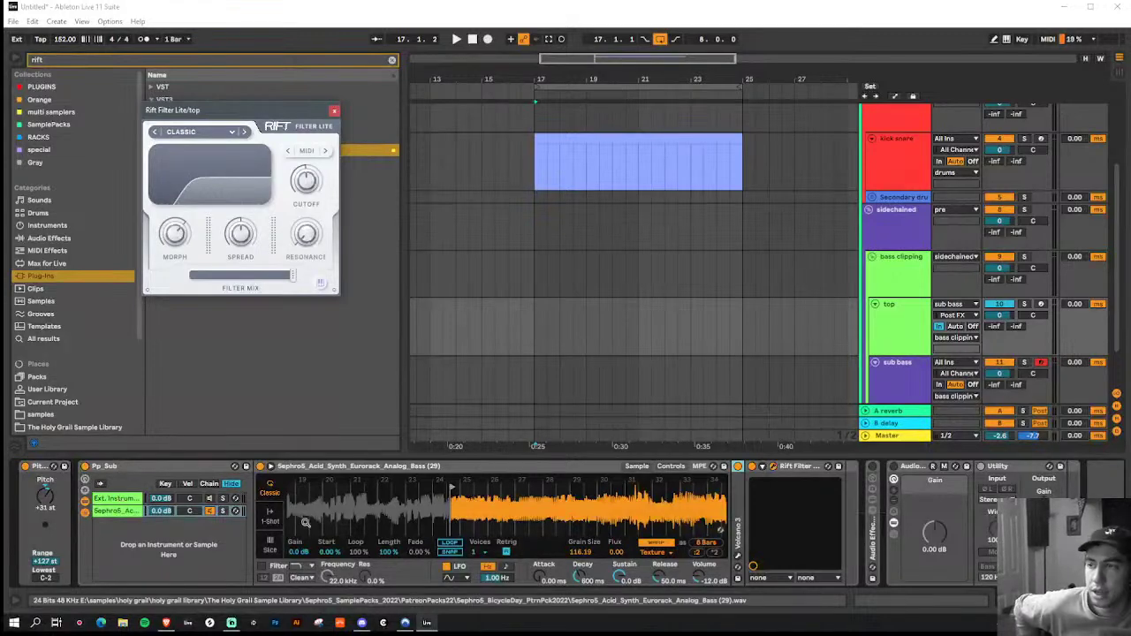
# Step: Route the Ext. Instrument chain's MIDI to Rift Filter Lite on the top track and return to the Sephro5 sample chain
pyautogui.click(124, 500)
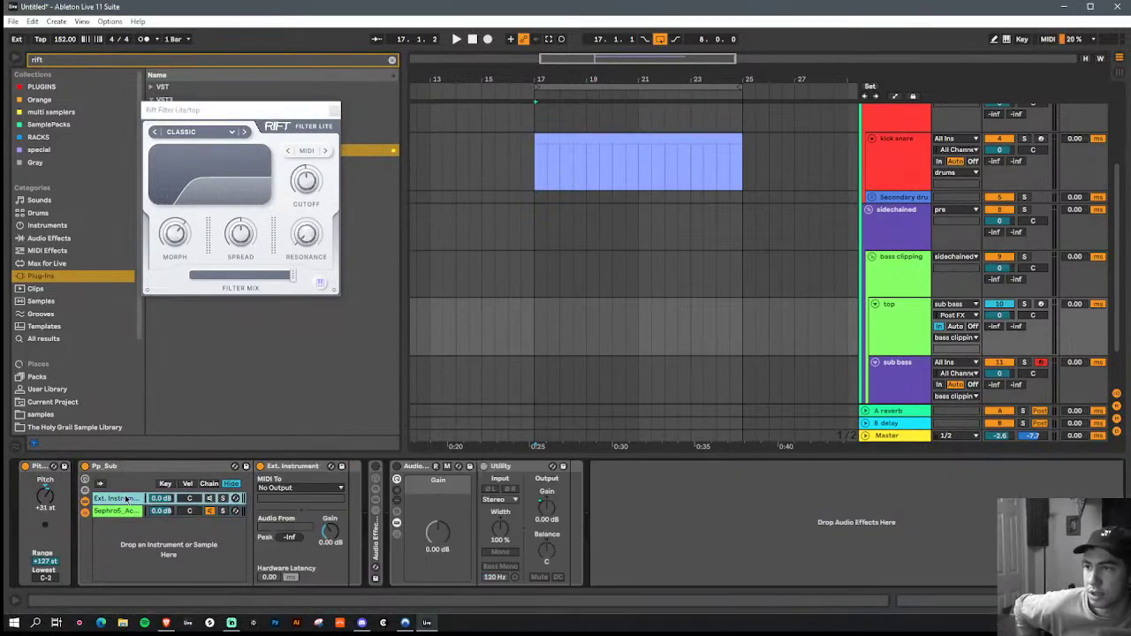
pyautogui.click(306, 489)
pyautogui.click(292, 539)
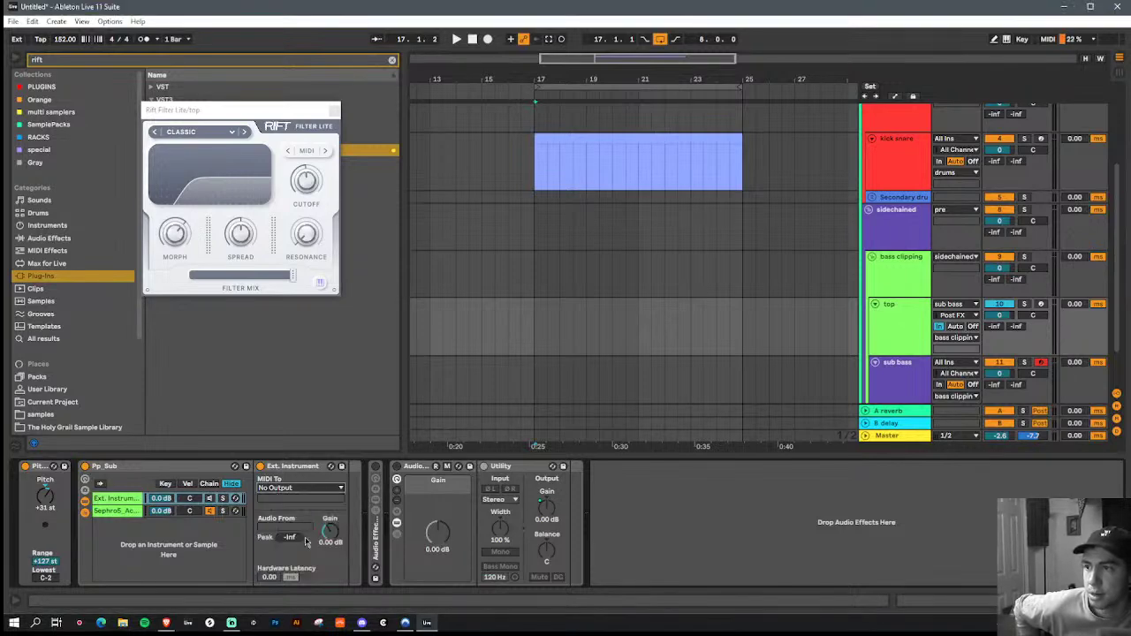
pyautogui.click(296, 500)
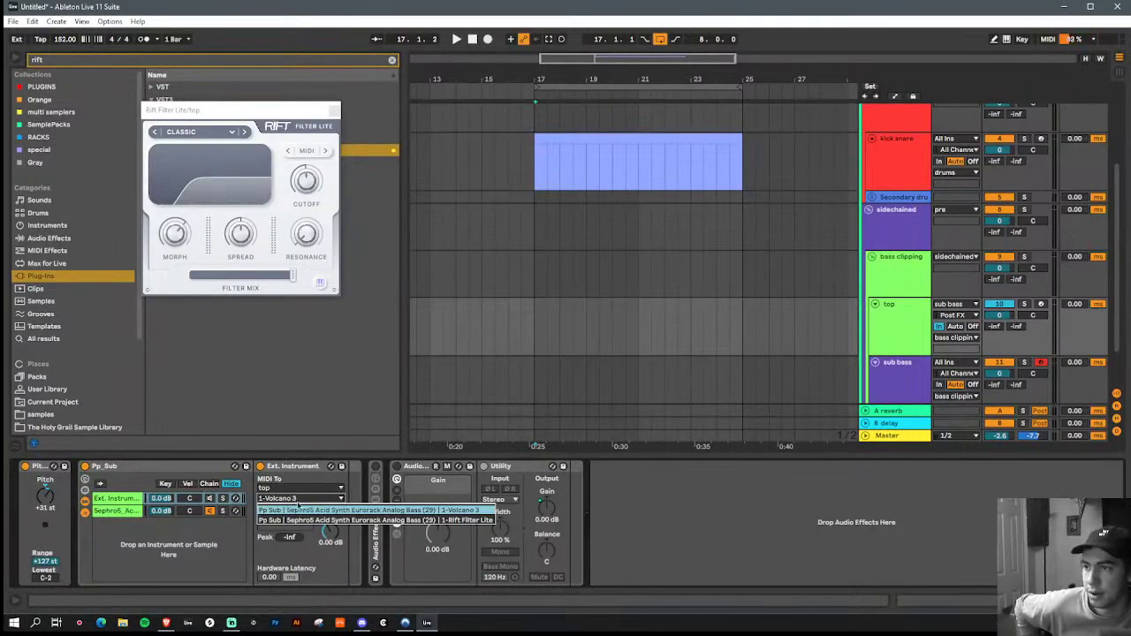
pyautogui.click(308, 521)
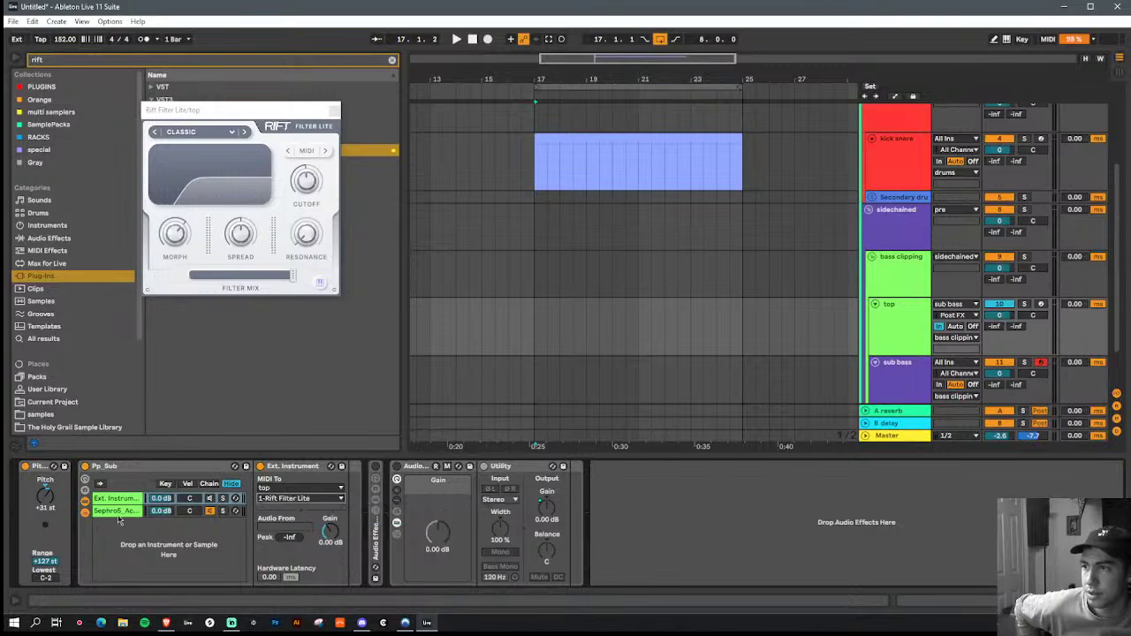
pyautogui.click(116, 513)
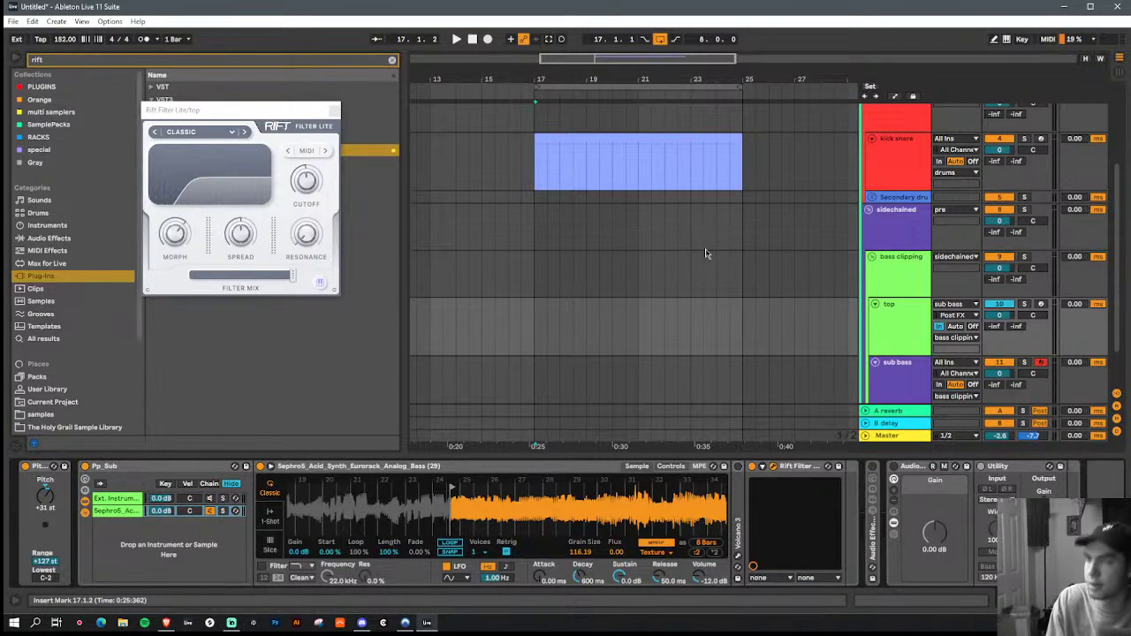
# Step: Try Rift Filter Lite with a strongly raised resonance and its cutoff lowered to -12
pyautogui.click(316, 150)
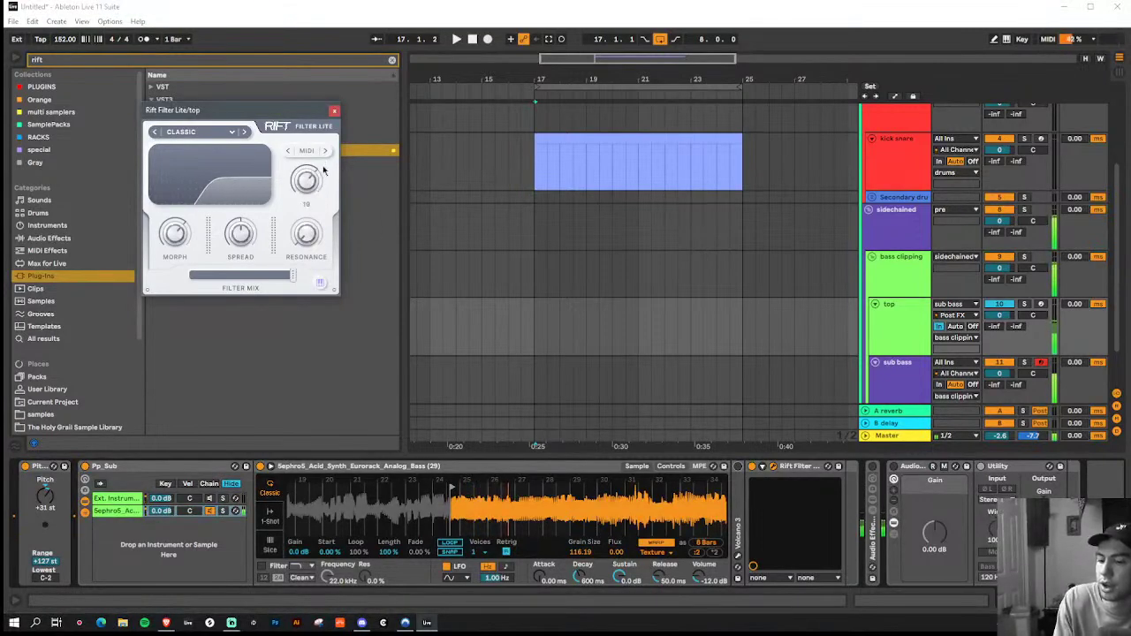
pyautogui.moveTo(312, 231)
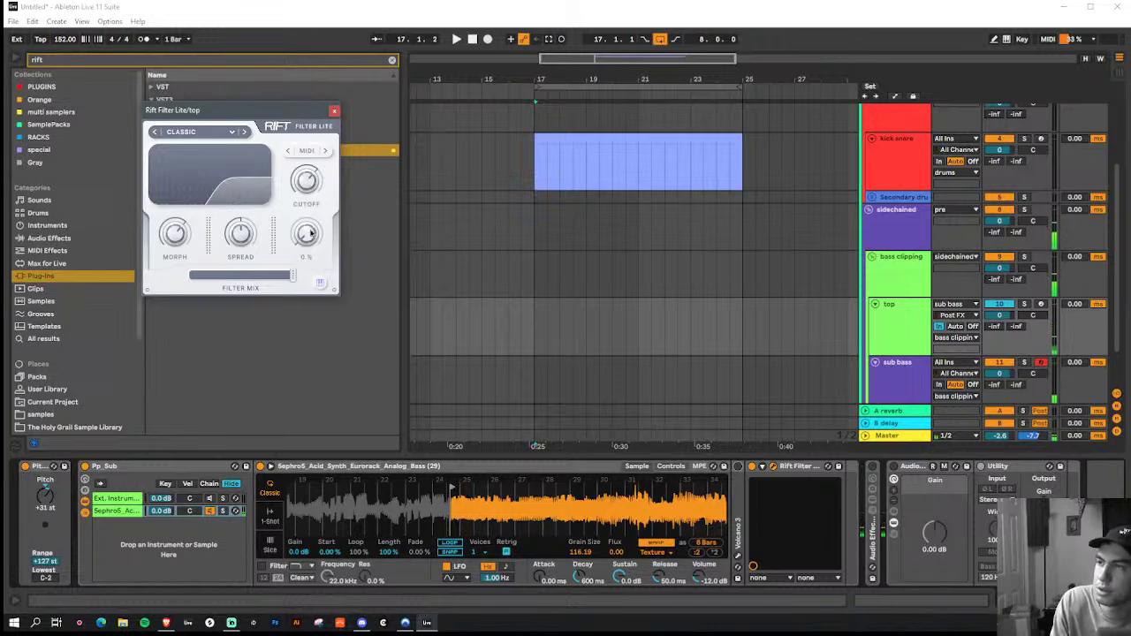
pyautogui.moveTo(310, 243); pyautogui.dragTo(310, 204)
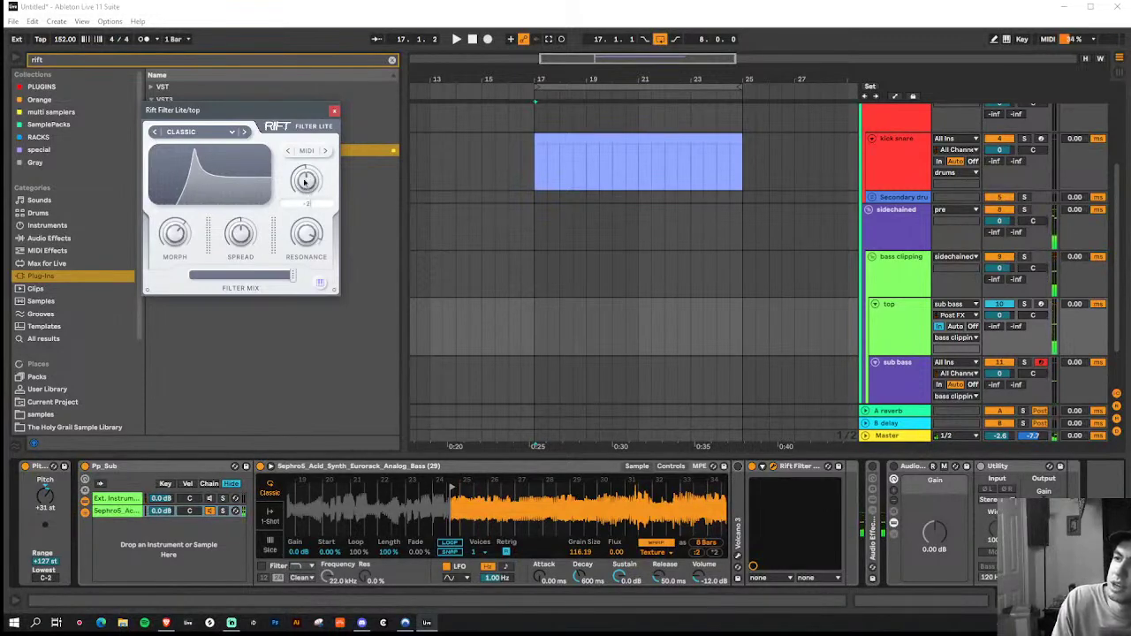
pyautogui.moveTo(305, 184); pyautogui.dragTo(306, 192)
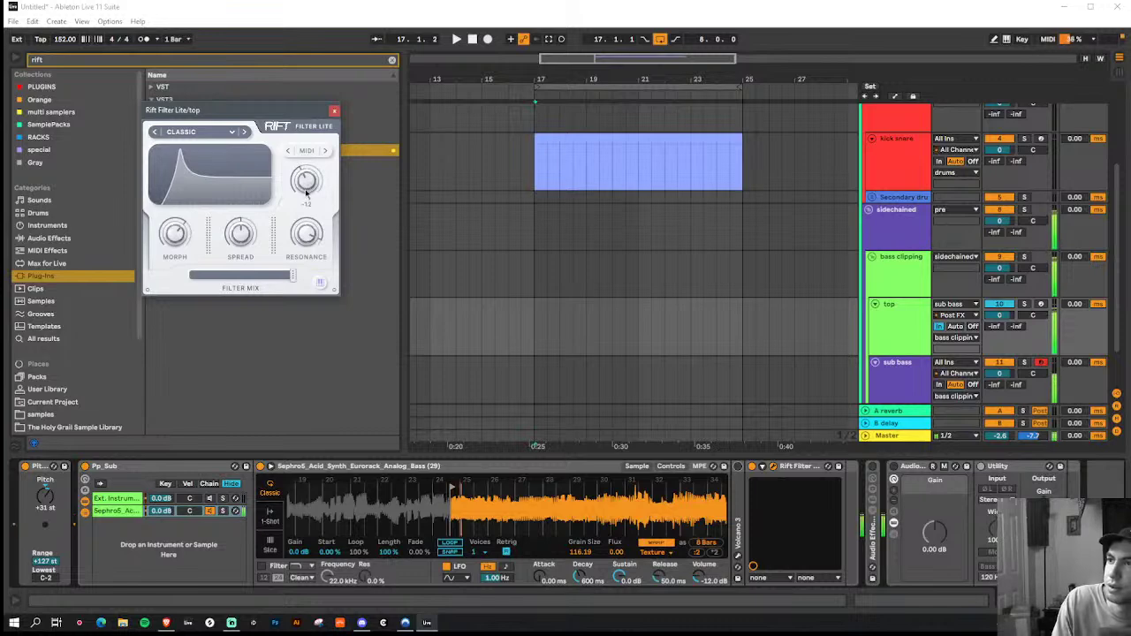
# Step: Lower the top track's volume to -13.3 dB and close the Rift Filter Lite window
pyautogui.moveTo(999, 315); pyautogui.dragTo(999, 344)
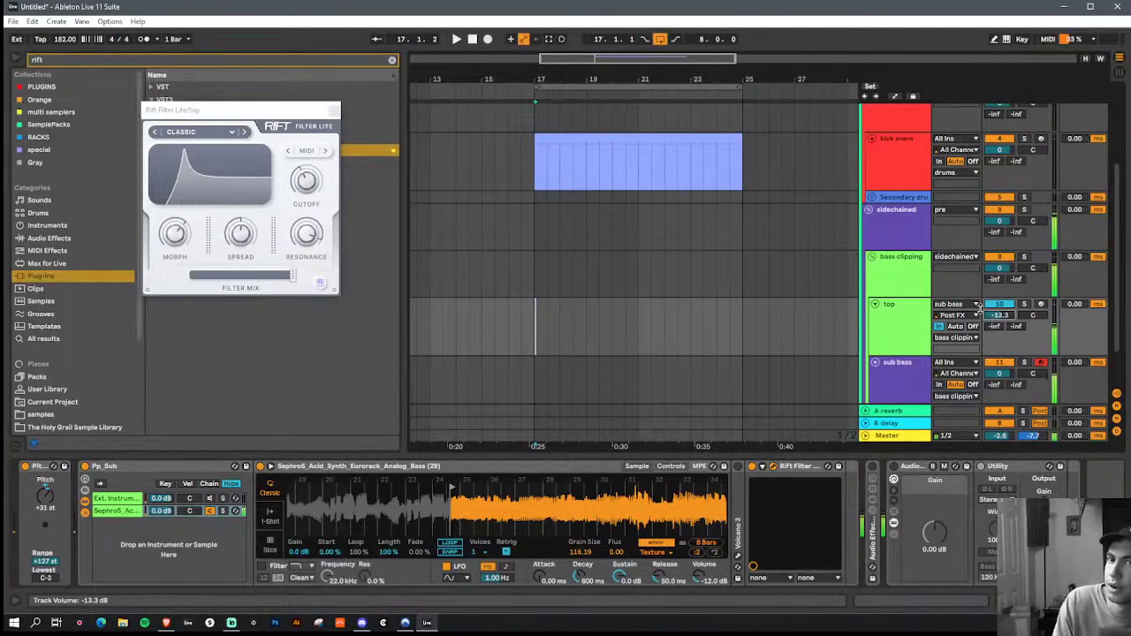
pyautogui.click(922, 279)
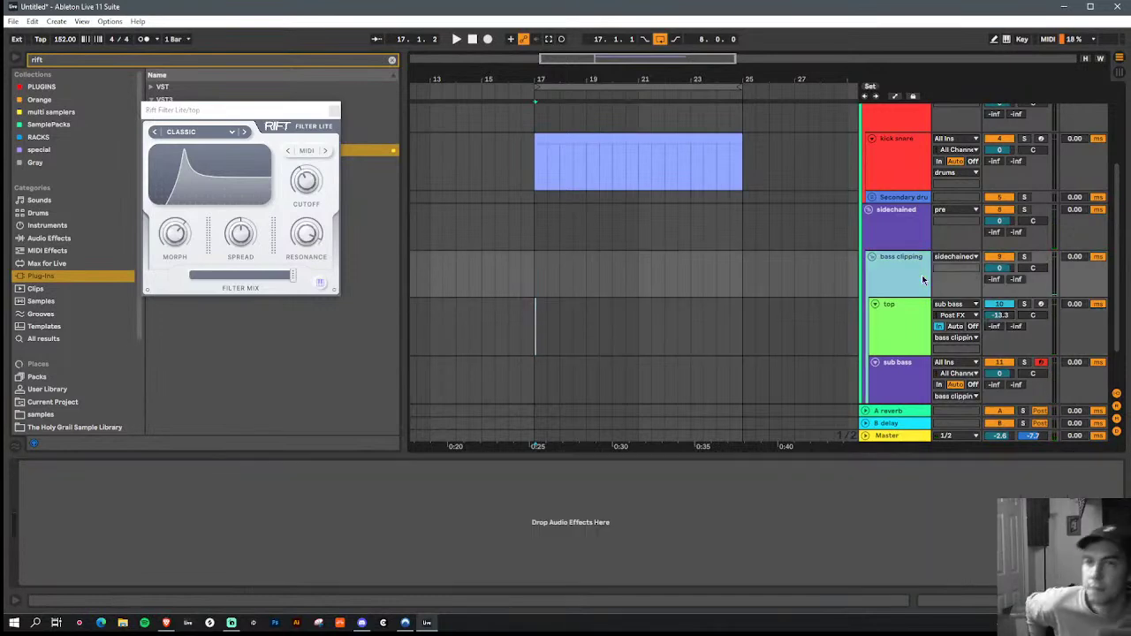
pyautogui.click(333, 110)
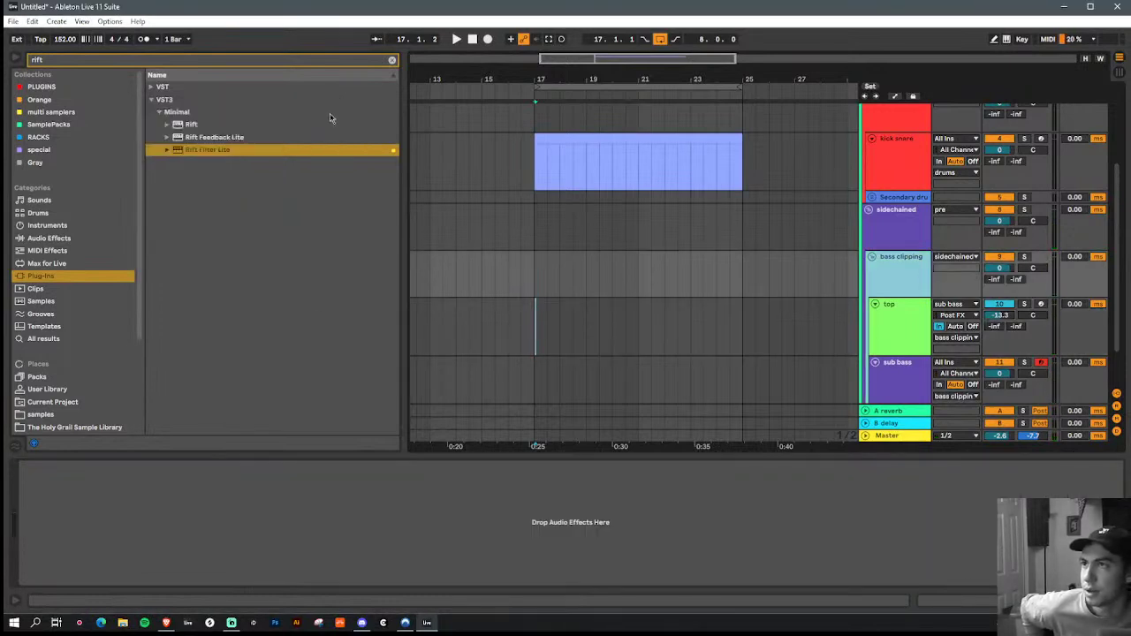
# Step: Move Rift Filter Lite from the top track to the bass clipping group
pyautogui.click(901, 327)
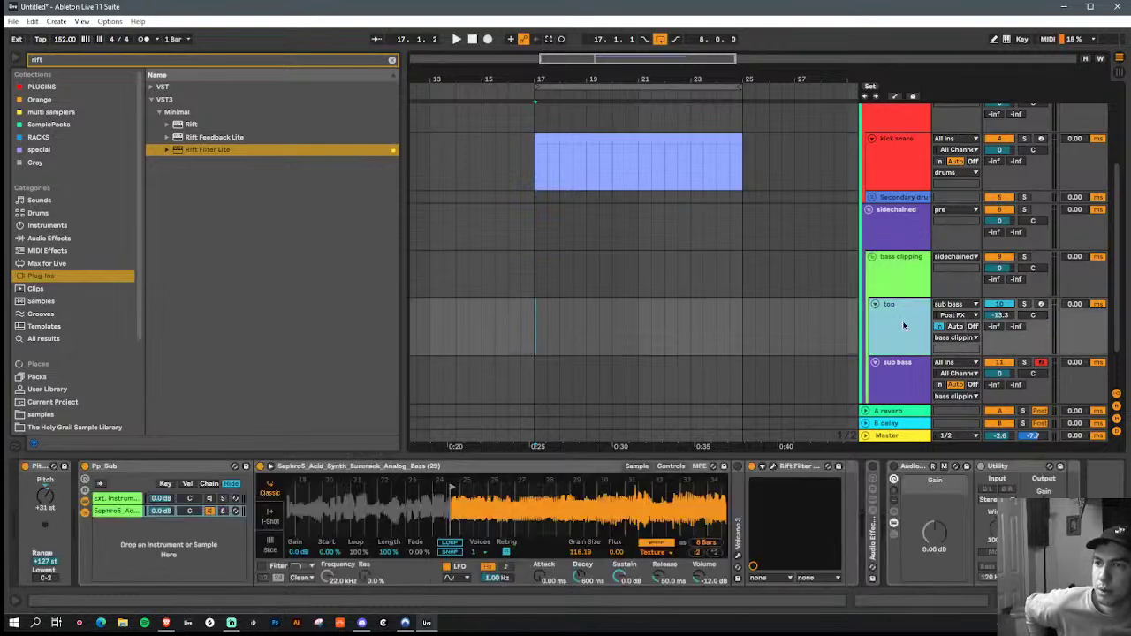
pyautogui.click(801, 468)
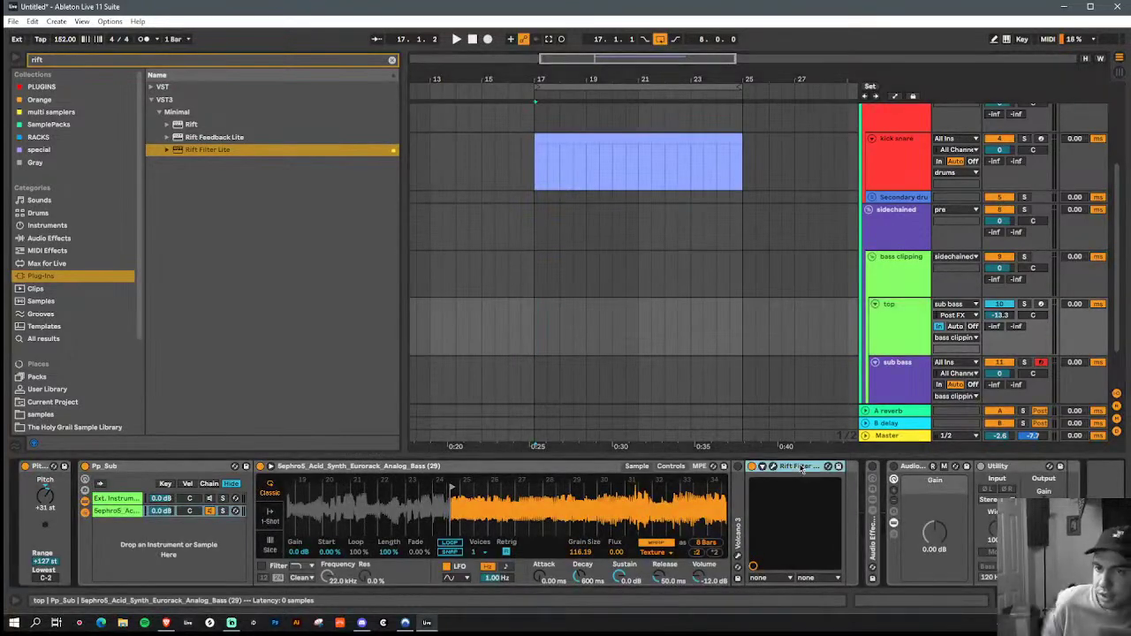
pyautogui.moveTo(803, 475); pyautogui.dragTo(908, 268)
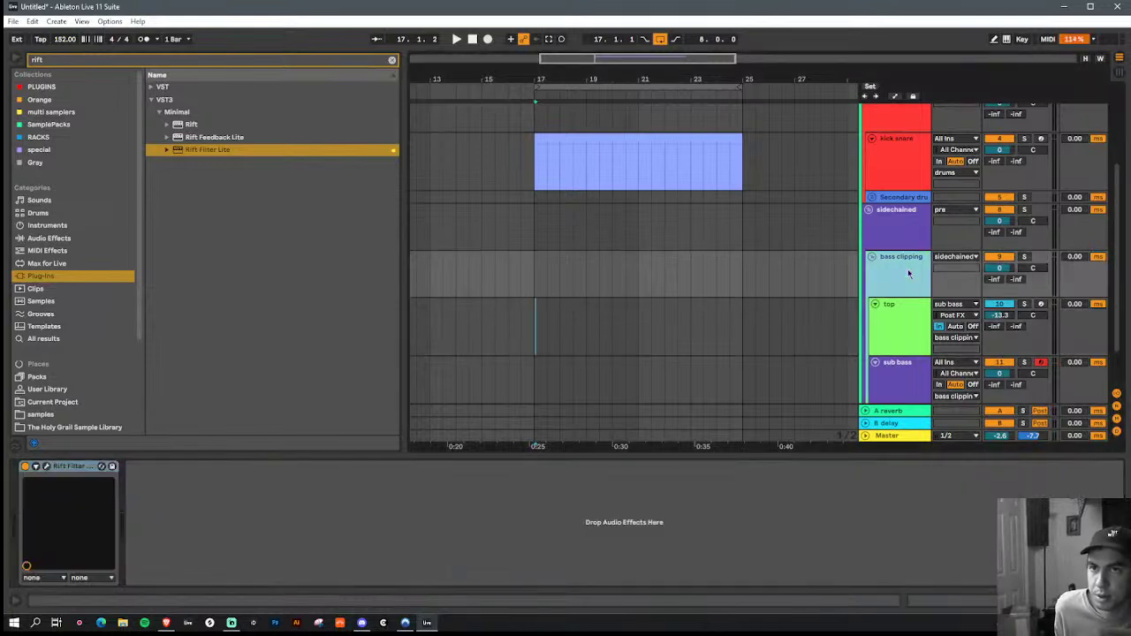
# Step: Reduce the resonance of the bass clipping group's Rift Filter Lite to its minimum and raise its cutoff, keeping MIDI mode
pyautogui.click(47, 467)
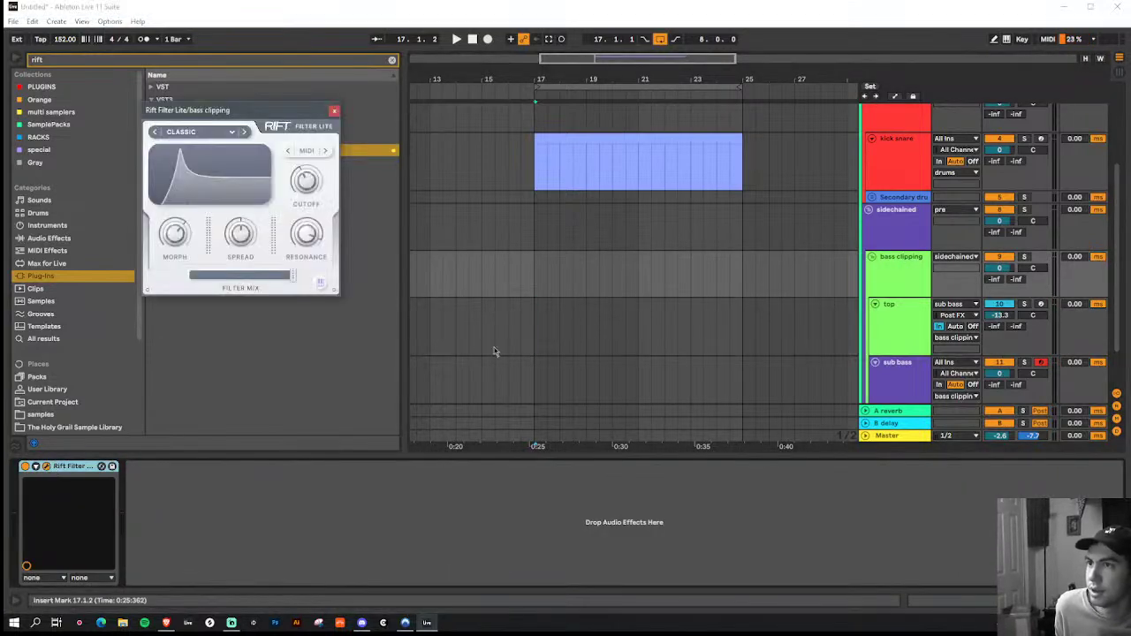
pyautogui.moveTo(314, 234); pyautogui.dragTo(309, 413)
pyautogui.moveTo(313, 194); pyautogui.dragTo(313, 162)
pyautogui.click(313, 155)
pyautogui.click(312, 154)
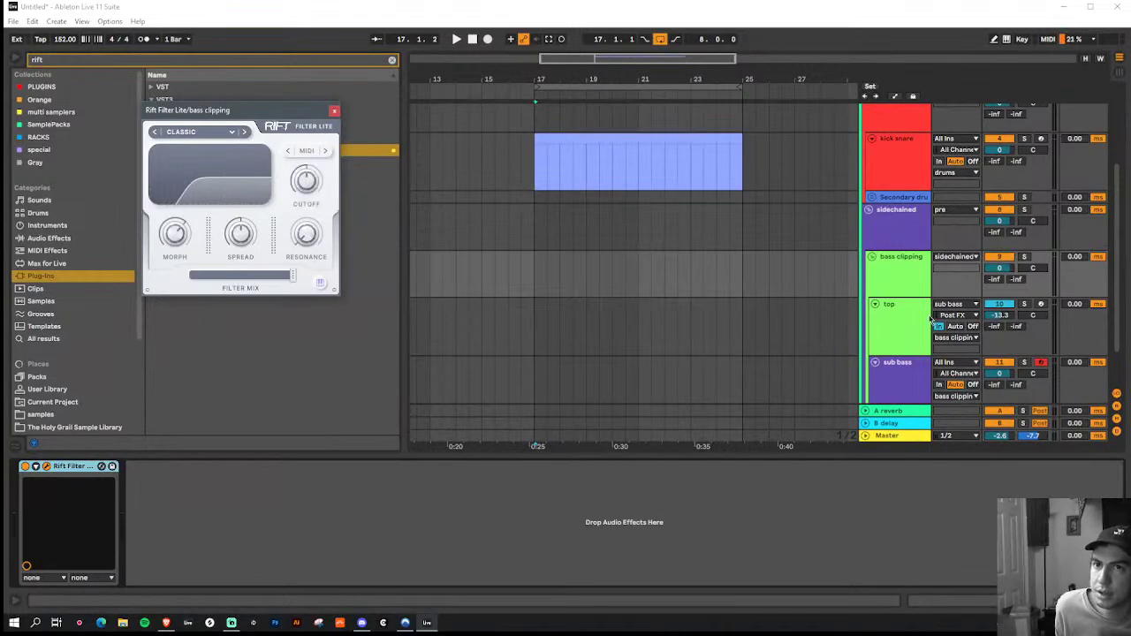
# Step: Group the sub bass track's Phase Plant into an Instrument Rack
pyautogui.click(902, 377)
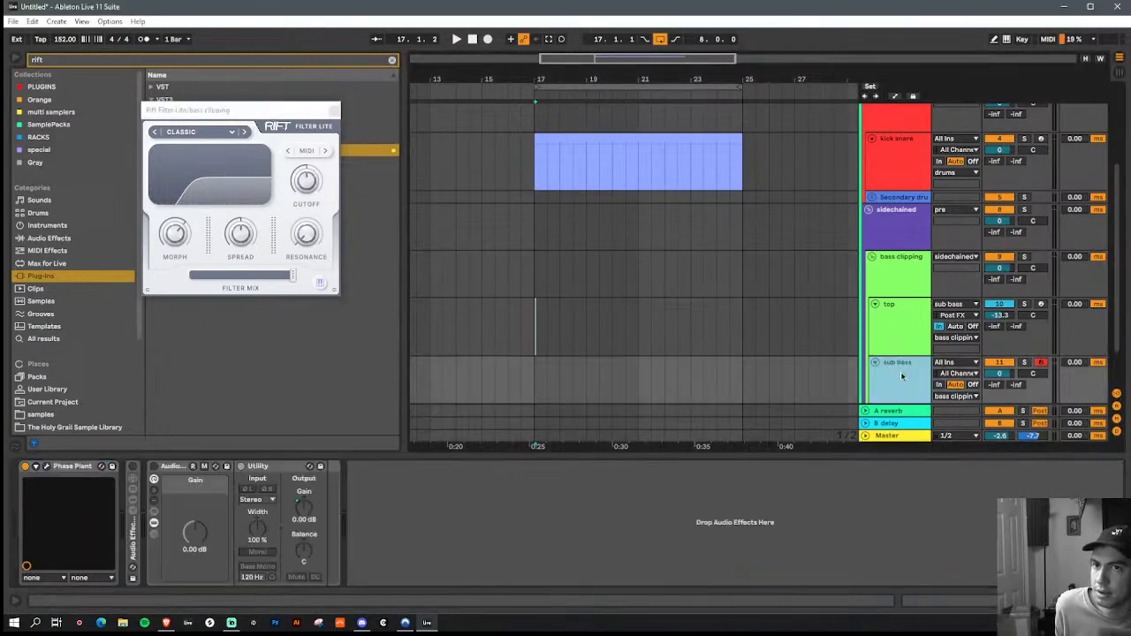
pyautogui.click(77, 466)
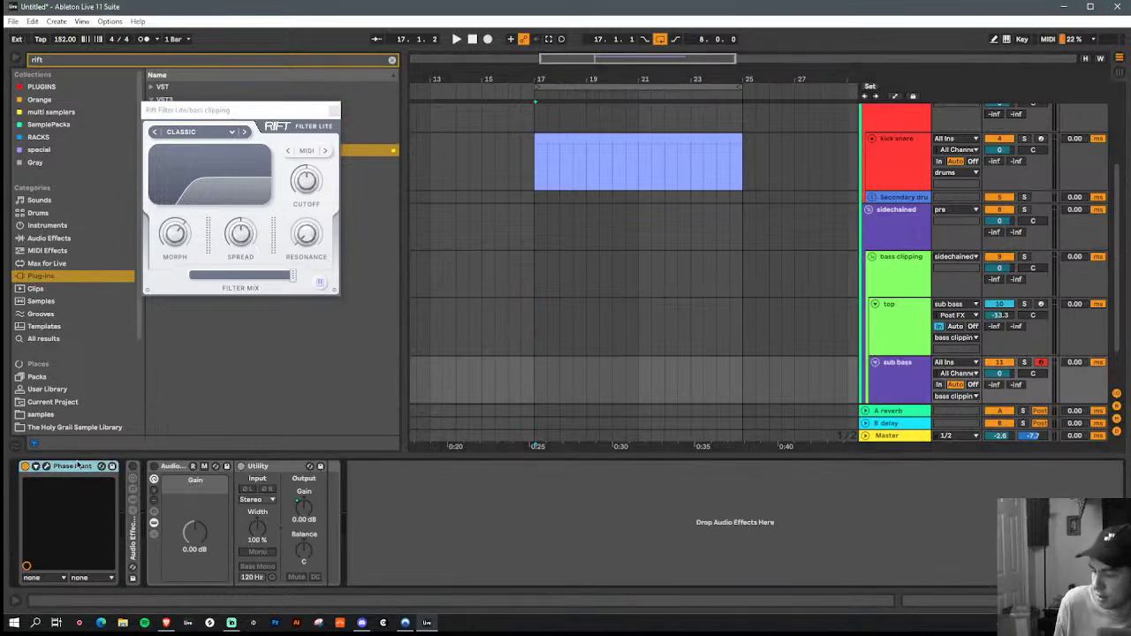
pyautogui.press('super')
pyautogui.click(492, 502)
pyautogui.click(81, 467)
pyautogui.hotkey('ctrl', 'g')
# Step: Clear the browser search and add External Instrument as a second chain in the sub bass Instrument Rack
pyautogui.click(61, 225)
pyautogui.moveTo(203, 114); pyautogui.dragTo(555, 119)
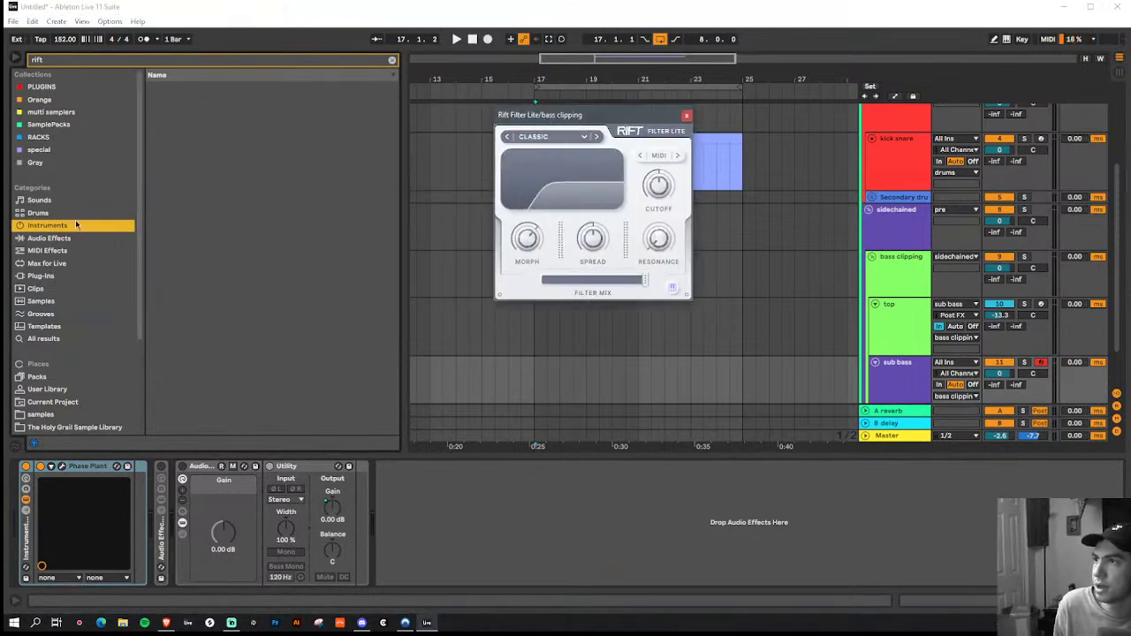
pyautogui.click(330, 60)
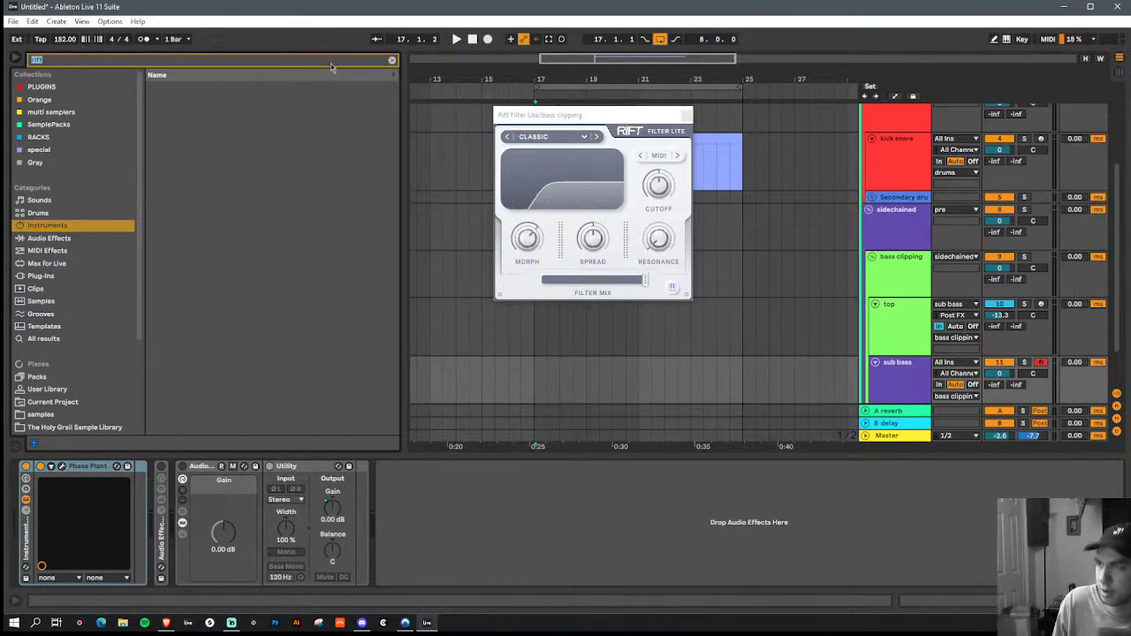
pyautogui.press('BackSpace')
pyautogui.click(209, 191)
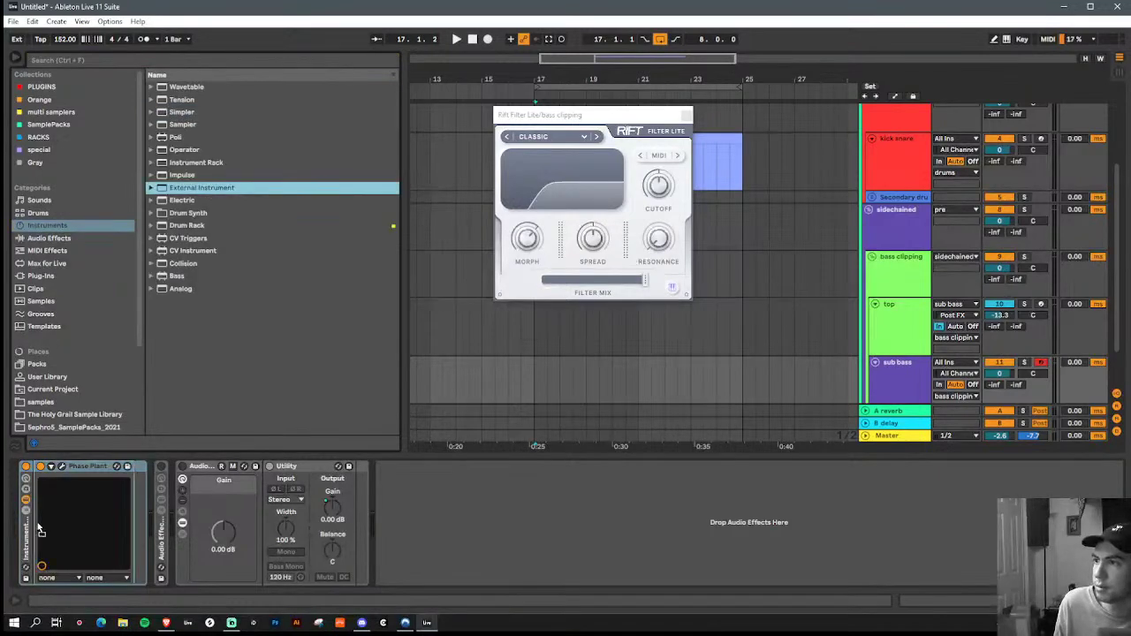
pyautogui.moveTo(26, 510); pyautogui.dragTo(147, 518)
# Step: Send the External Instrument's MIDI to the bass clipping group's Rift Filter Lite, adjust that filter's cutoff and close its window
pyautogui.click(244, 489)
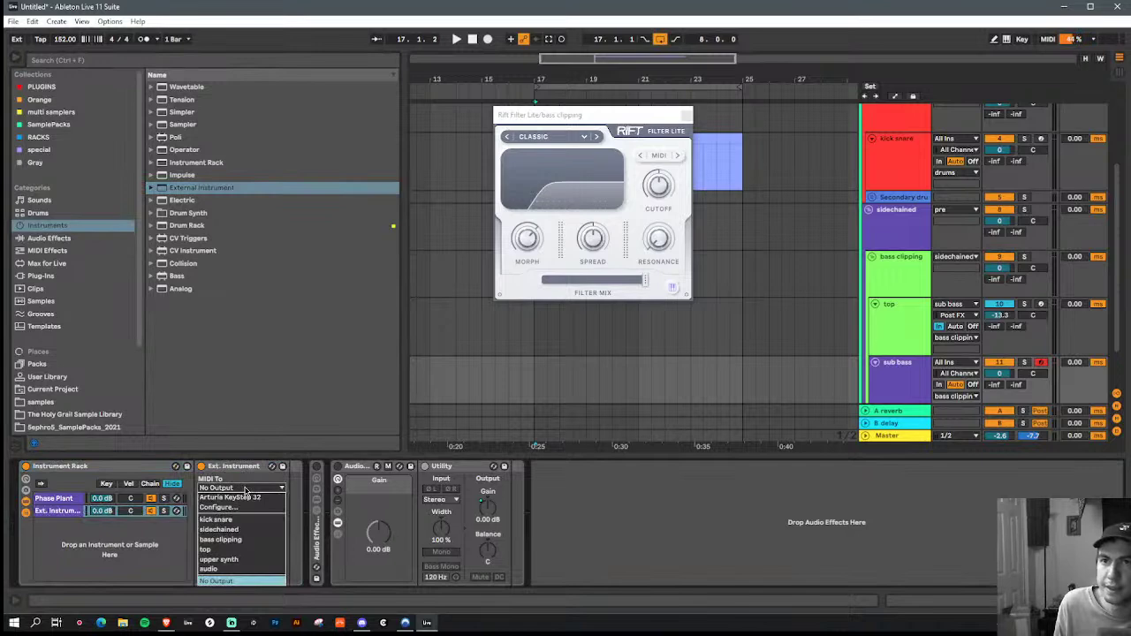
pyautogui.click(246, 540)
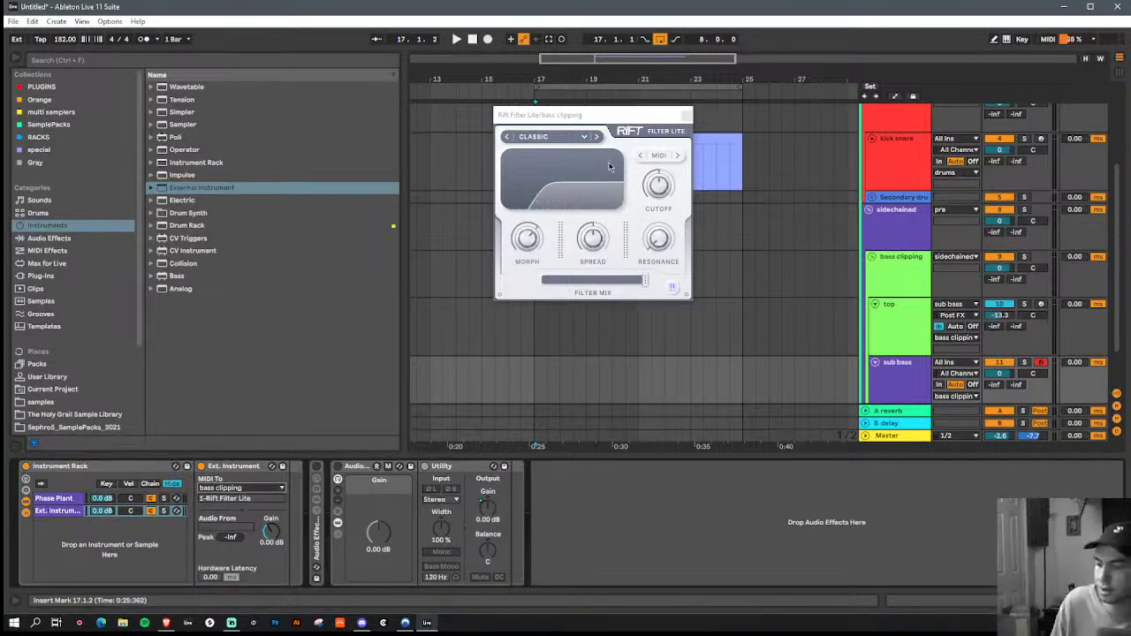
pyautogui.moveTo(658, 190)
pyautogui.mouseDown()
pyautogui.moveTo(659, 153)
pyautogui.moveTo(664, 207)
pyautogui.mouseUp()
pyautogui.click(688, 117)
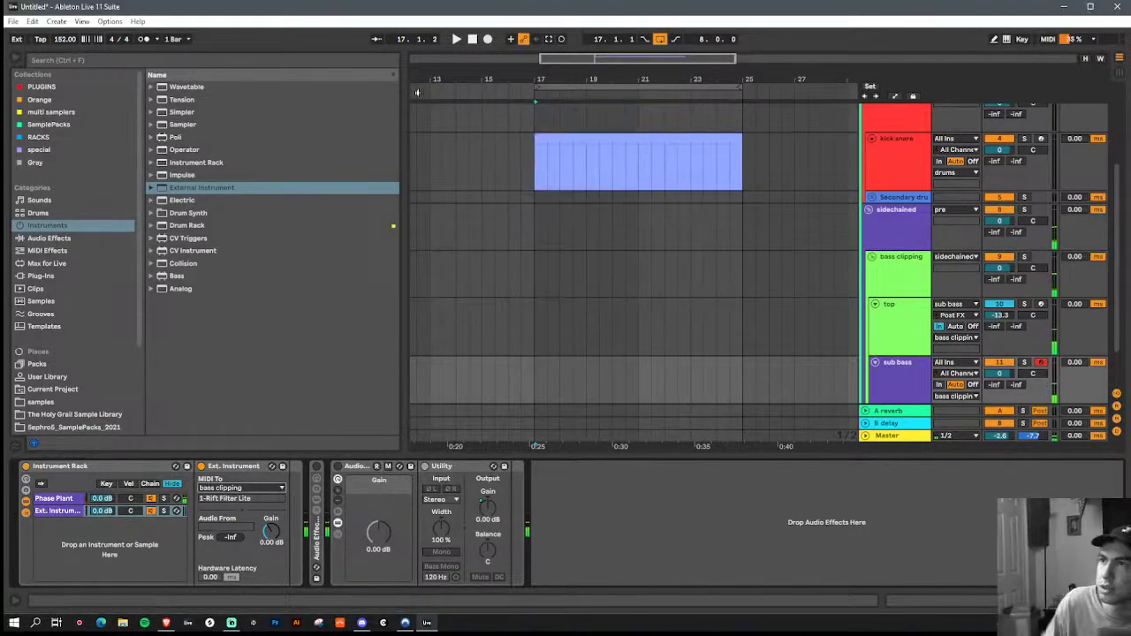
# Step: Find the Soundtoys Decapitator plug-in and add it to the bass clipping group ahead of Rift Filter Lite
pyautogui.click(299, 61)
pyautogui.write('de')
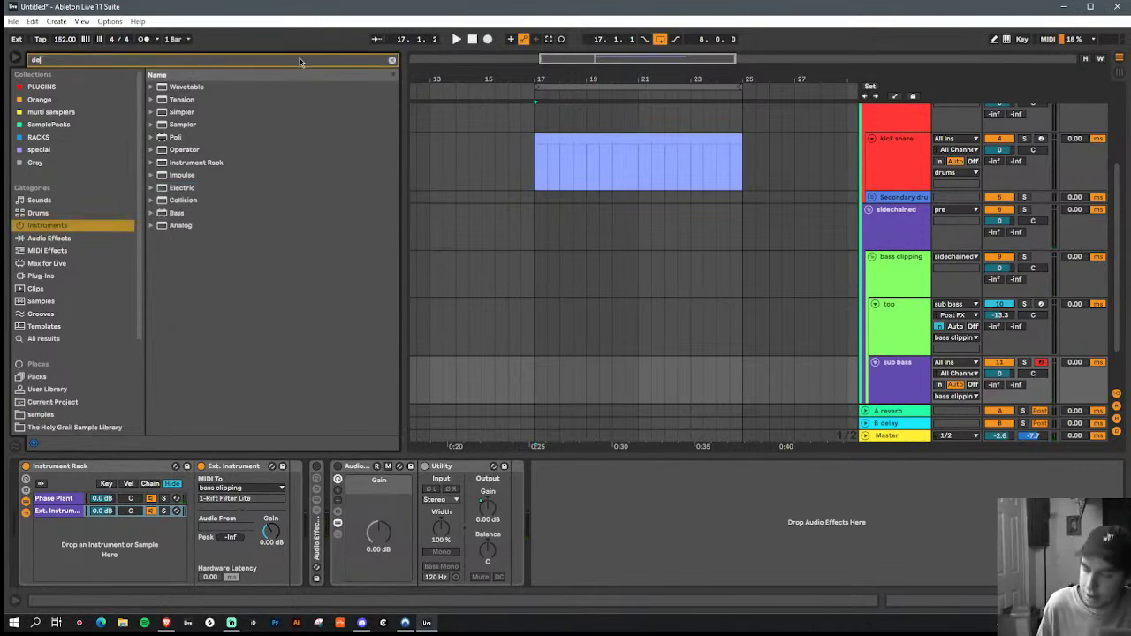
pyautogui.write('c')
pyautogui.click(66, 276)
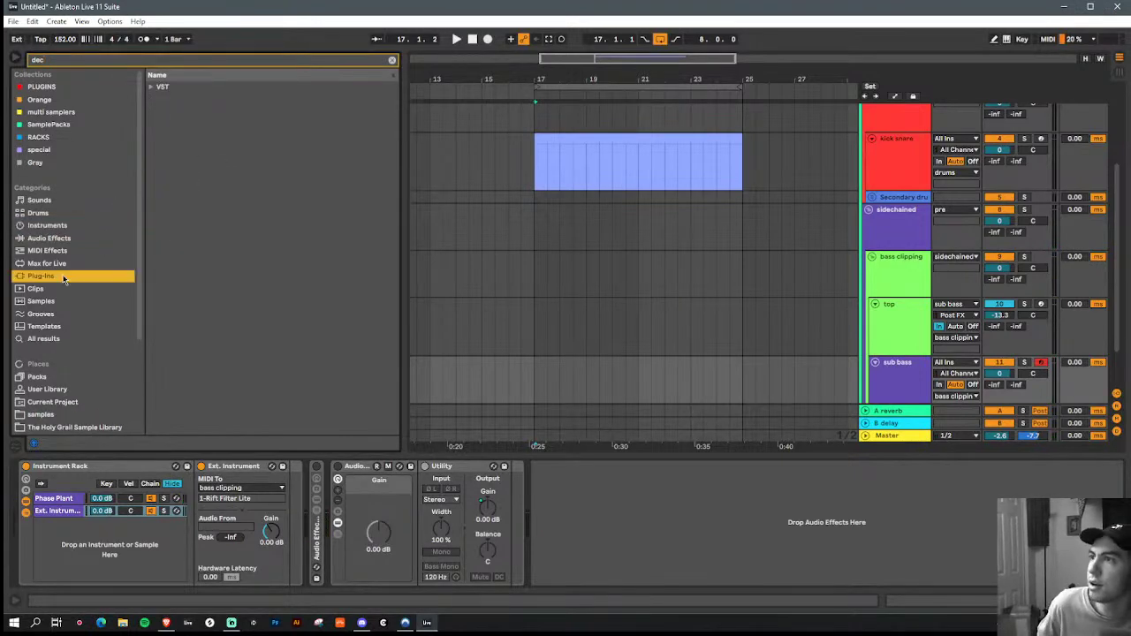
pyautogui.click(153, 90)
pyautogui.click(188, 139)
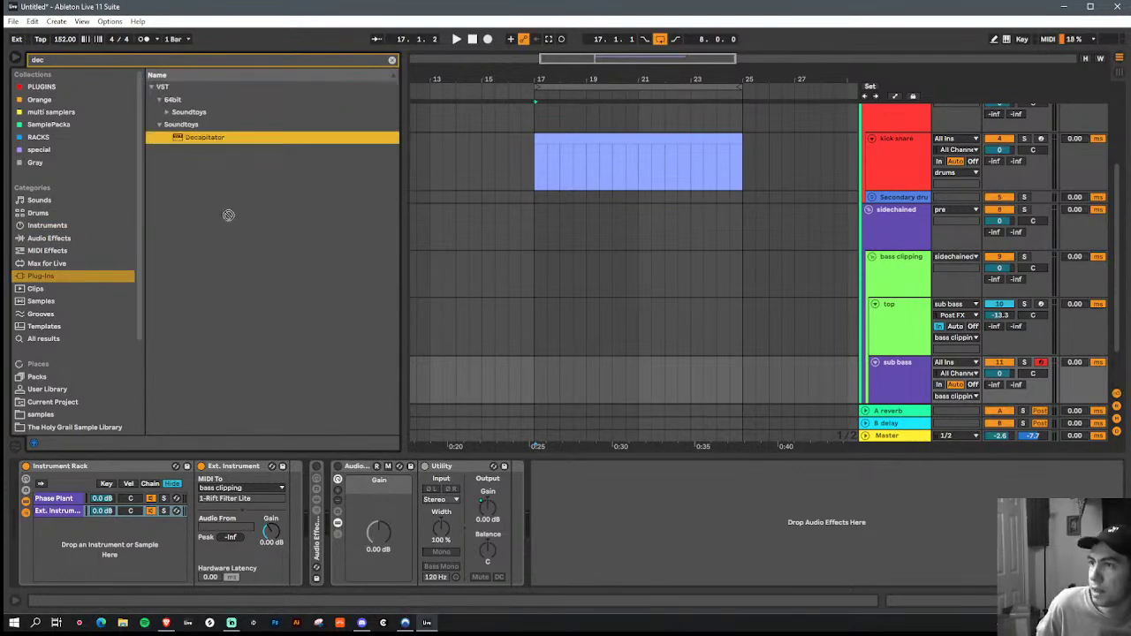
pyautogui.click(888, 279)
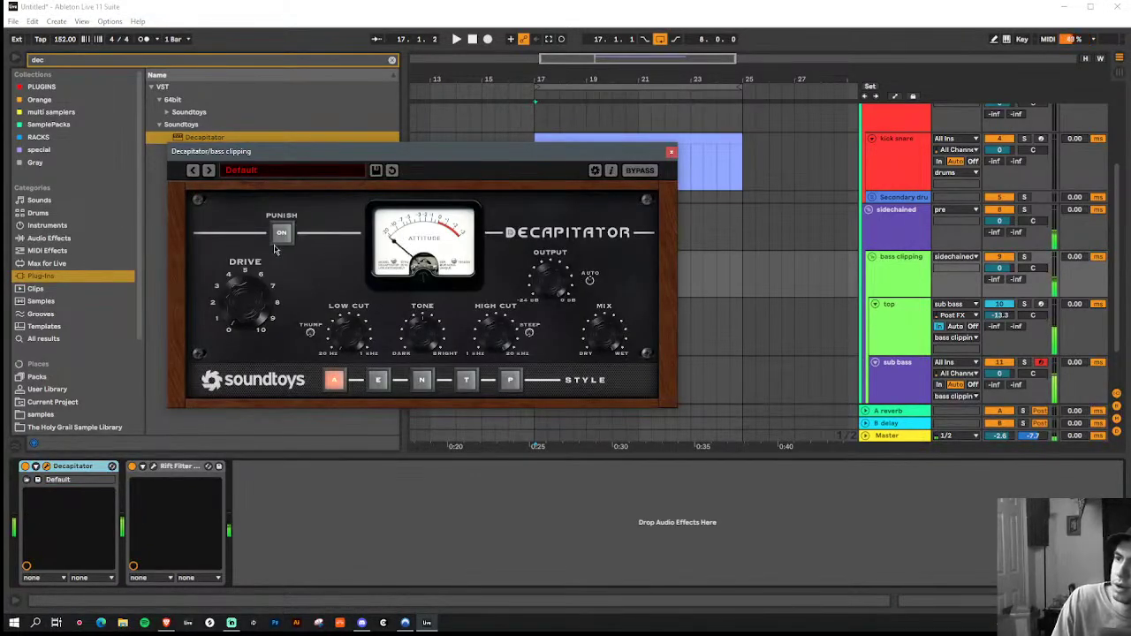
# Step: Switch on Decapitator's Punish, set the top track's volume to -11.8 dB and close the Decapitator window
pyautogui.click(284, 235)
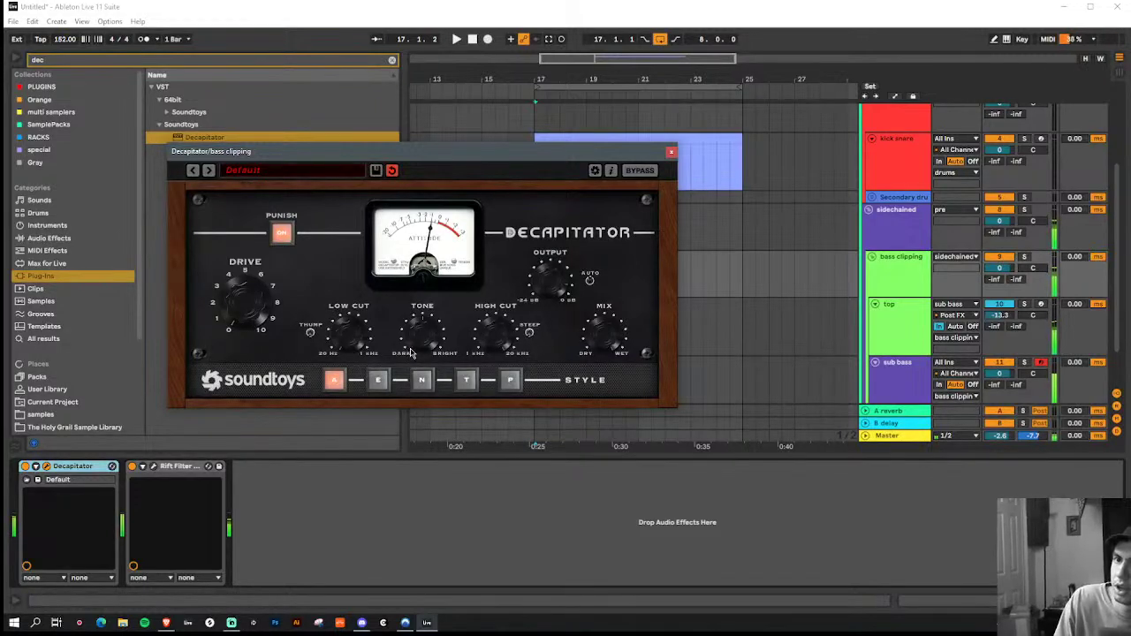
pyautogui.moveTo(1000, 315)
pyautogui.mouseDown()
pyautogui.moveTo(999, 292)
pyautogui.moveTo(1000, 310)
pyautogui.mouseUp()
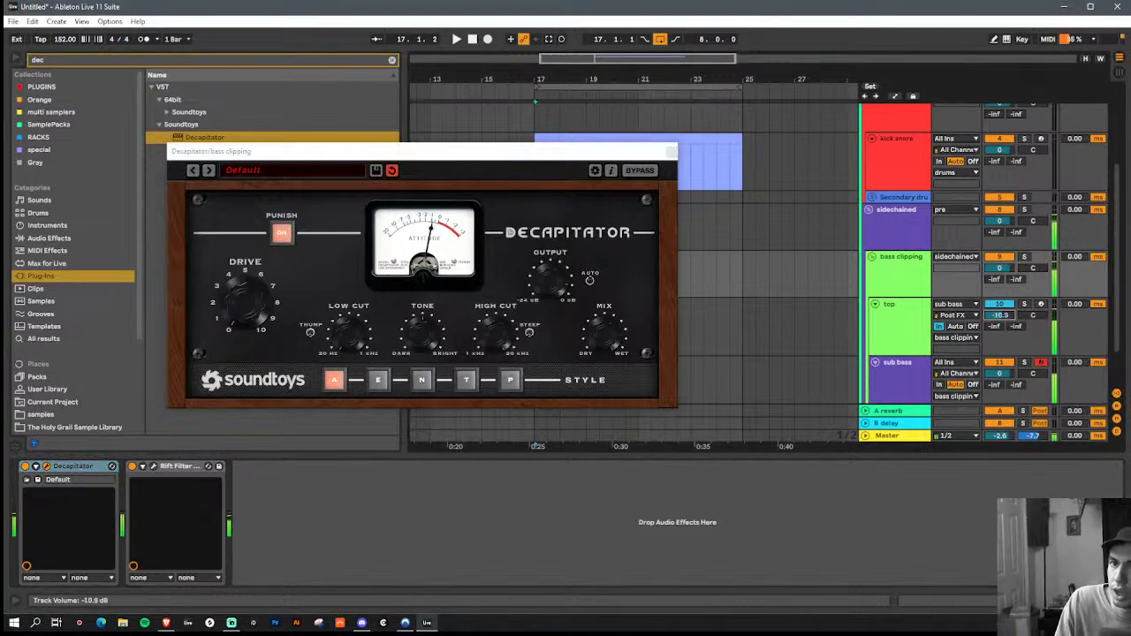
pyautogui.click(671, 152)
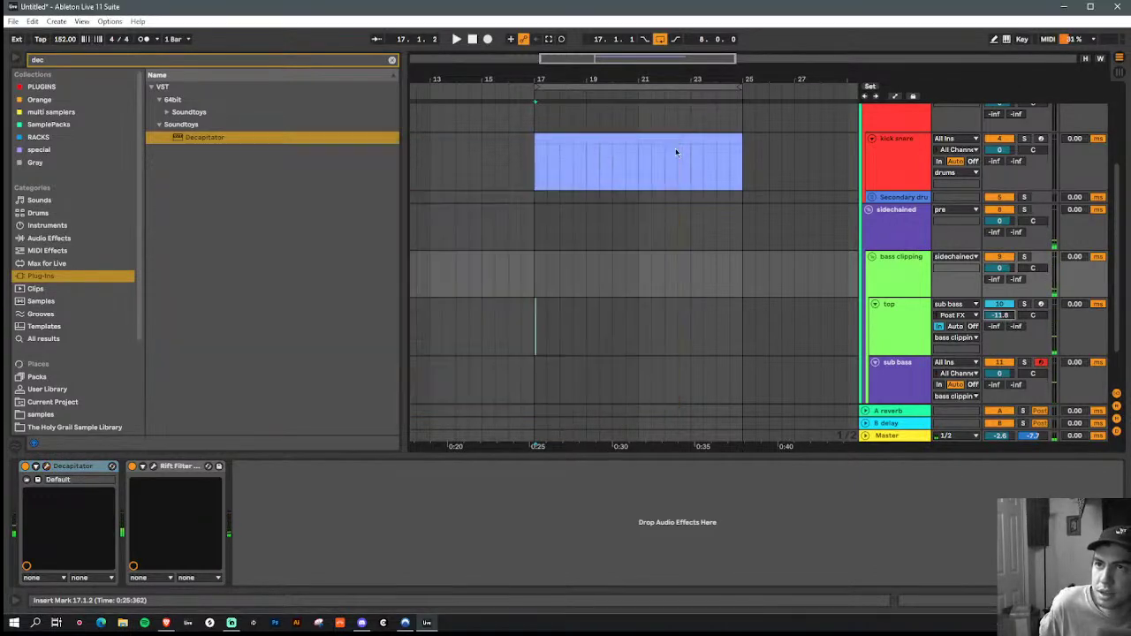
# Step: Add an audio track directly below the bass clipping group and name it sub clean
pyautogui.scroll(-2, 867, 274)
pyautogui.click(896, 235)
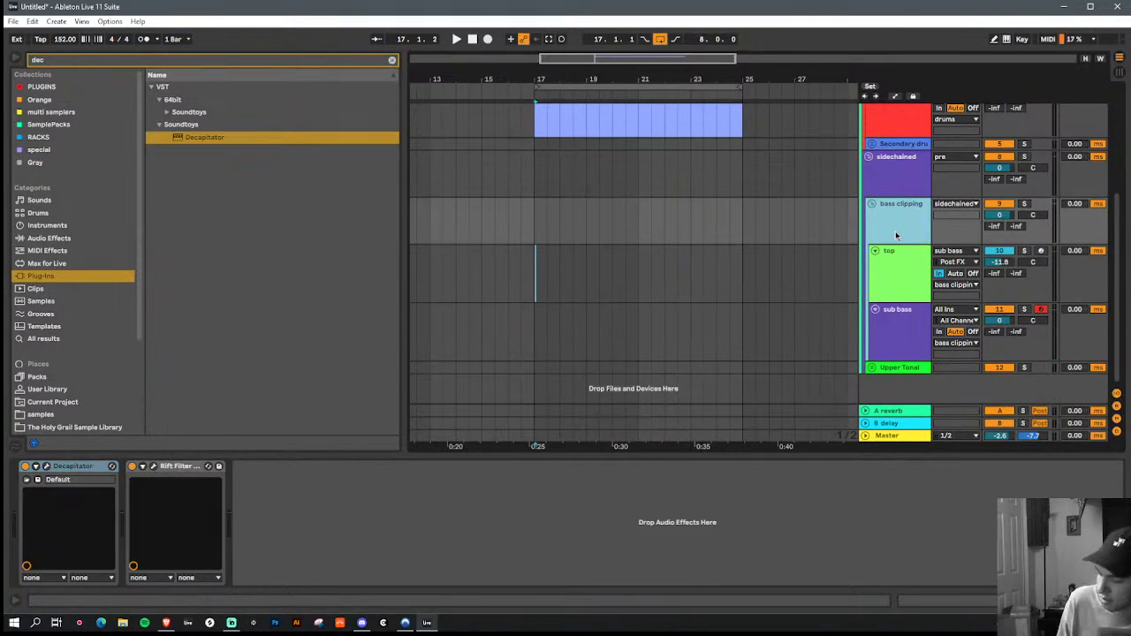
pyautogui.click(896, 367)
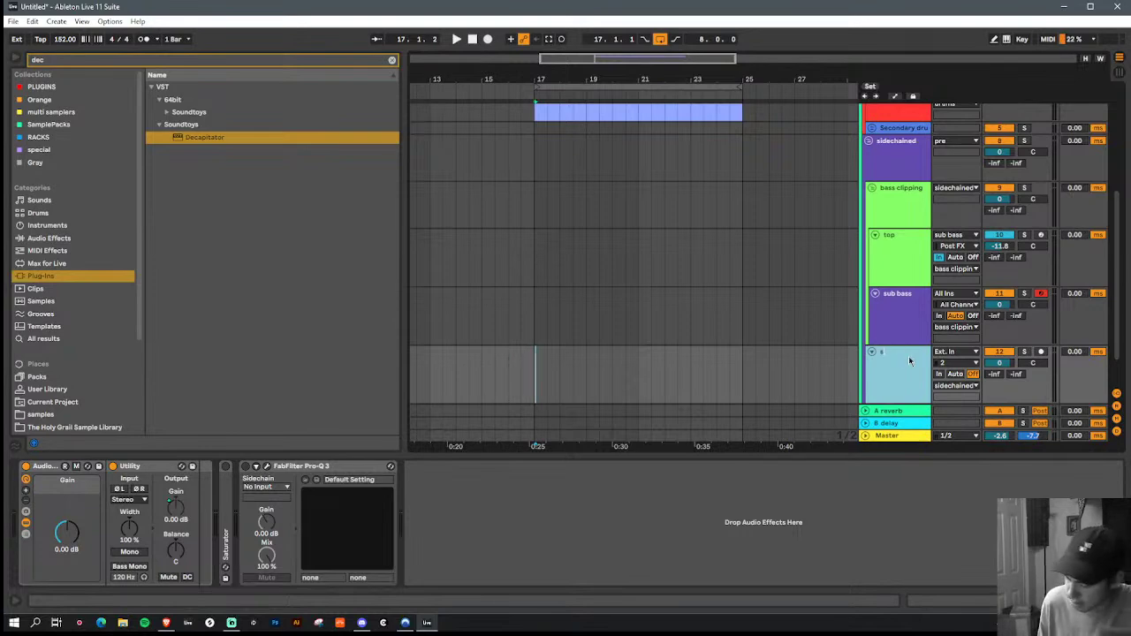
pyautogui.write('clean')
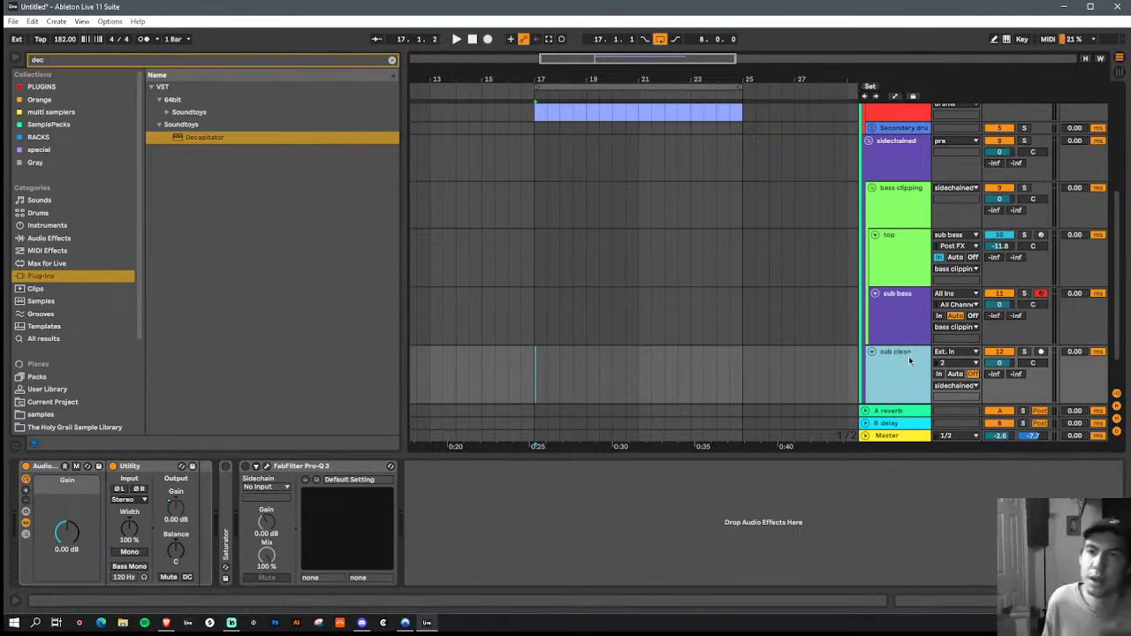
# Step: Route the sub bass track's Pre FX signal into sub clean with monitoring set to In
pyautogui.click(948, 353)
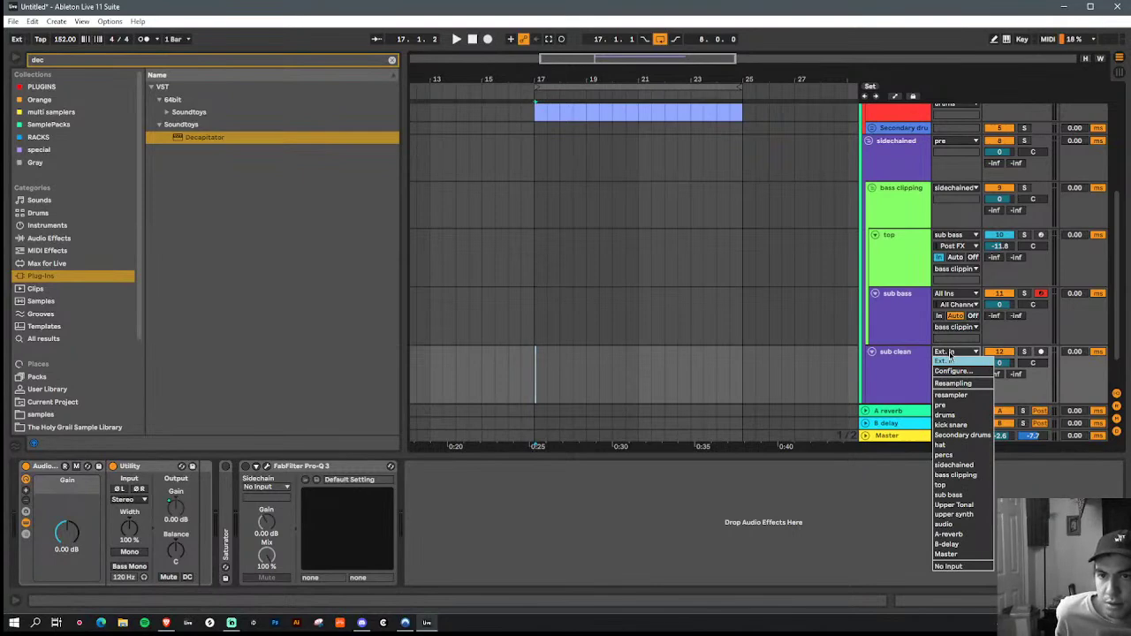
pyautogui.click(950, 495)
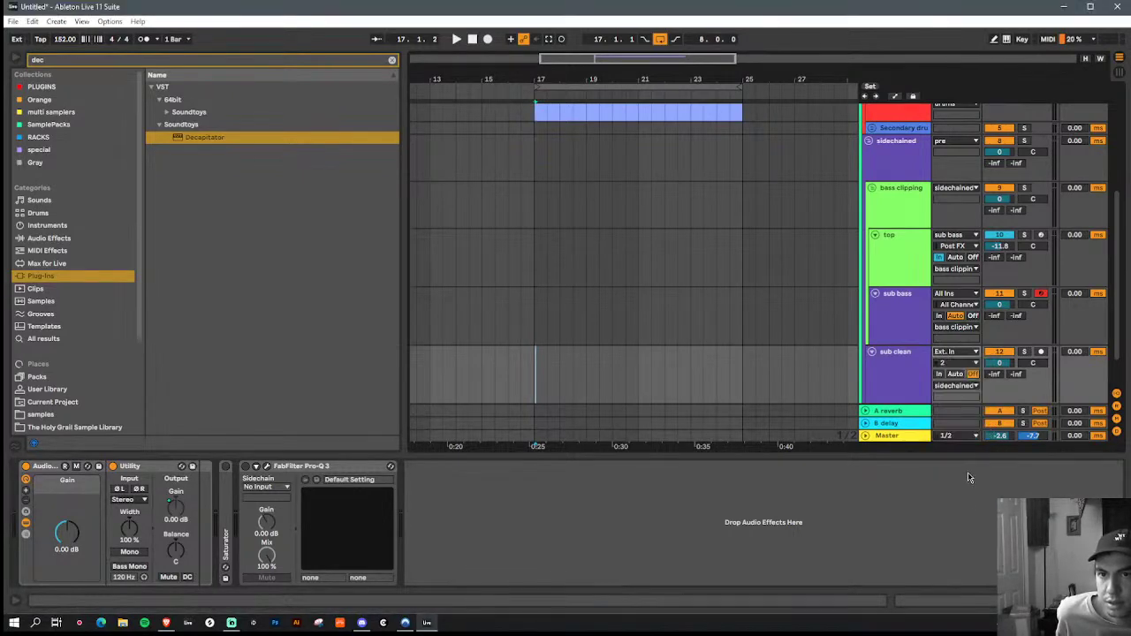
pyautogui.click(953, 363)
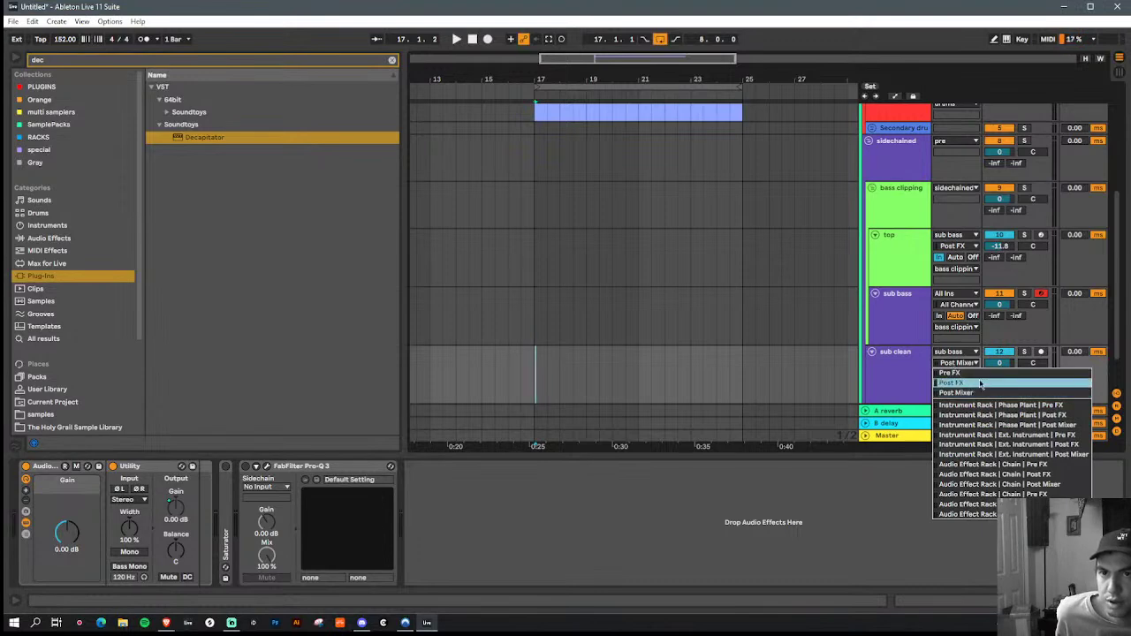
pyautogui.click(981, 389)
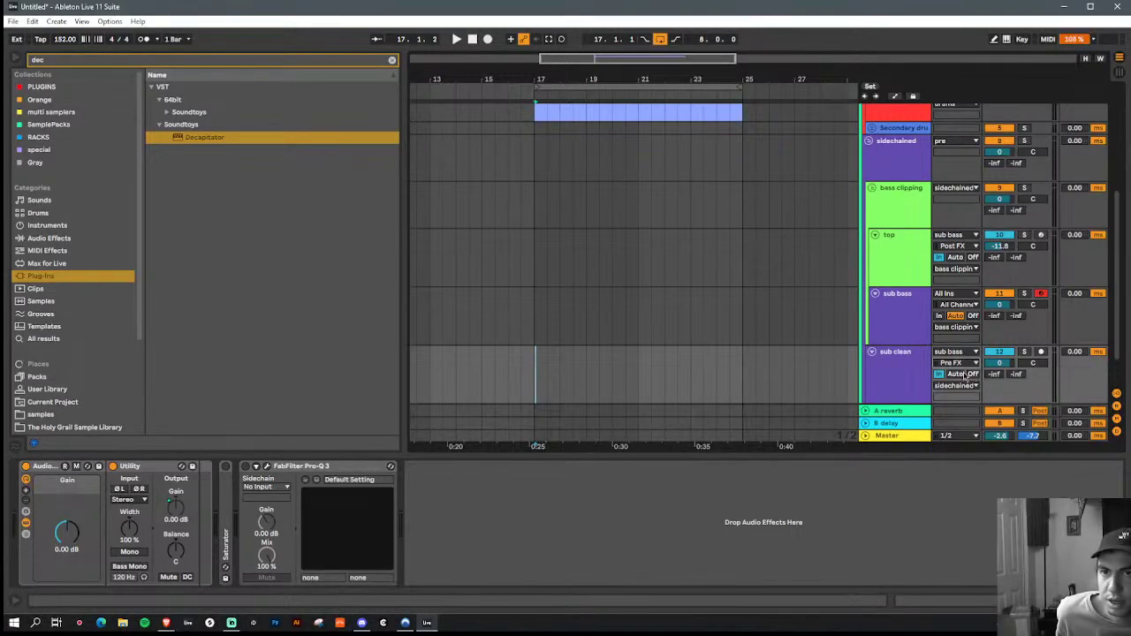
pyautogui.click(904, 319)
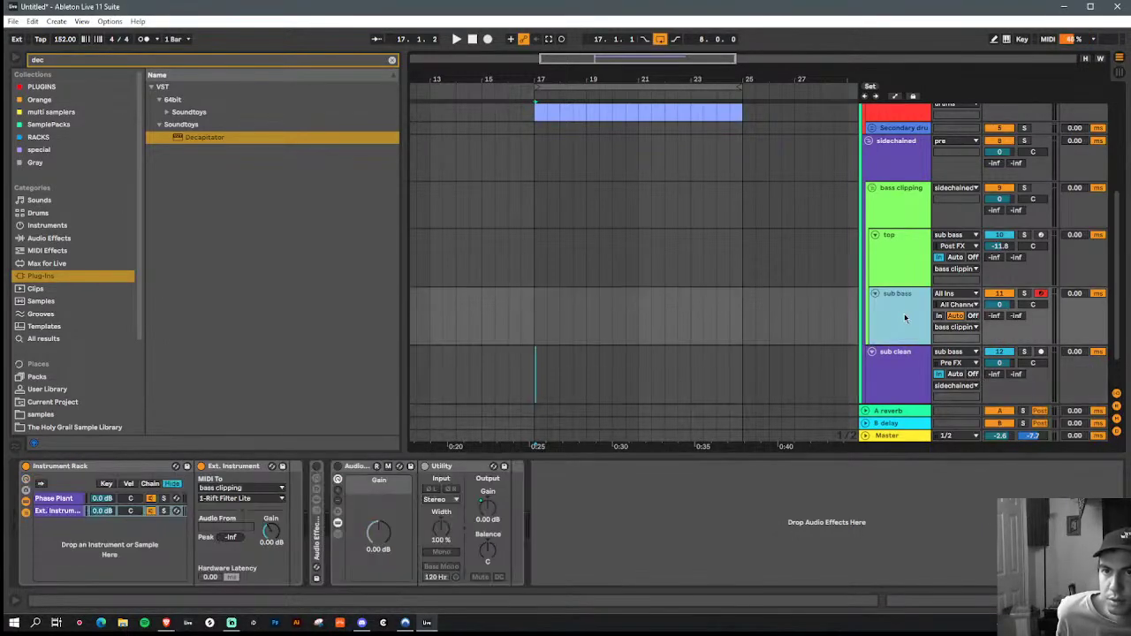
pyautogui.click(906, 372)
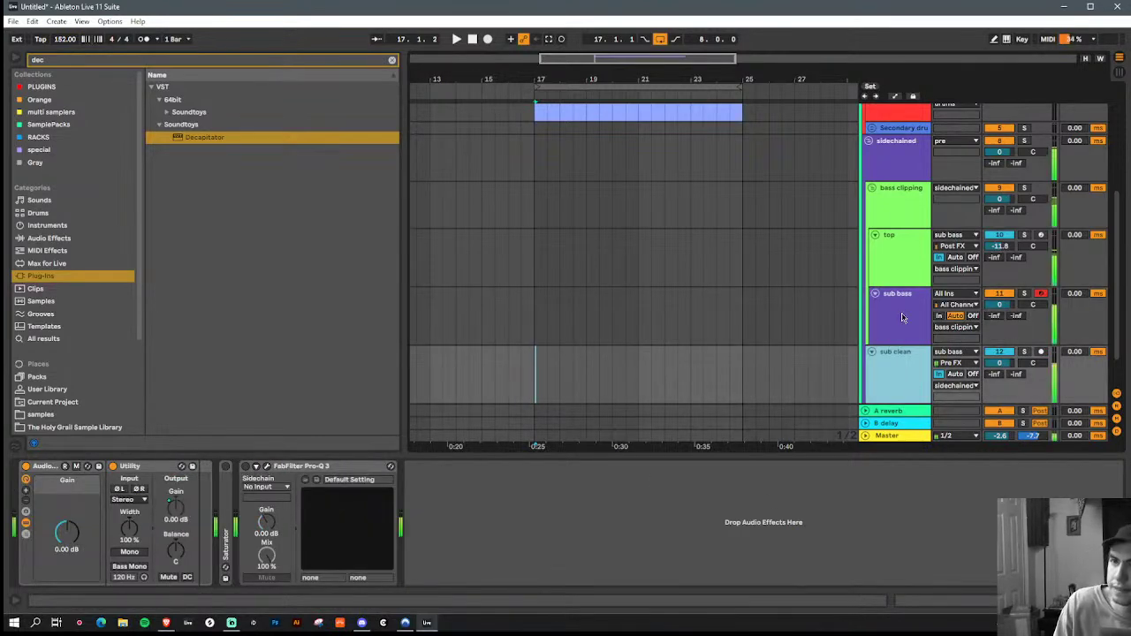
# Step: Fine-tune the cutoff of the bass clipping group's Rift Filter Lite
pyautogui.click(898, 200)
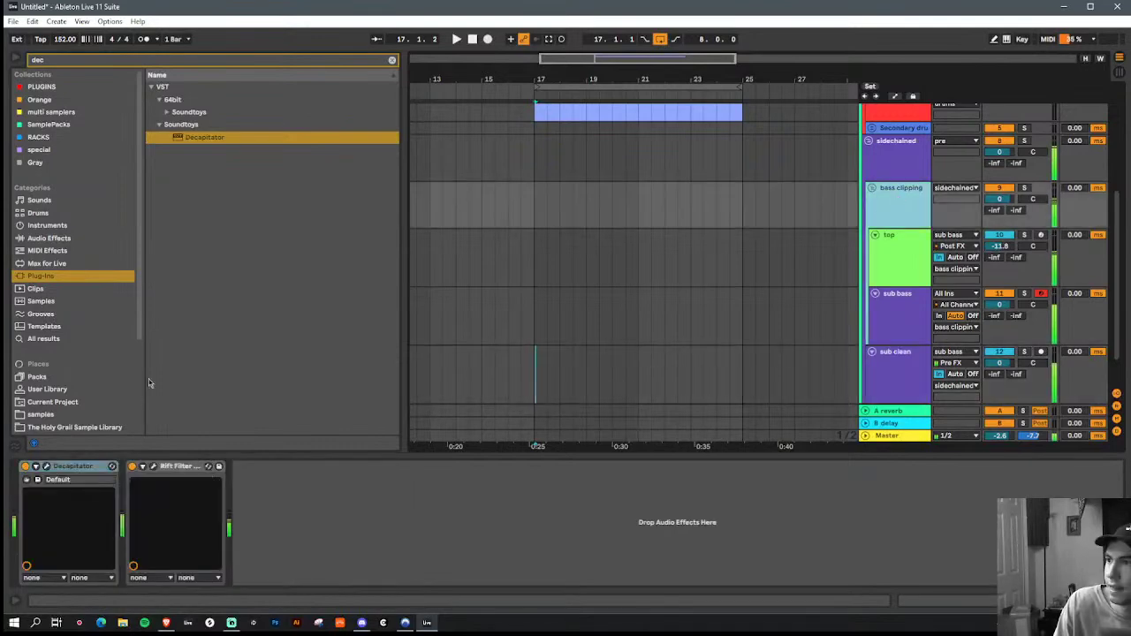
pyautogui.click(153, 467)
pyautogui.moveTo(662, 191)
pyautogui.mouseDown()
pyautogui.moveTo(669, 201)
pyautogui.moveTo(664, 192)
pyautogui.mouseUp()
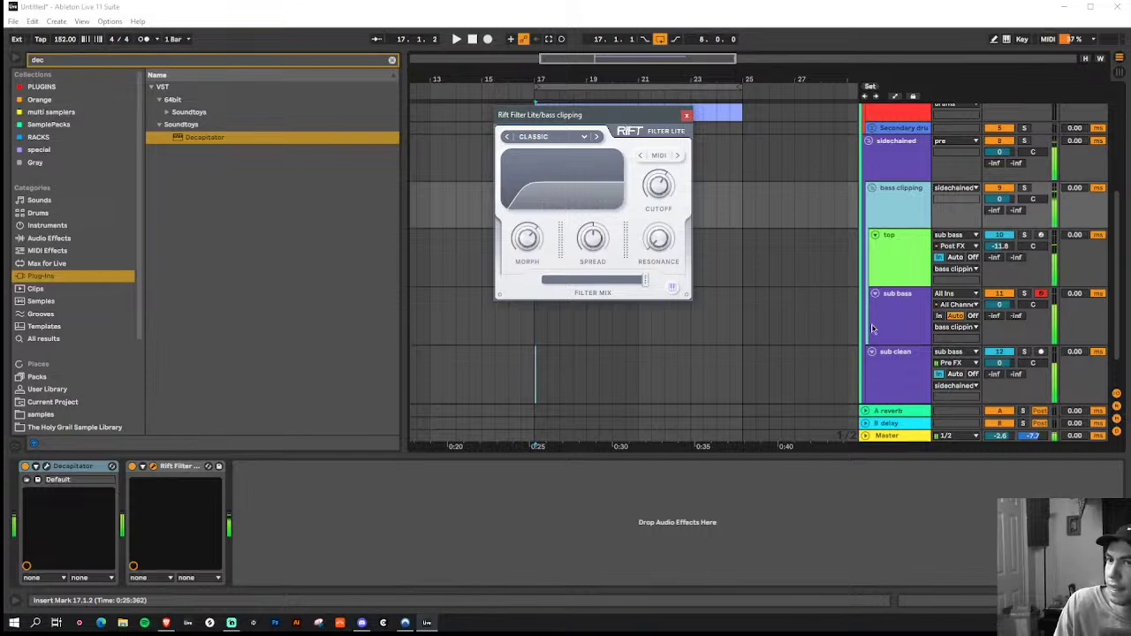
# Step: Adjust the cutoff of the top track's Rift Filter Lite and close the bass clipping group's filter window
pyautogui.click(893, 276)
pyautogui.click(772, 468)
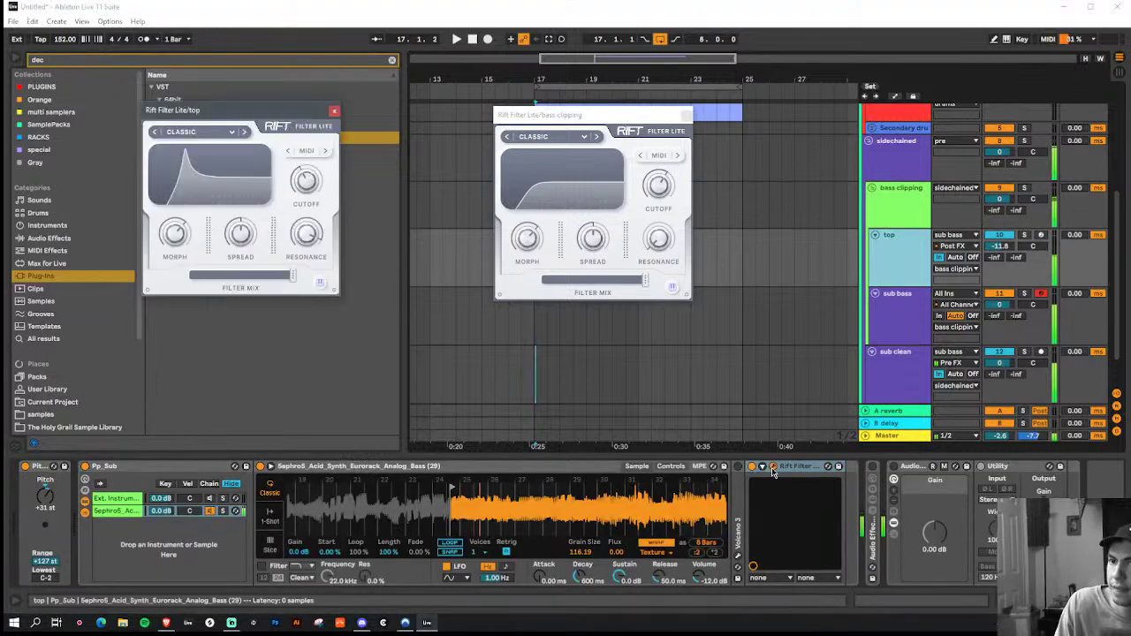
pyautogui.moveTo(306, 181)
pyautogui.mouseDown()
pyautogui.moveTo(313, 173)
pyautogui.moveTo(309, 203)
pyautogui.mouseUp()
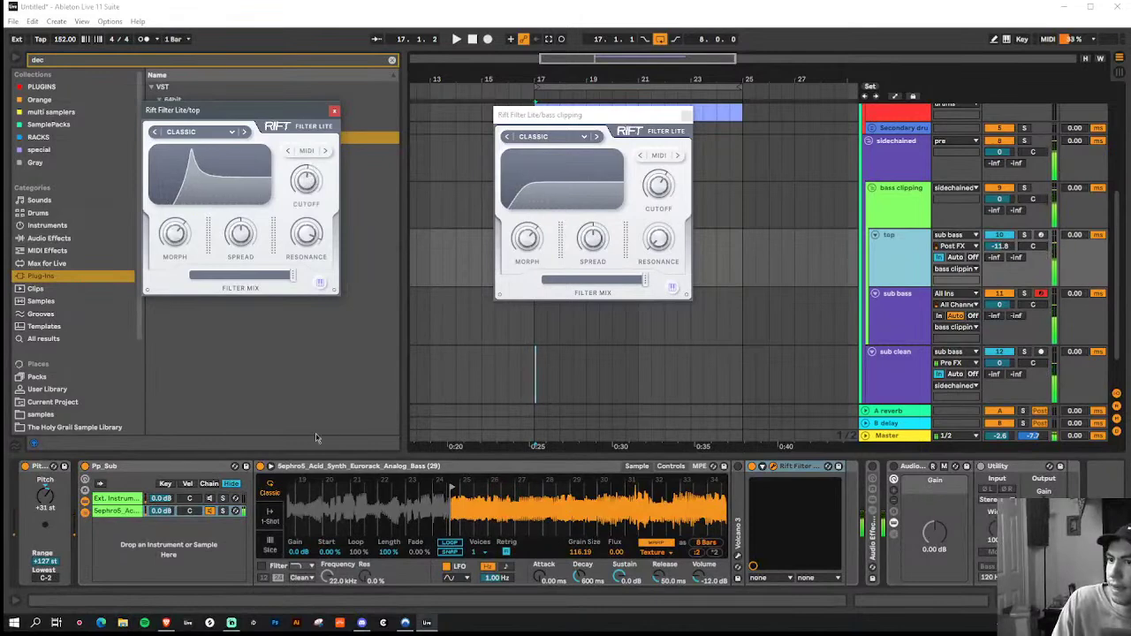
pyautogui.click(686, 118)
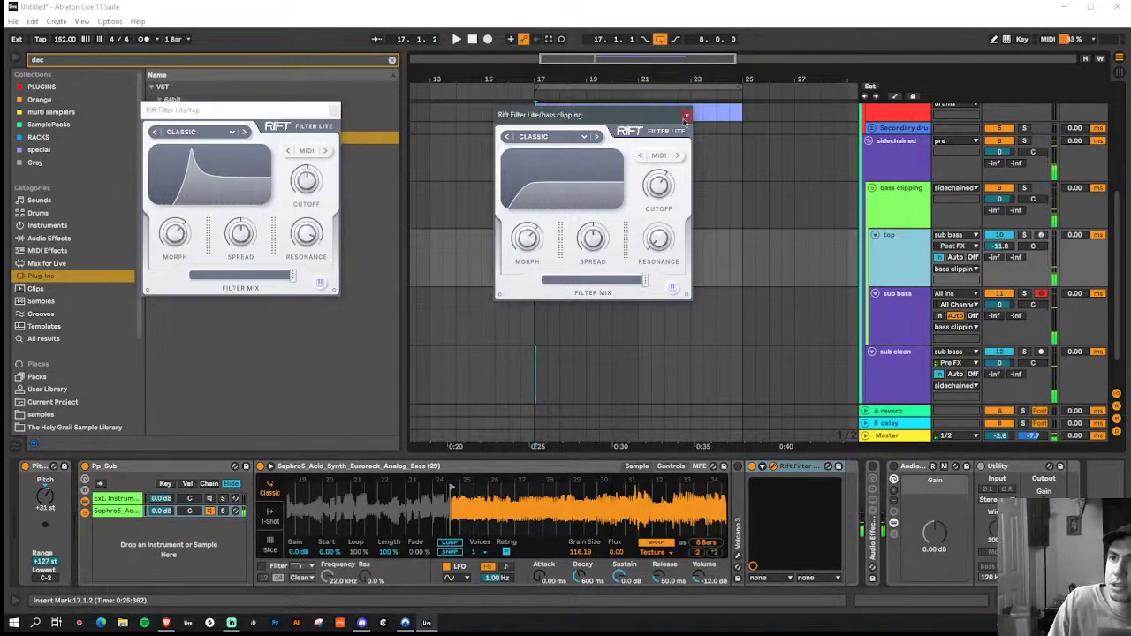
pyautogui.click(687, 115)
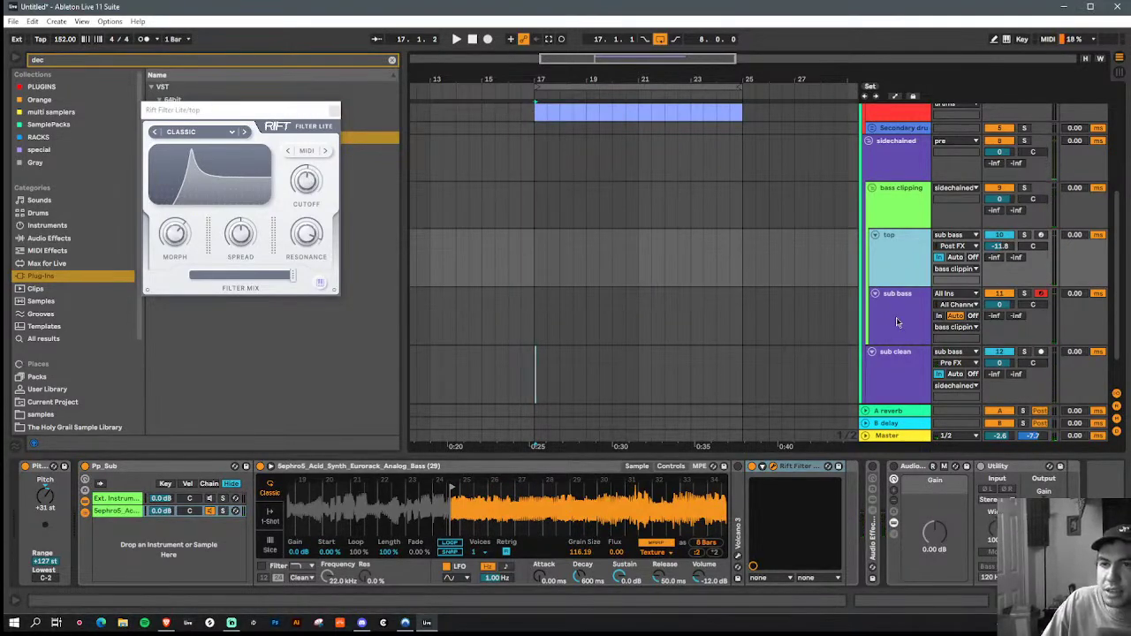
# Step: Set the sub bass Phase Plant envelope to 111 ms attack and 658 ms release, close the synth and select the top track
pyautogui.scroll(-1, 896, 320)
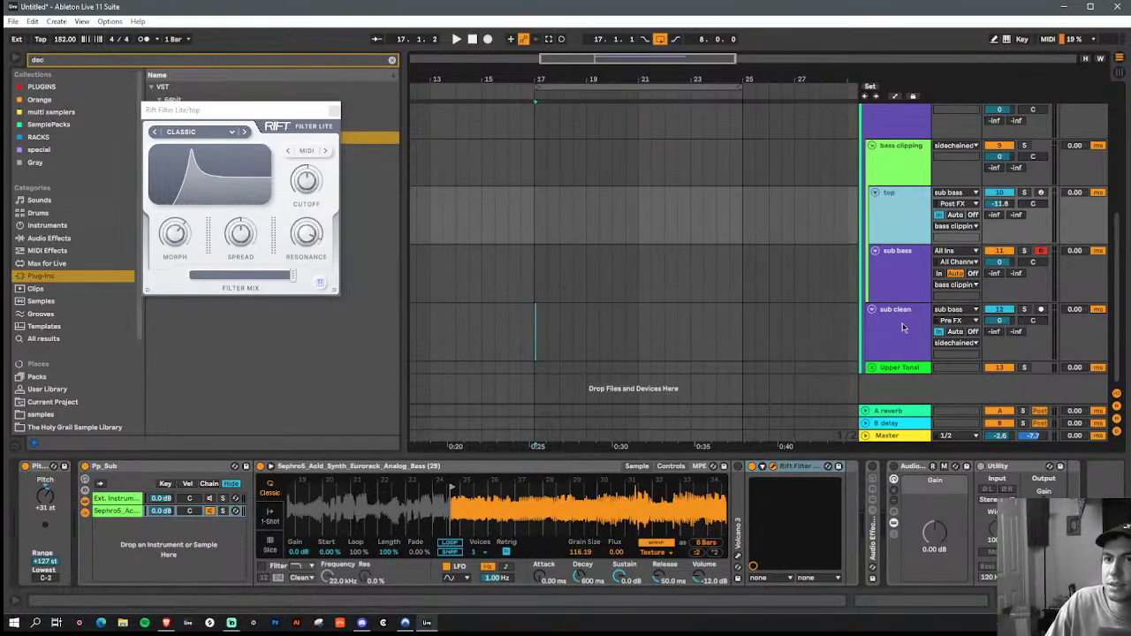
pyautogui.click(896, 265)
pyautogui.click(202, 469)
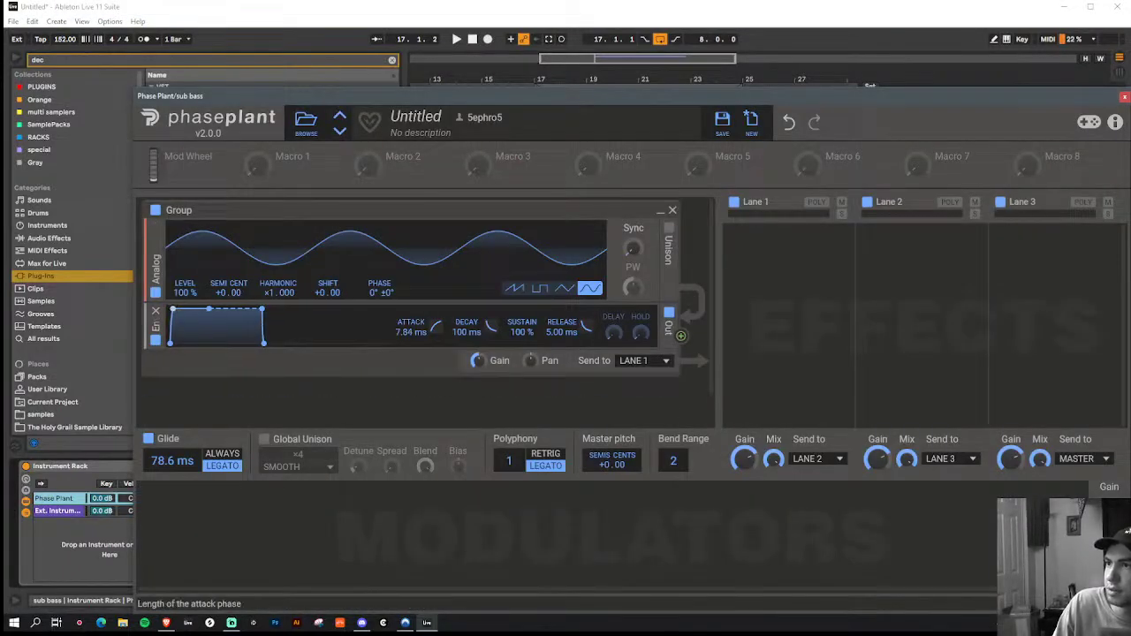
pyautogui.moveTo(172, 308); pyautogui.dragTo(202, 309)
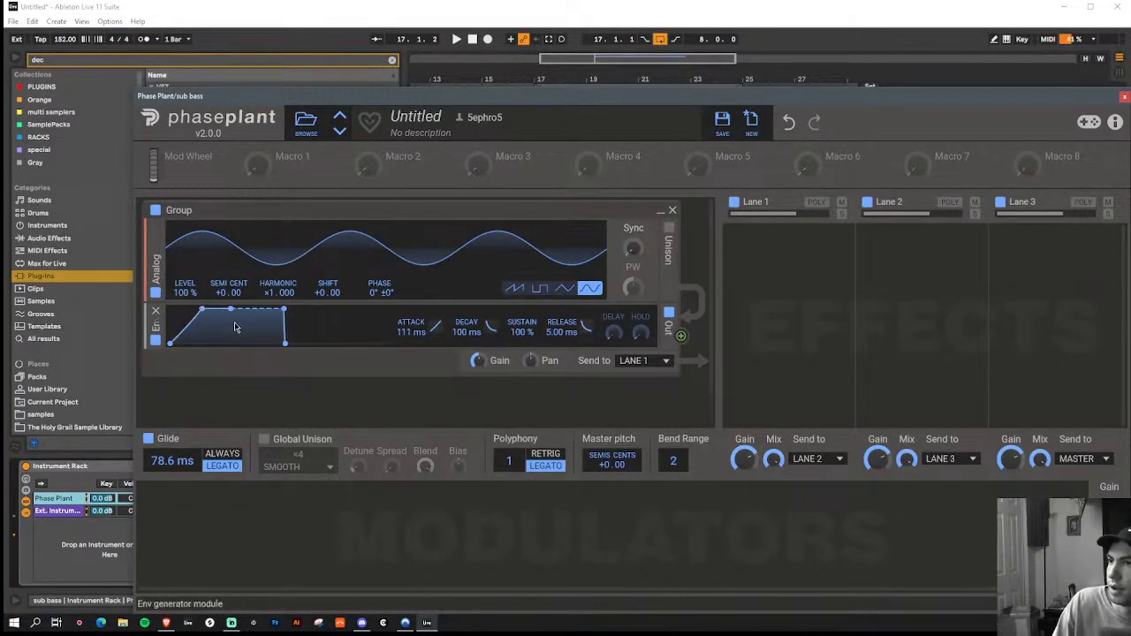
pyautogui.moveTo(284, 343); pyautogui.dragTo(334, 343)
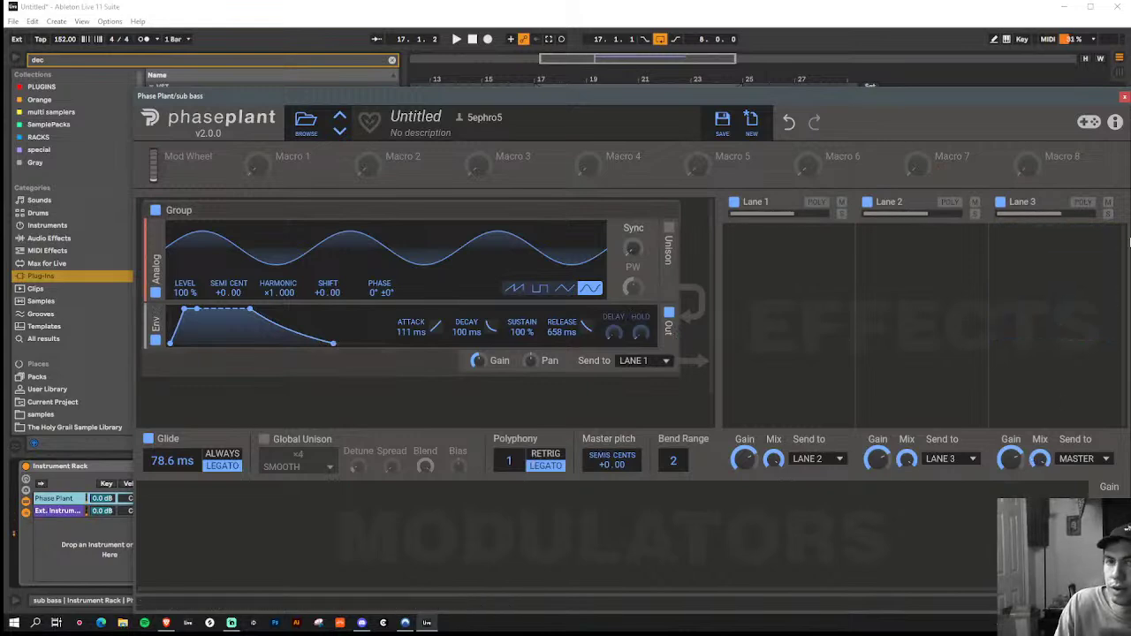
pyautogui.click(1124, 96)
pyautogui.click(911, 217)
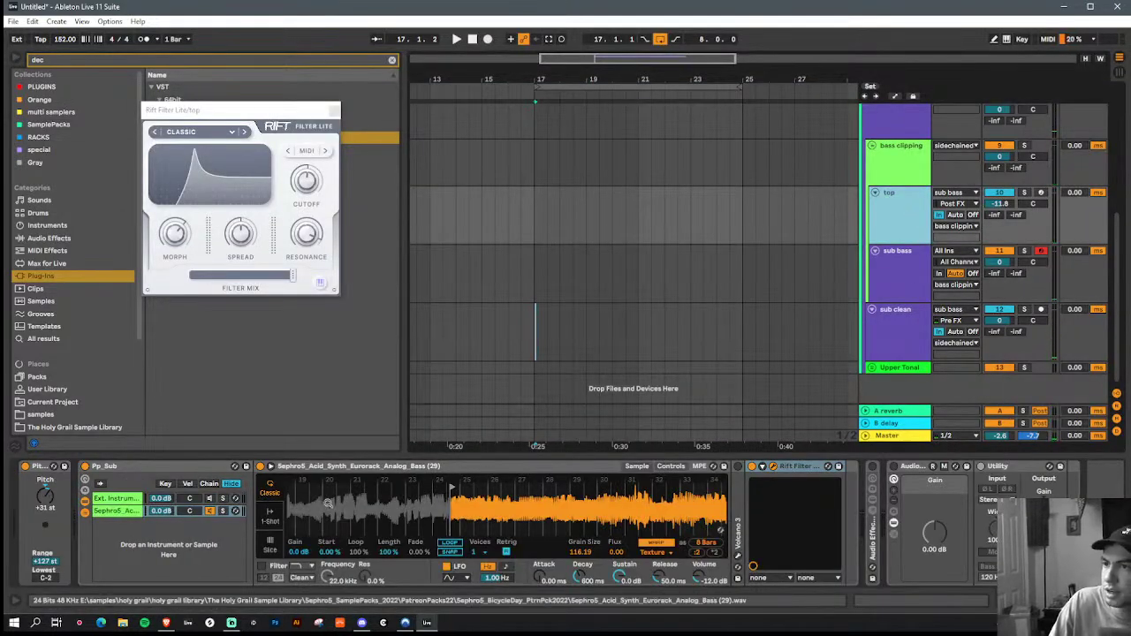
# Step: Set the top sampler's envelope to 0.19 ms attack, 379 ms decay and -8.6 dB sustain, and fine-tune the top Rift Filter Lite's cutoff
pyautogui.moveTo(659, 582); pyautogui.dragTo(621, 579)
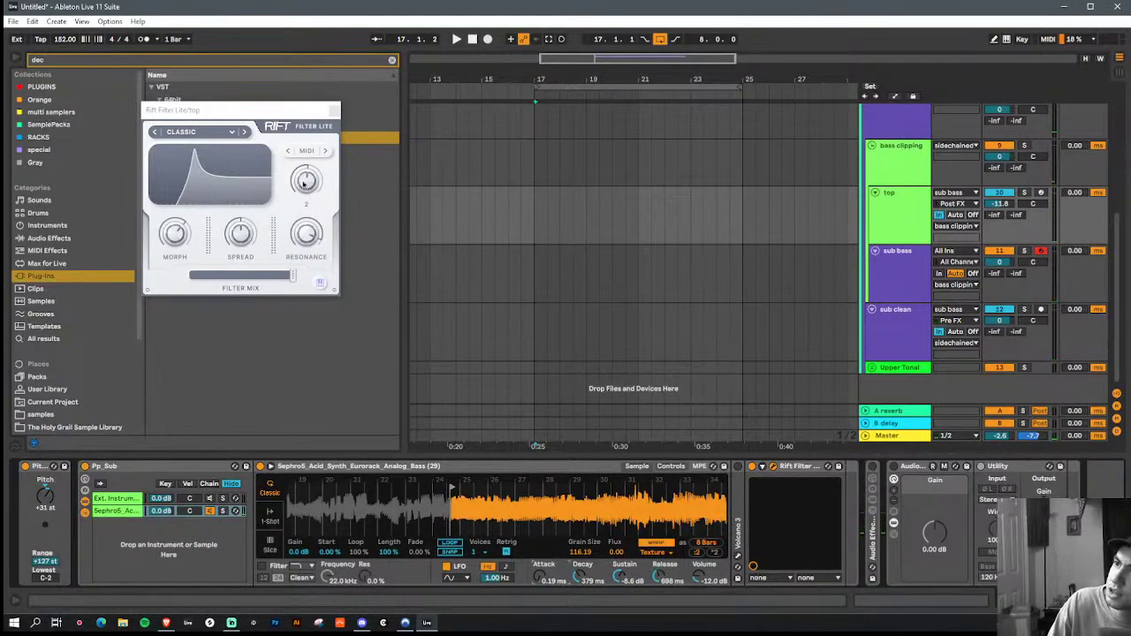
pyautogui.moveTo(307, 180); pyautogui.dragTo(305, 178)
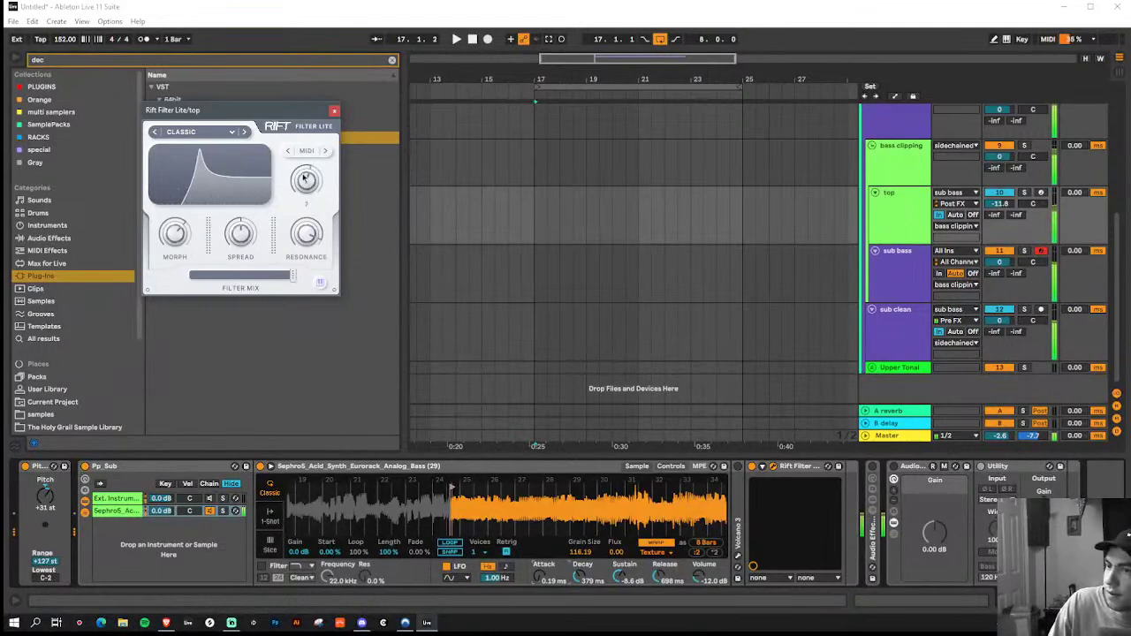
pyautogui.moveTo(305, 177); pyautogui.dragTo(307, 180)
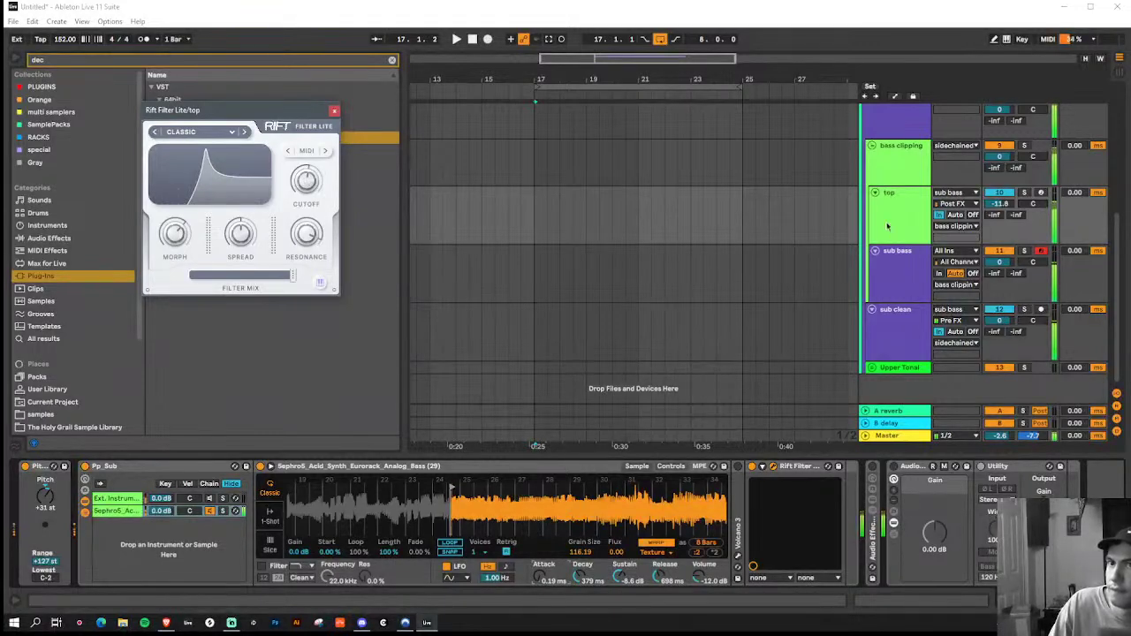
# Step: Add a Utility with 27.6 dB gain before Decapitator on the bass clipping group and lower the group's volume to -11.7 dB
pyautogui.click(884, 179)
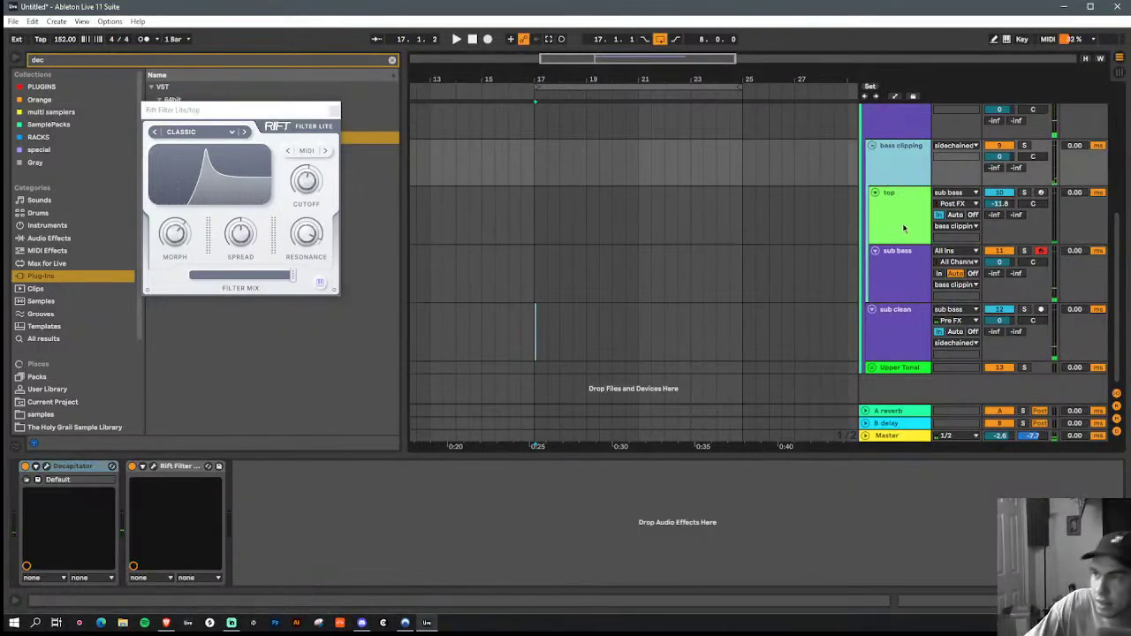
pyautogui.click(188, 62)
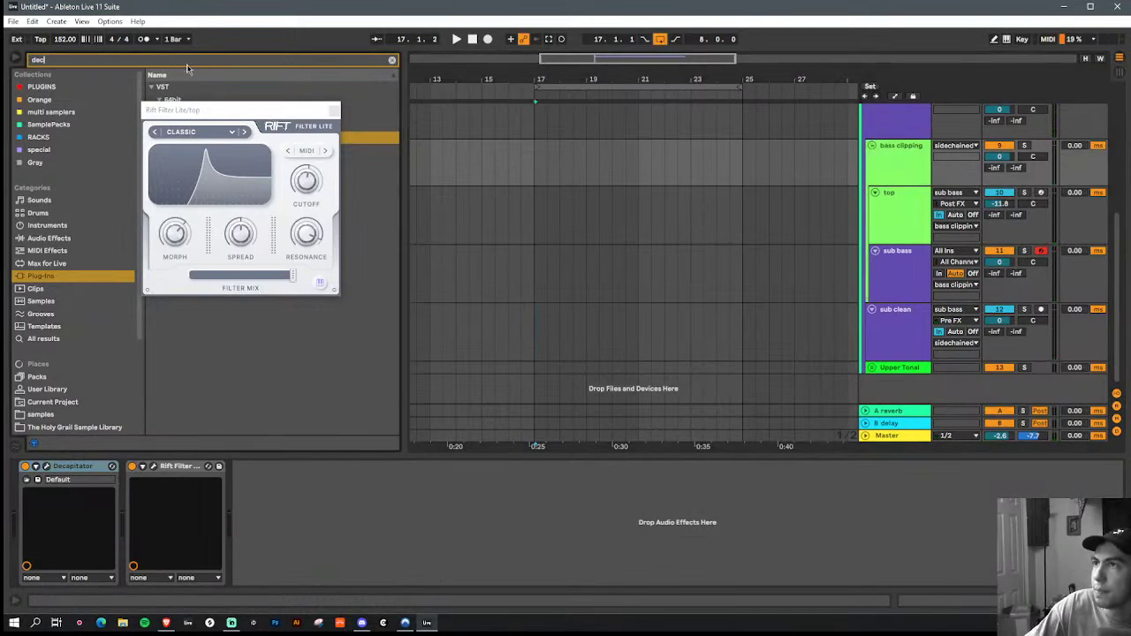
pyautogui.write('ut')
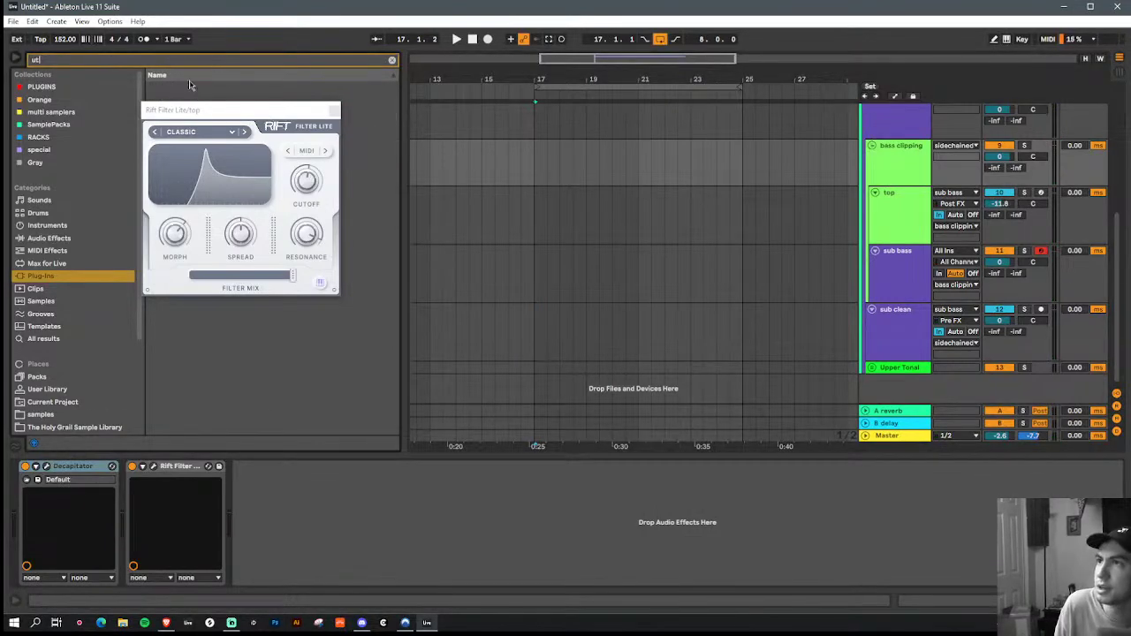
pyautogui.moveTo(207, 109); pyautogui.dragTo(410, 109)
pyautogui.click(85, 239)
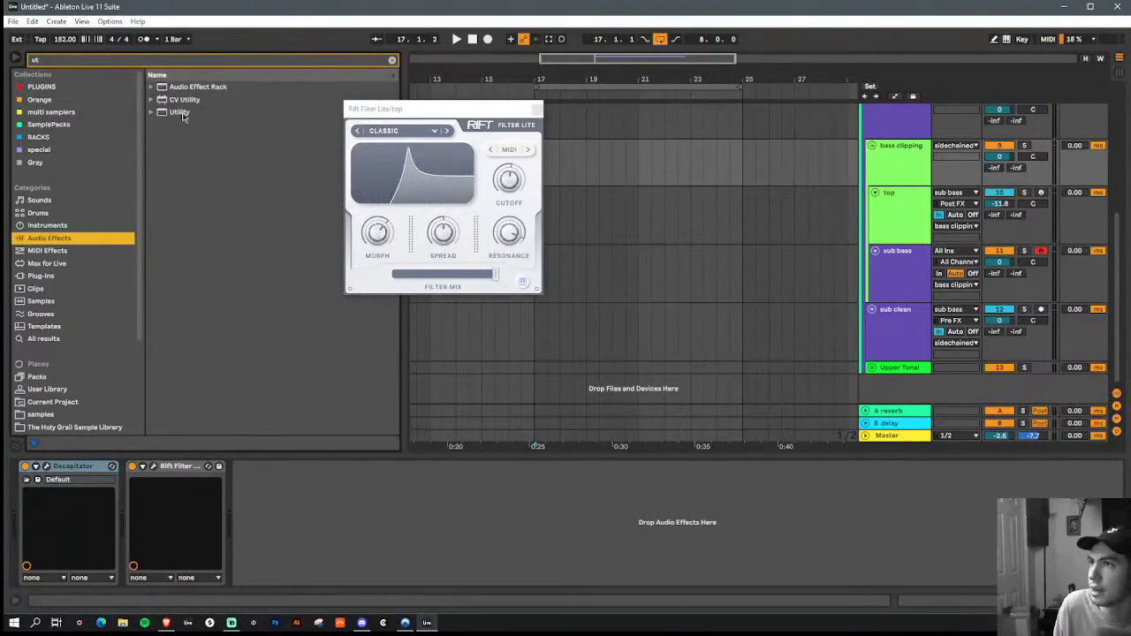
pyautogui.moveTo(183, 118); pyautogui.dragTo(44, 533)
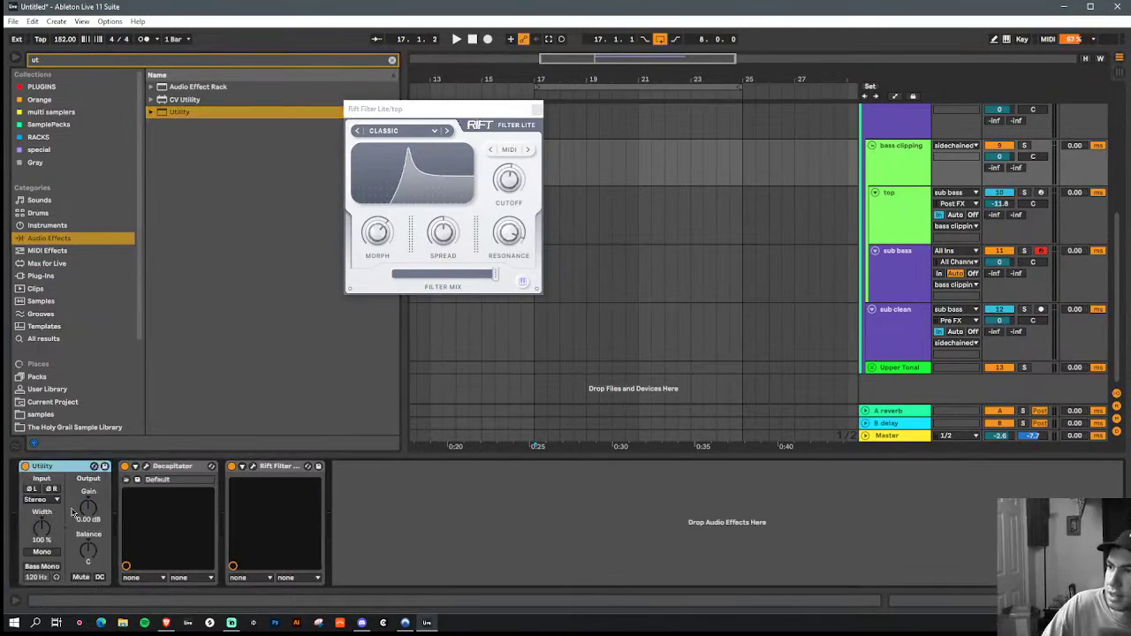
pyautogui.moveTo(1006, 158); pyautogui.dragTo(1006, 183)
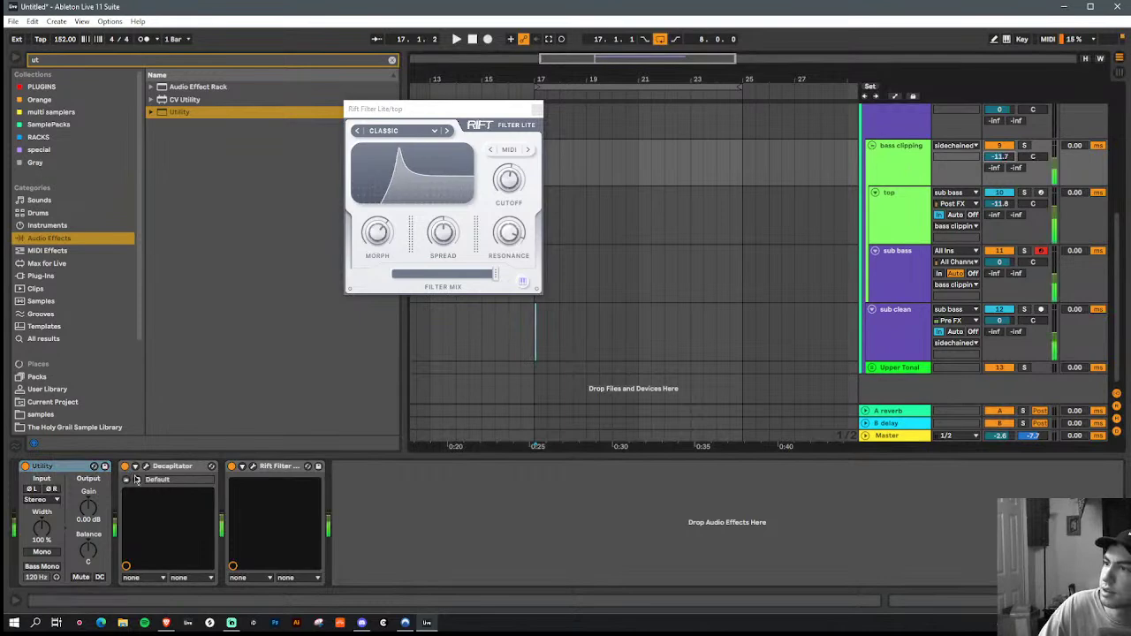
pyautogui.moveTo(87, 506); pyautogui.dragTo(87, 460)
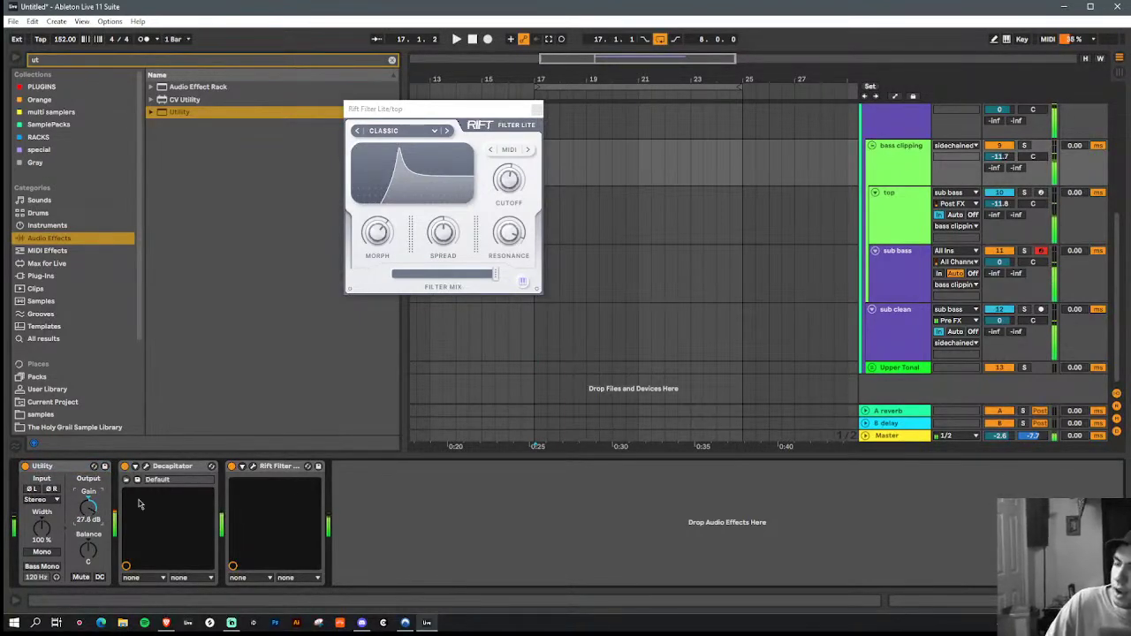
# Step: Set the top track's sampler release to 2.17 s and its Pitch device to +48 st
pyautogui.click(915, 219)
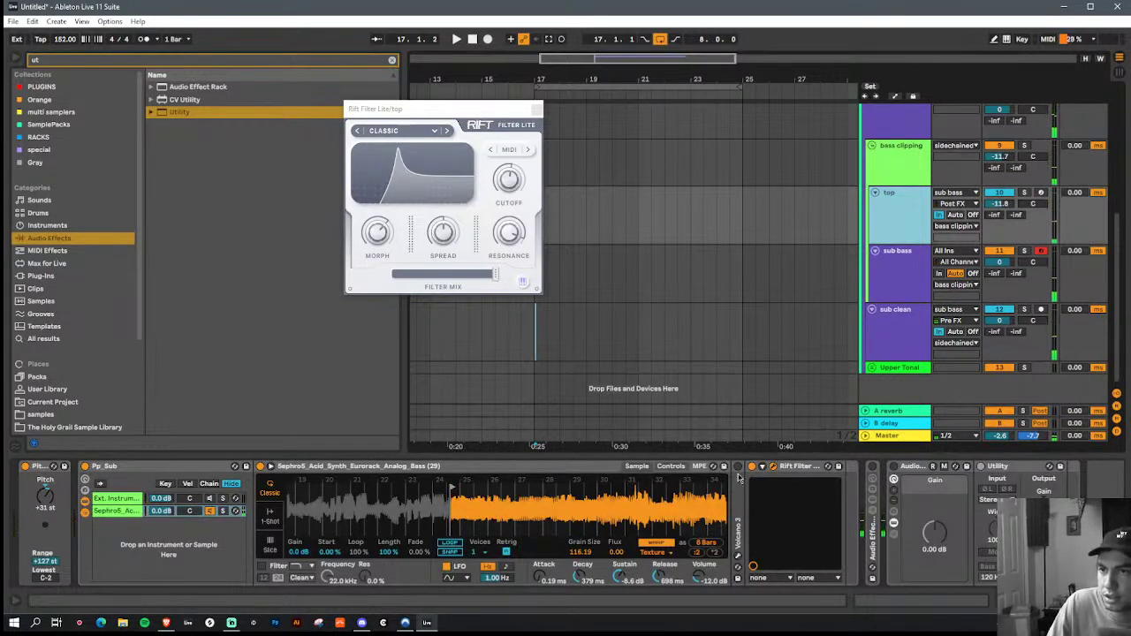
pyautogui.moveTo(659, 576); pyautogui.dragTo(660, 570)
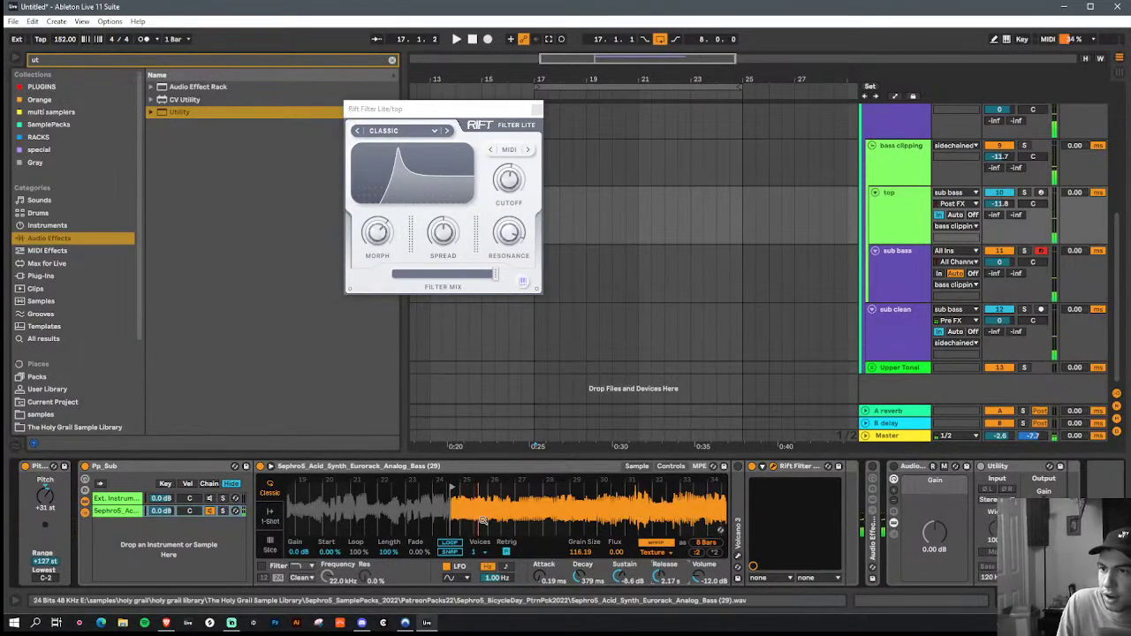
pyautogui.moveTo(45, 496); pyautogui.dragTo(45, 481)
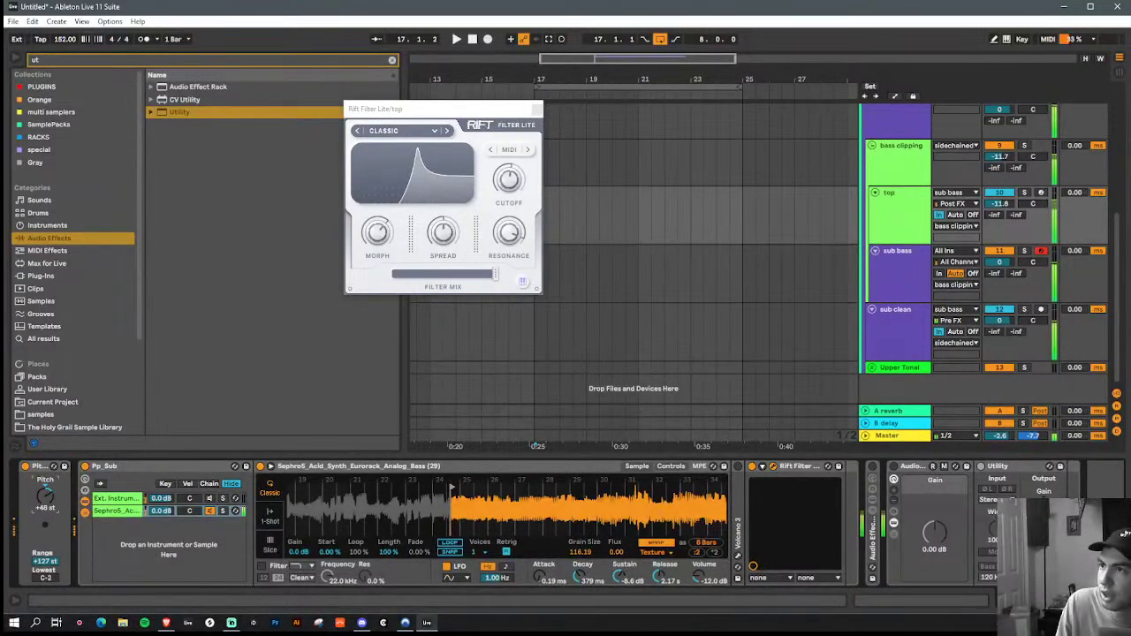
# Step: Lower the top Rift Filter Lite's cutoff to -31 and reduce its resonance, and set the track's Pitch device to +44 st
pyautogui.moveTo(514, 183)
pyautogui.mouseDown()
pyautogui.moveTo(523, 213)
pyautogui.moveTo(522, 196)
pyautogui.mouseUp()
pyautogui.moveTo(513, 238); pyautogui.dragTo(513, 255)
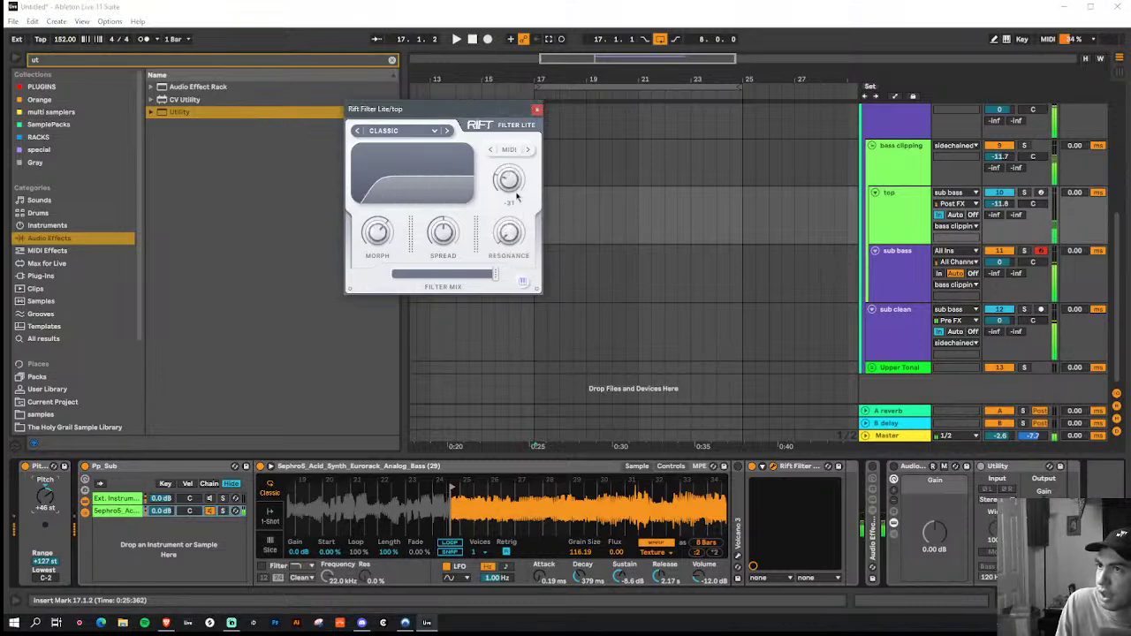
pyautogui.click(47, 498)
pyautogui.moveTo(46, 498); pyautogui.dragTo(45, 483)
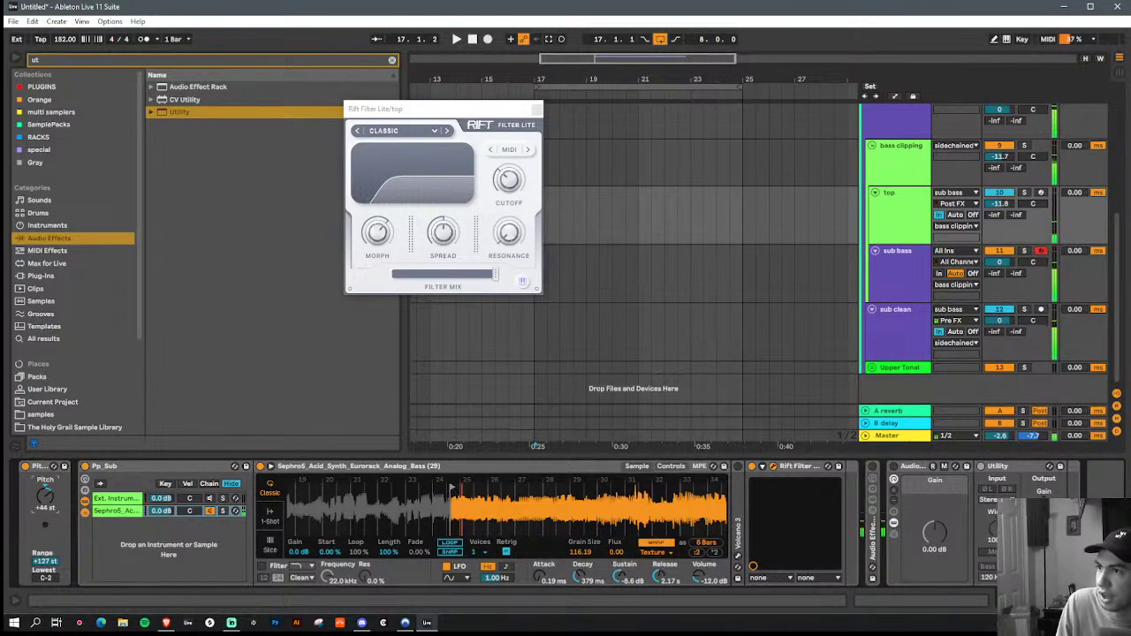
# Step: Set the top sampler's grain size to 263 and reset the Pitch device to 0 st
pyautogui.moveTo(580, 551); pyautogui.dragTo(579, 531)
pyautogui.moveTo(45, 497); pyautogui.dragTo(46, 500)
pyautogui.doubleClick(44, 501)
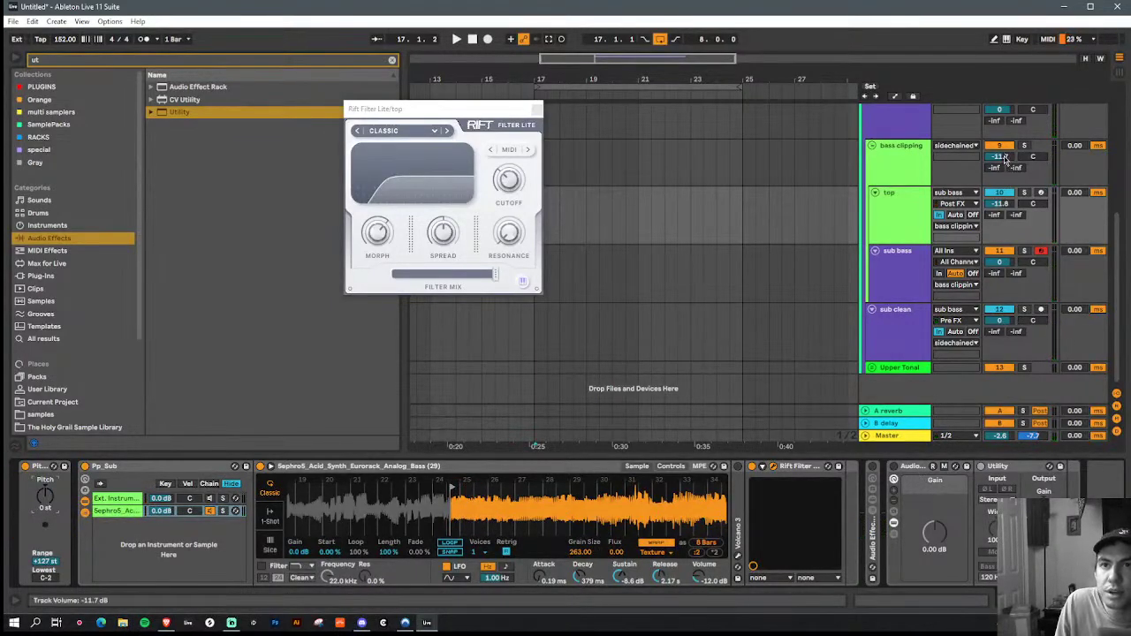
# Step: Raise the bass clipping group's volume to -5.6 dB and the top track's volume to 3.5 dB
pyautogui.moveTo(1004, 159); pyautogui.dragTo(1004, 152)
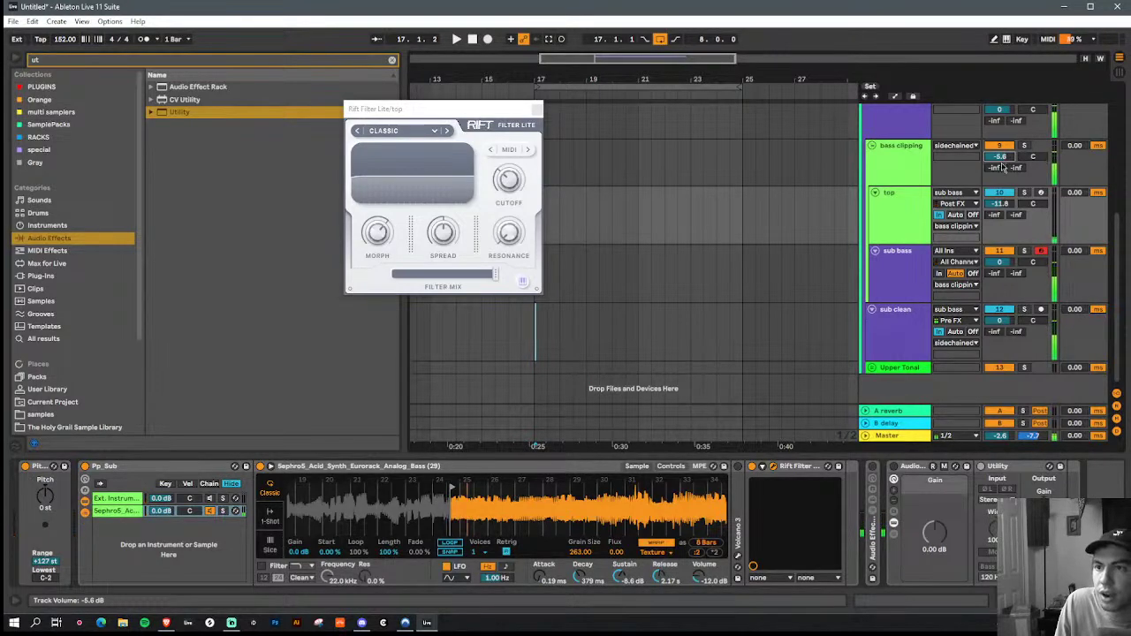
pyautogui.click(1000, 204)
pyautogui.moveTo(1002, 205); pyautogui.dragTo(1002, 173)
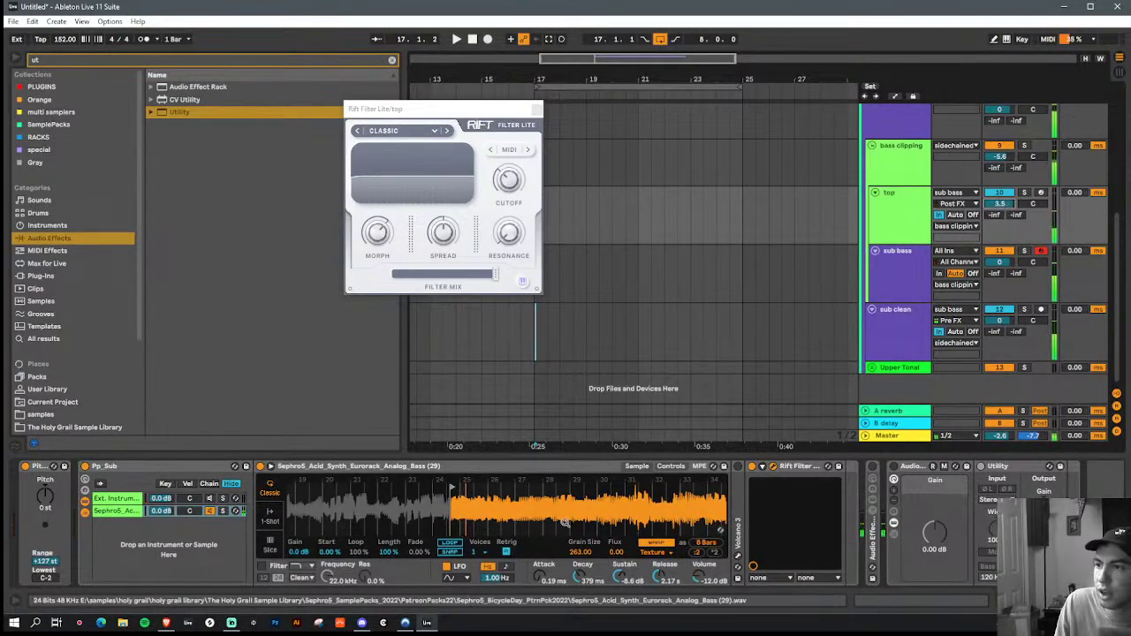
# Step: Set the top track's Pitch device to +35 st and halve the warp timing of the sampler's audio
pyautogui.moveTo(45, 498); pyautogui.dragTo(45, 487)
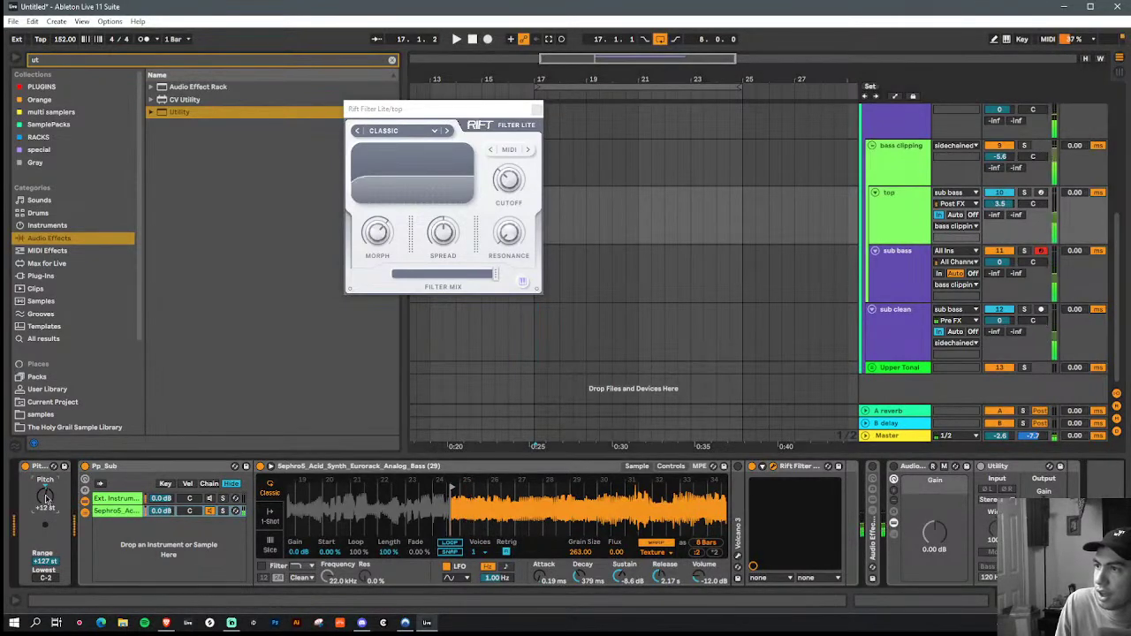
pyautogui.press('Up')
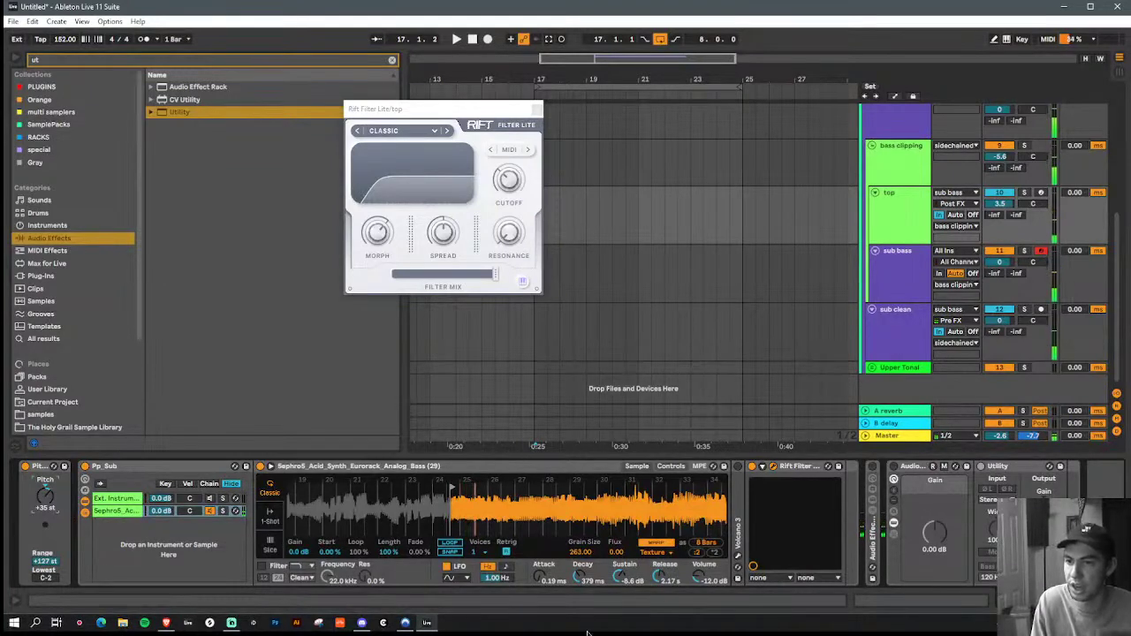
pyautogui.click(696, 553)
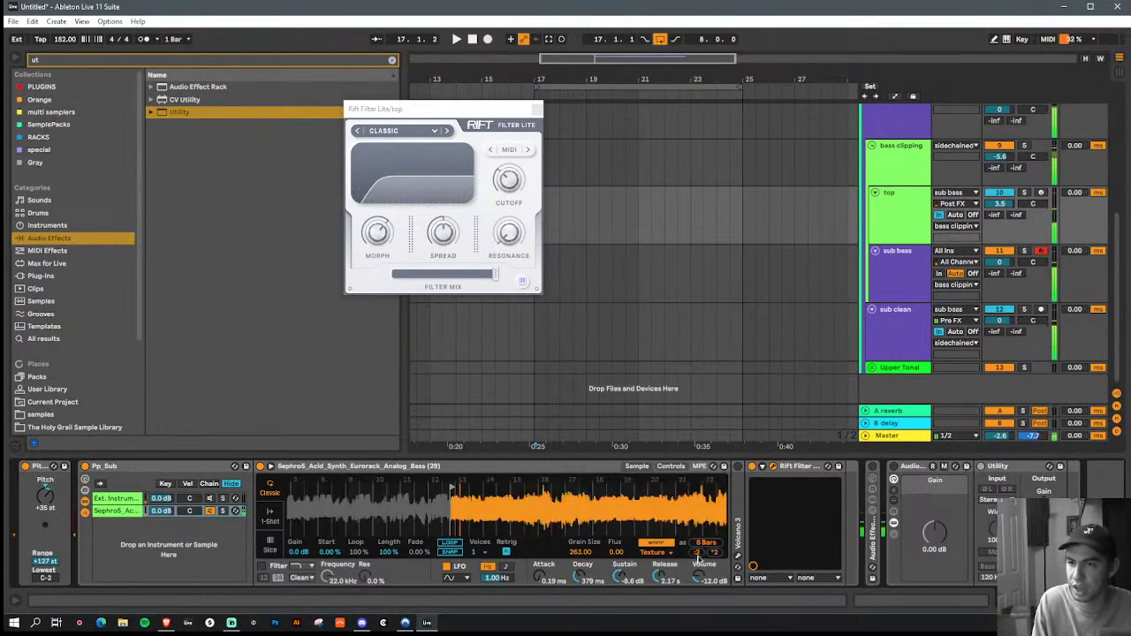
pyautogui.click(696, 552)
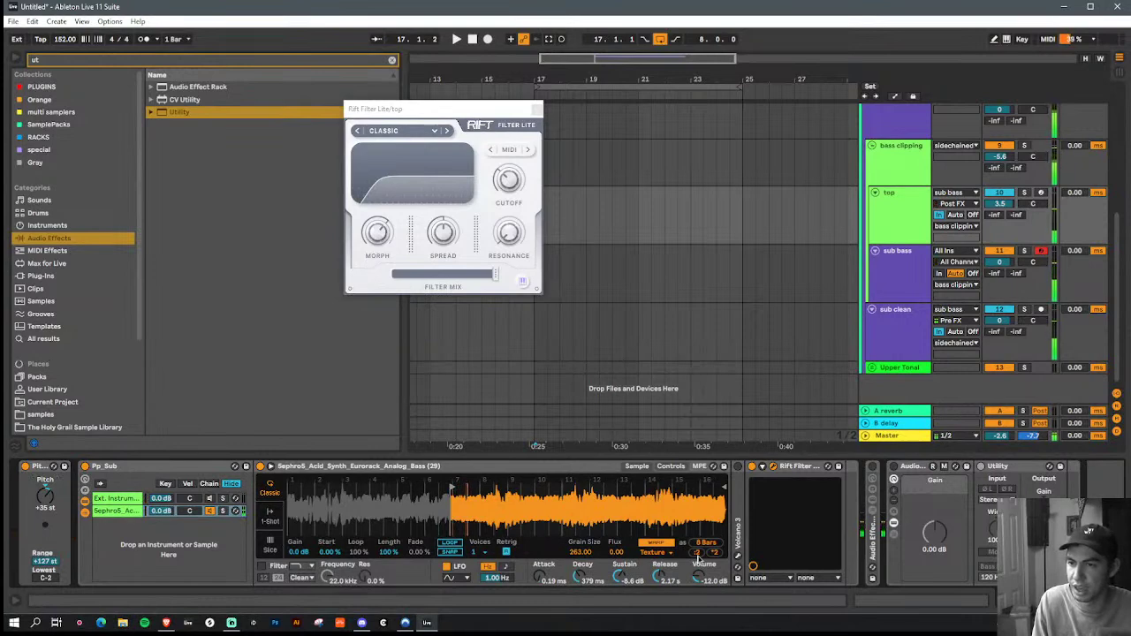
# Step: Move the sample's start further into the waveform and set its envelope to 44.7 ms attack, 600 ms decay and 1.29 s release
pyautogui.moveTo(451, 504)
pyautogui.mouseDown()
pyautogui.moveTo(421, 506)
pyautogui.moveTo(524, 509)
pyautogui.mouseUp()
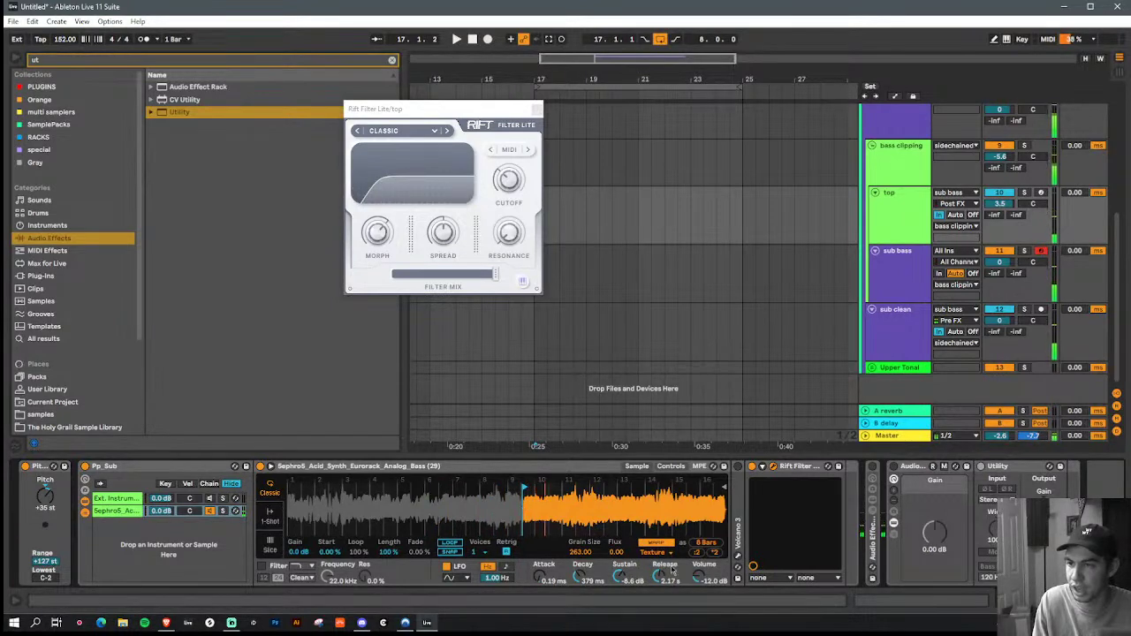
pyautogui.moveTo(659, 577)
pyautogui.mouseDown()
pyautogui.moveTo(659, 590)
pyautogui.moveTo(661, 566)
pyautogui.mouseUp()
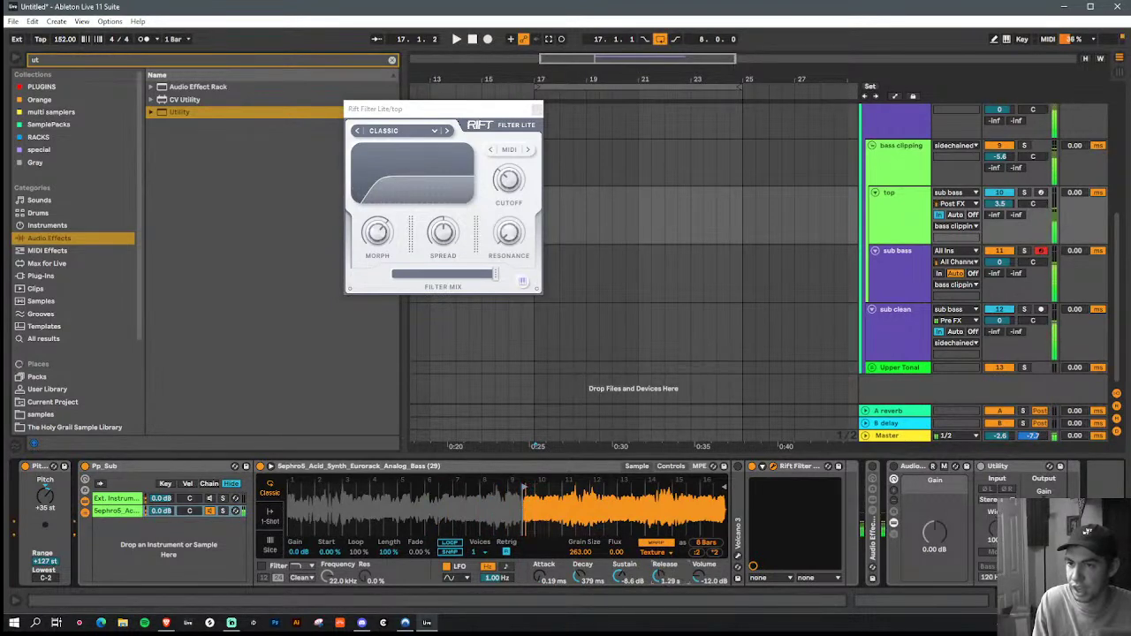
pyautogui.moveTo(541, 578); pyautogui.dragTo(578, 570)
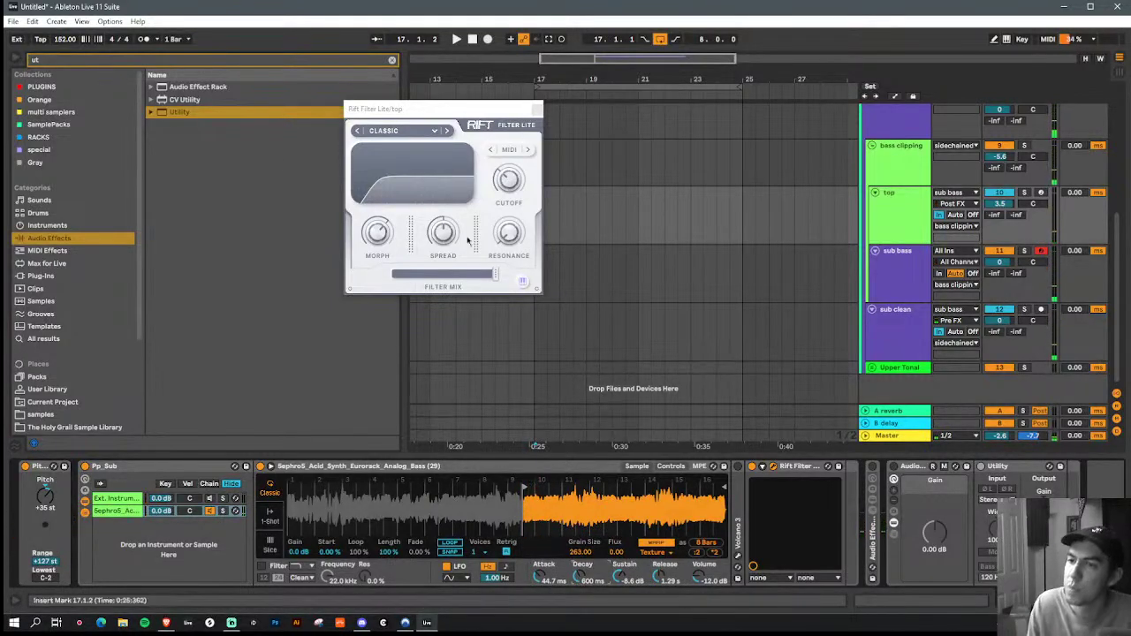
# Step: Find the VST3 Phase Plant among the plug-ins and replace the top track's sampler with it
pyautogui.click(235, 62)
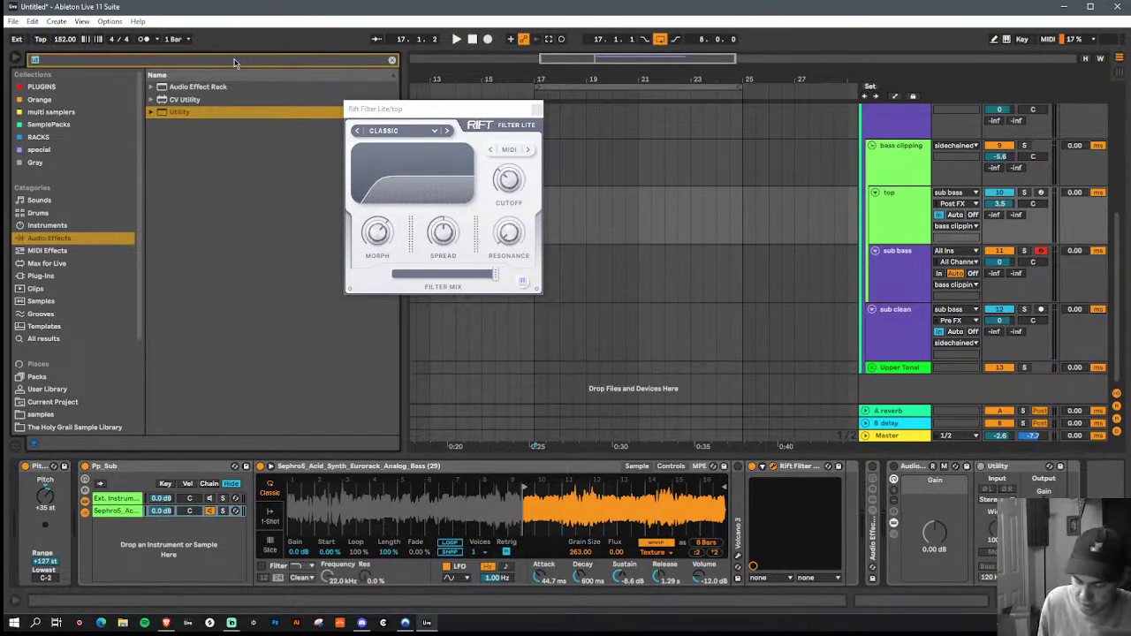
pyautogui.press('BackSpace')
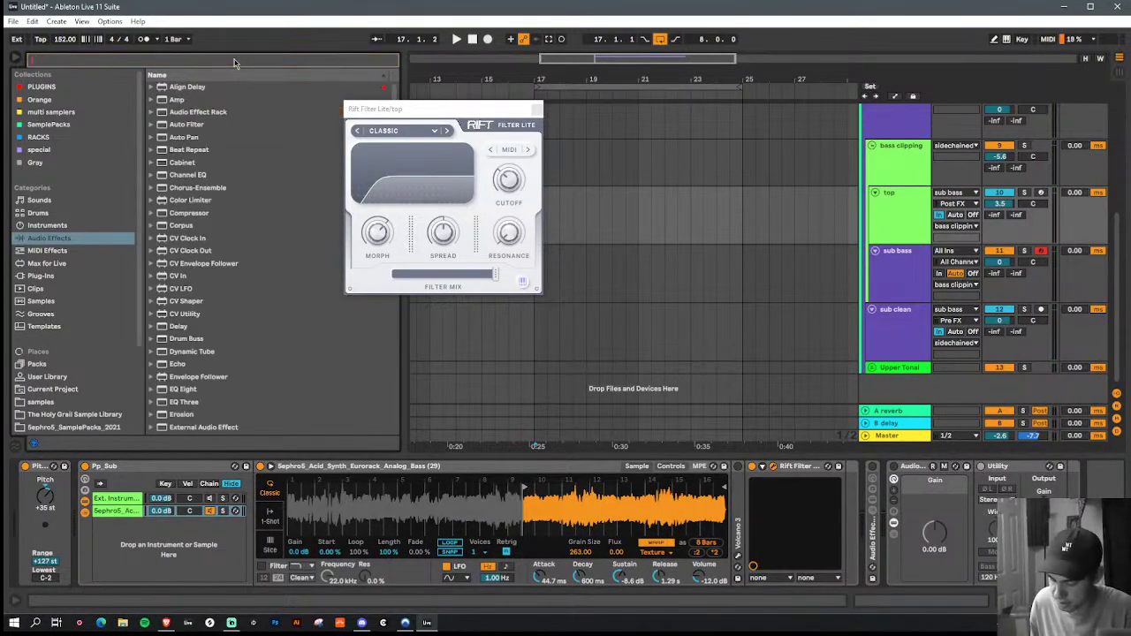
pyautogui.write('phas')
pyautogui.click(42, 276)
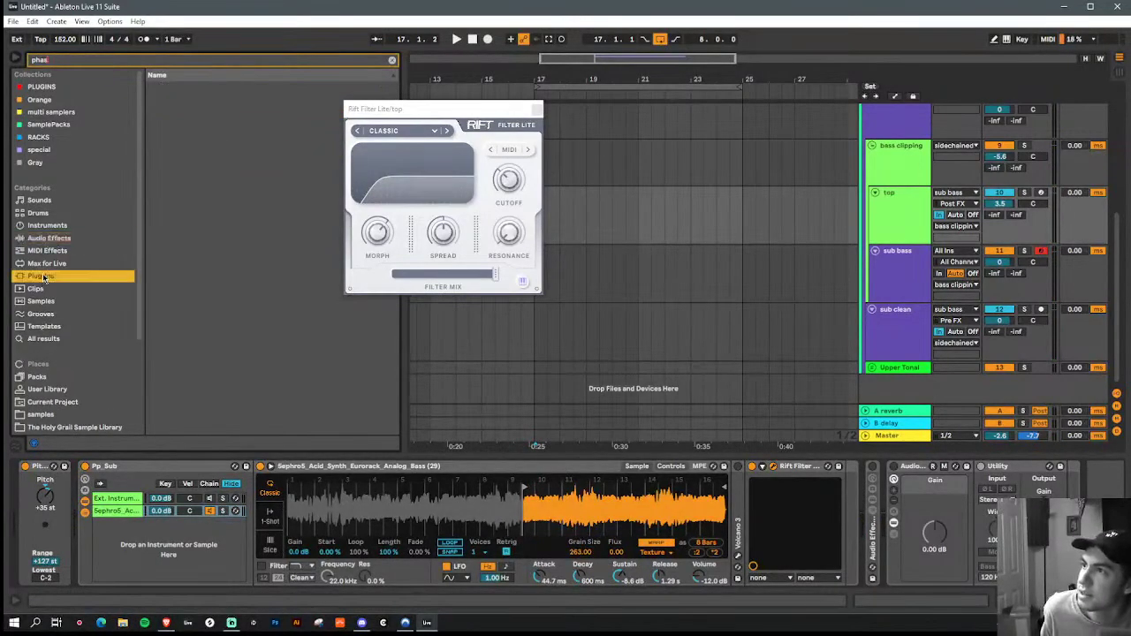
pyautogui.click(152, 100)
pyautogui.click(158, 112)
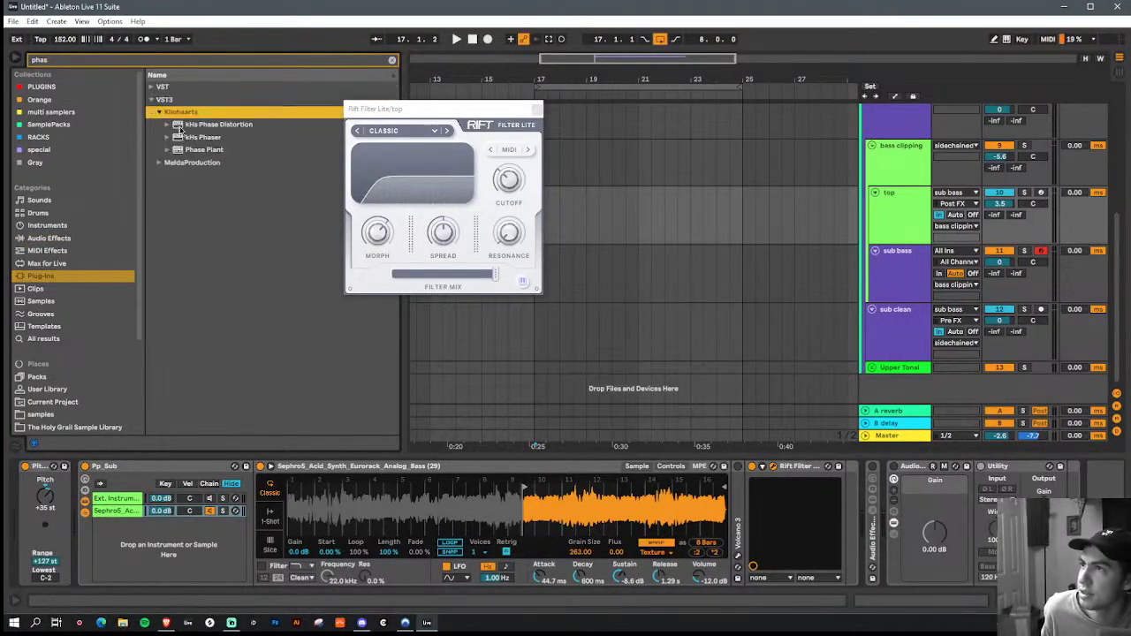
pyautogui.click(202, 149)
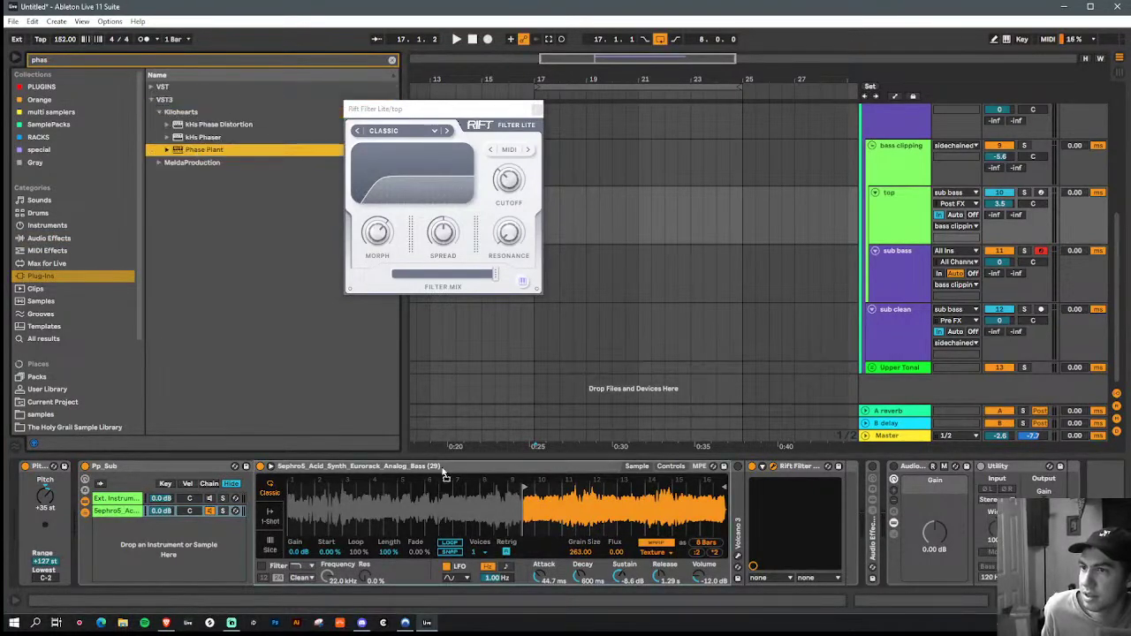
pyautogui.moveTo(442, 468); pyautogui.dragTo(445, 472)
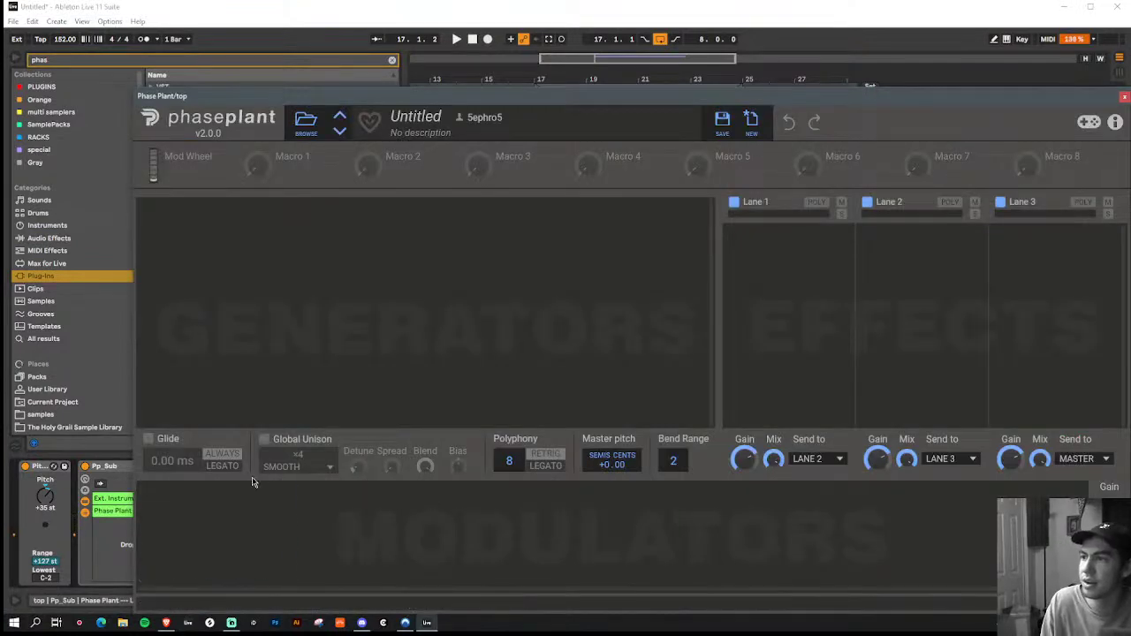
# Step: Add an Analog saw generator in Phase Plant, shape its envelope with a 516 ms release, and set the Pitch device to +36 st
pyautogui.click(298, 236)
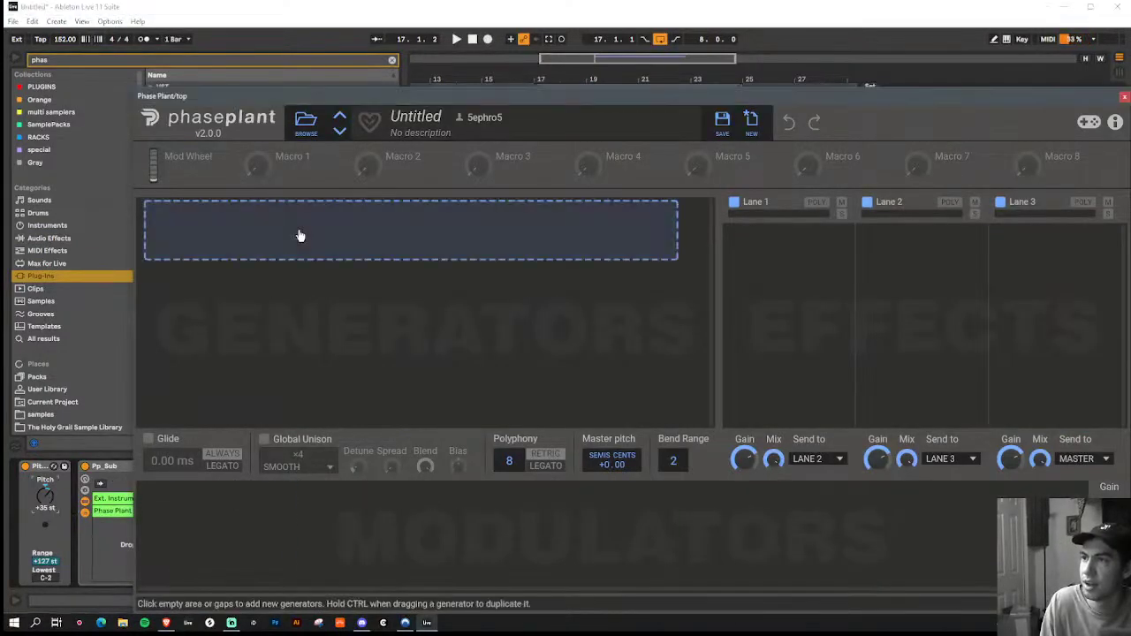
pyautogui.click(334, 285)
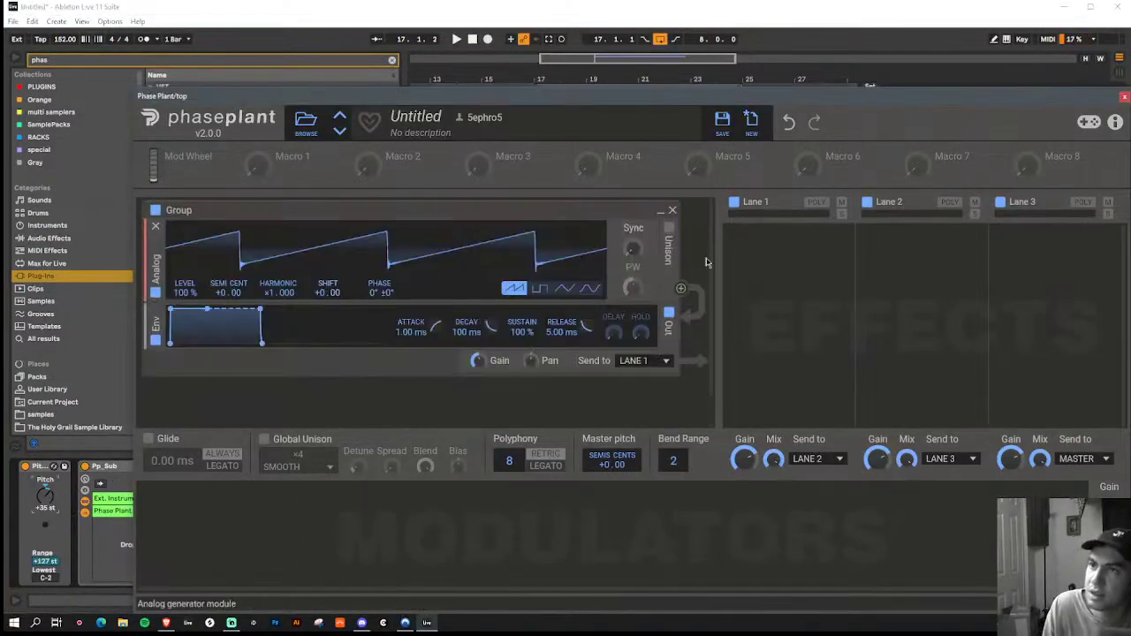
pyautogui.moveTo(262, 343); pyautogui.dragTo(324, 343)
pyautogui.click(44, 504)
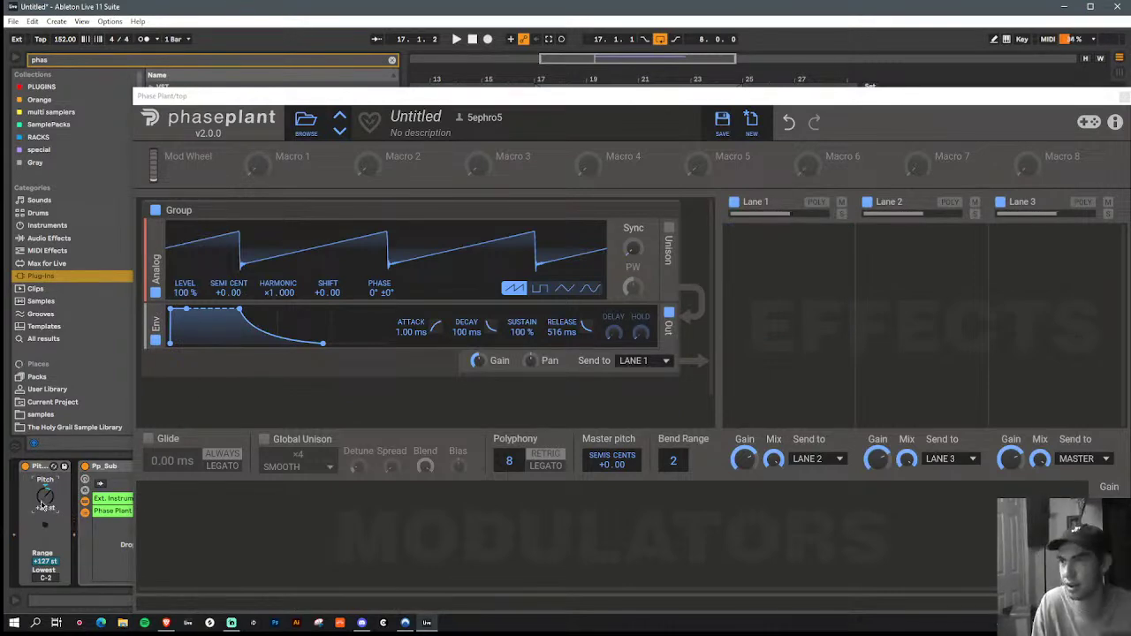
pyautogui.moveTo(245, 326); pyautogui.dragTo(245, 342)
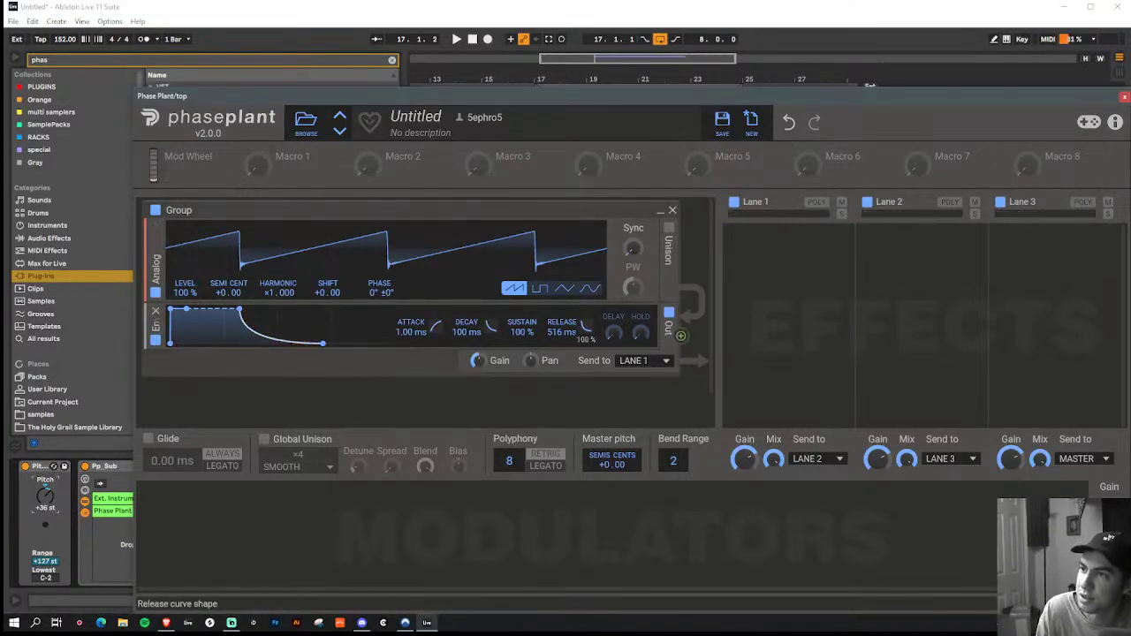
# Step: Shape the saw generator's envelope in Phase Plant with a 61.4 ms decay, 24% sustain and a 277 ms release
pyautogui.moveTo(322, 343); pyautogui.dragTo(305, 343)
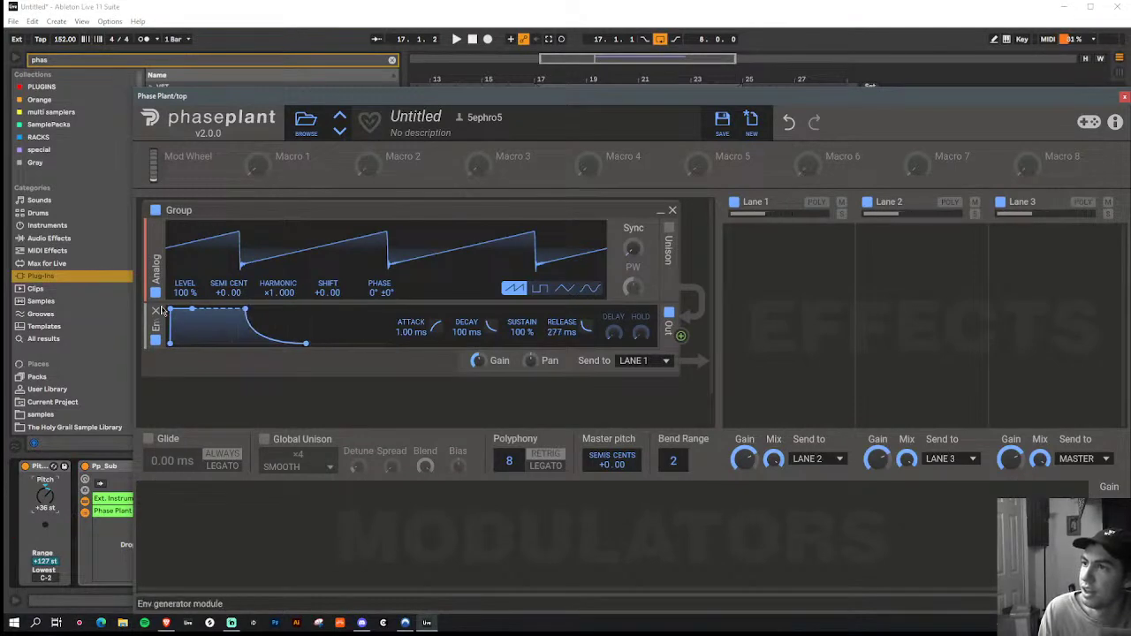
pyautogui.moveTo(245, 310); pyautogui.dragTo(236, 336)
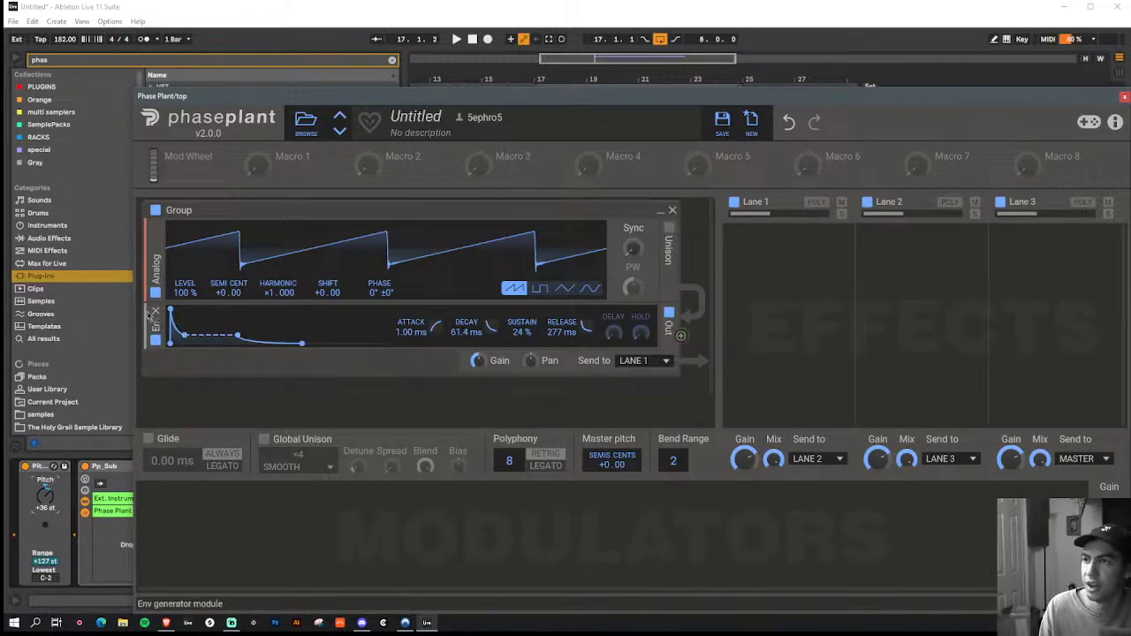
pyautogui.moveTo(172, 309); pyautogui.dragTo(195, 310)
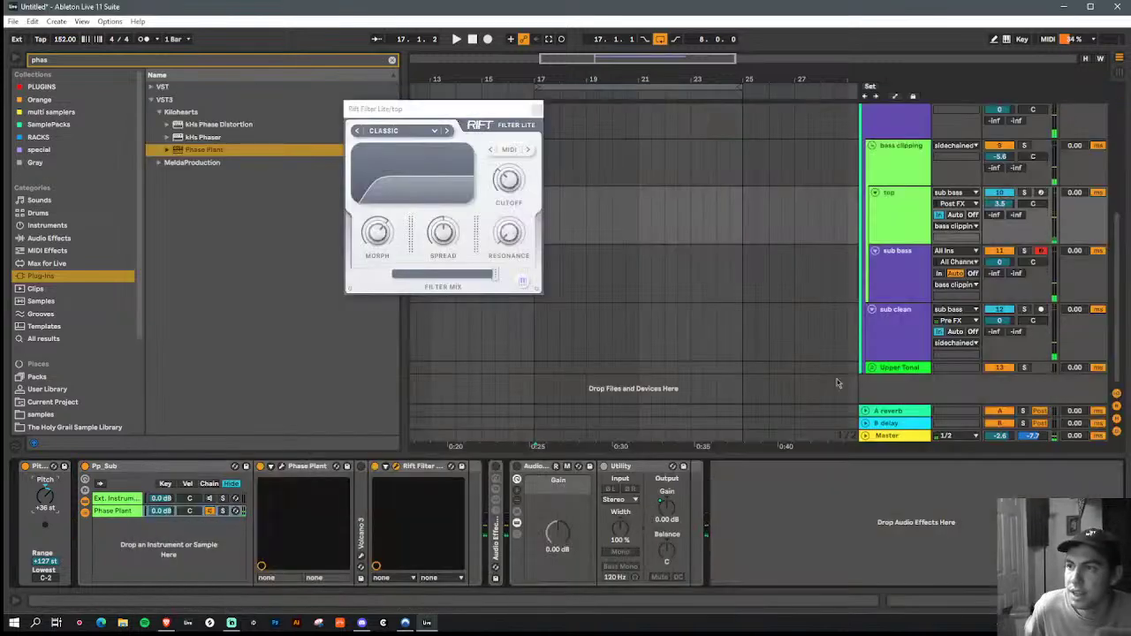
pyautogui.click(536, 108)
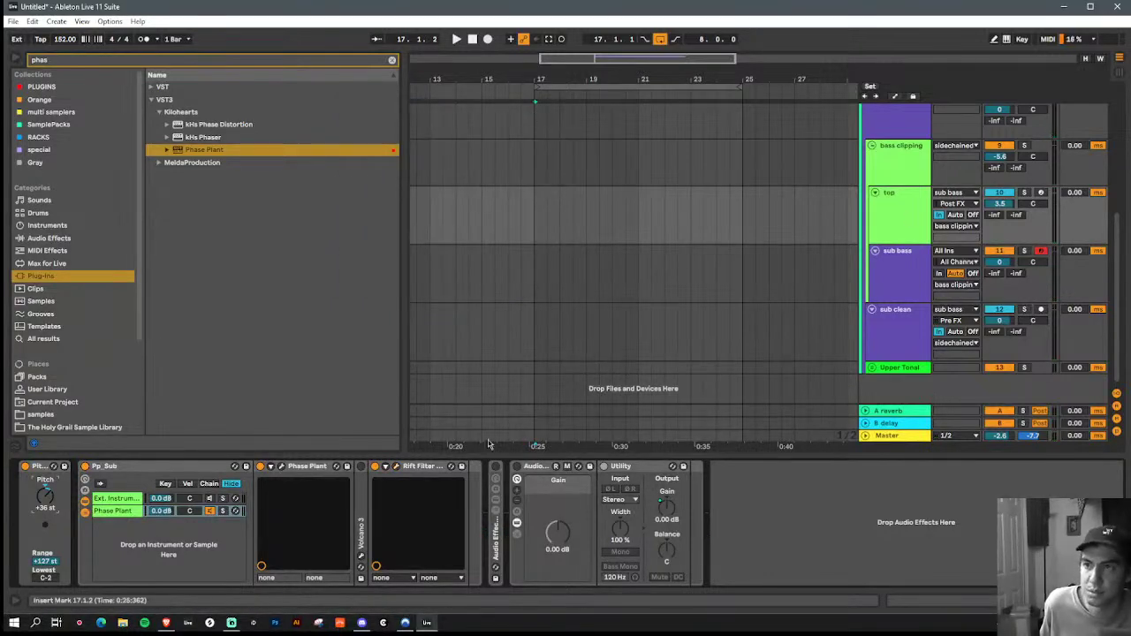
# Step: Find the Sidechained_VintageVerb rack in the RACKS collection and add it to the end of the top track's device chain
pyautogui.hotkey('ctrl', 'f')
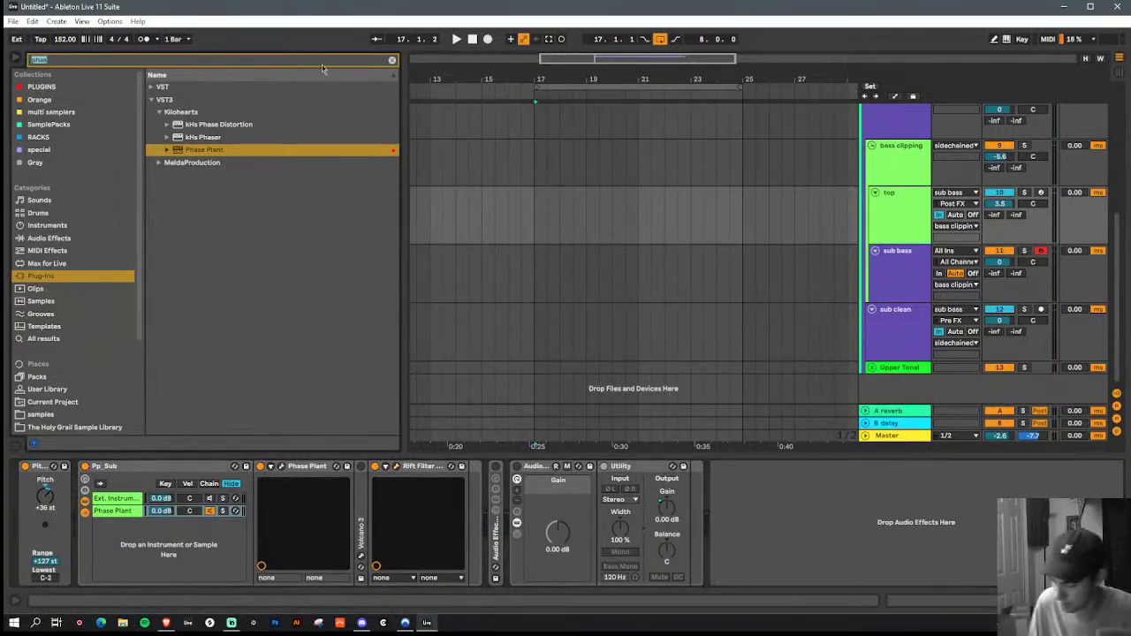
pyautogui.write('side')
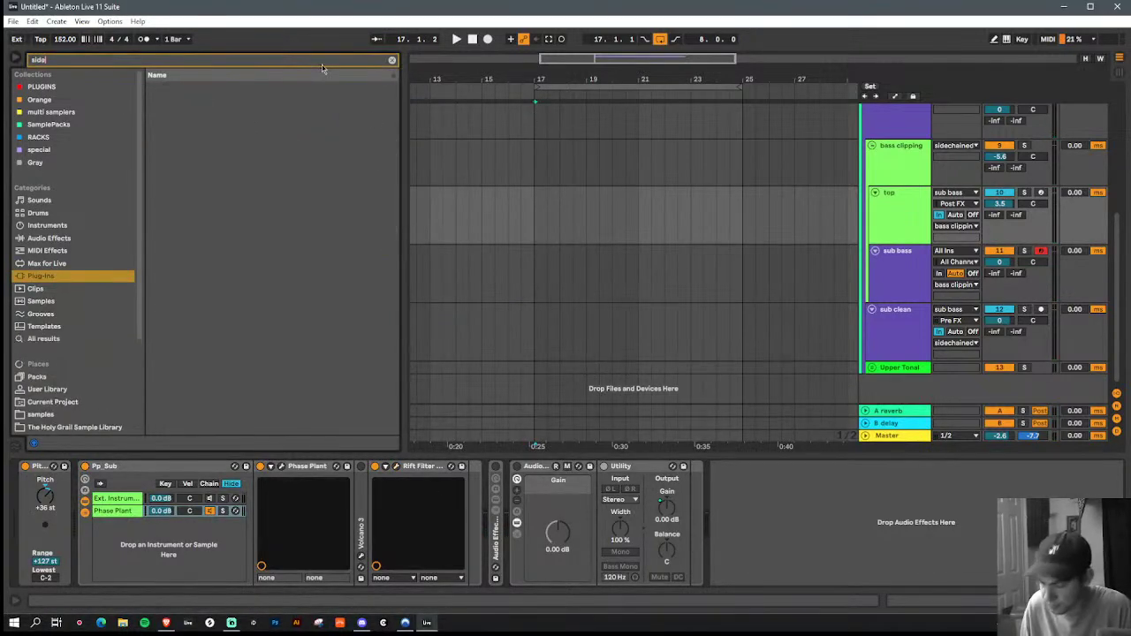
pyautogui.click(38, 137)
pyautogui.click(230, 58)
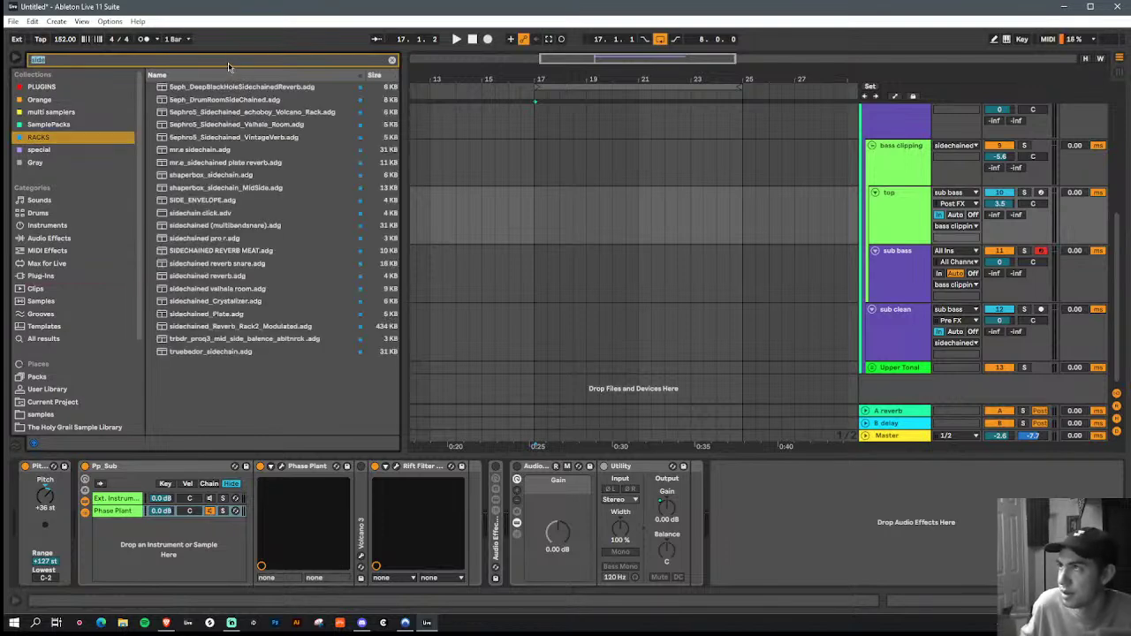
pyautogui.write('vint')
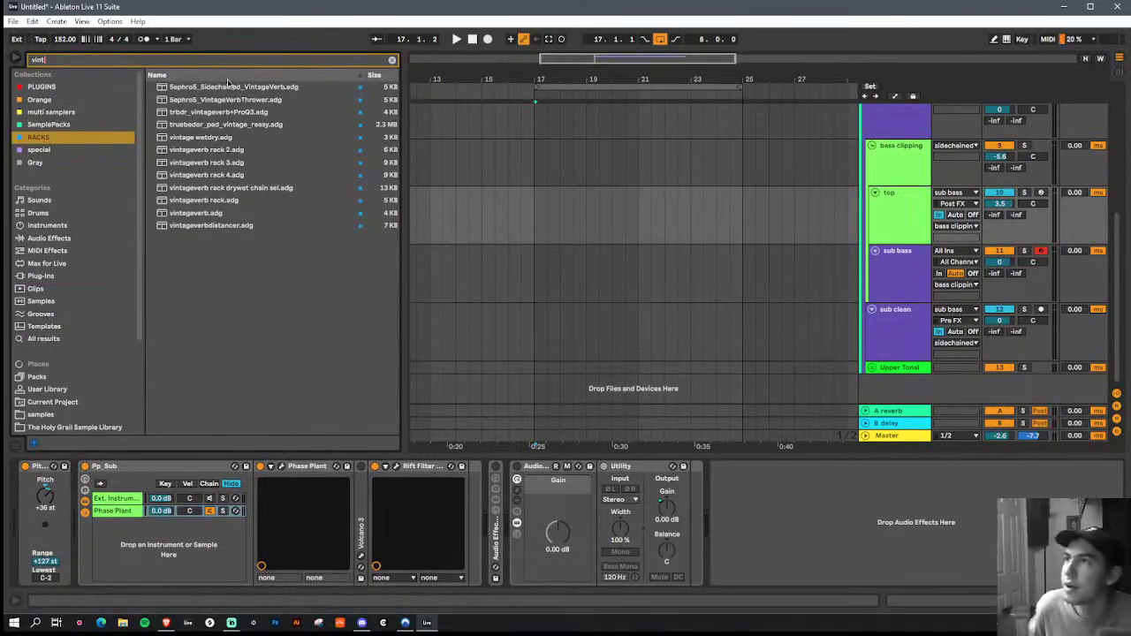
pyautogui.moveTo(230, 93); pyautogui.dragTo(940, 554)
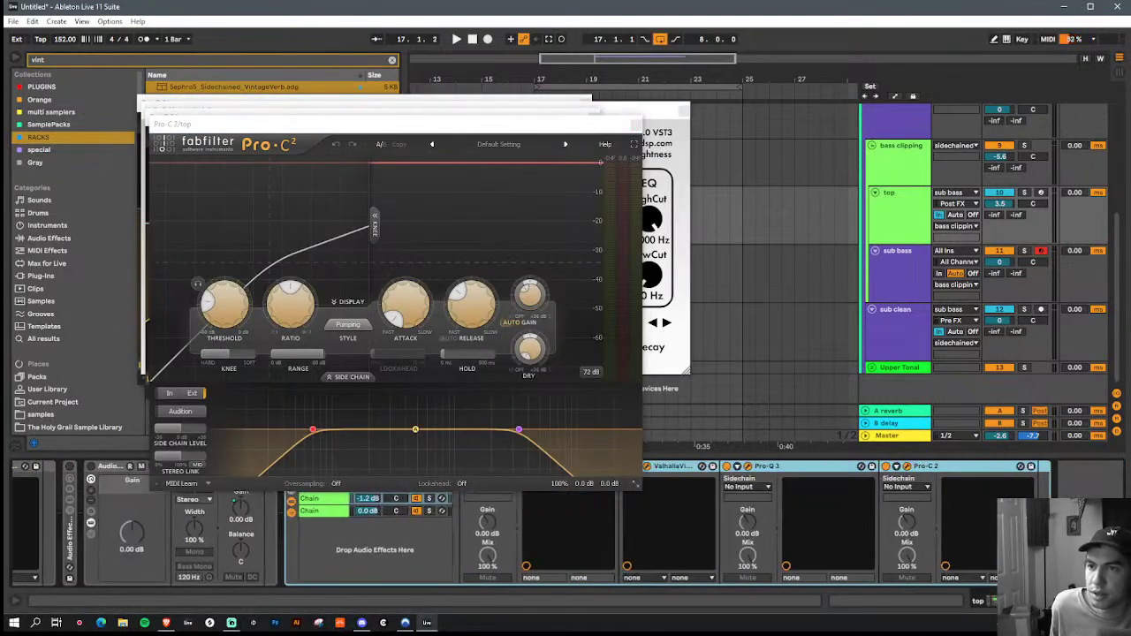
pyautogui.click(644, 109)
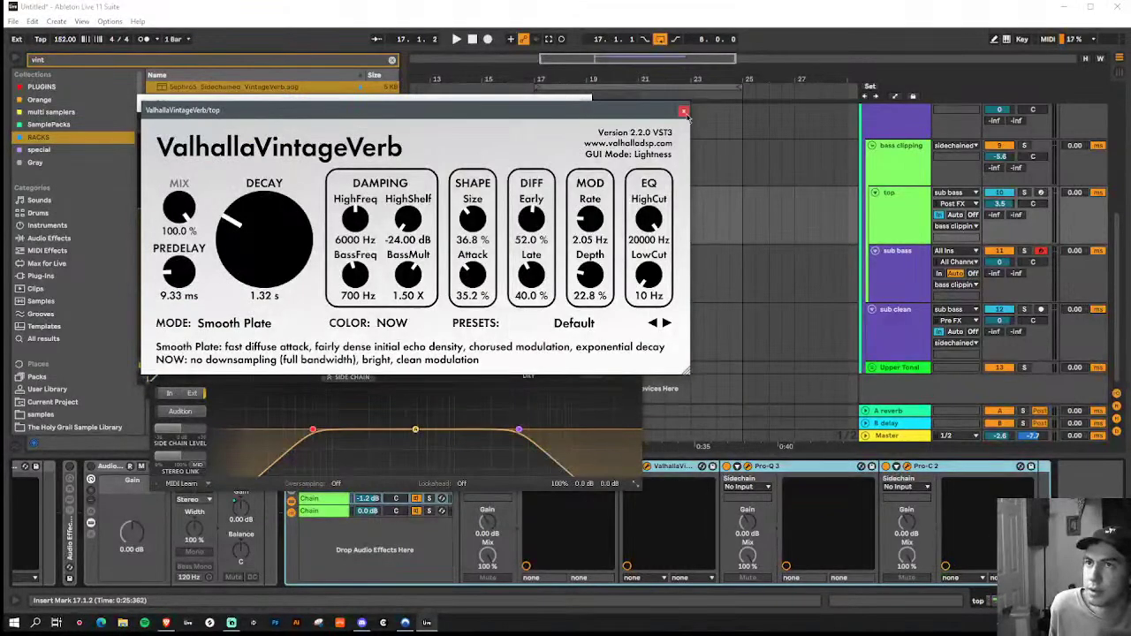
pyautogui.click(684, 112)
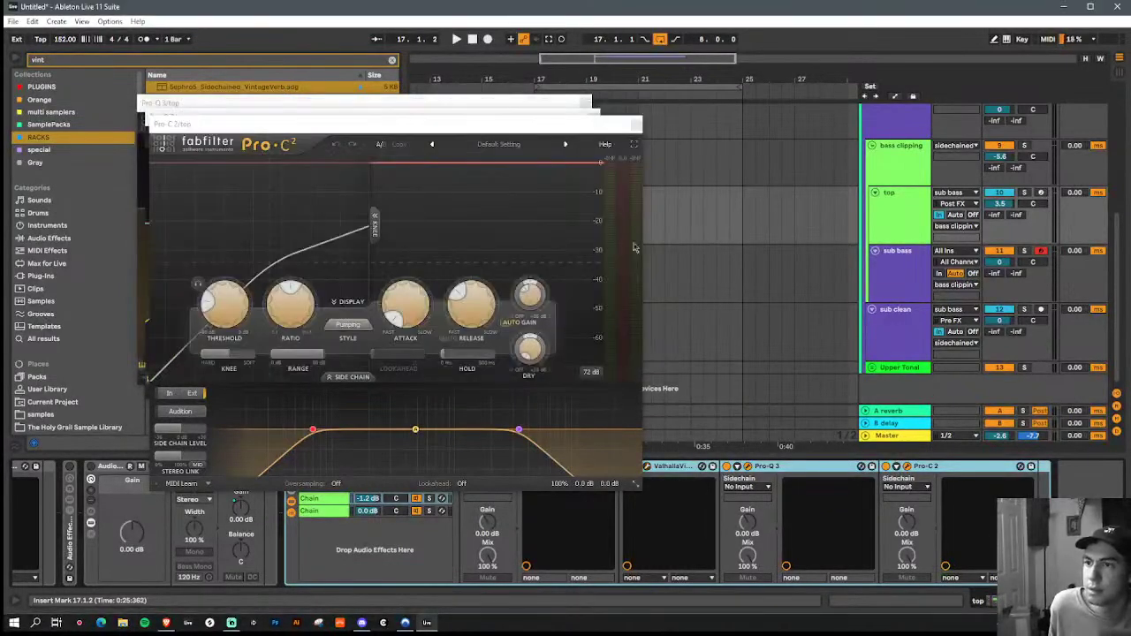
# Step: Set the sidechain input of the reverb rack's Pro-C 2 compressor to the sub bass track
pyautogui.click(332, 514)
pyautogui.click(331, 501)
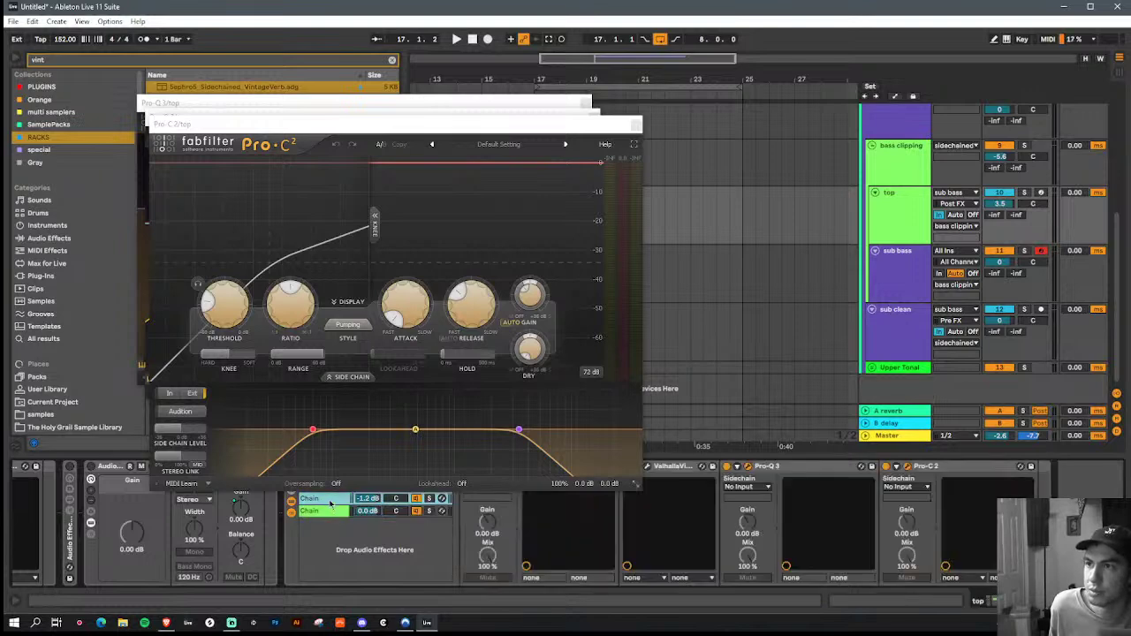
pyautogui.moveTo(545, 123); pyautogui.dragTo(832, 113)
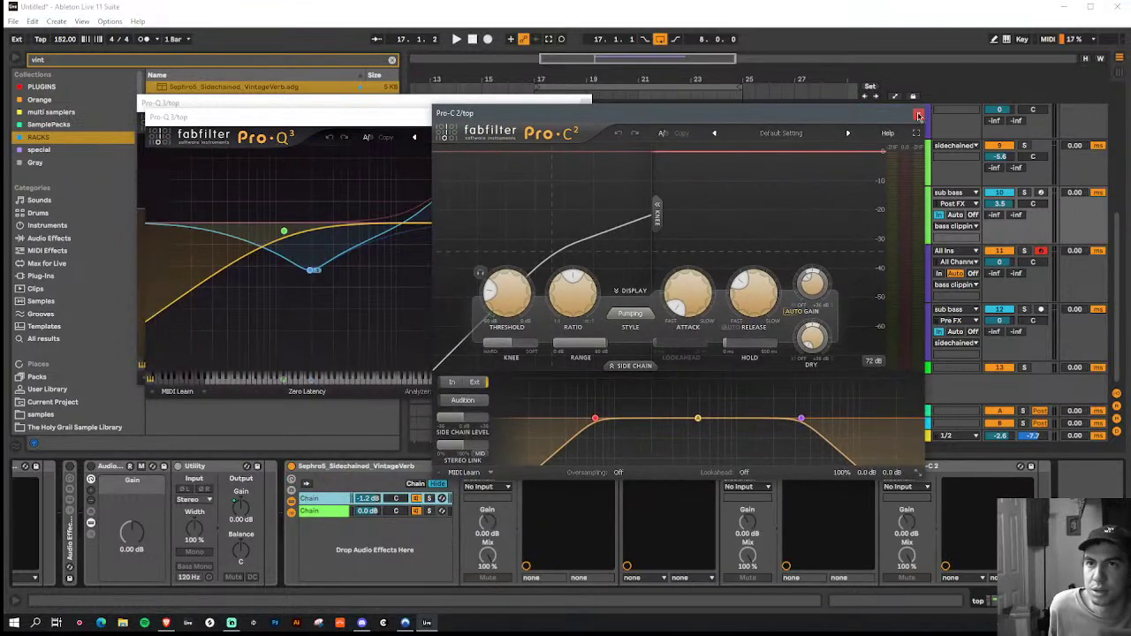
pyautogui.click(920, 115)
pyautogui.click(924, 488)
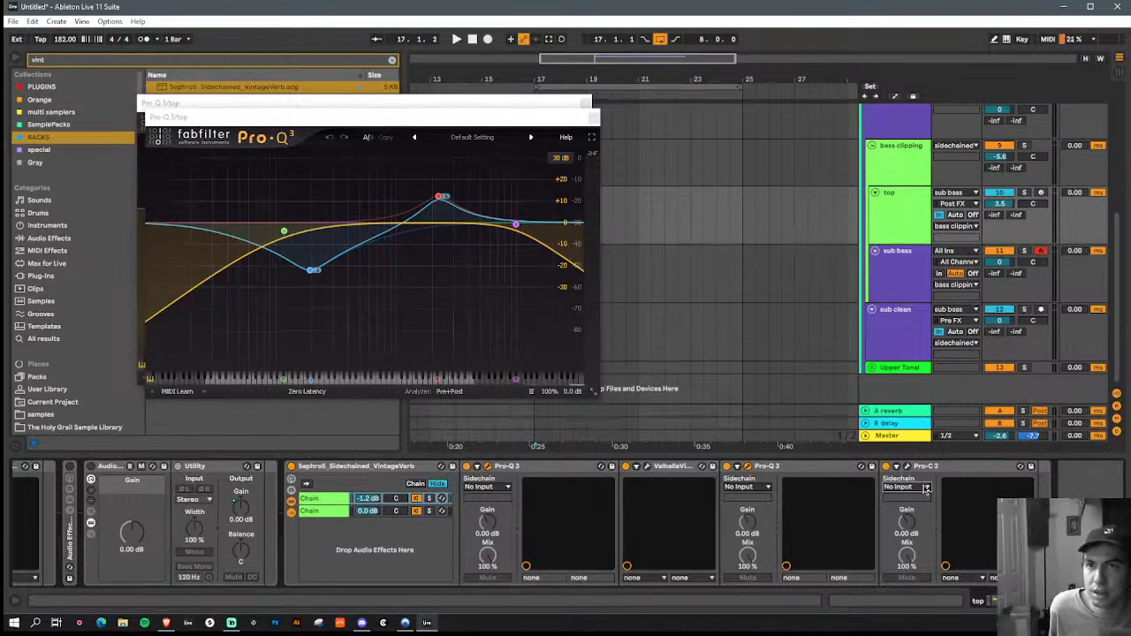
pyautogui.click(927, 488)
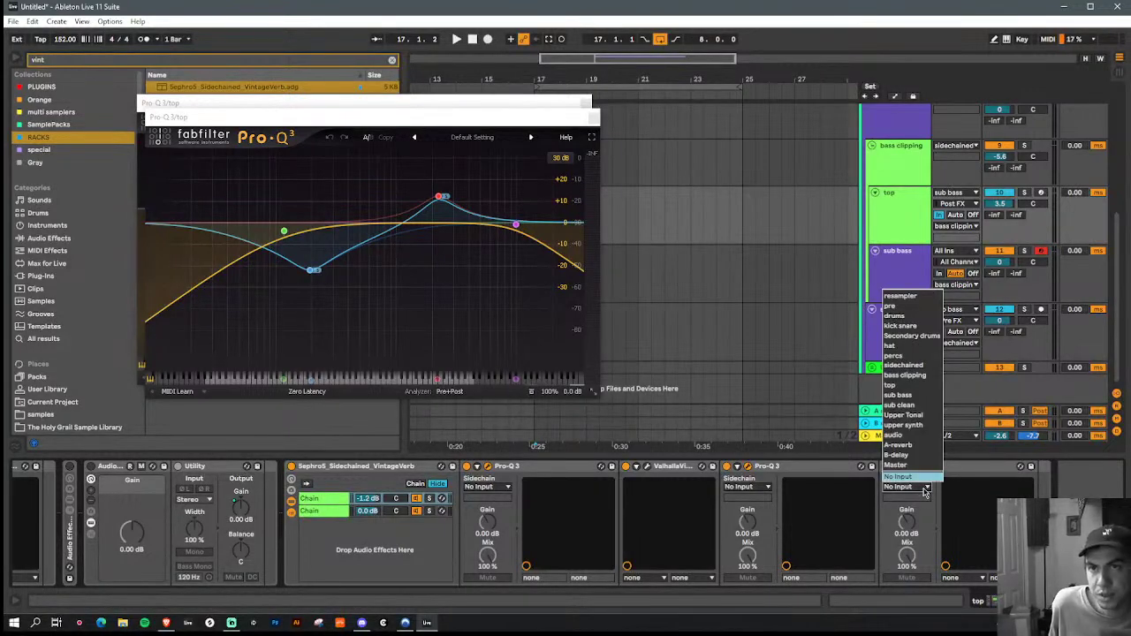
pyautogui.click(915, 400)
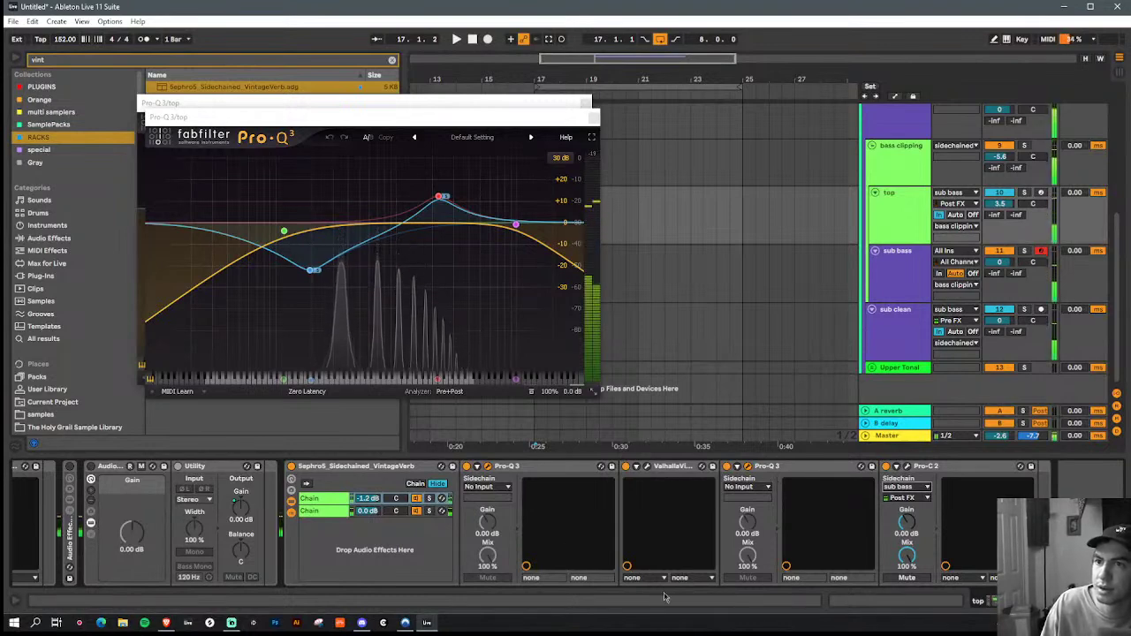
# Step: Lower the threshold of the reverb rack's Pro-C 2 to about -50 dB
pyautogui.click(908, 467)
pyautogui.moveTo(506, 297)
pyautogui.mouseDown()
pyautogui.moveTo(507, 318)
pyautogui.moveTo(517, 316)
pyautogui.mouseUp()
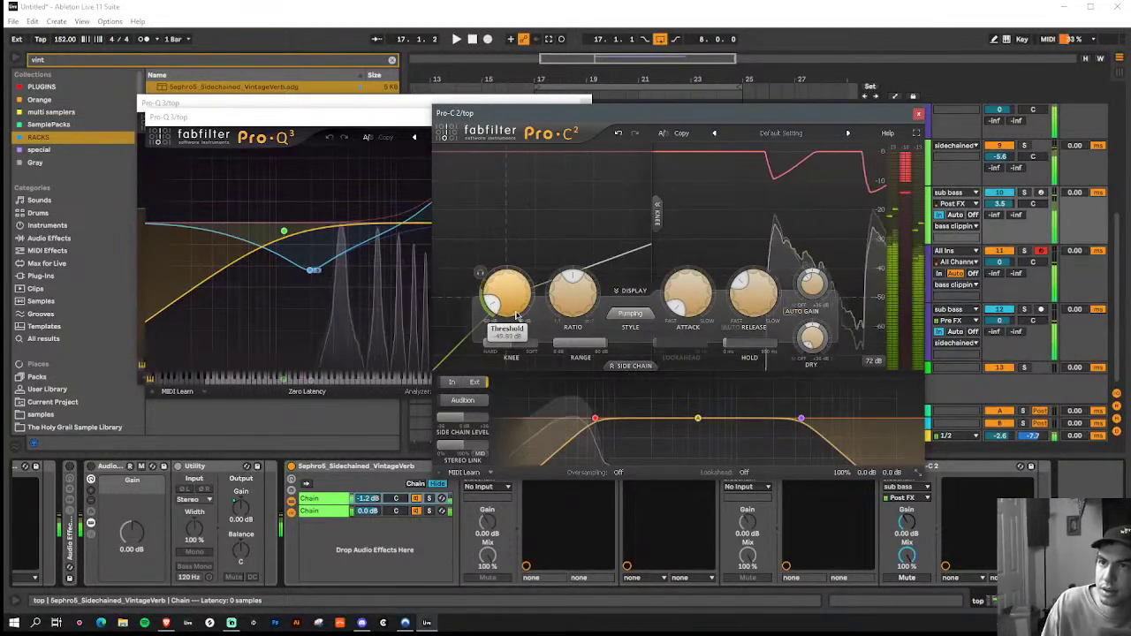
pyautogui.doubleClick(516, 315)
pyautogui.click(917, 116)
pyautogui.click(918, 118)
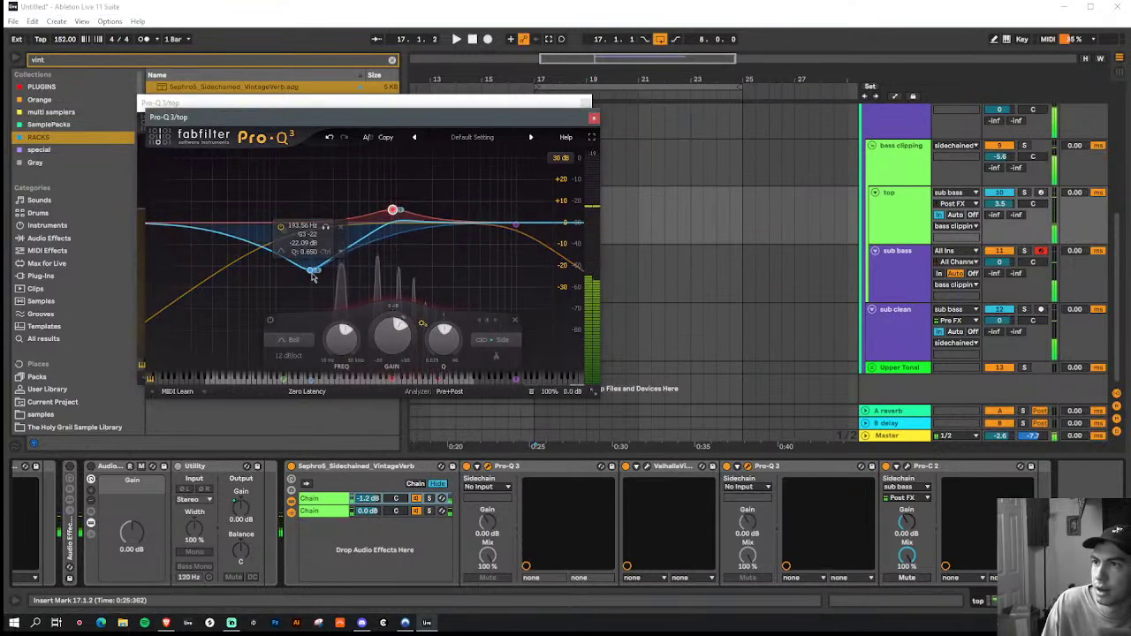
# Step: In the Pro-Q 3 before the reverb, raise the high cut, steepen the low cut to 72 dB/oct and dip about 15 dB near 320 Hz
pyautogui.click(594, 118)
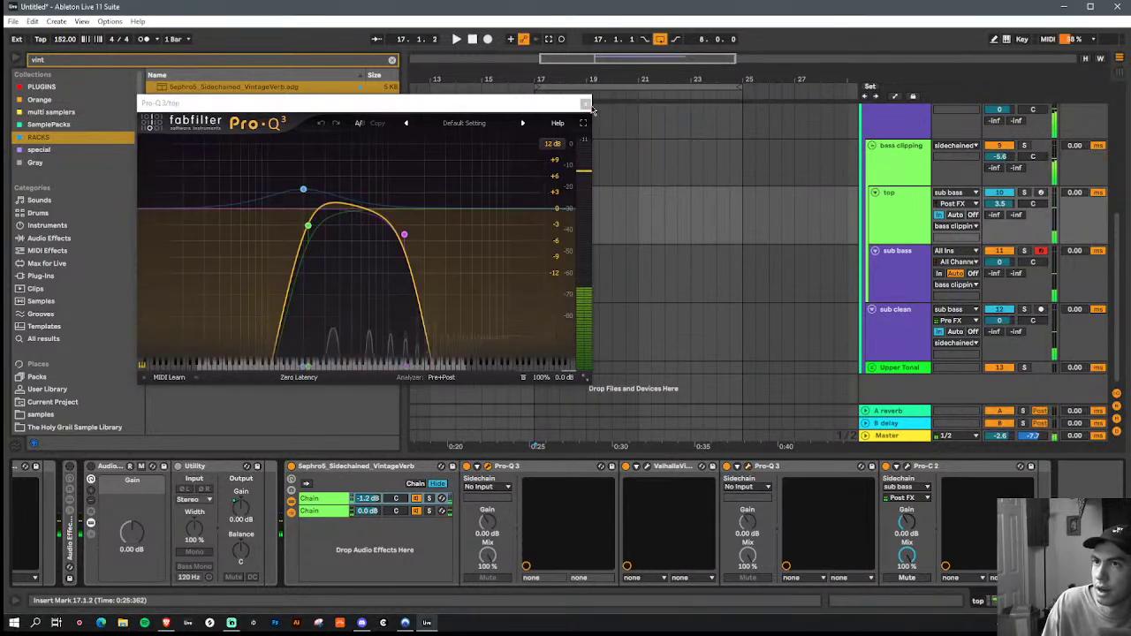
pyautogui.moveTo(406, 237); pyautogui.dragTo(536, 241)
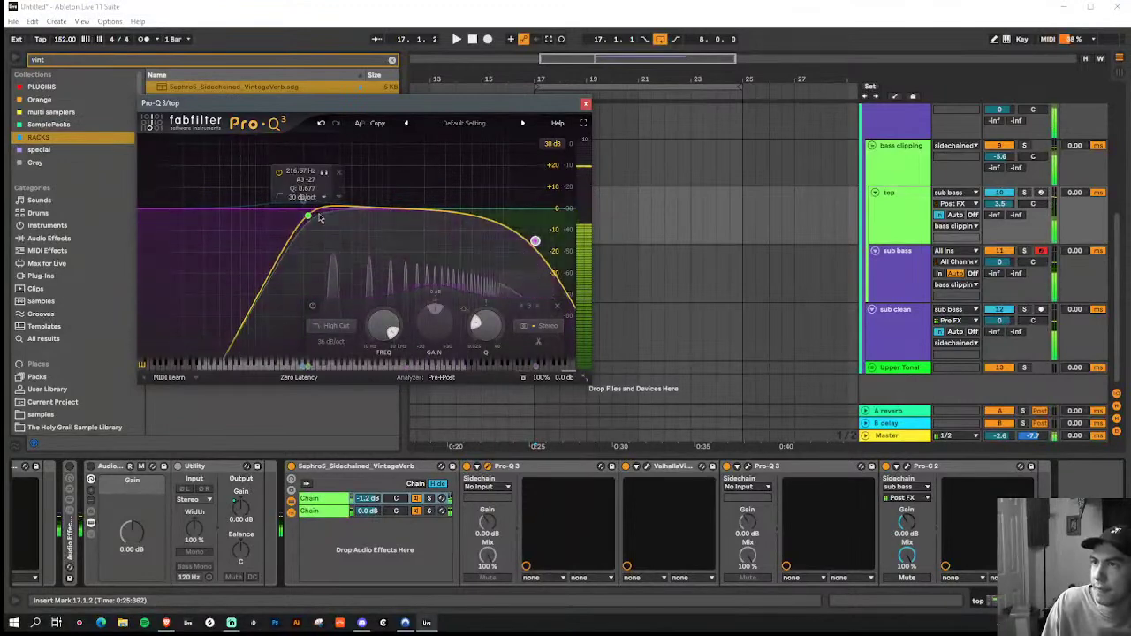
pyautogui.moveTo(322, 218); pyautogui.dragTo(302, 247)
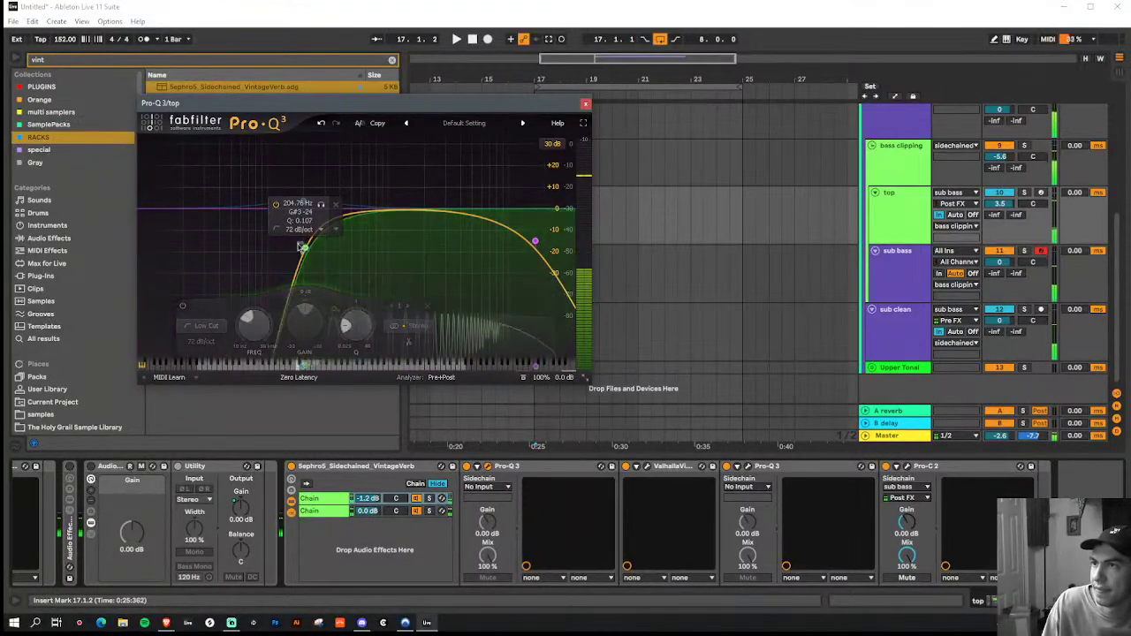
pyautogui.moveTo(448, 212); pyautogui.dragTo(350, 255)
pyautogui.moveTo(304, 202); pyautogui.dragTo(372, 200)
pyautogui.moveTo(350, 255); pyautogui.dragTo(328, 241)
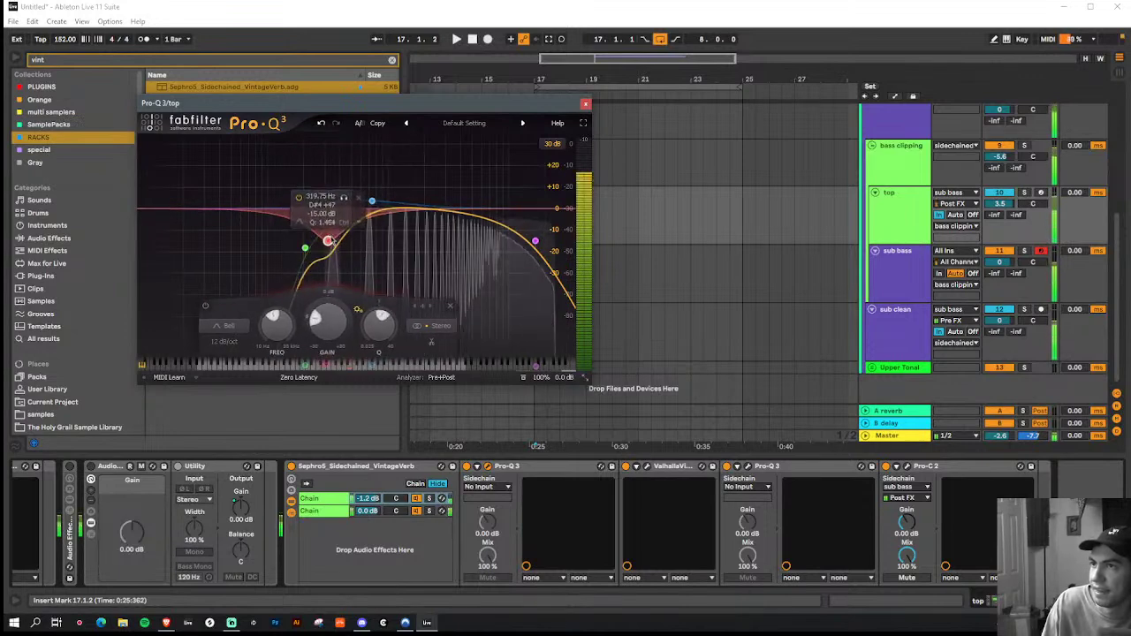
pyautogui.click(585, 104)
# Step: Set the reverb chain's volume to -9.3 dB and give its Pro-C 2 a slower release and a threshold of about -42.7 dB
pyautogui.moveTo(362, 502); pyautogui.dragTo(362, 540)
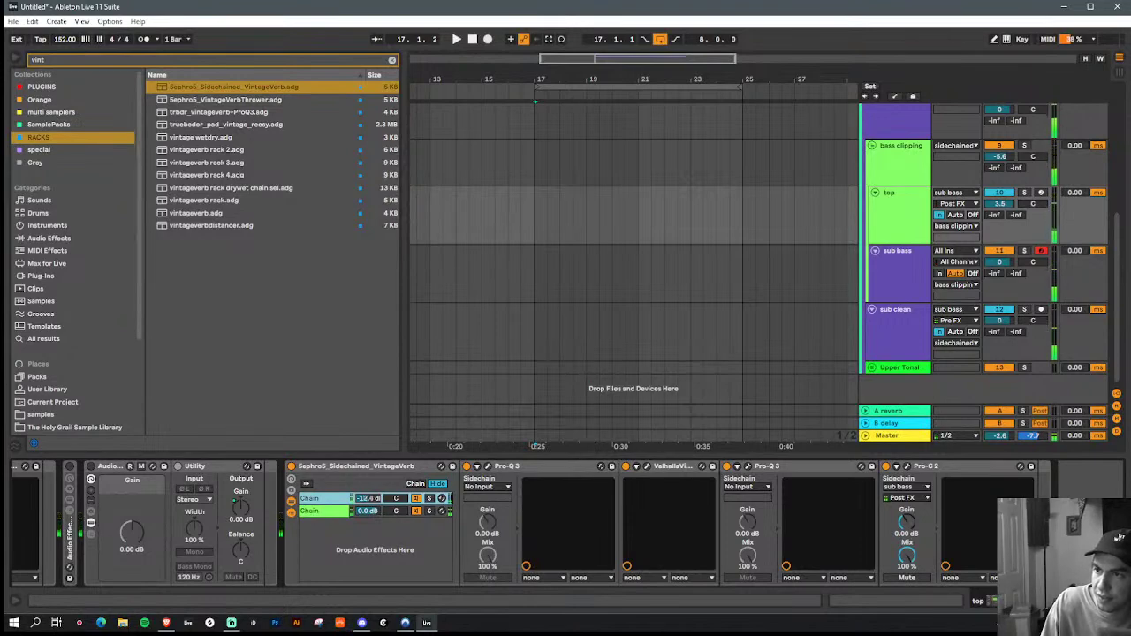
pyautogui.click(908, 466)
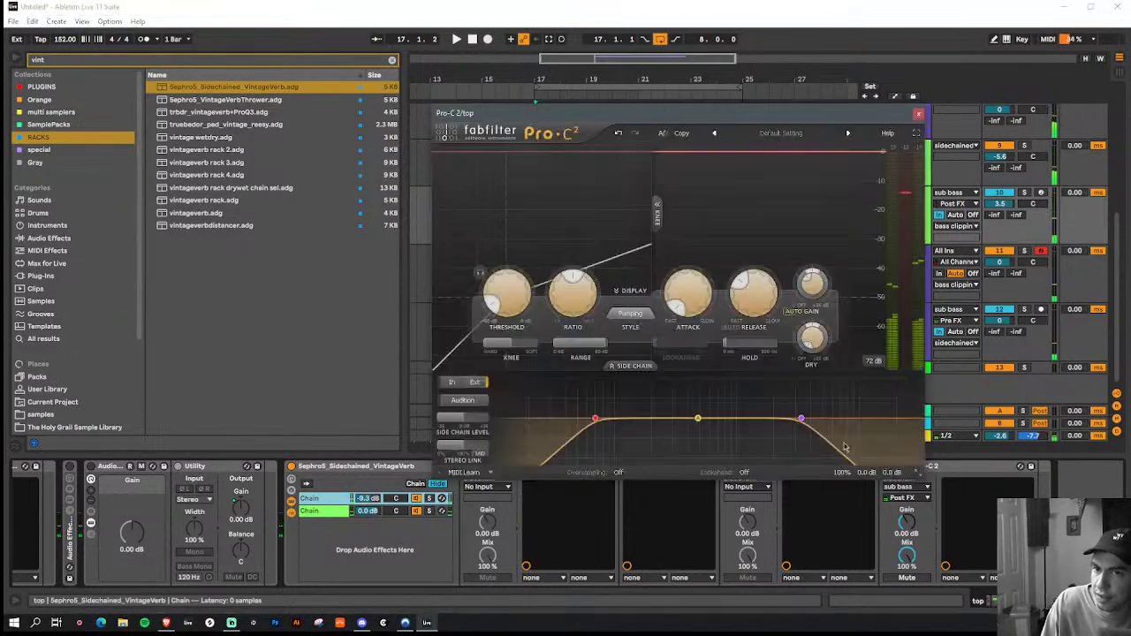
pyautogui.moveTo(511, 278); pyautogui.dragTo(514, 260)
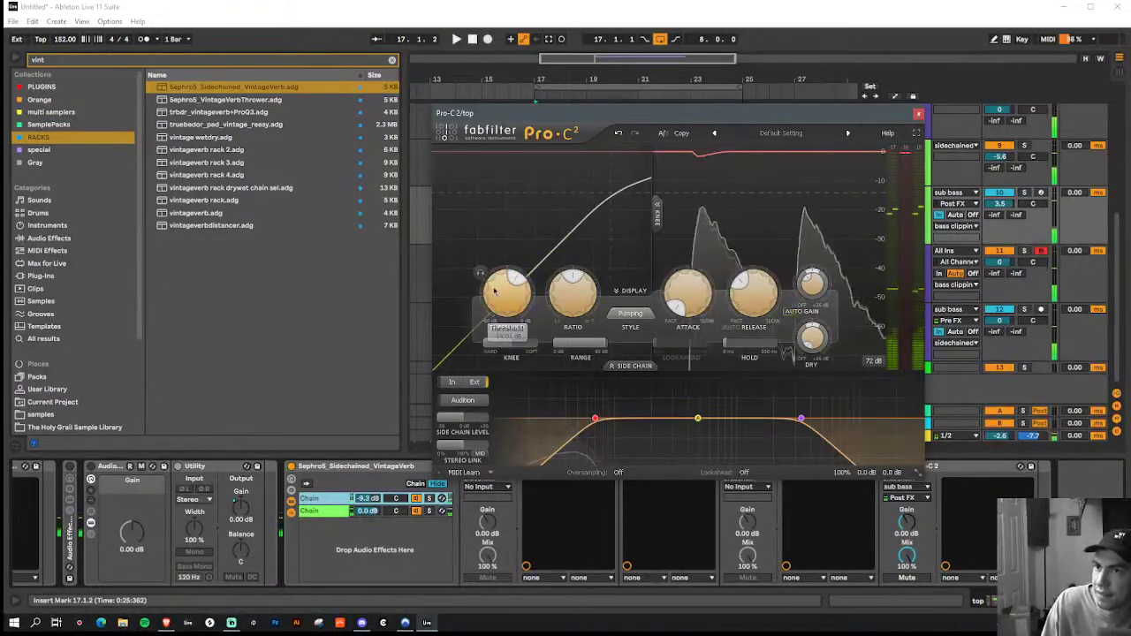
pyautogui.moveTo(494, 291); pyautogui.dragTo(495, 309)
pyautogui.moveTo(750, 301); pyautogui.dragTo(765, 261)
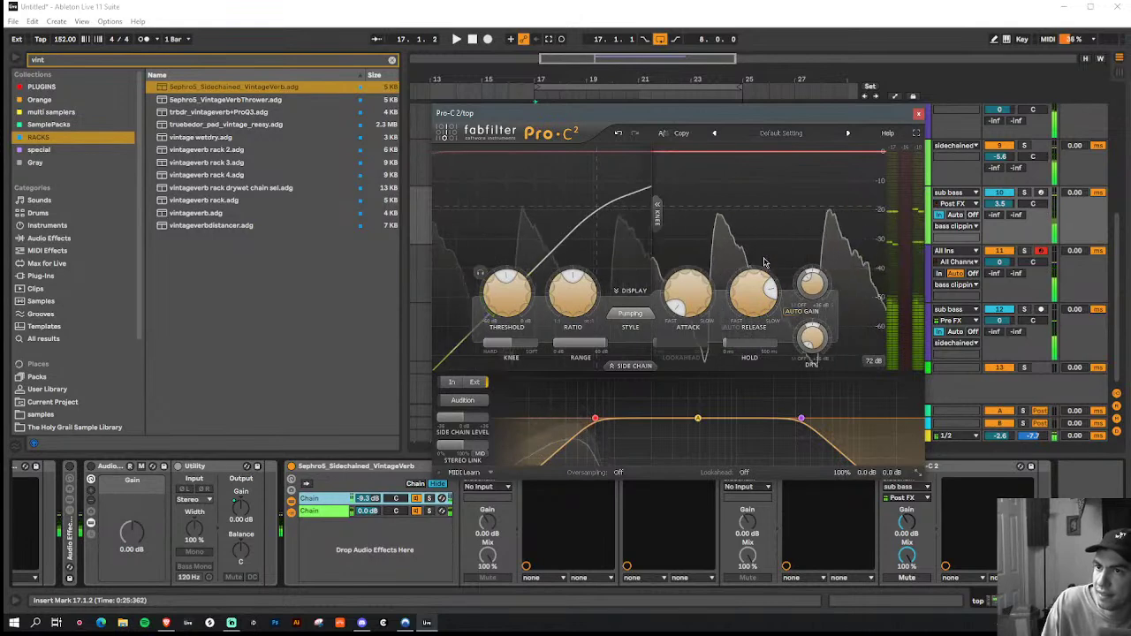
pyautogui.moveTo(497, 303)
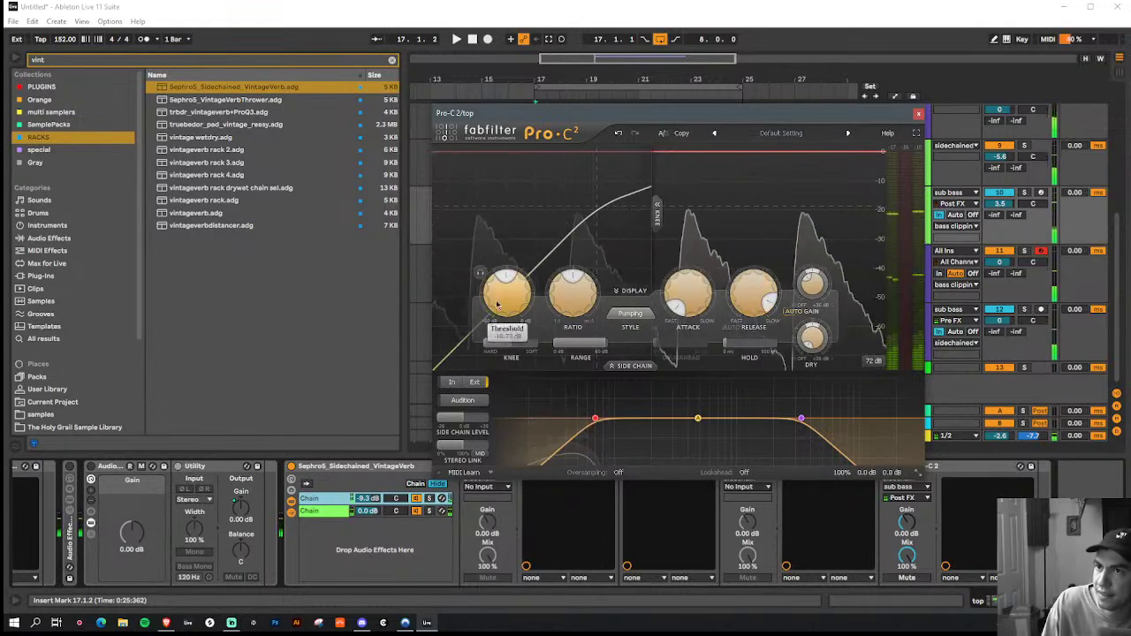
pyautogui.moveTo(497, 304); pyautogui.dragTo(510, 336)
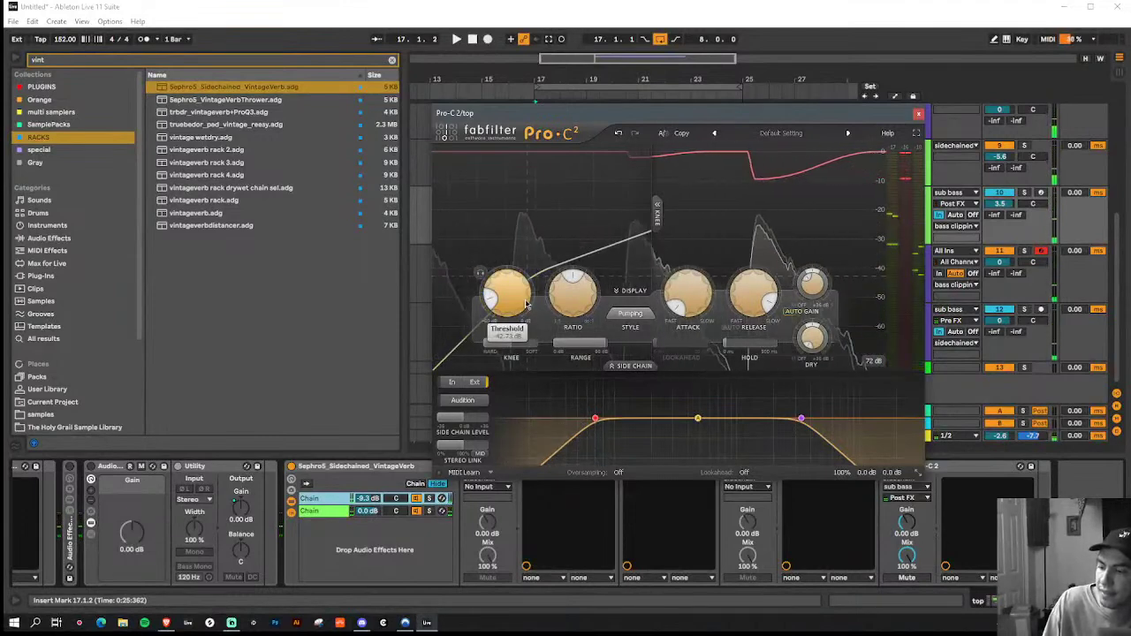
pyautogui.click(918, 113)
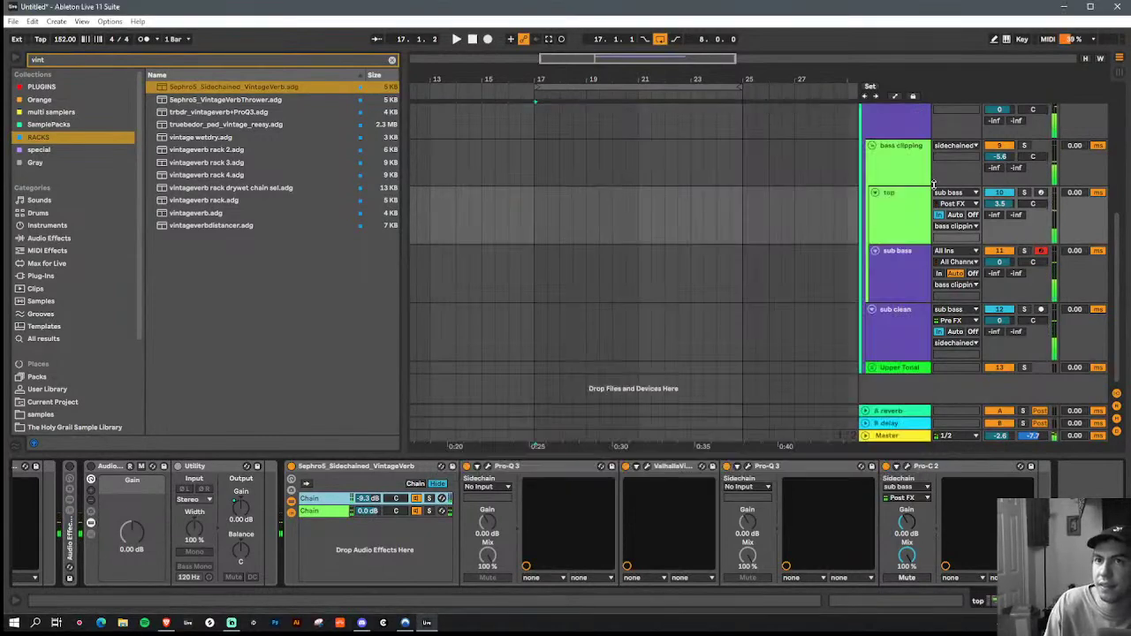
# Step: Lower the top track's volume to -10.2 dB
pyautogui.moveTo(1008, 204); pyautogui.dragTo(1008, 198)
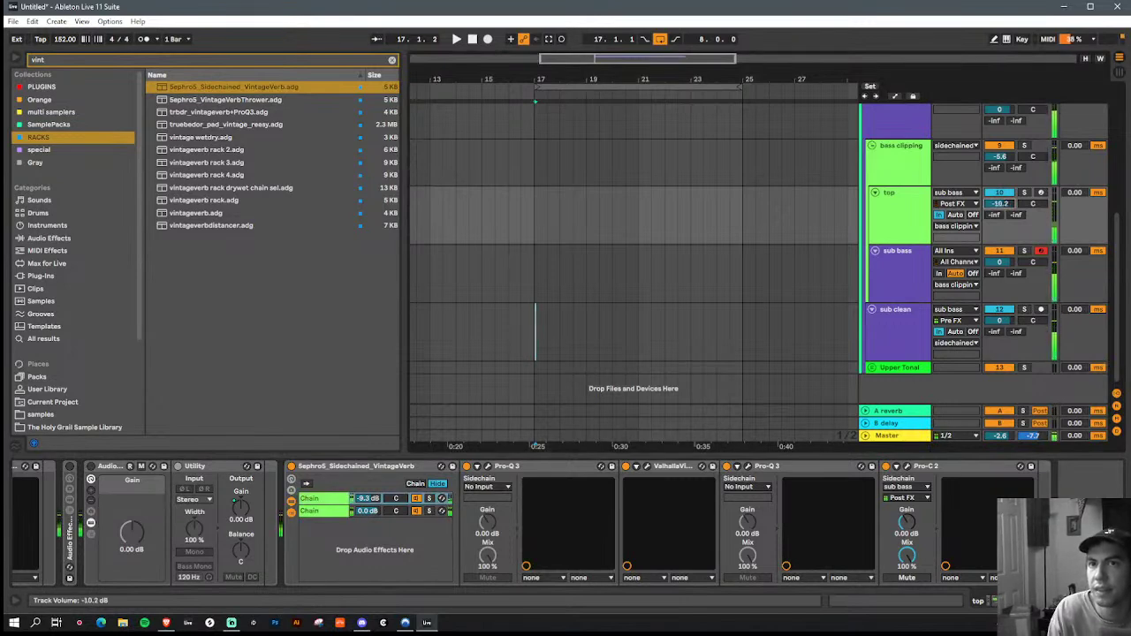
pyautogui.click(921, 212)
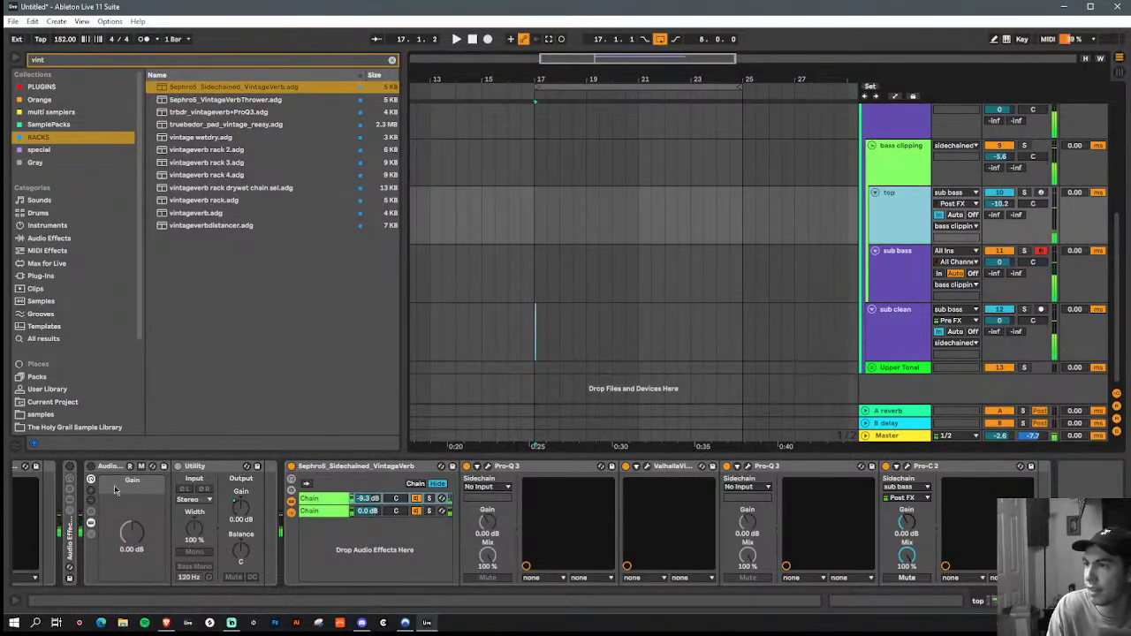
# Step: Put the top track's VintageVerb rack first in the bass clipping group's chain and lower the following Utility gain to about 22.8 dB
pyautogui.scroll(5, 309, 469)
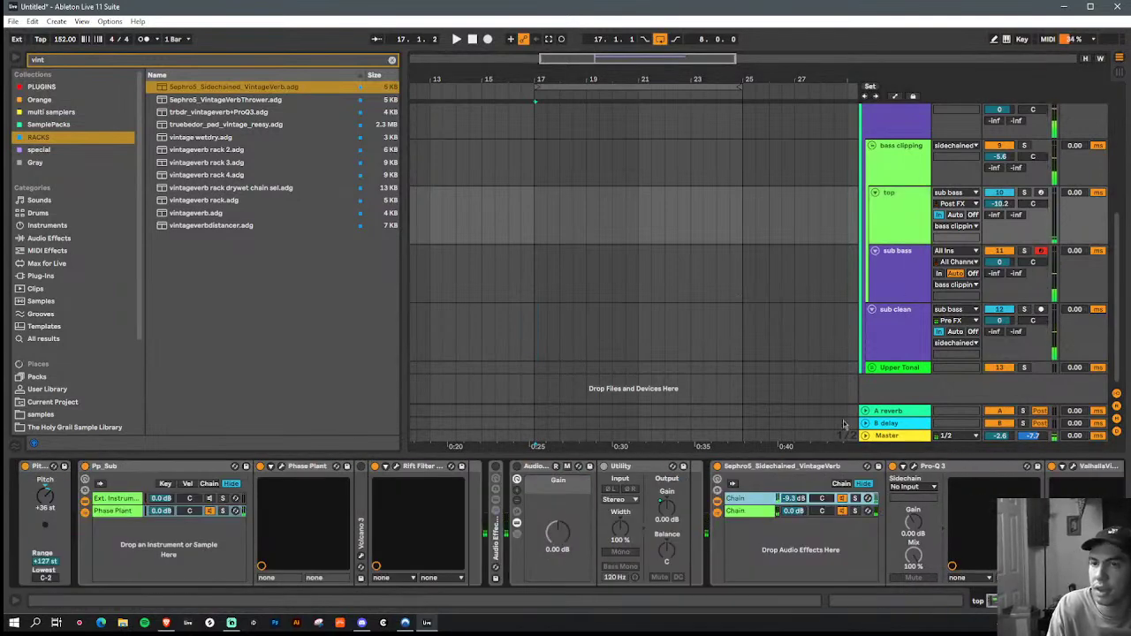
pyautogui.click(807, 470)
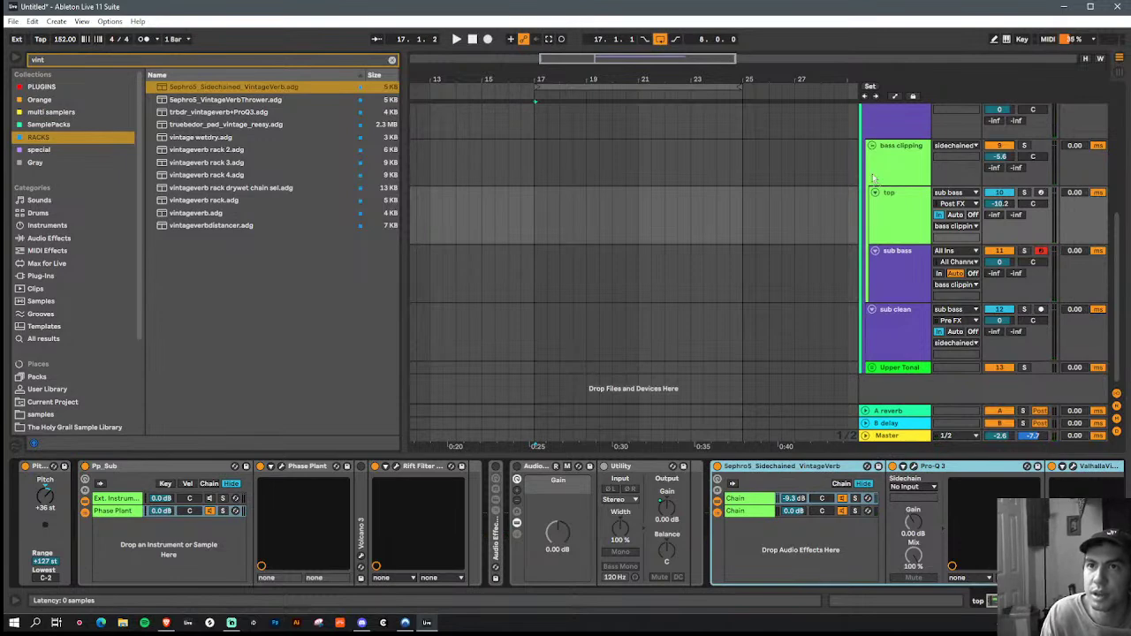
pyautogui.click(884, 168)
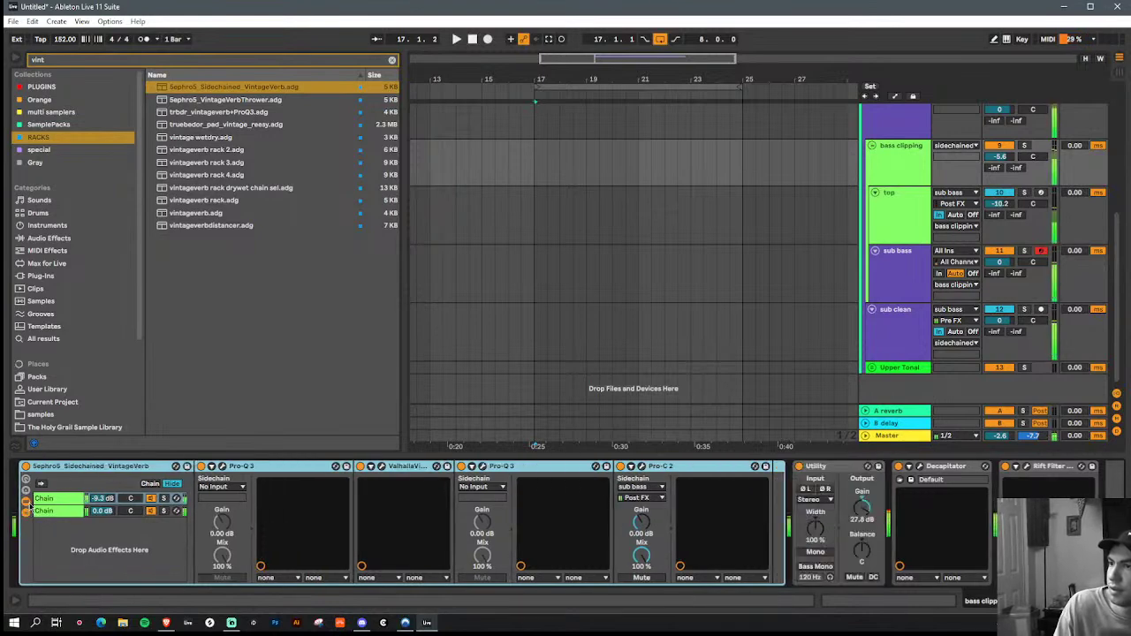
pyautogui.moveTo(855, 510); pyautogui.dragTo(856, 523)
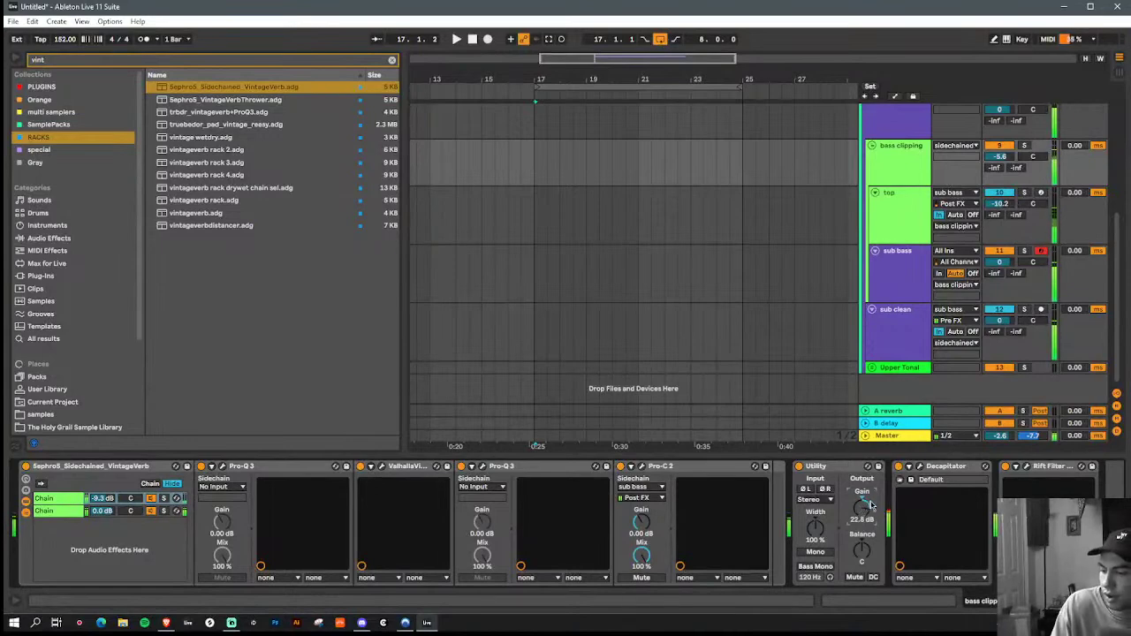
# Step: Raise the gain of the Utility after the bass clipping group's VintageVerb rack to 26.7 dB
pyautogui.moveTo(863, 512); pyautogui.dragTo(863, 504)
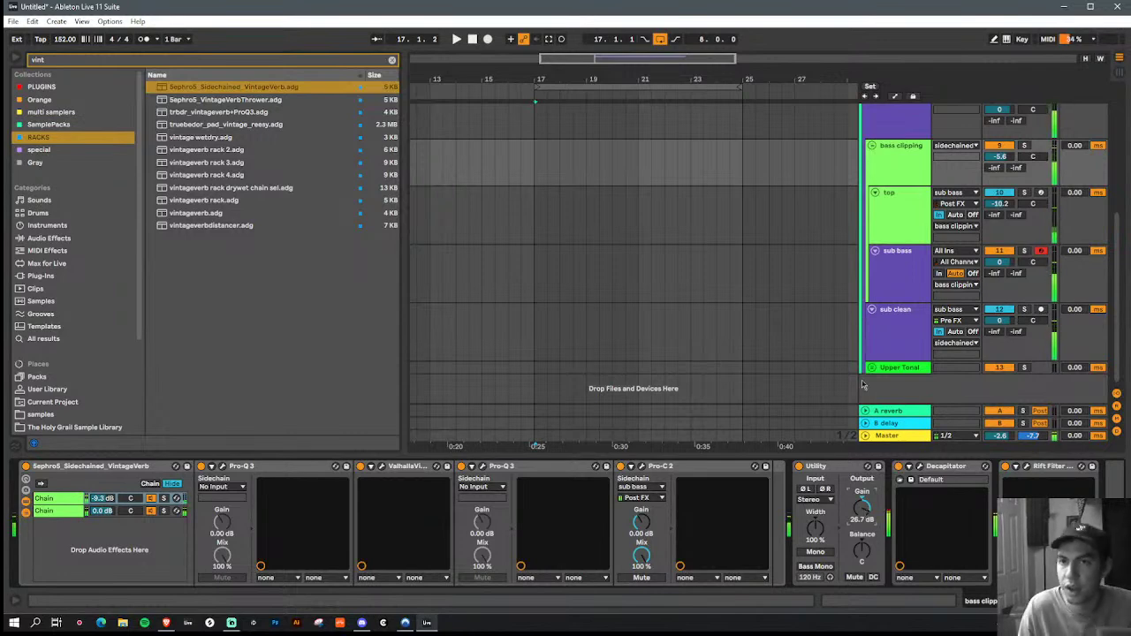
# Step: In the sub bass Phase Plant, set the envelope's attack to about 49.7 ms and its release to a straight 1.08 s
pyautogui.click(899, 323)
pyautogui.click(892, 287)
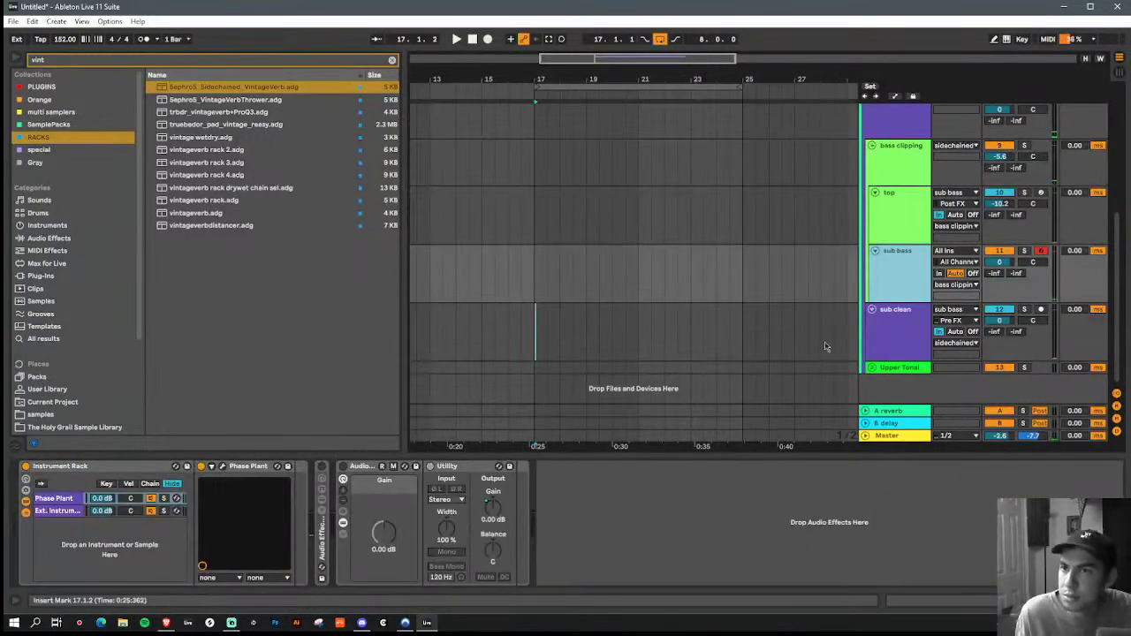
pyautogui.click(222, 466)
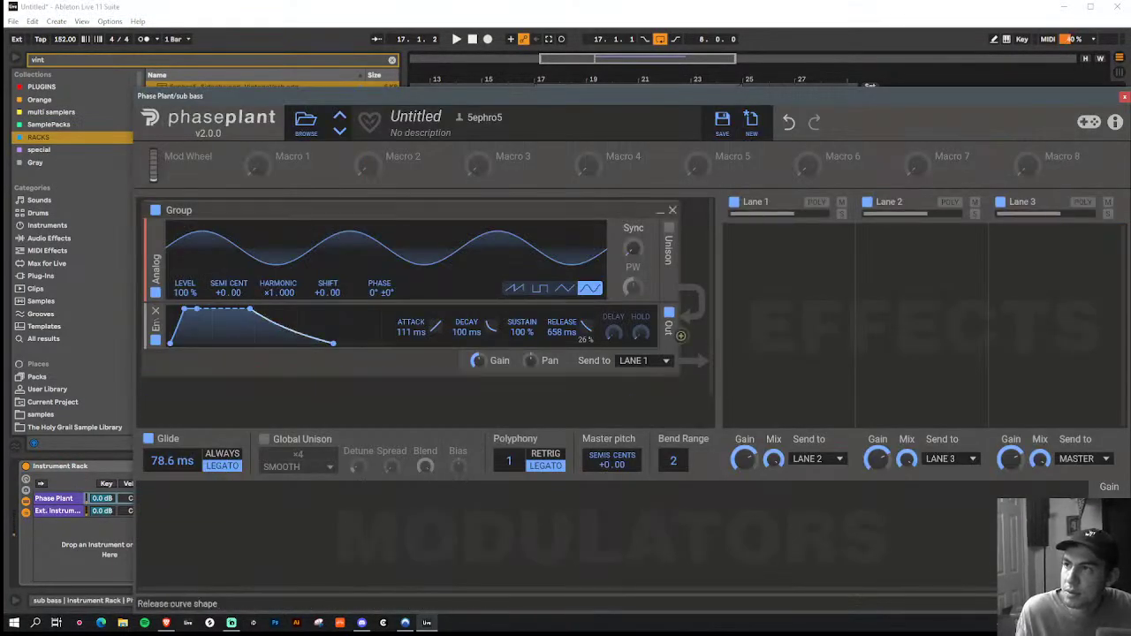
pyautogui.moveTo(334, 343)
pyautogui.mouseDown()
pyautogui.moveTo(348, 343)
pyautogui.moveTo(316, 341)
pyautogui.mouseUp()
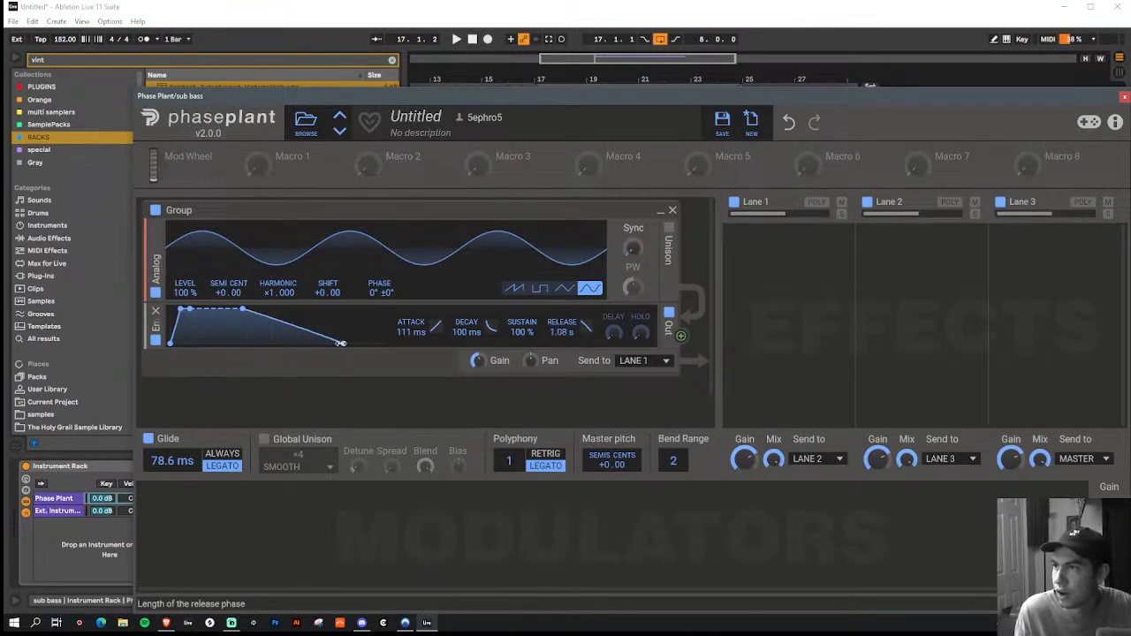
pyautogui.moveTo(187, 310); pyautogui.dragTo(177, 309)
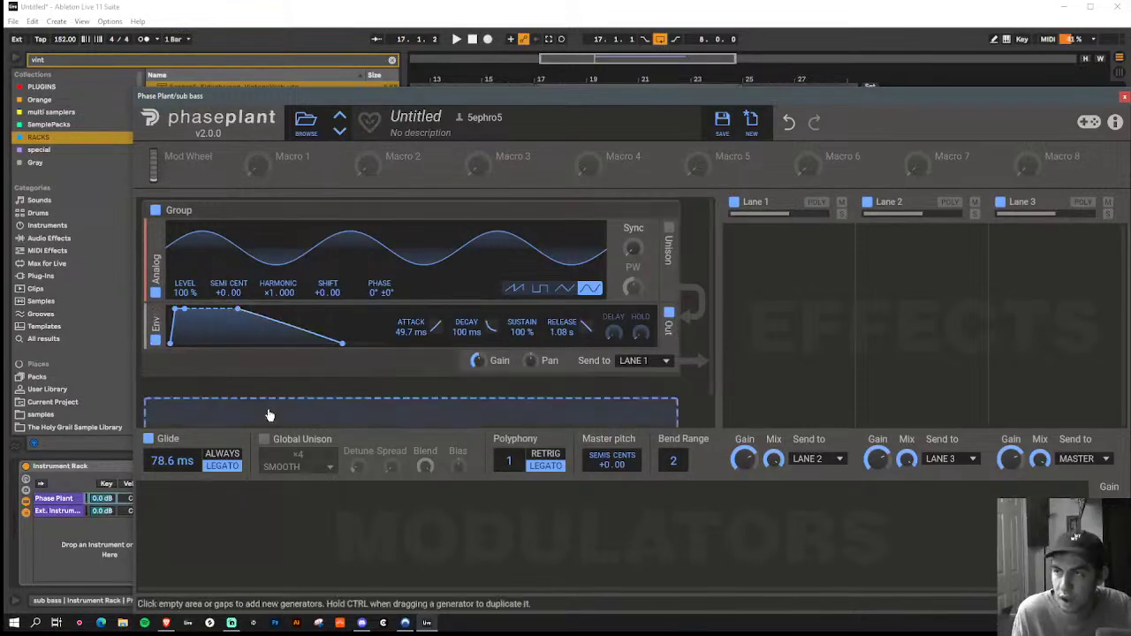
# Step: Add a one-shot LFO to the sub bass Phase Plant and reshape its curve into a sharp peak with a long, low tail
pyautogui.click(234, 559)
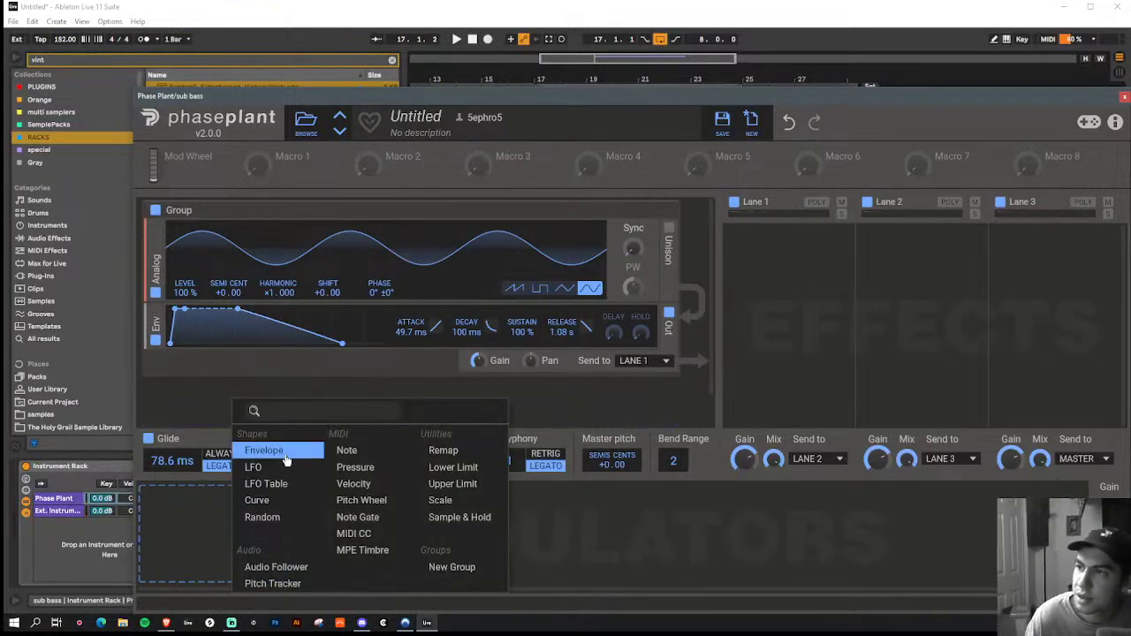
pyautogui.click(254, 467)
pyautogui.click(409, 496)
pyautogui.click(400, 504)
pyautogui.click(386, 568)
pyautogui.moveTo(571, 195)
pyautogui.mouseDown()
pyautogui.moveTo(365, 181)
pyautogui.moveTo(369, 444)
pyautogui.moveTo(390, 404)
pyautogui.mouseUp()
pyautogui.click(793, 156)
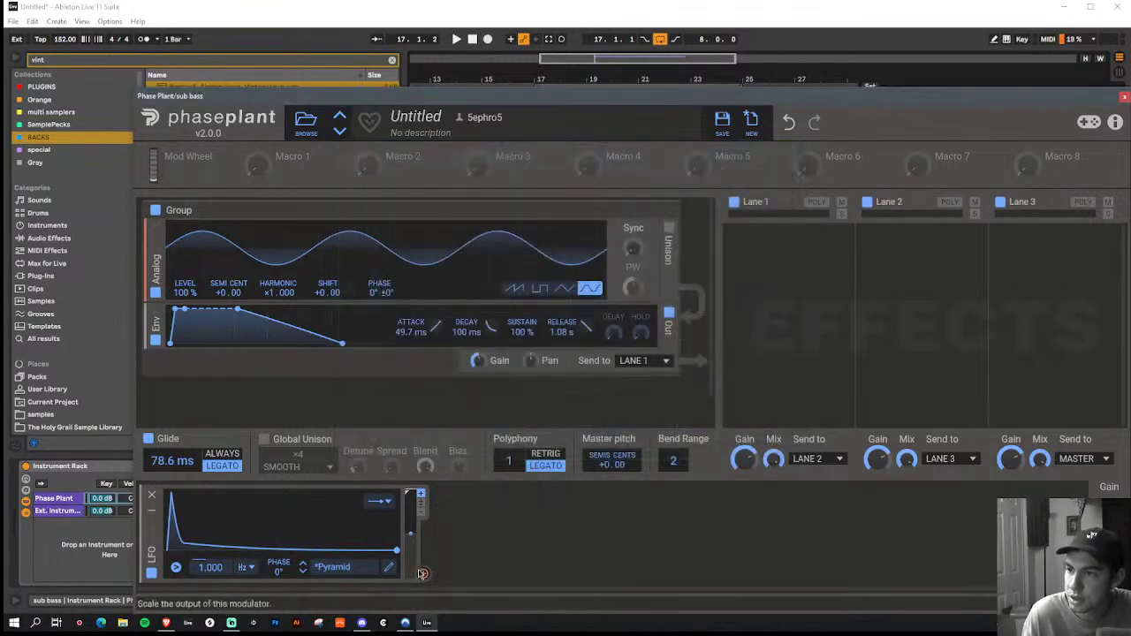
# Step: Route the LFO to Master pitch at a rate of about 6.548 Hz and move the curve's peak to its very start
pyautogui.moveTo(423, 574); pyautogui.dragTo(611, 475)
pyautogui.moveTo(210, 568)
pyautogui.mouseDown()
pyautogui.moveTo(210, 548)
pyautogui.moveTo(214, 592)
pyautogui.moveTo(209, 566)
pyautogui.mouseUp()
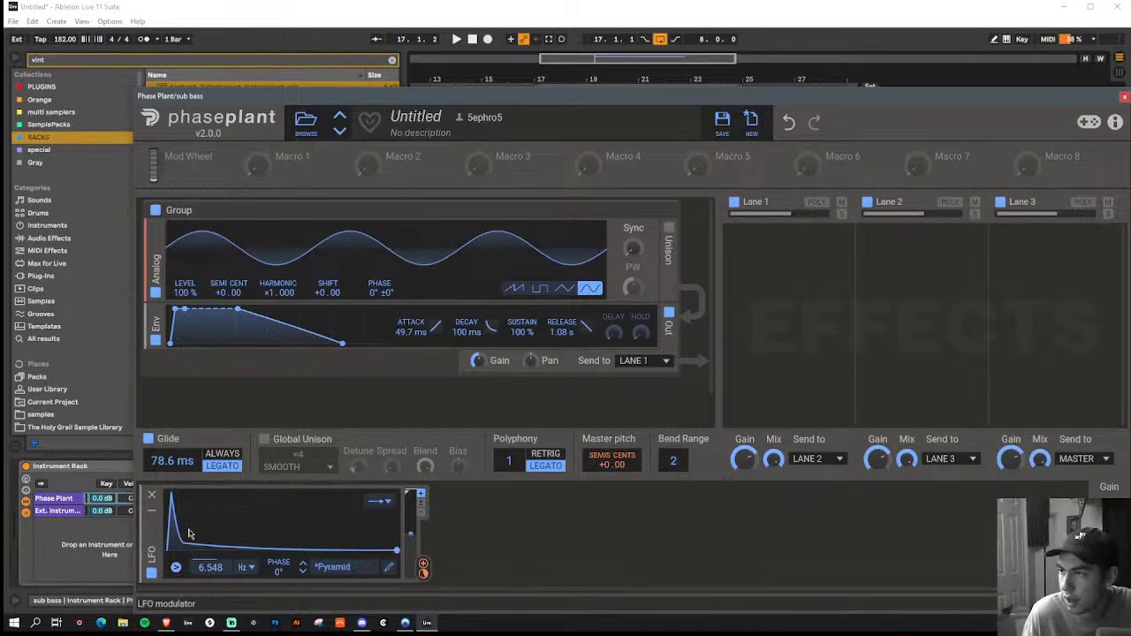
pyautogui.click(389, 567)
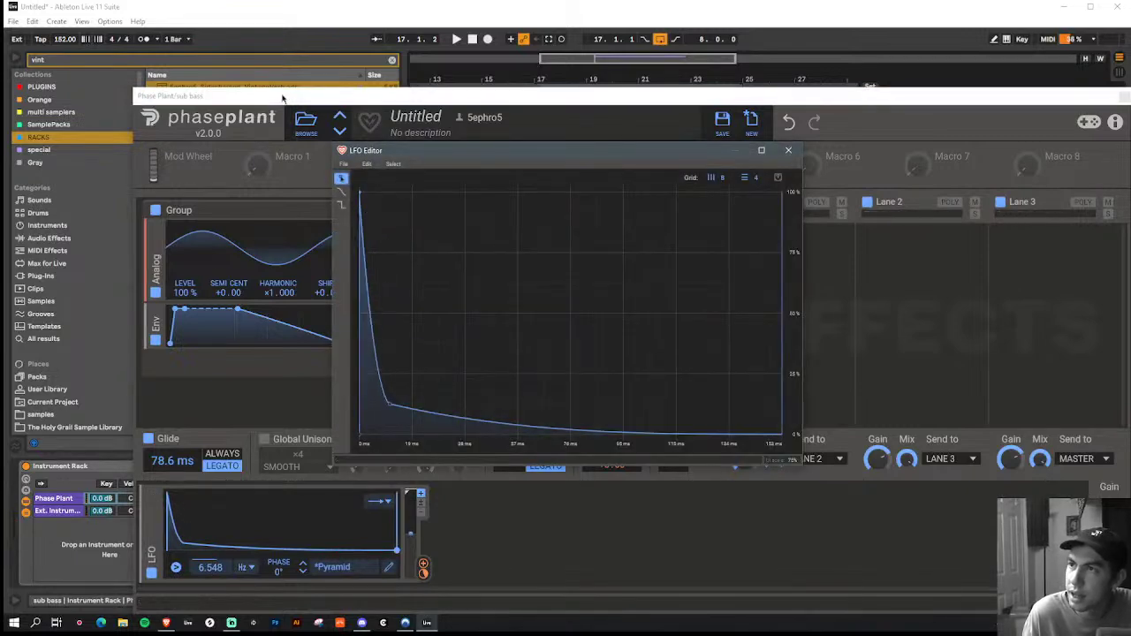
pyautogui.click(789, 149)
pyautogui.click(1124, 100)
# Step: Raise the top track to -8.1 dB and set its Phase Plant envelope to 298 ms decay, 79% sustain and a straight 995 ms release
pyautogui.click(322, 559)
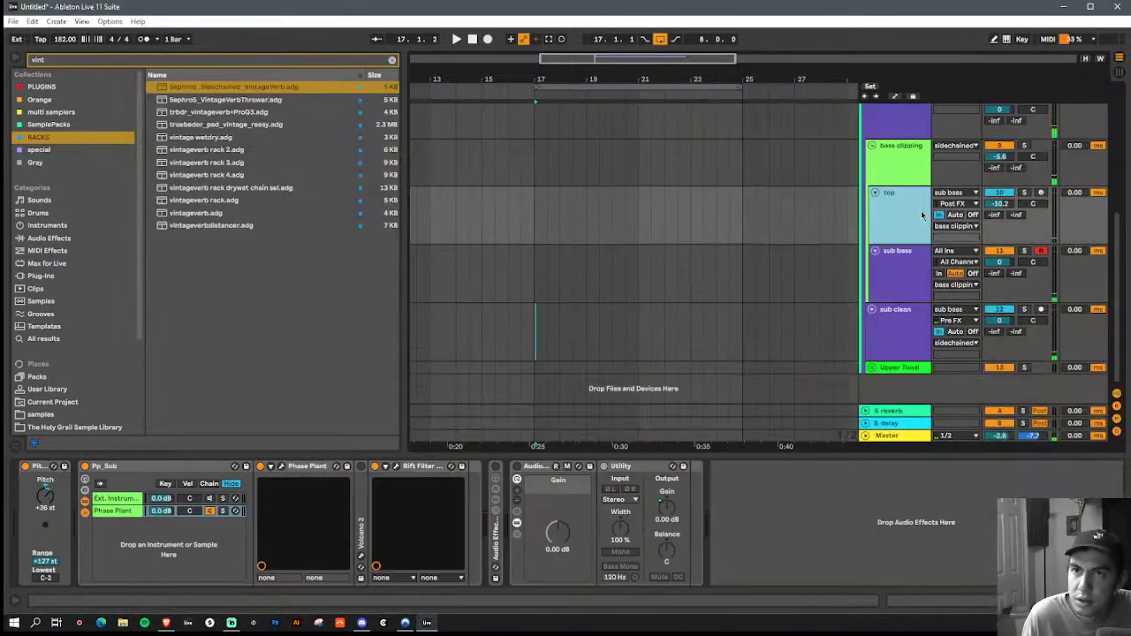
pyautogui.moveTo(999, 204); pyautogui.dragTo(999, 194)
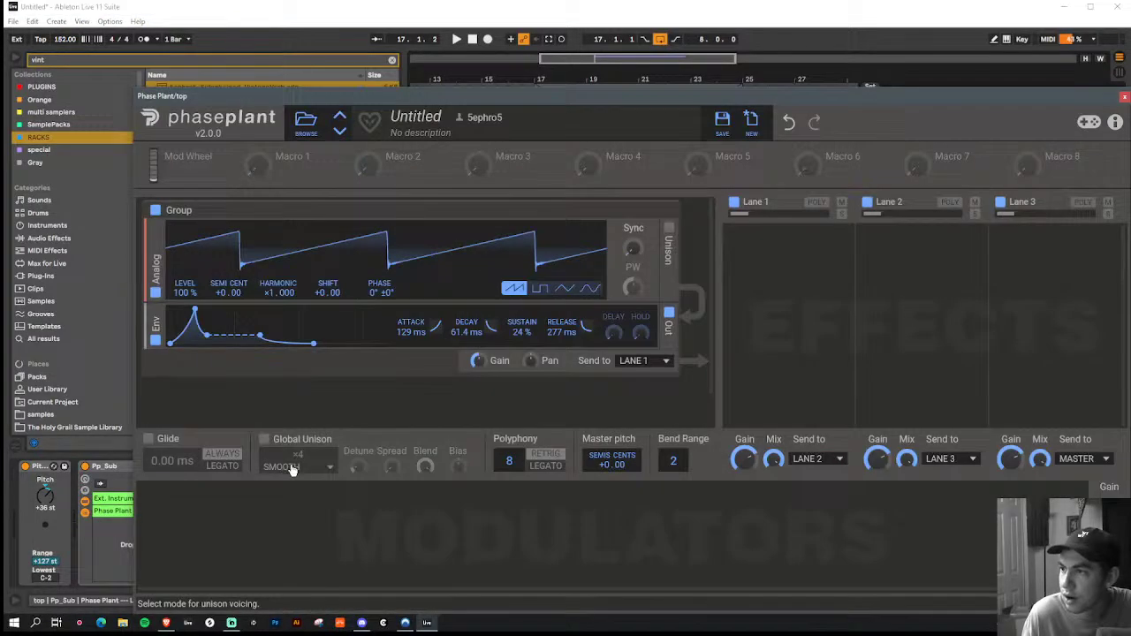
pyautogui.click(290, 468)
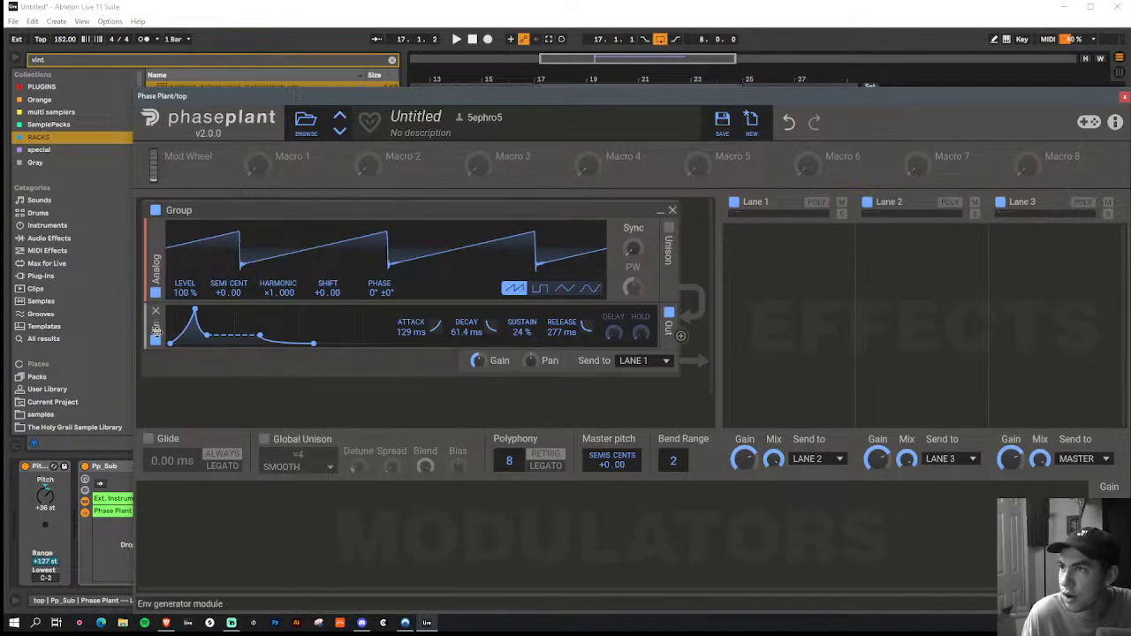
pyautogui.moveTo(205, 334); pyautogui.dragTo(232, 316)
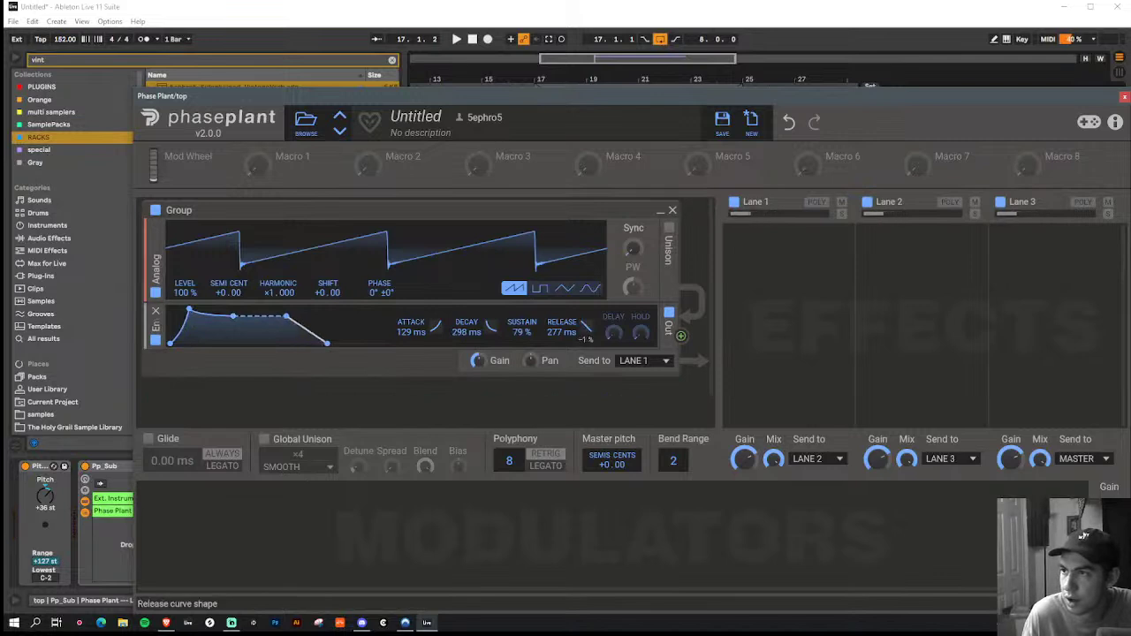
pyautogui.moveTo(327, 343); pyautogui.dragTo(343, 343)
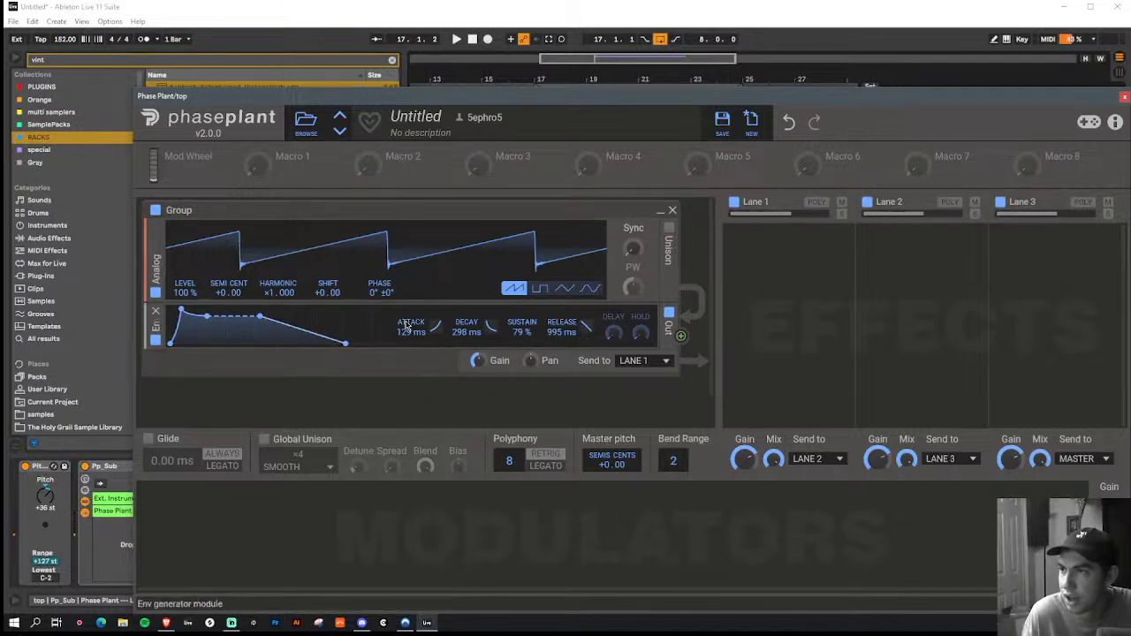
# Step: Set the top track's Pitch device to 0 st and give its Phase Plant a square wave, 509 ms decay and 84% sustain
pyautogui.click(540, 292)
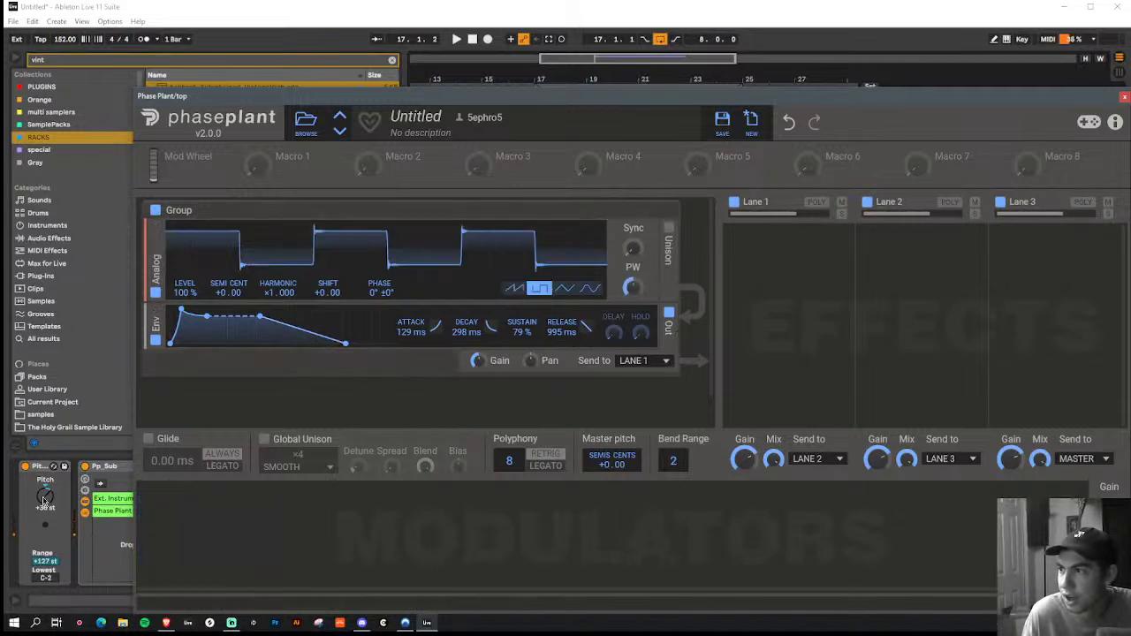
pyautogui.moveTo(44, 497); pyautogui.dragTo(43, 502)
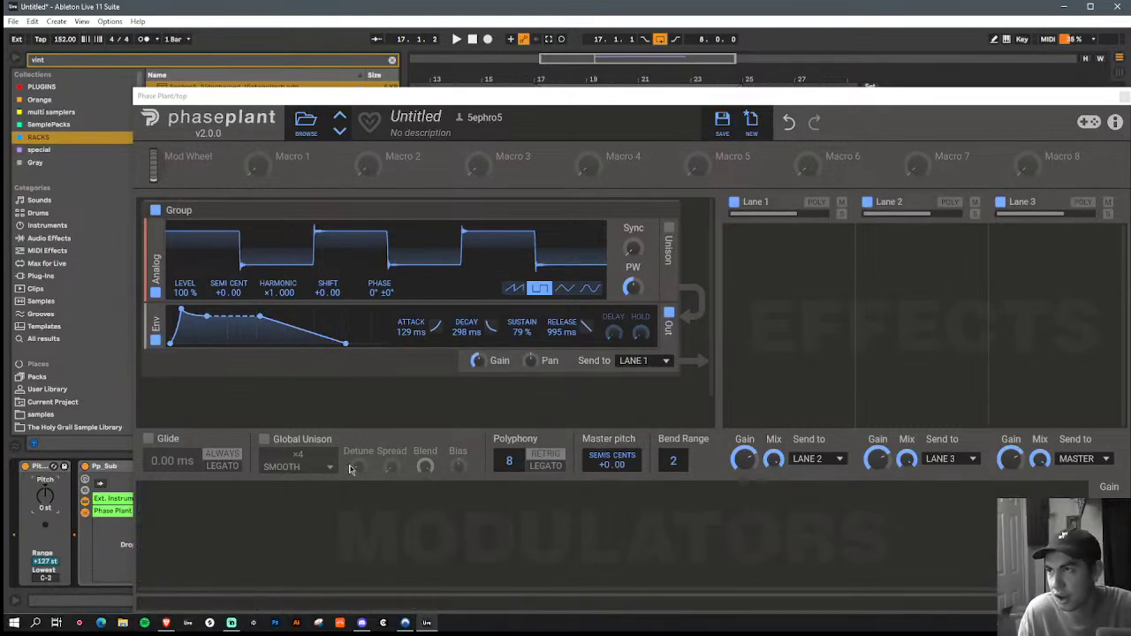
pyautogui.moveTo(260, 316); pyautogui.dragTo(299, 316)
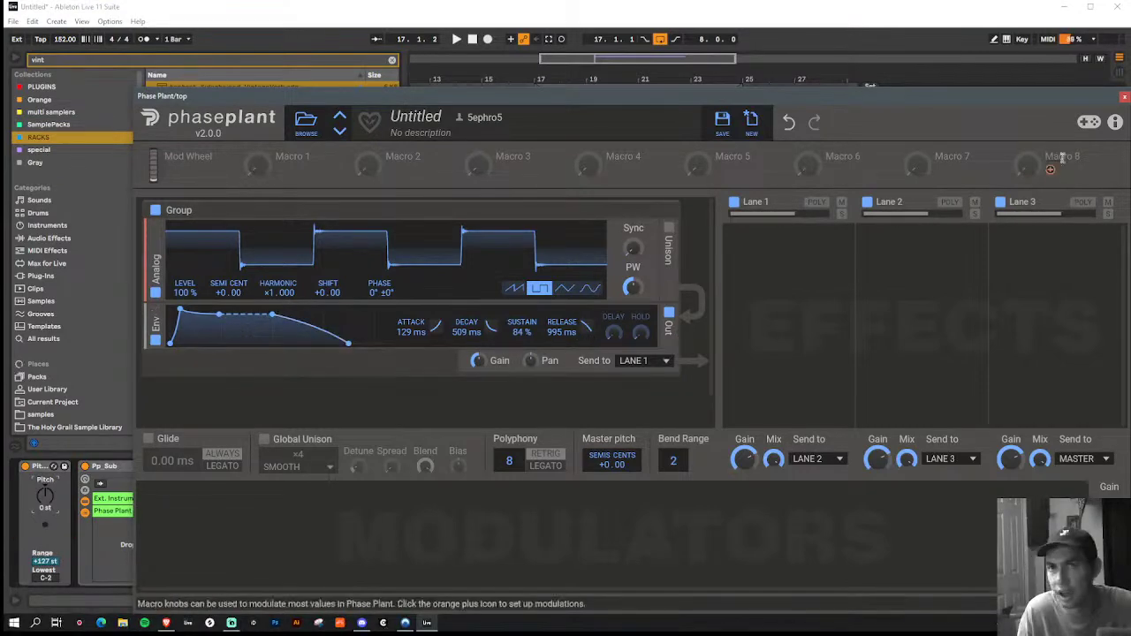
pyautogui.click(1125, 96)
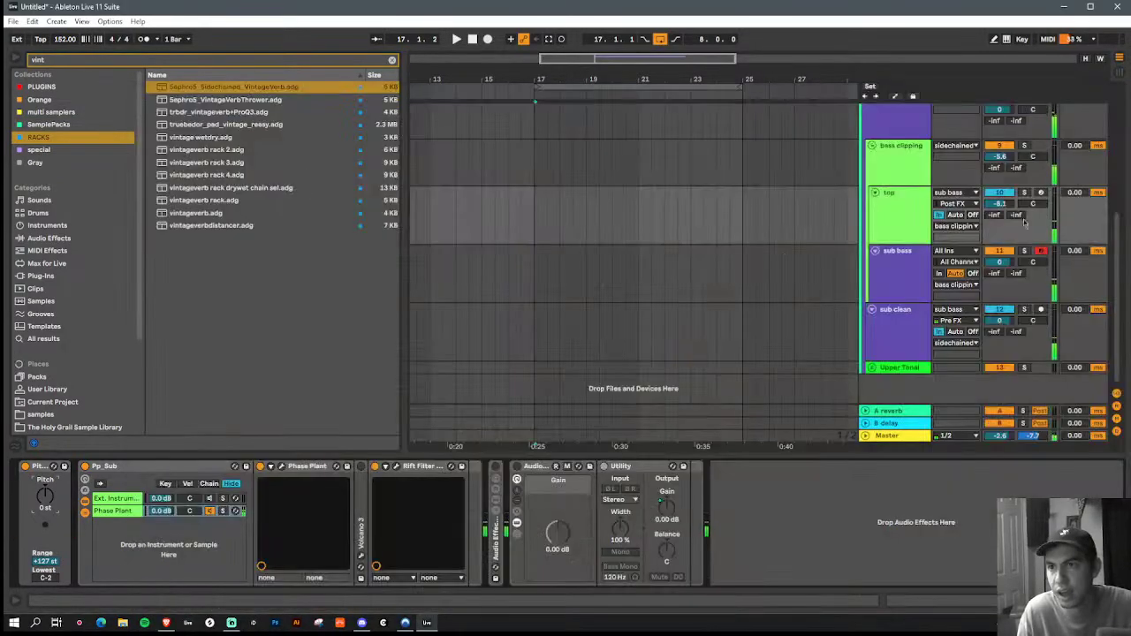
# Step: Raise the top track's volume to -0.8 dB and activate its gain rack with the Gain at 10.2 dB
pyautogui.click(919, 225)
pyautogui.moveTo(1000, 204); pyautogui.dragTo(1001, 181)
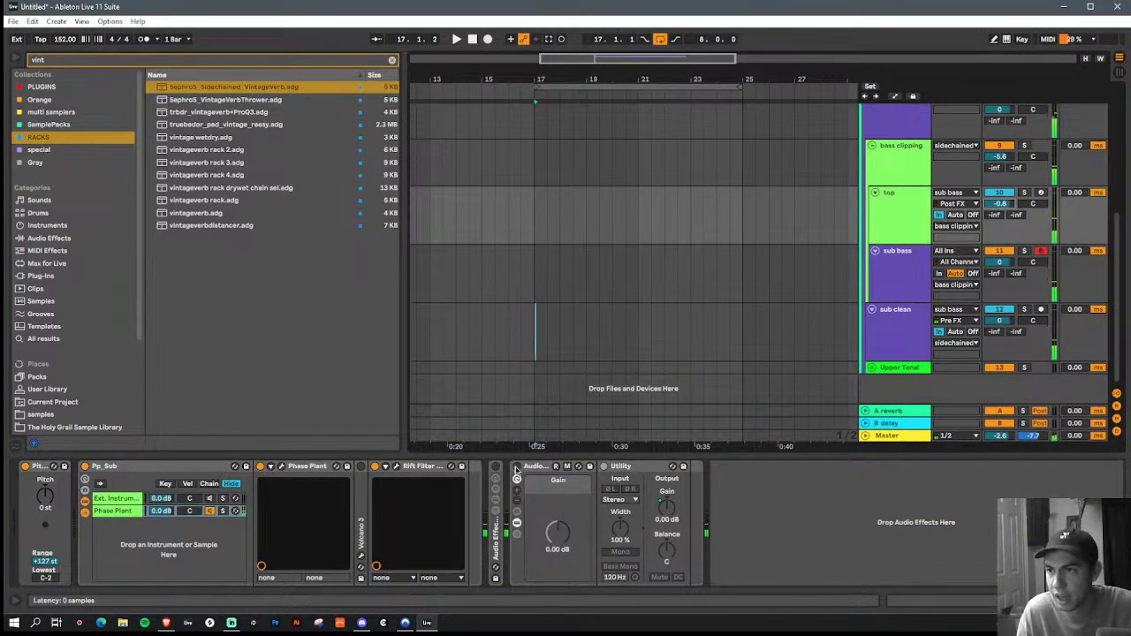
pyautogui.click(563, 541)
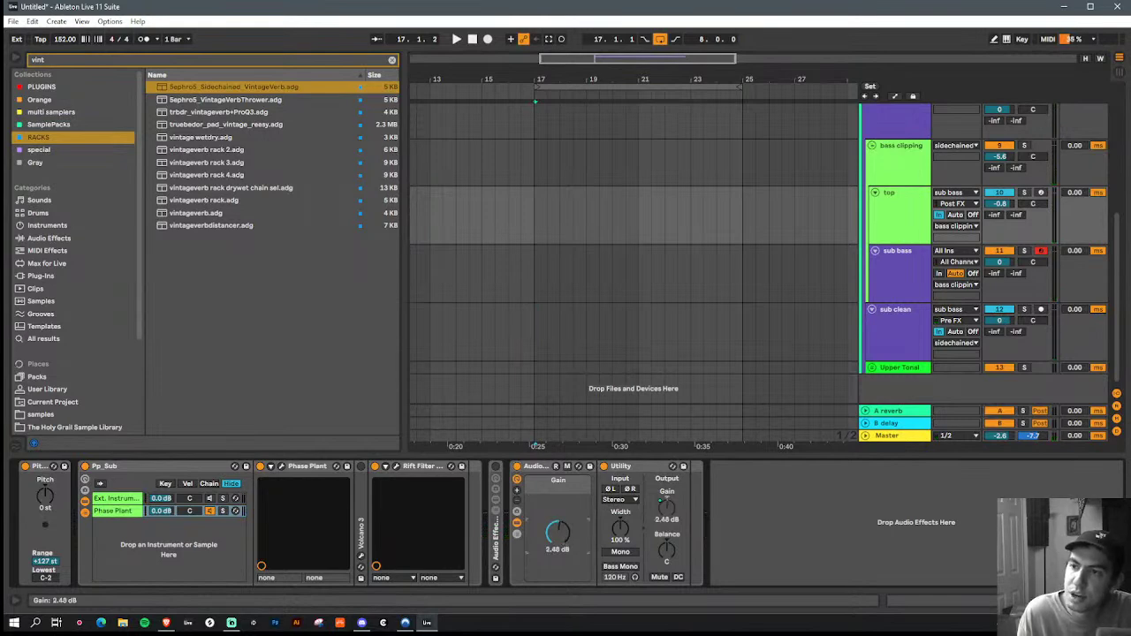
pyautogui.moveTo(557, 532); pyautogui.dragTo(557, 504)
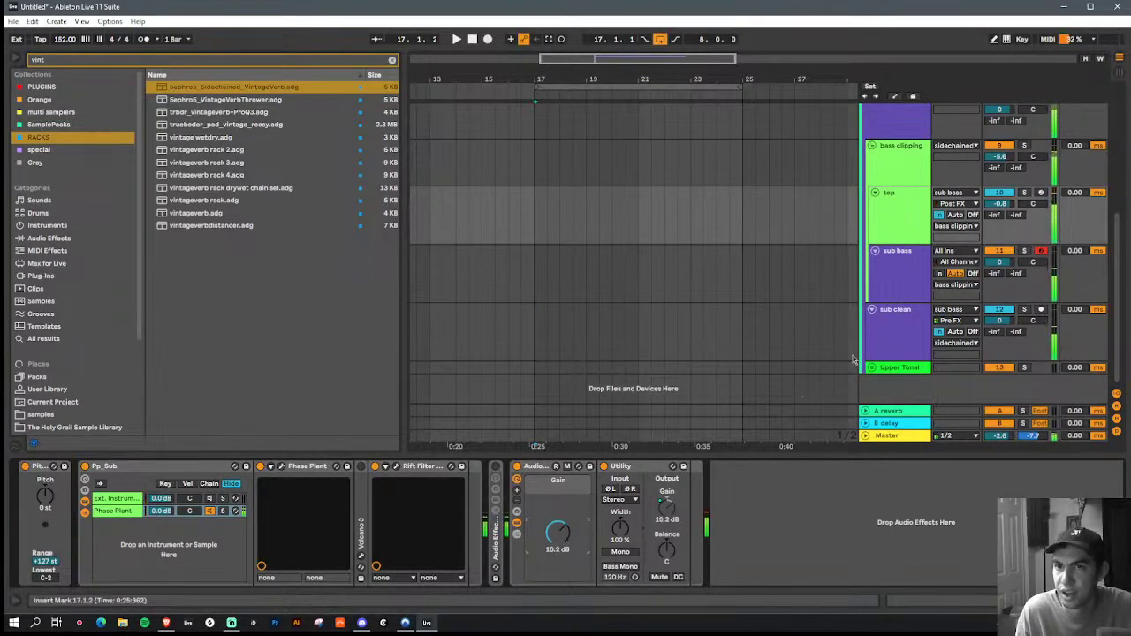
# Step: Raise the sub clean track's volume to 4.5 dB
pyautogui.click(902, 325)
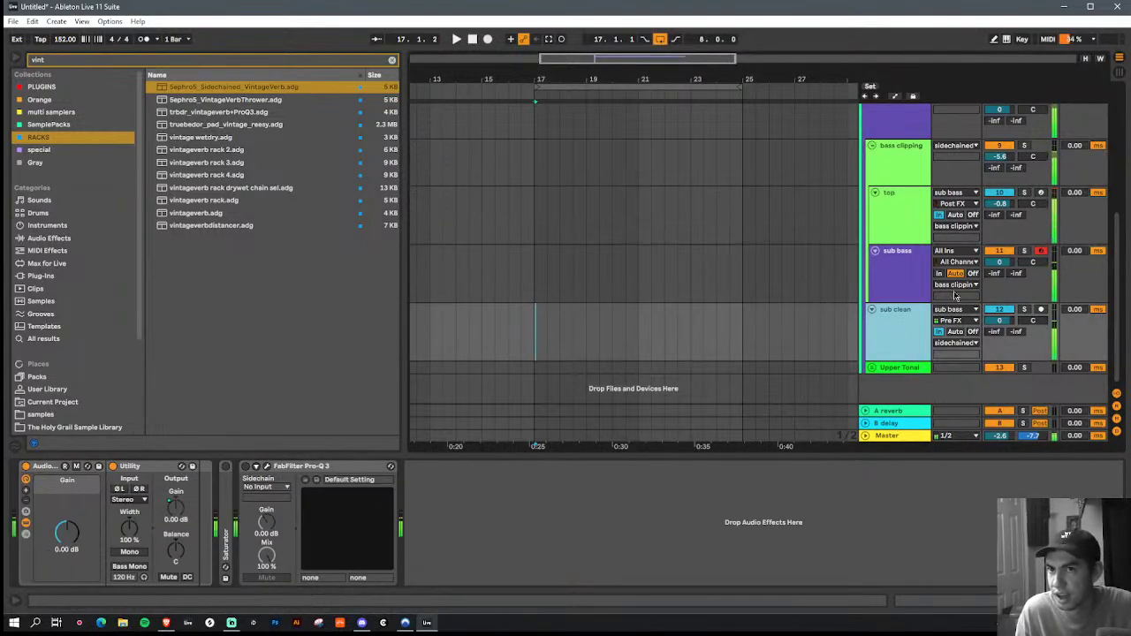
pyautogui.click(915, 284)
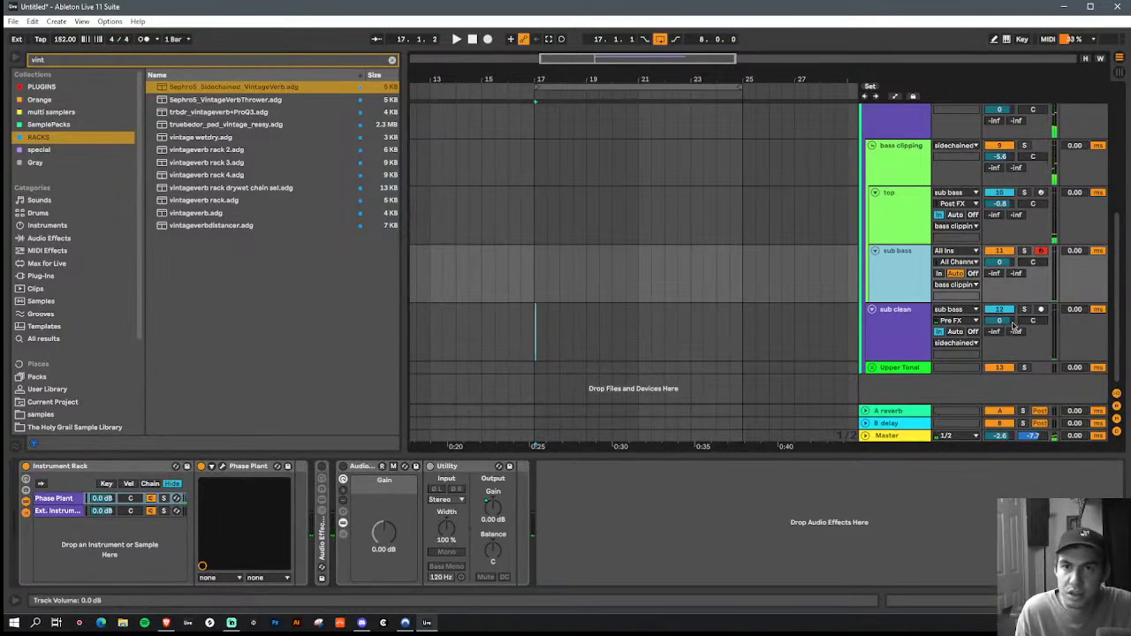
pyautogui.moveTo(1008, 321); pyautogui.dragTo(1009, 315)
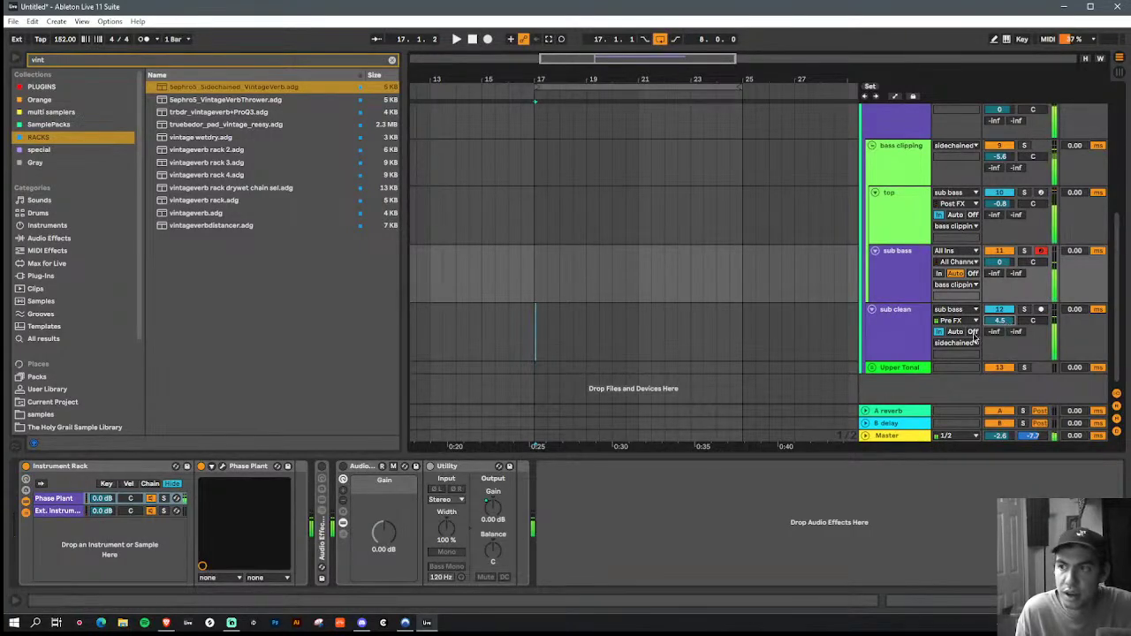
# Step: Bend the release curve of the sub bass Phase Plant's envelope inward so that it falls off quickly
pyautogui.click(222, 465)
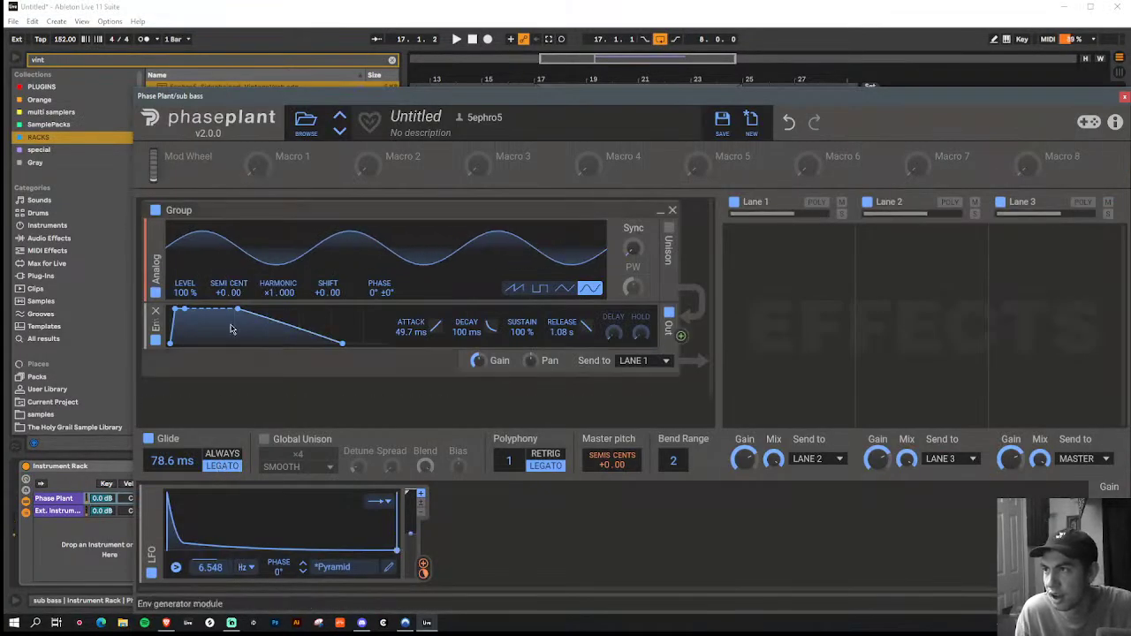
pyautogui.click(1125, 98)
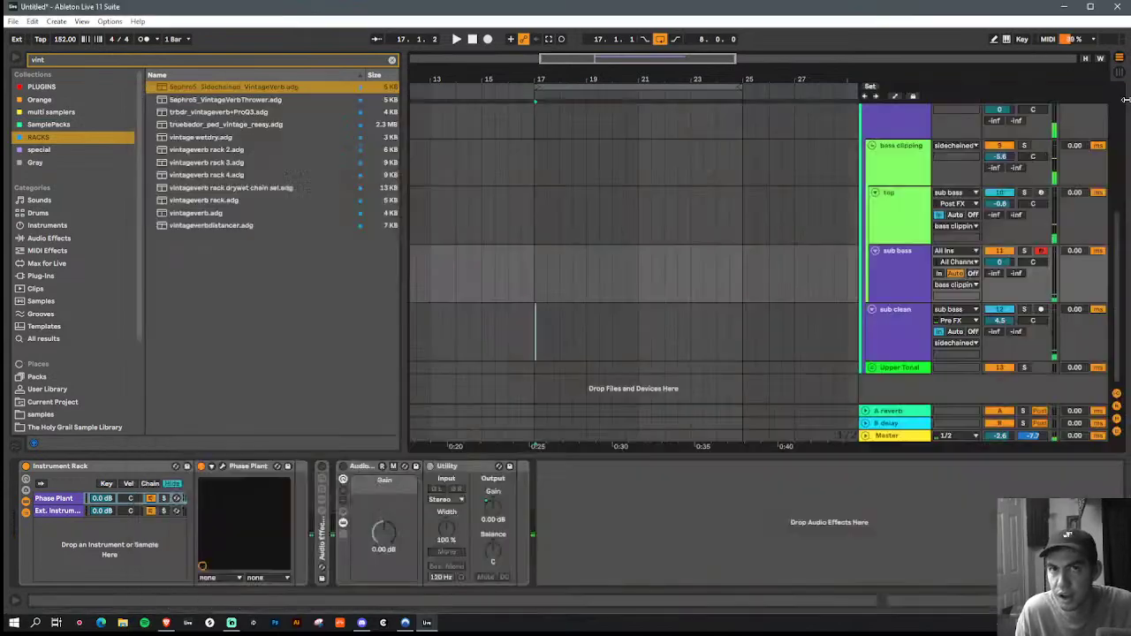
pyautogui.scroll(3, 913, 305)
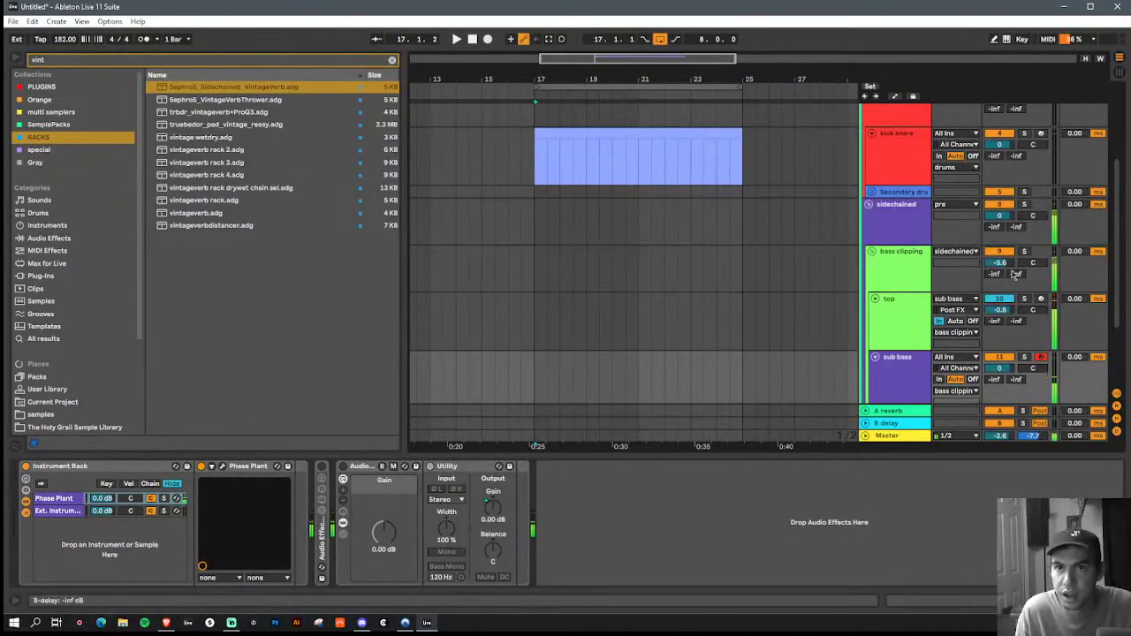
pyautogui.scroll(-3, 922, 284)
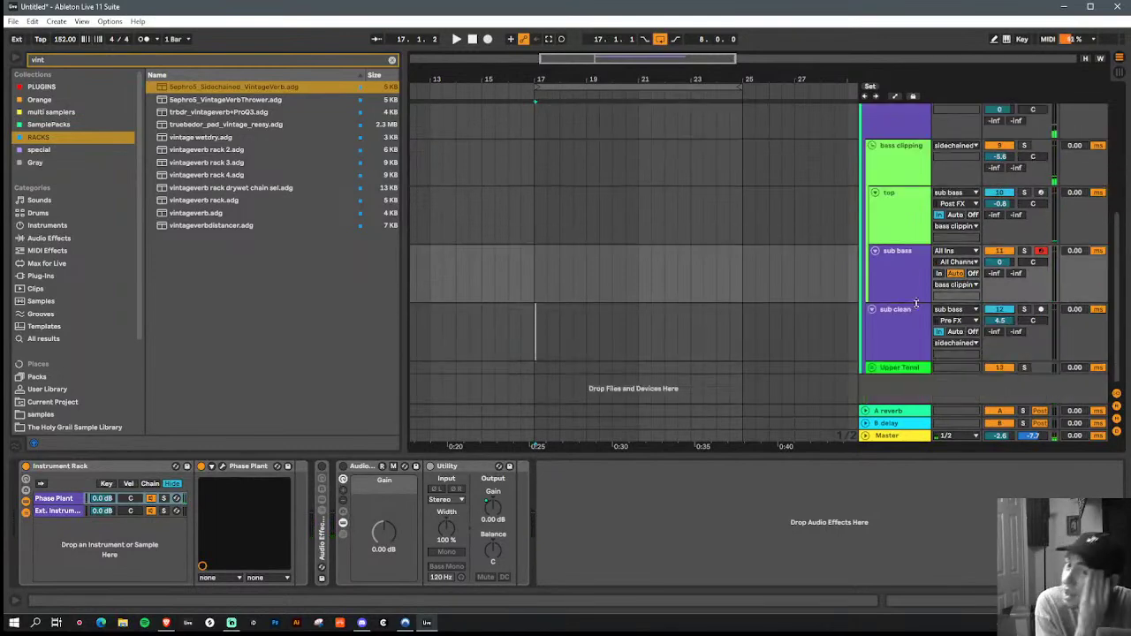
pyautogui.click(919, 269)
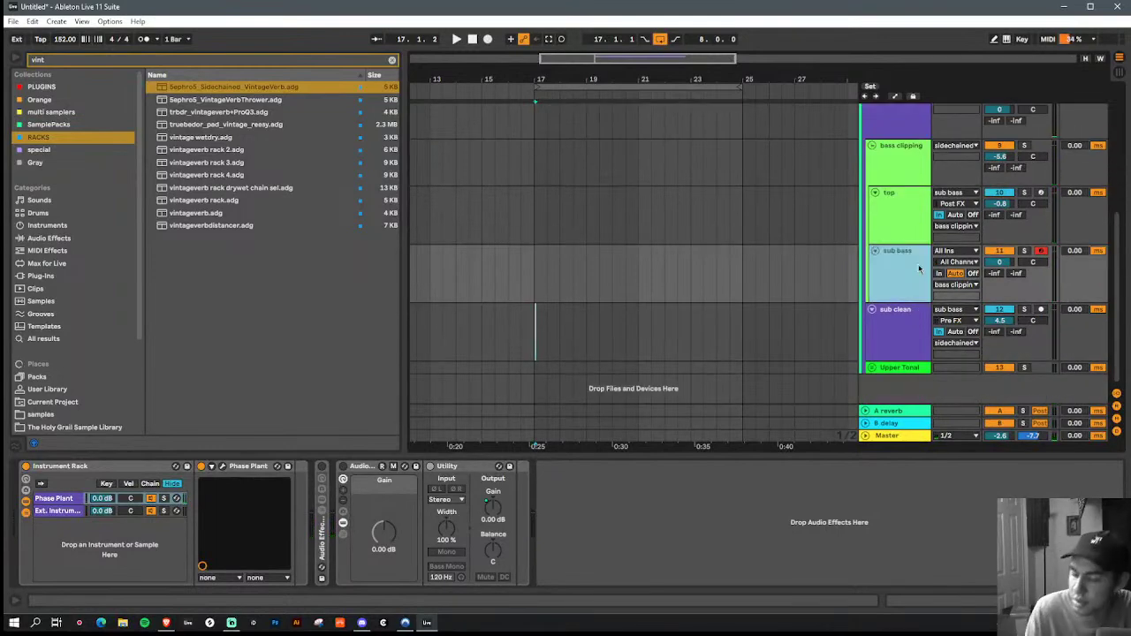
pyautogui.click(222, 466)
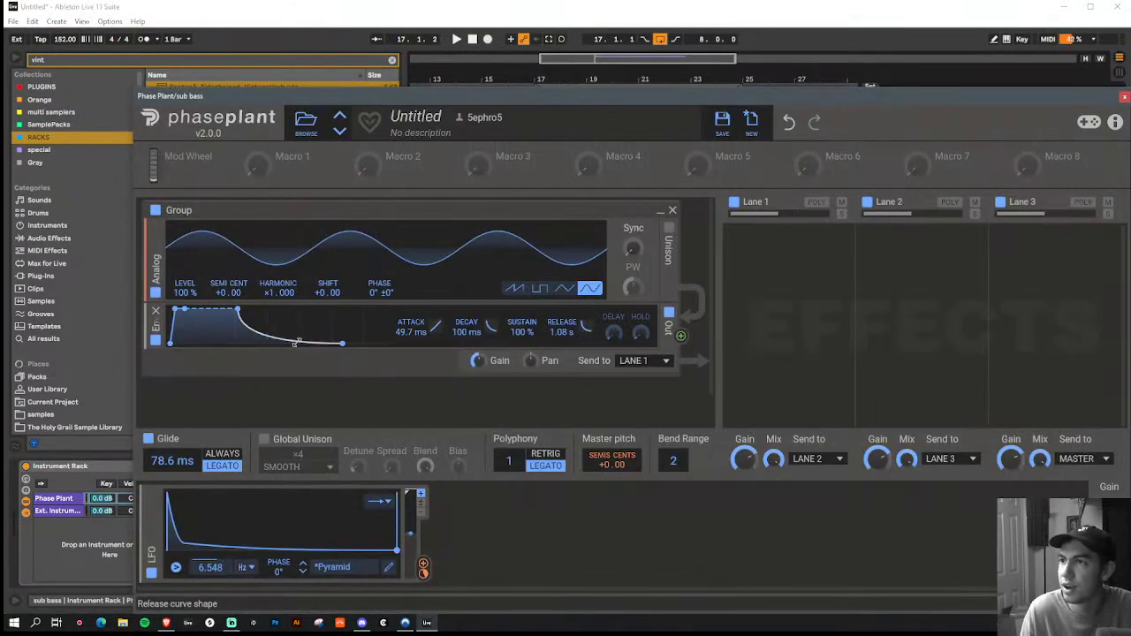
pyautogui.click(1124, 96)
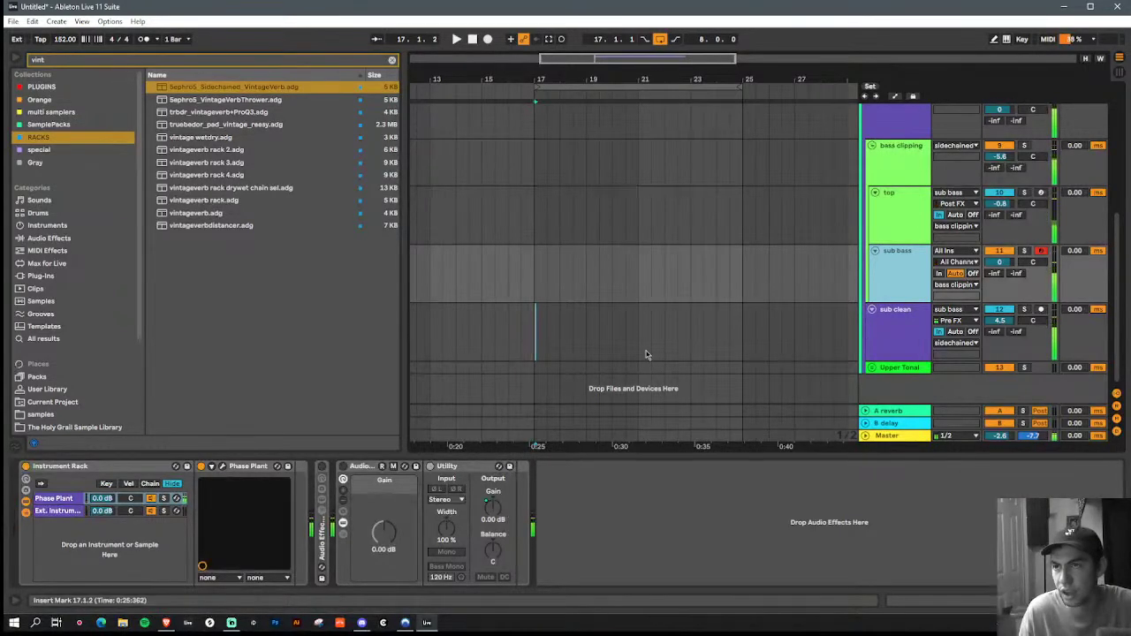
# Step: Insert a half-bar MIDI clip at bar 17 on the sub bass track, starting with a 1/32 D#0 note, and audition it
pyautogui.hotkey('ctrl', 'shift', 'm')
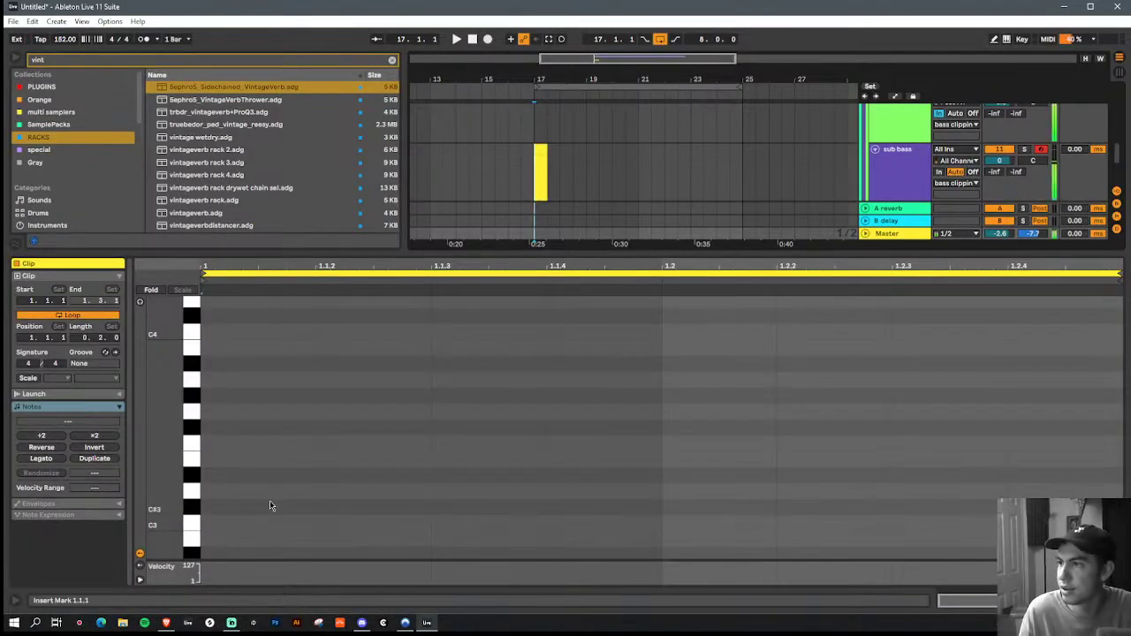
pyautogui.scroll(-6, 269, 500)
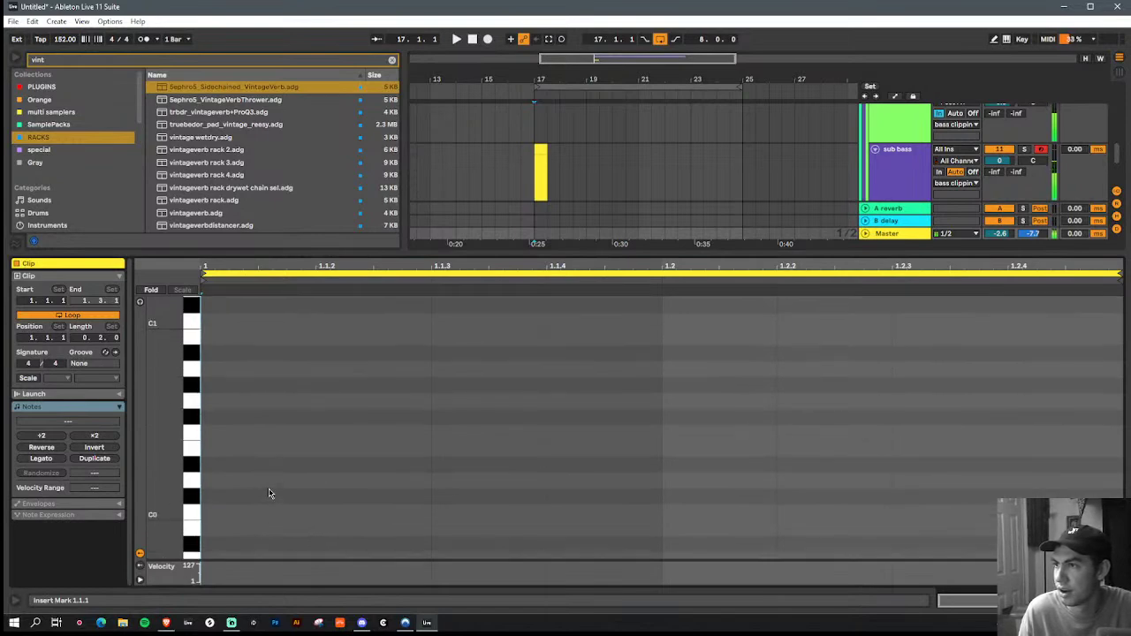
pyautogui.scroll(3, 269, 495)
pyautogui.scroll(-4, 270, 492)
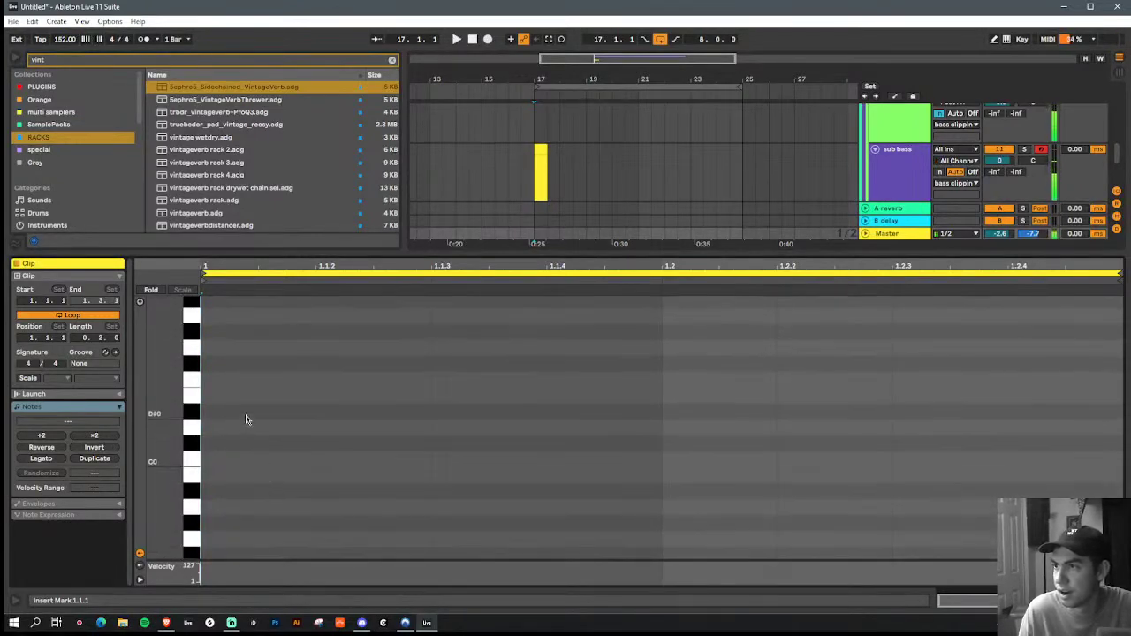
pyautogui.doubleClick(246, 415)
pyautogui.moveTo(314, 413); pyautogui.dragTo(256, 413)
pyautogui.press('space')
pyautogui.press('space')
# Step: Loop playback over bars 17 and 18 and consolidate the sub bass clip into one two-bar clip
pyautogui.click(546, 171)
pyautogui.moveTo(545, 171); pyautogui.dragTo(585, 168)
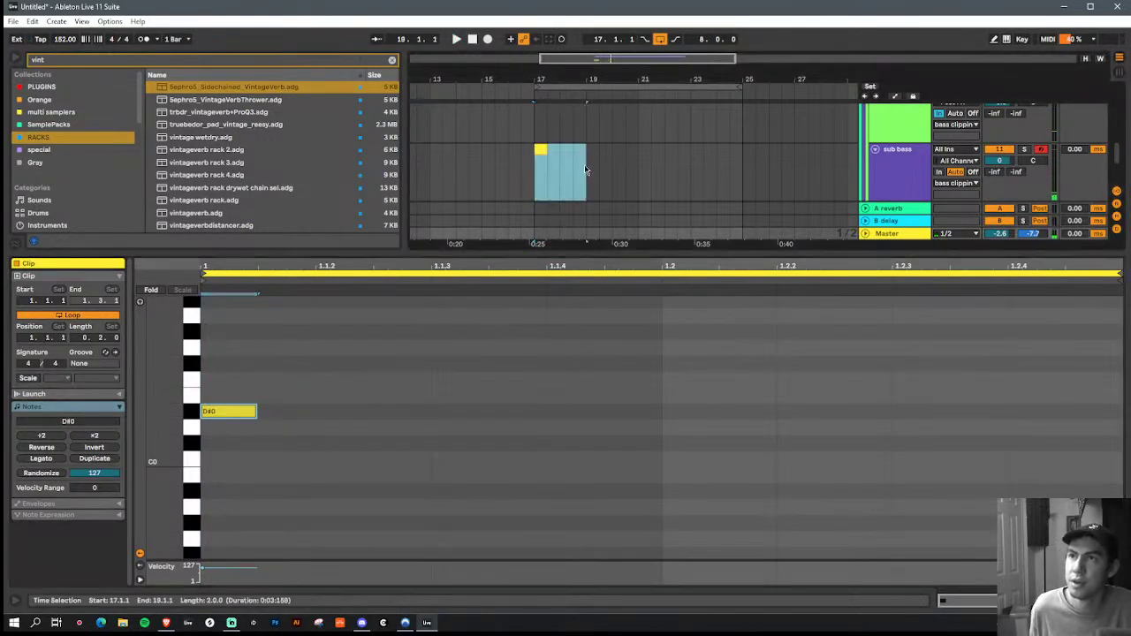
pyautogui.press('space')
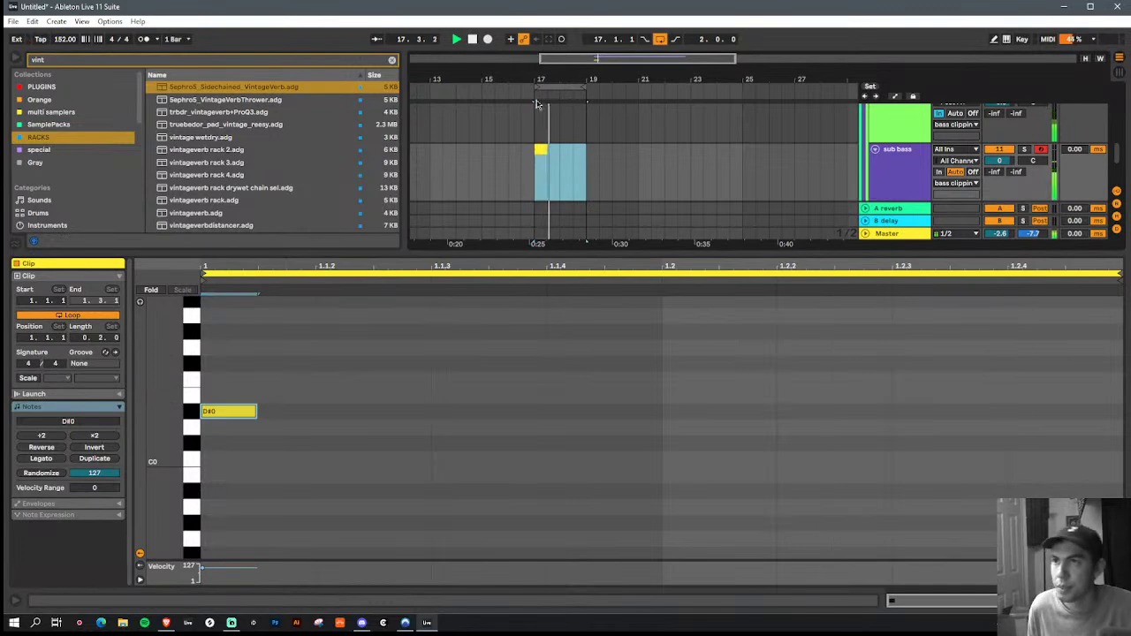
pyautogui.hotkey('ctrl', 'j')
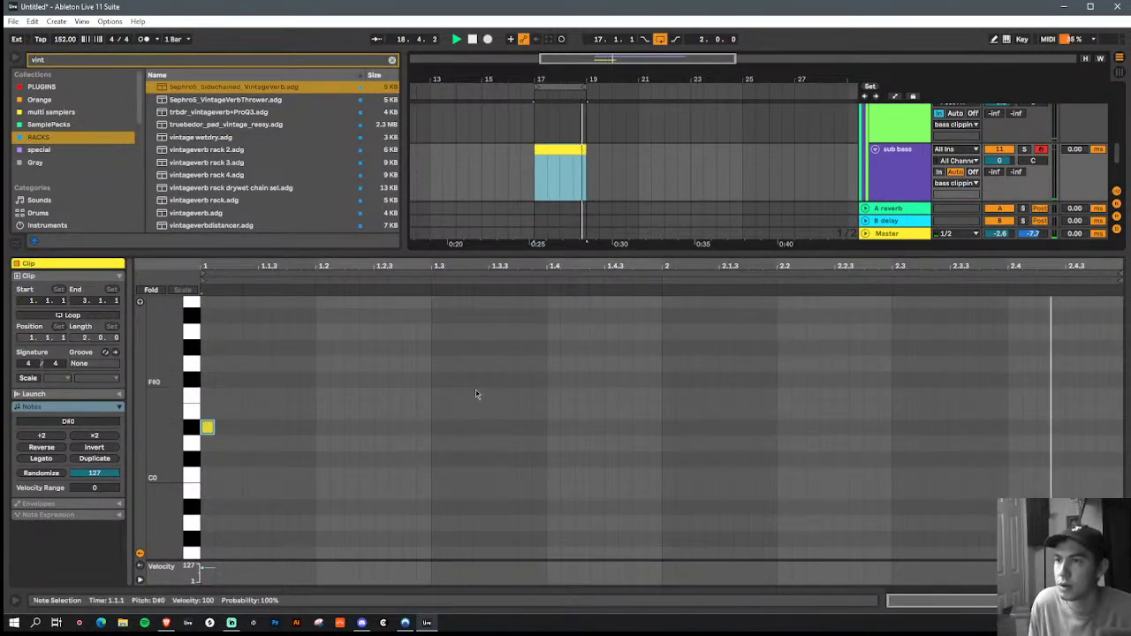
# Step: Add a short D0 note at 1.3.3 and an F0 note at 2.1.3 lengthened to 2.2.2 in the sub bass clip
pyautogui.doubleClick(511, 444)
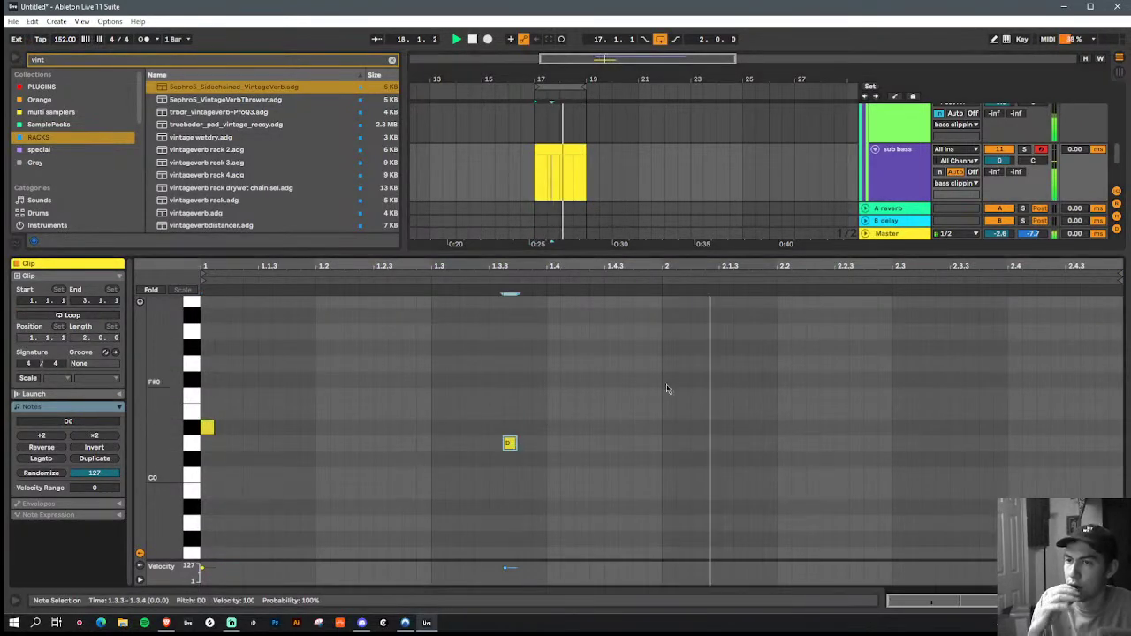
pyautogui.doubleClick(741, 396)
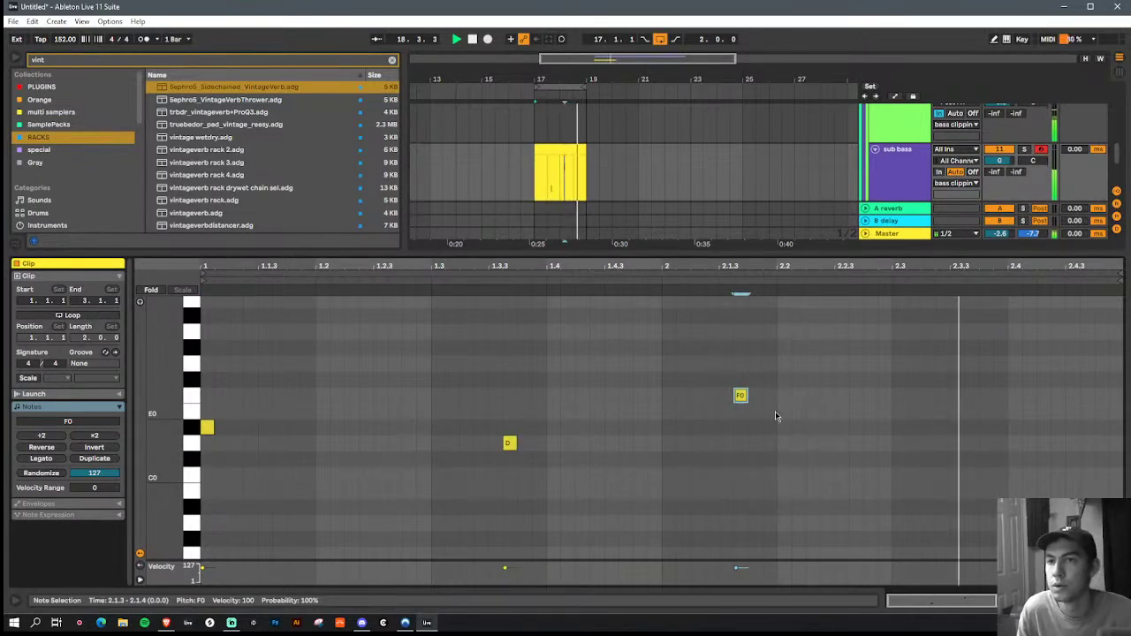
pyautogui.moveTo(748, 396); pyautogui.dragTo(804, 396)
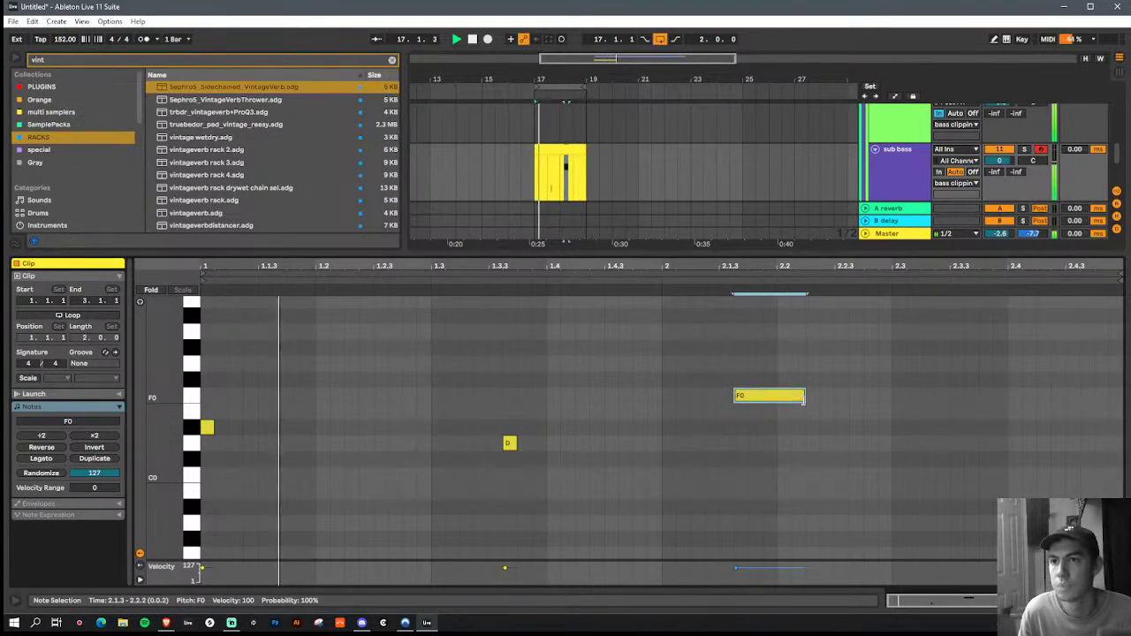
# Step: Add three short F0 notes at 2.4, 2.4.2 and 2.4.3 to finish the two-bar sub bass pattern
pyautogui.doubleClick(1014, 399)
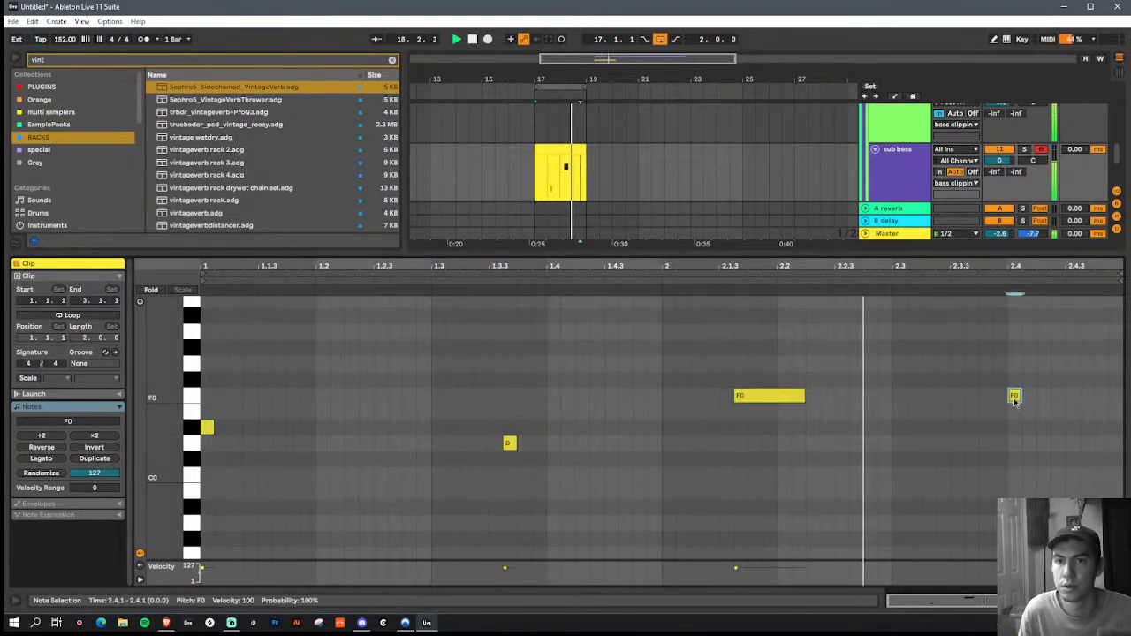
pyautogui.doubleClick(1058, 398)
pyautogui.moveTo(1053, 397); pyautogui.dragTo(1036, 397)
pyautogui.doubleClick(1073, 397)
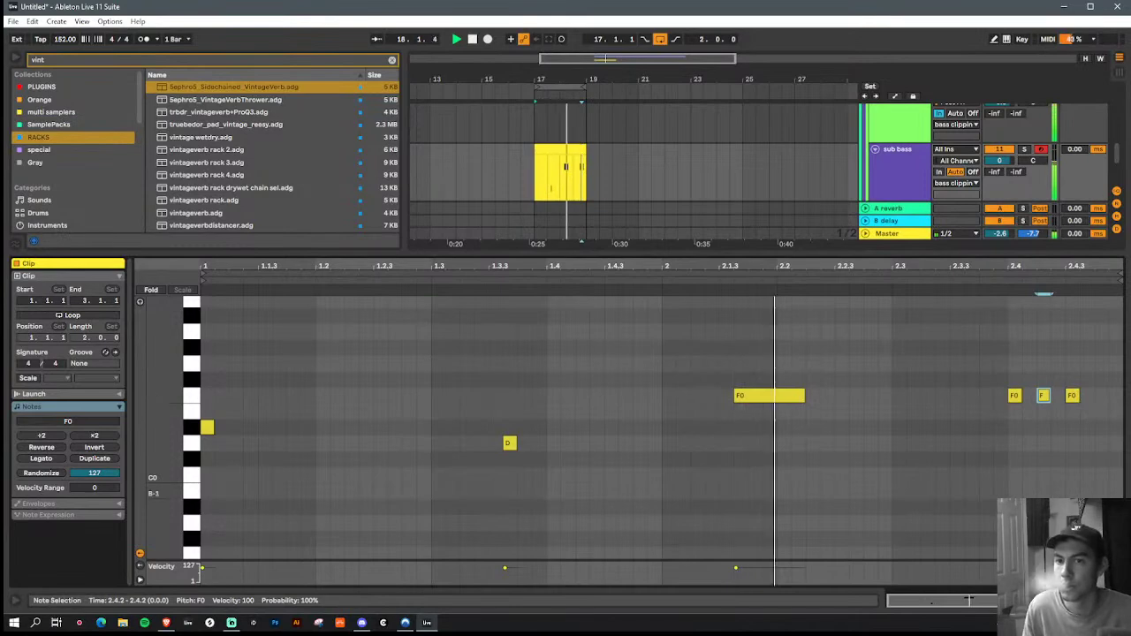
# Step: Check the glide, polyphony and bend range settings of the Phase Plant instruments on the sub bass and top tracks
pyautogui.hotkey('shift', 'Tab')
pyautogui.click(223, 467)
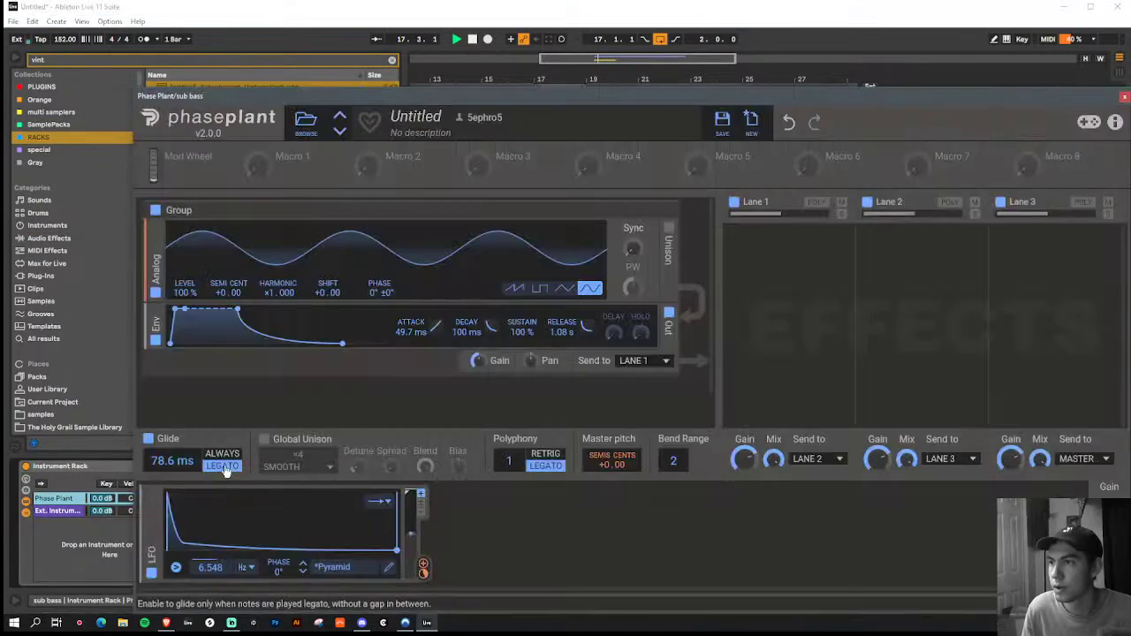
pyautogui.click(1124, 96)
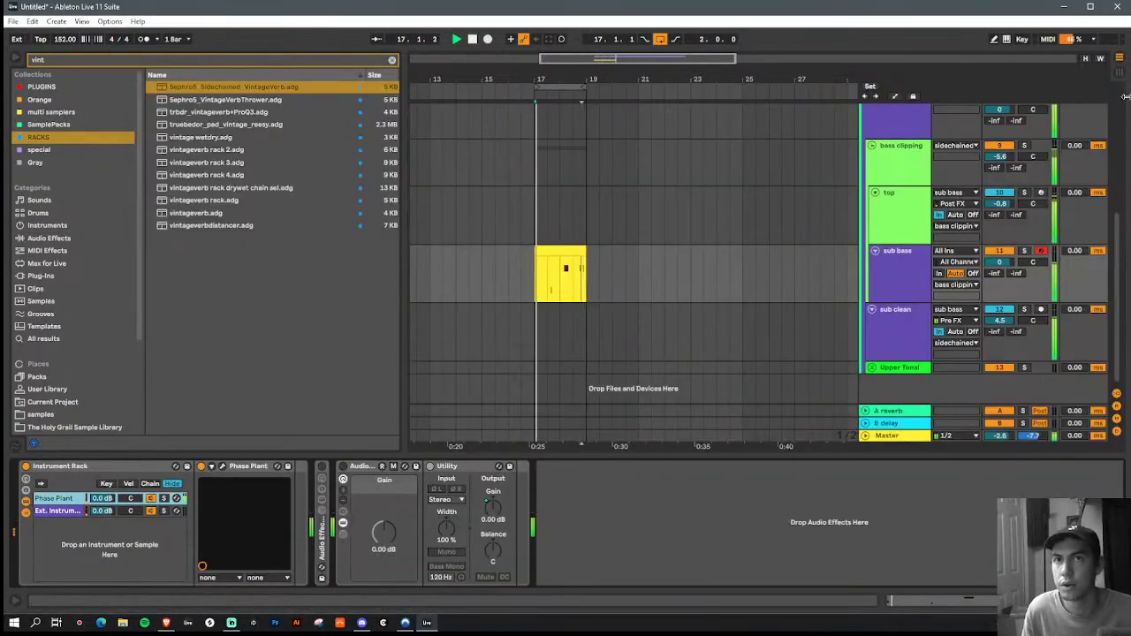
pyautogui.click(906, 221)
pyautogui.click(281, 467)
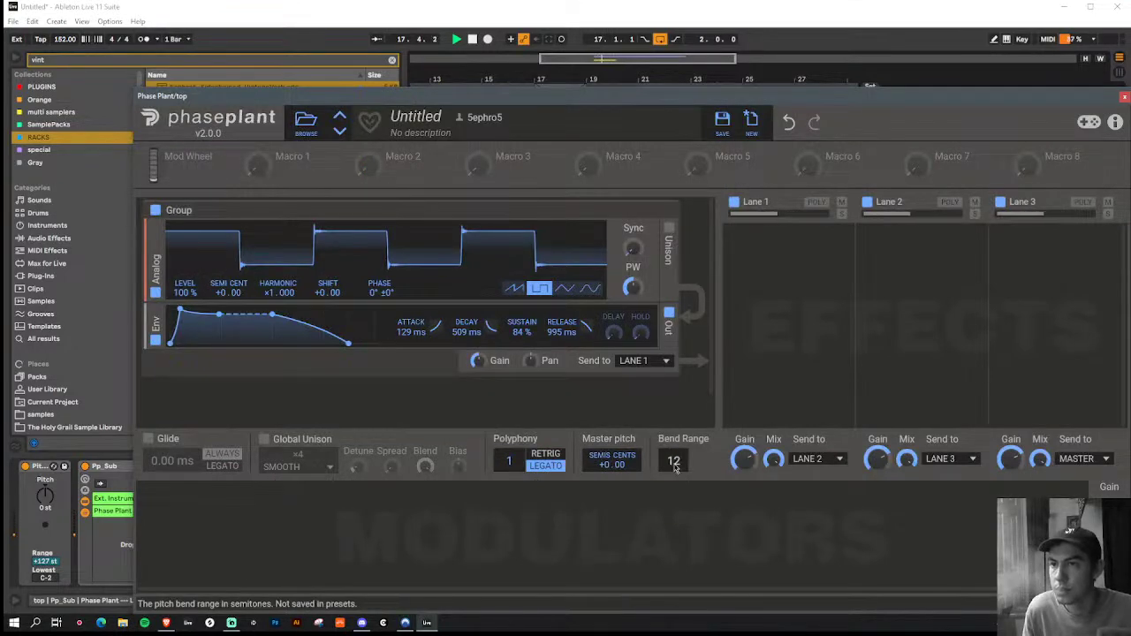
pyautogui.click(1125, 99)
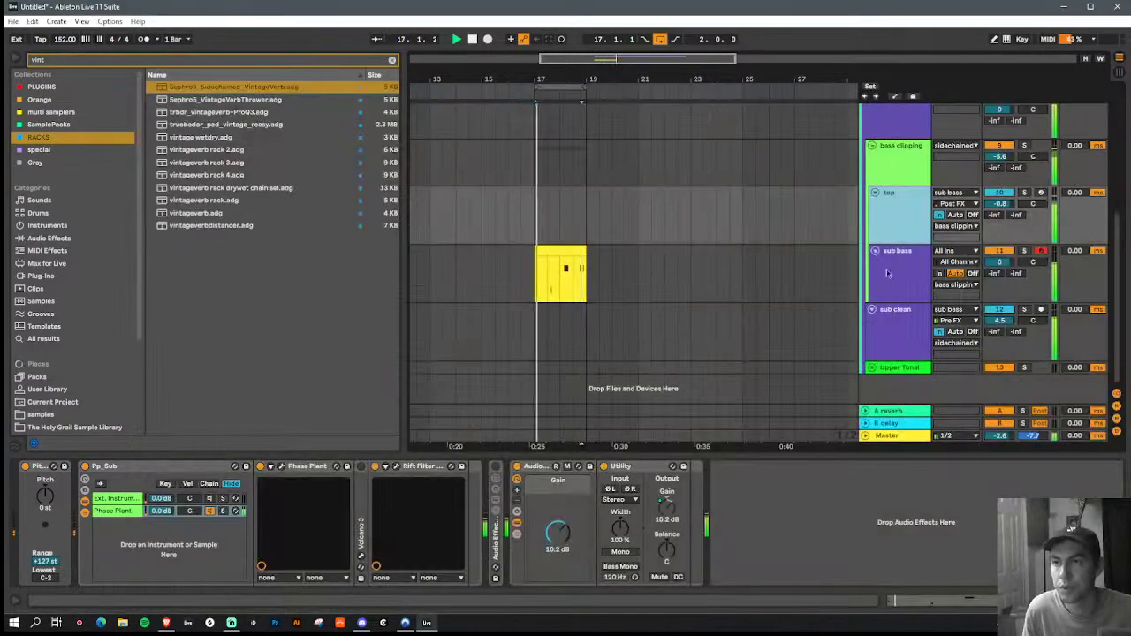
# Step: Duplicate the two-bar sub bass clip so that the pattern repeats from bar 19 to bar 21
pyautogui.click(564, 252)
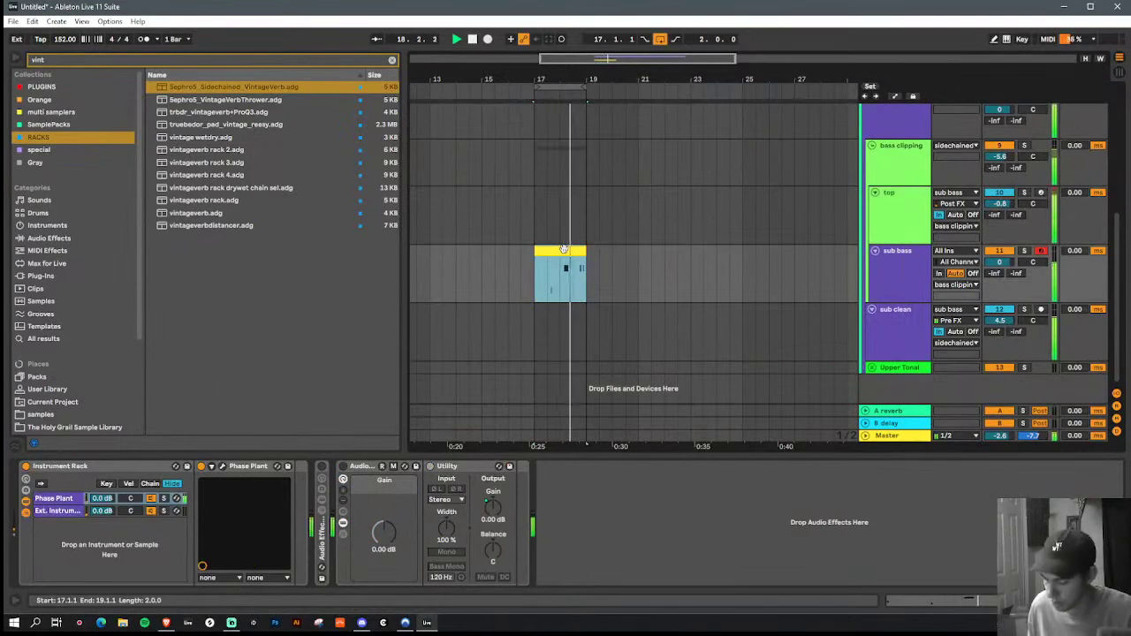
pyautogui.hotkey('ctrl', 'd')
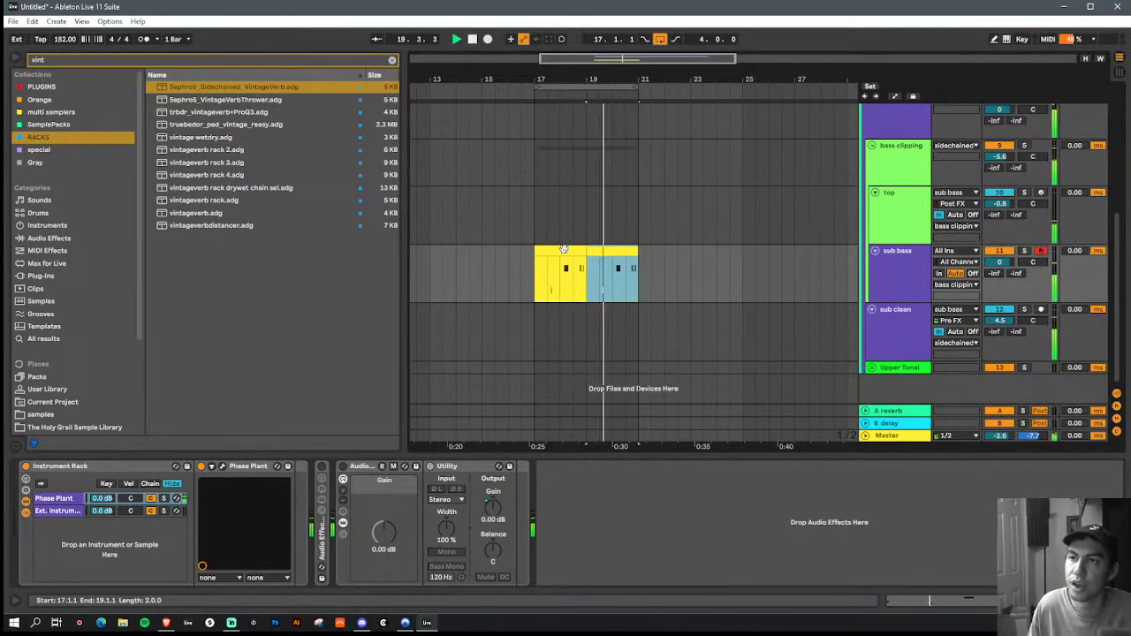
# Step: Delete the ClassicBreak sampler chain from the ltl snr pad's instrument rack on the kick snare track
pyautogui.scroll(5, 570, 255)
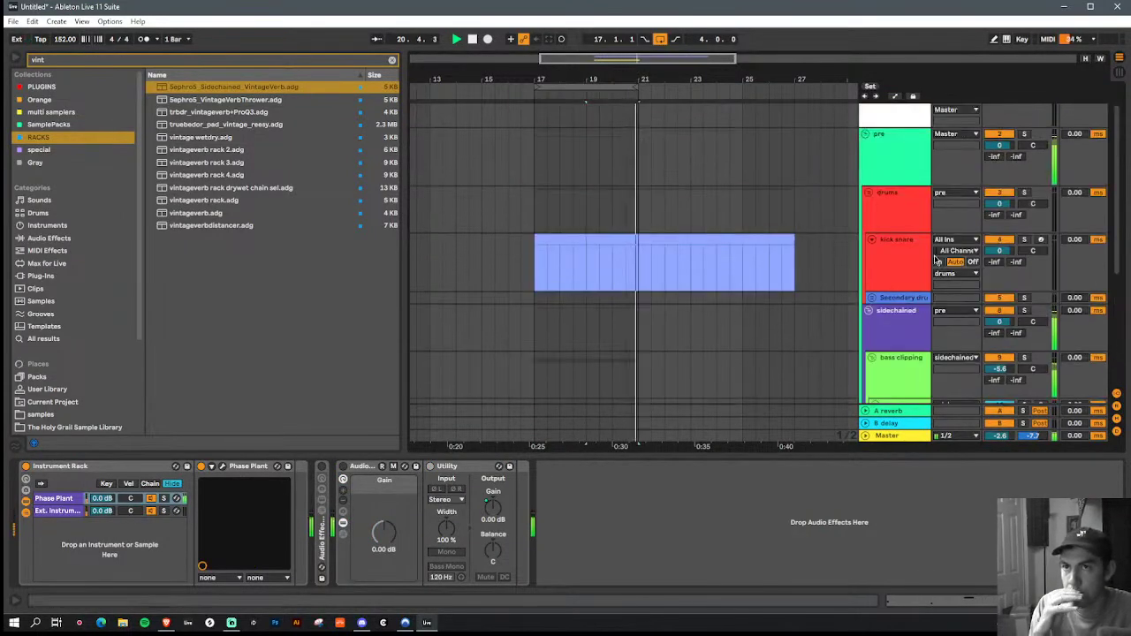
pyautogui.click(896, 256)
pyautogui.click(158, 537)
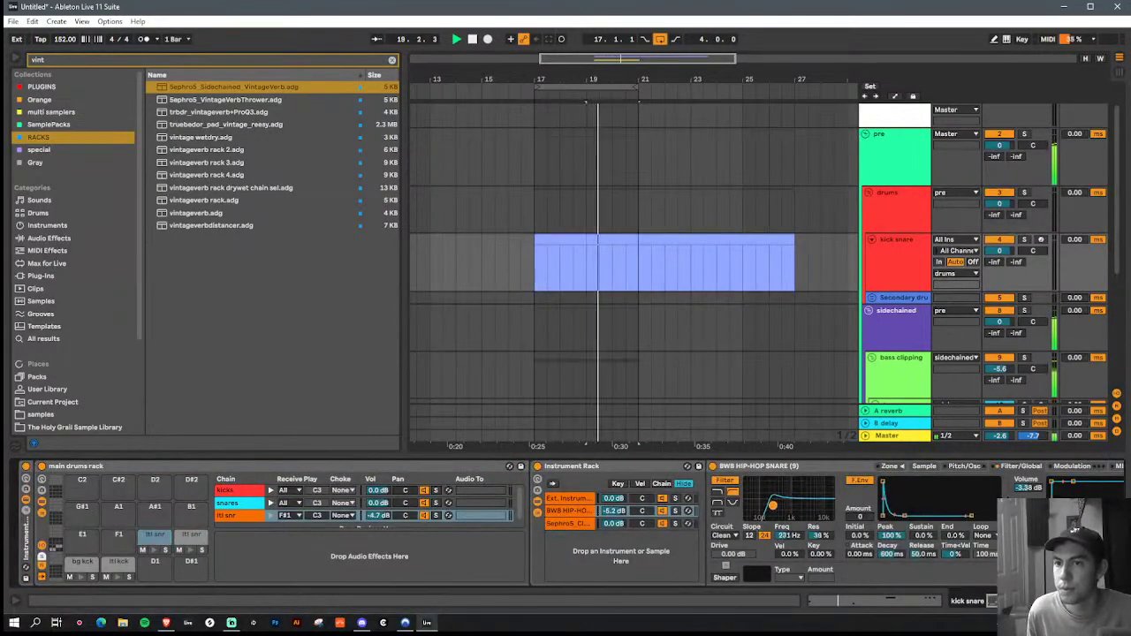
pyautogui.click(564, 524)
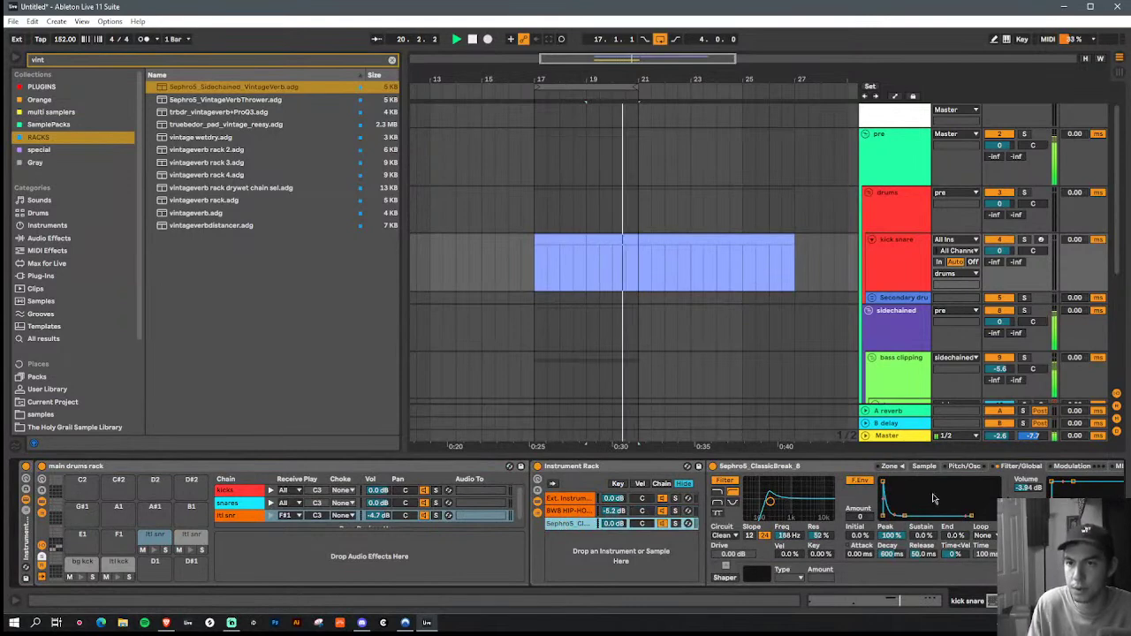
pyautogui.press('Delete')
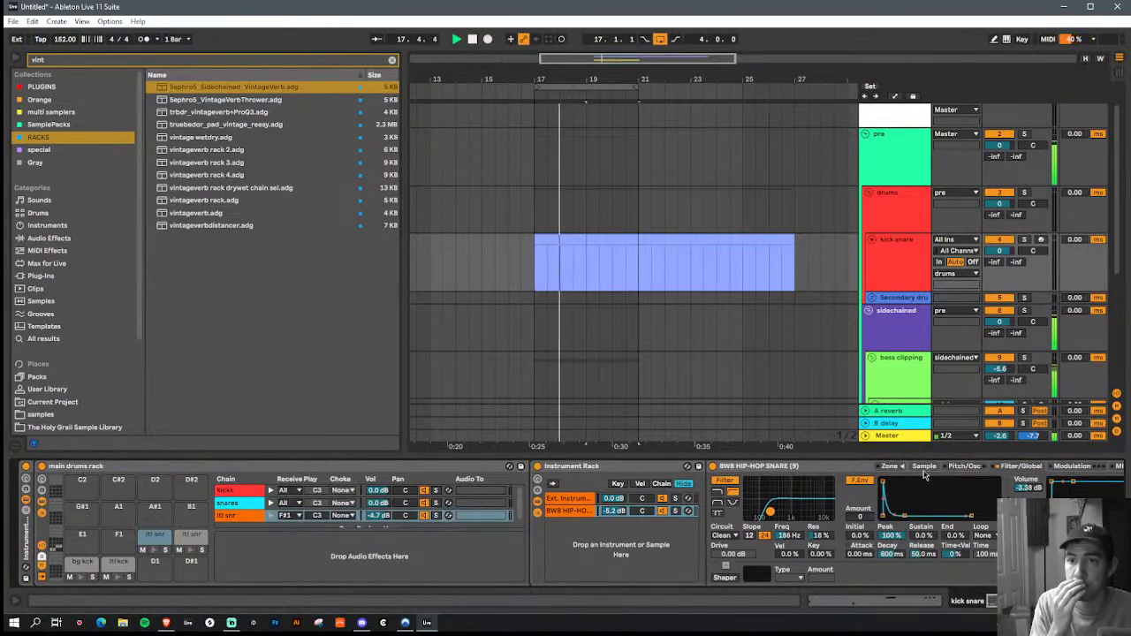
# Step: Search the whole library for anvil and replace the BWB HIP-HOP SNARE (9) sample with Cymatics - Trinity Small Anvil 7.wav
pyautogui.click(923, 466)
pyautogui.write('anvil')
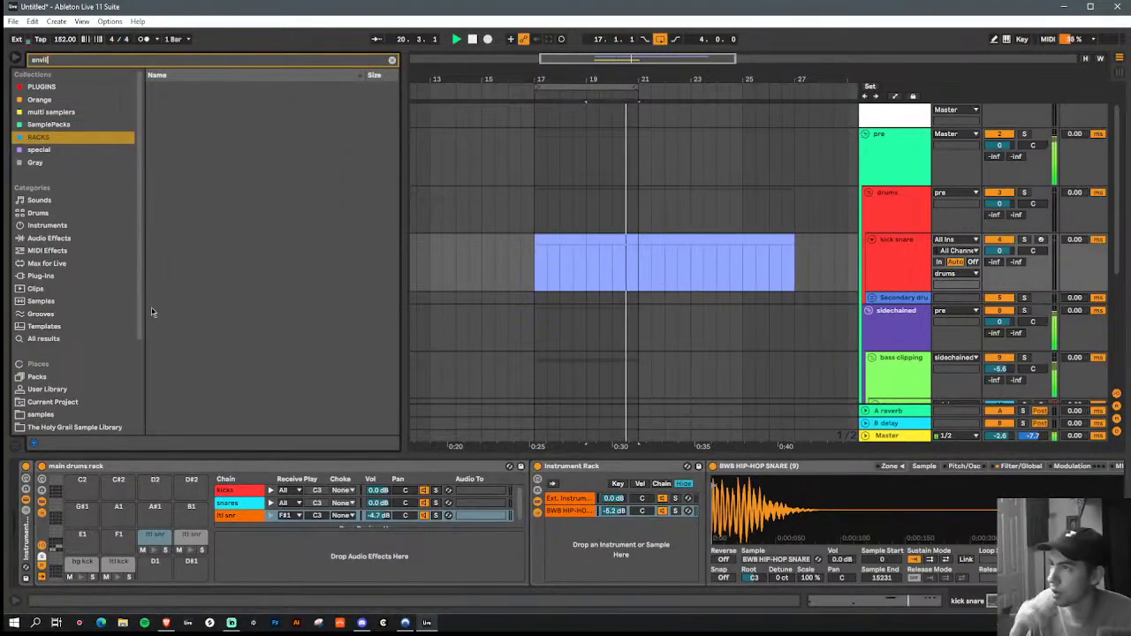
pyautogui.click(74, 339)
pyautogui.click(179, 315)
pyautogui.scroll(-1, 200, 334)
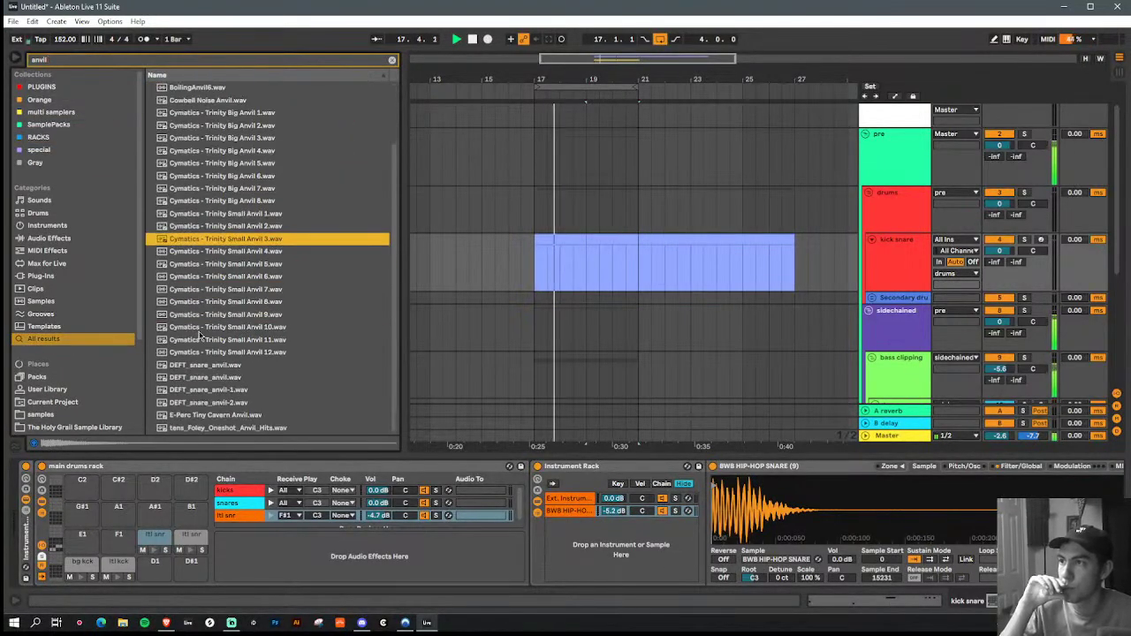
pyautogui.scroll(-1, 201, 332)
pyautogui.click(212, 290)
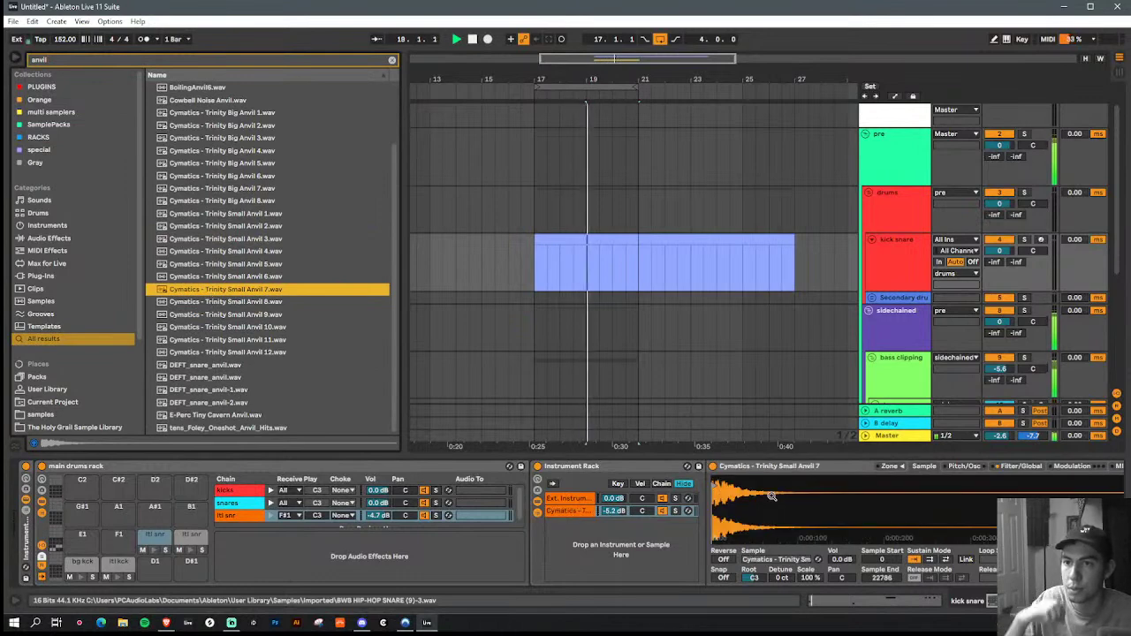
# Step: Place a short G1 snare hit at 1.3 in the kick snare clip and duplicate it to 2.3
pyautogui.doubleClick(569, 243)
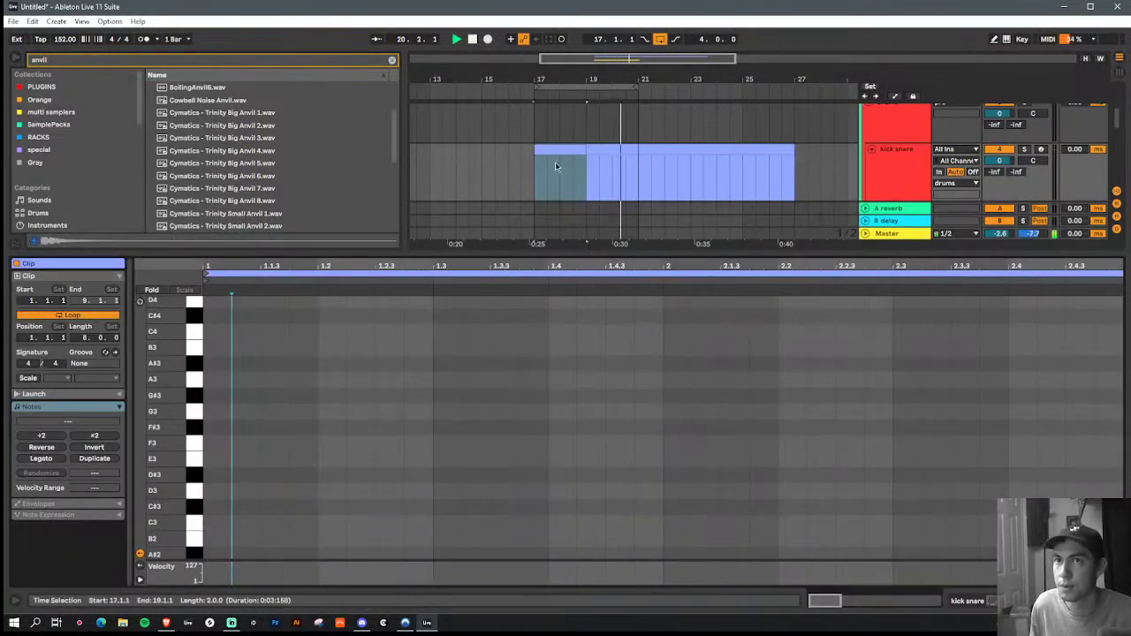
pyautogui.scroll(-5, 551, 456)
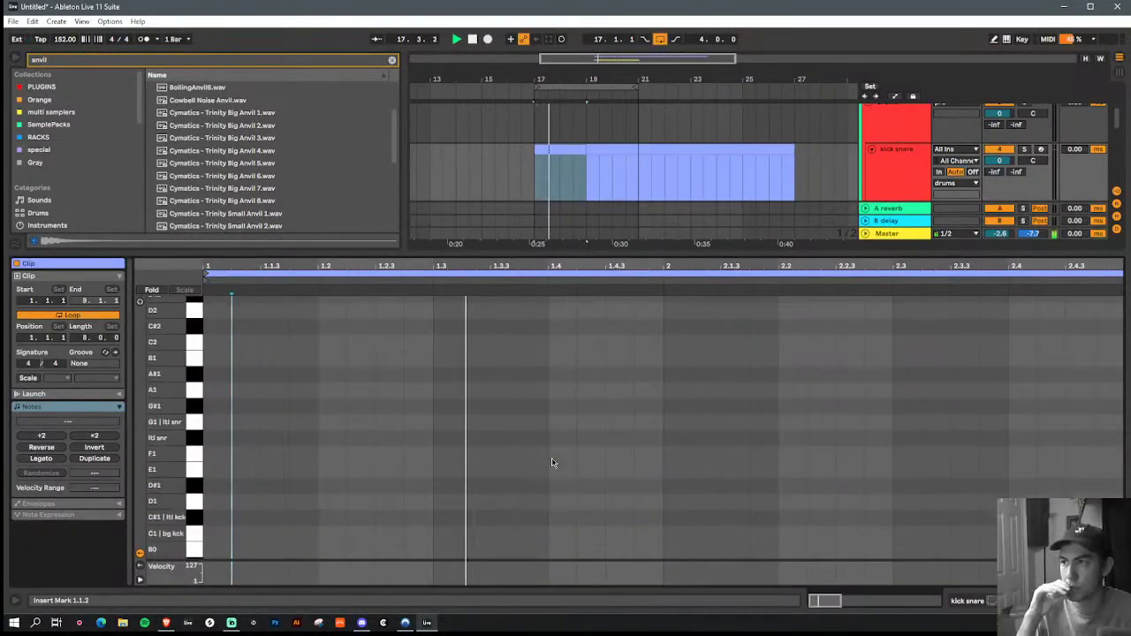
pyautogui.doubleClick(441, 423)
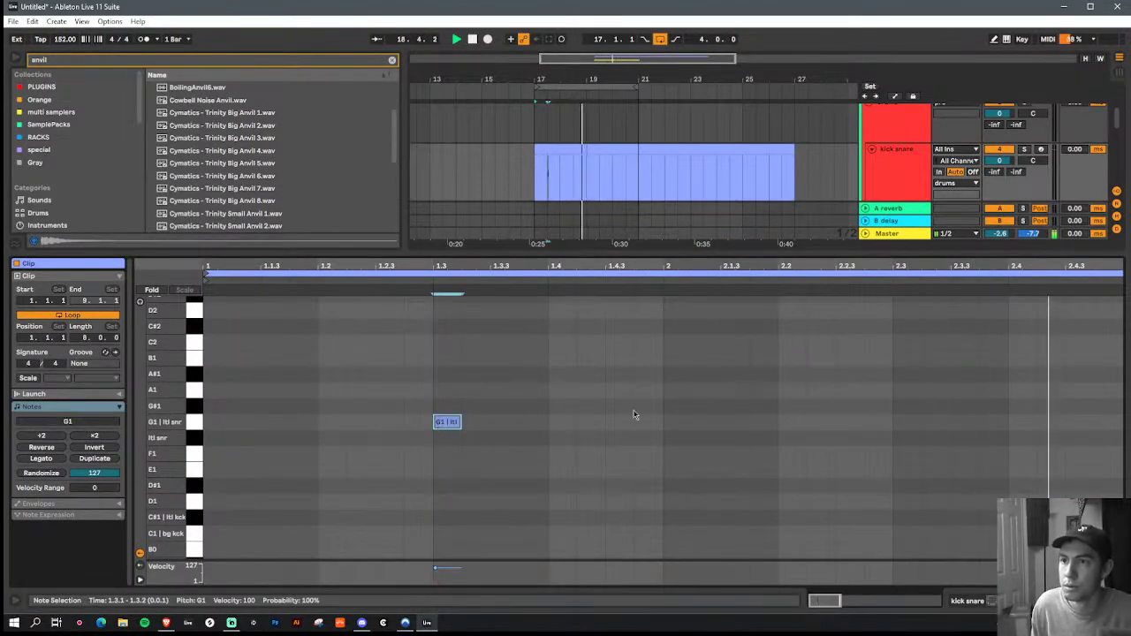
pyautogui.hotkey('ctrl', 'd')
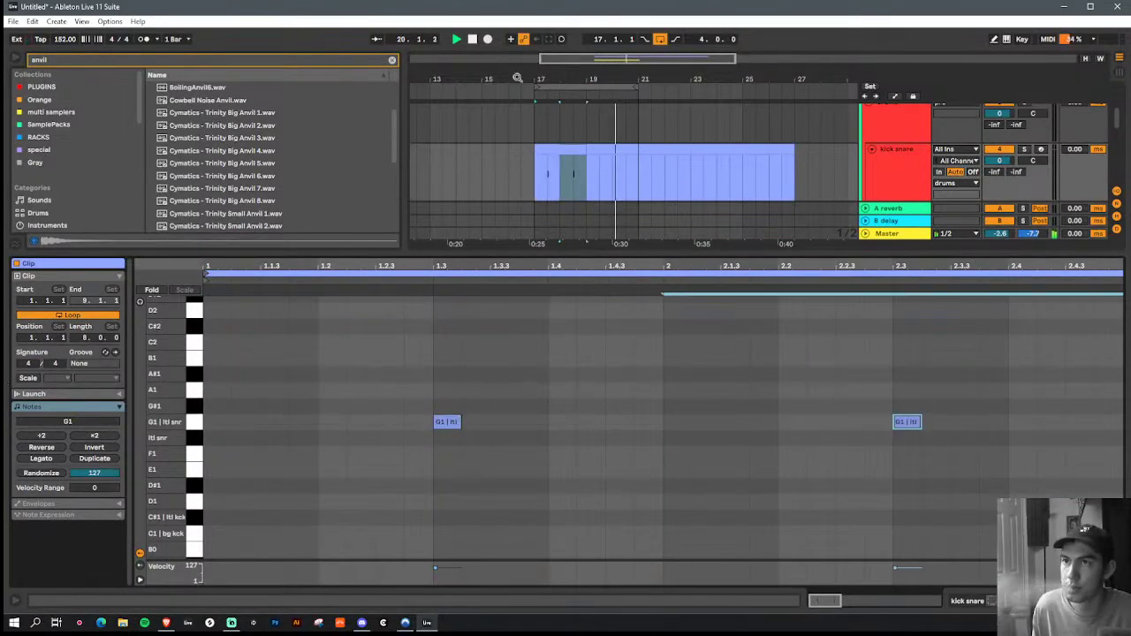
# Step: Repeat the snare hits through bar 21 as one four-bar clip and transpose all four notes down to F#1
pyautogui.moveTo(534, 174)
pyautogui.mouseDown()
pyautogui.moveTo(638, 175)
pyautogui.moveTo(522, 177)
pyautogui.moveTo(539, 175)
pyautogui.mouseUp()
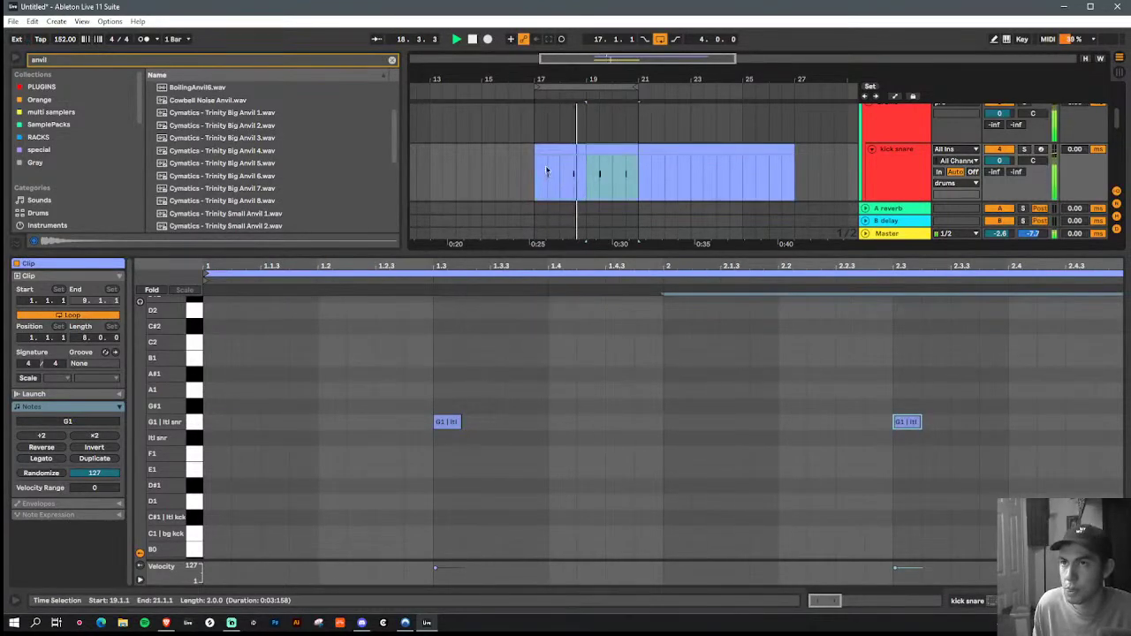
pyautogui.click(542, 144)
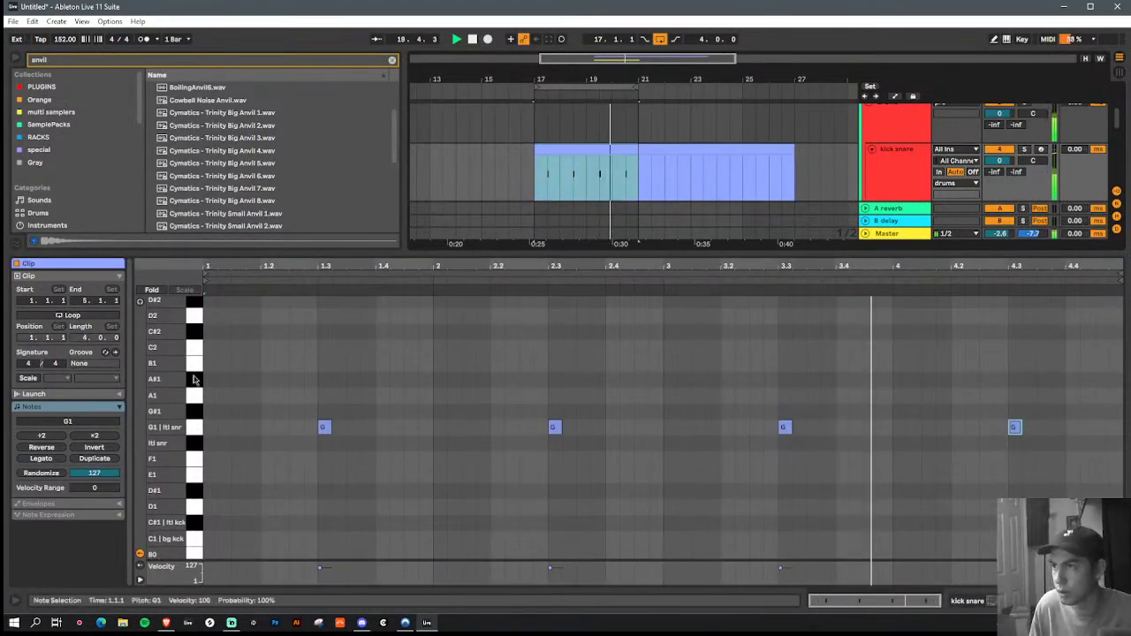
pyautogui.hotkey('ctrl', 'a')
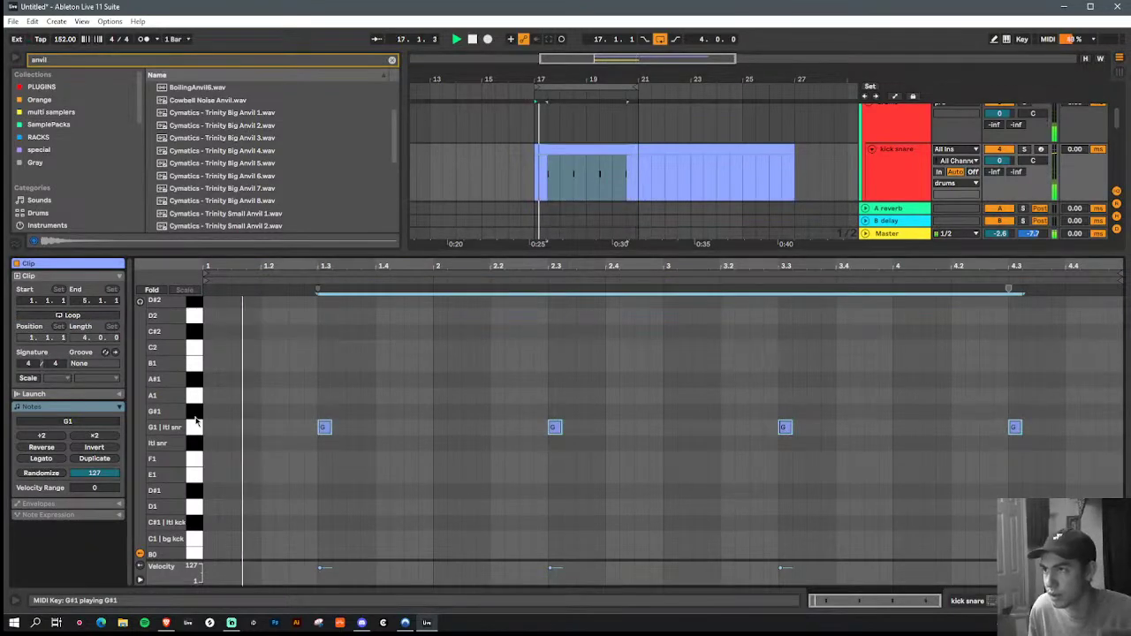
pyautogui.press('Down')
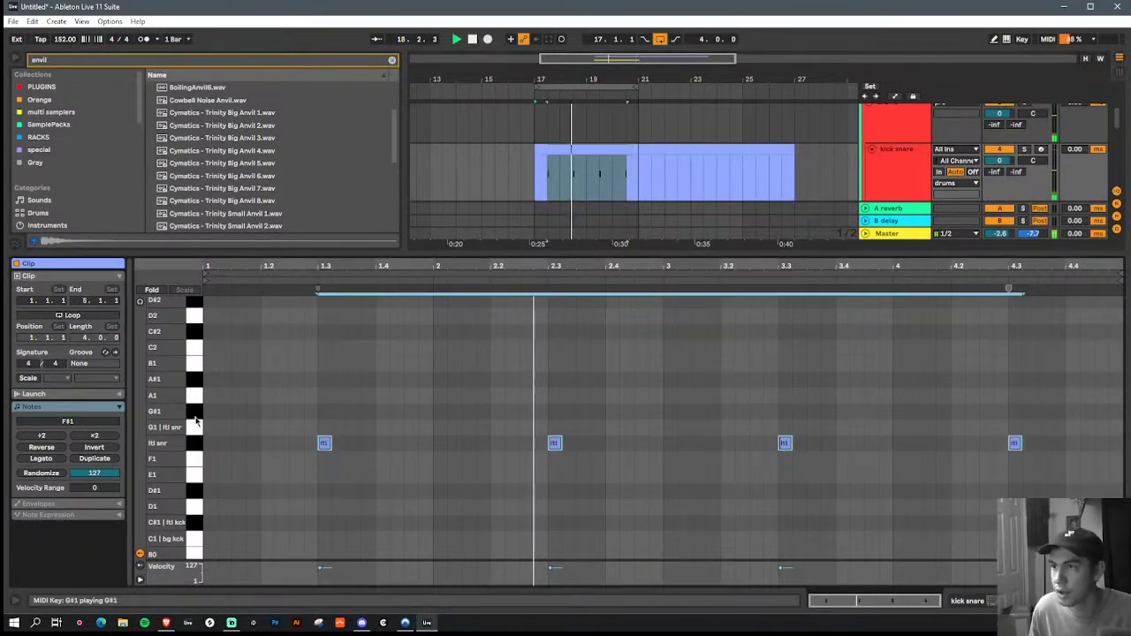
# Step: Reshape the anvil sampler's volume envelope to a 397 ms decay with the sustain at -inf dB
pyautogui.hotkey('shift', 'Tab')
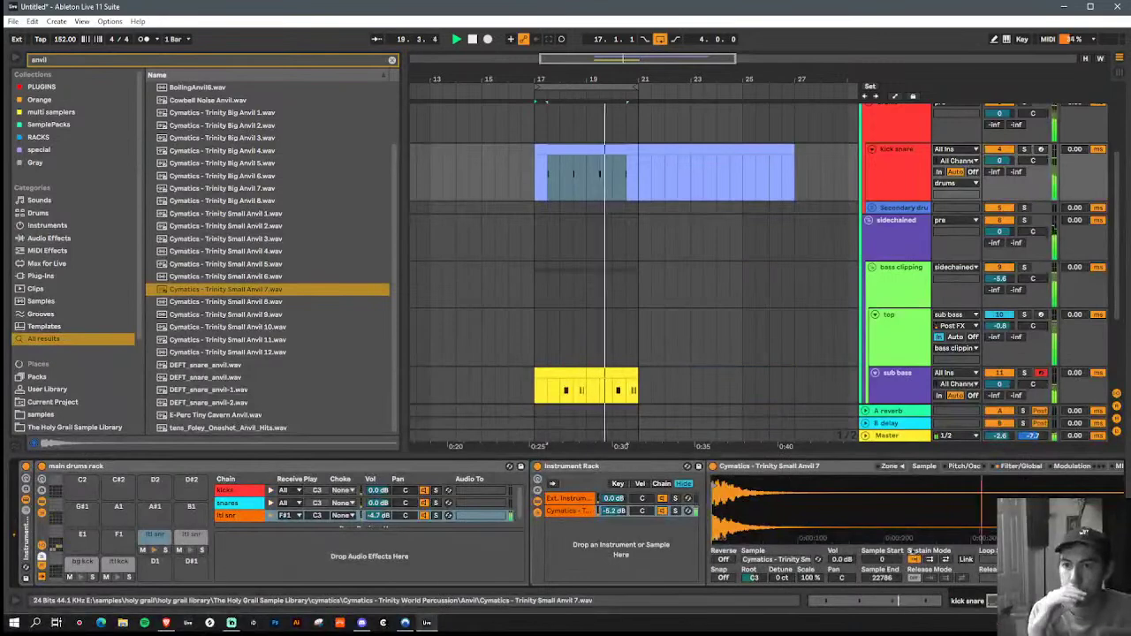
pyautogui.hscroll(2, 870, 495)
pyautogui.click(825, 468)
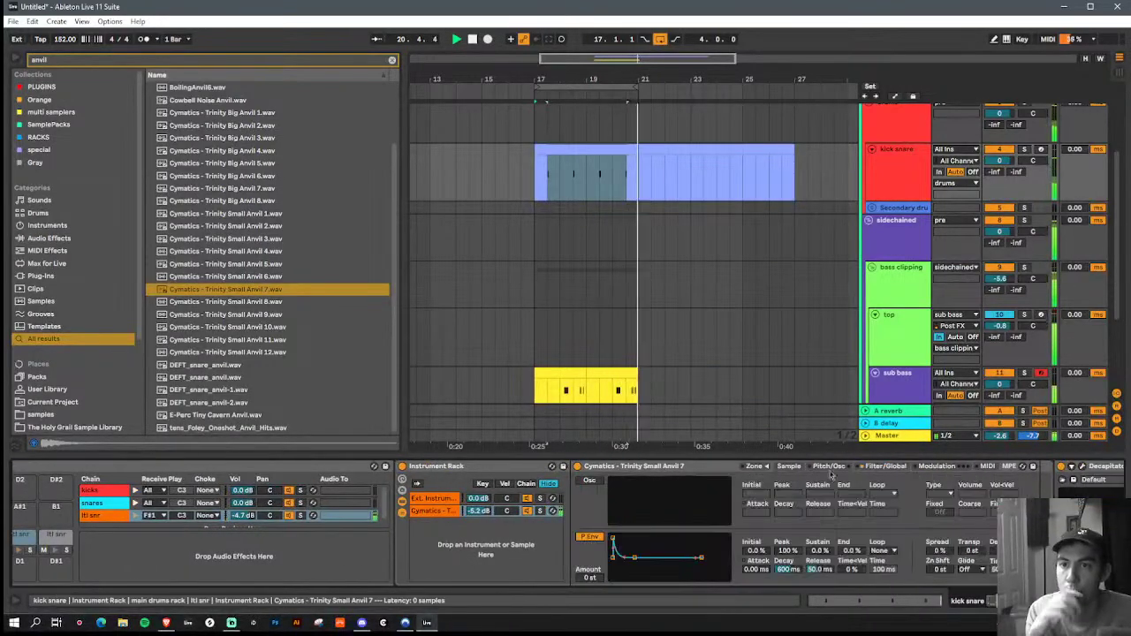
pyautogui.click(902, 466)
pyautogui.moveTo(918, 482); pyautogui.dragTo(953, 519)
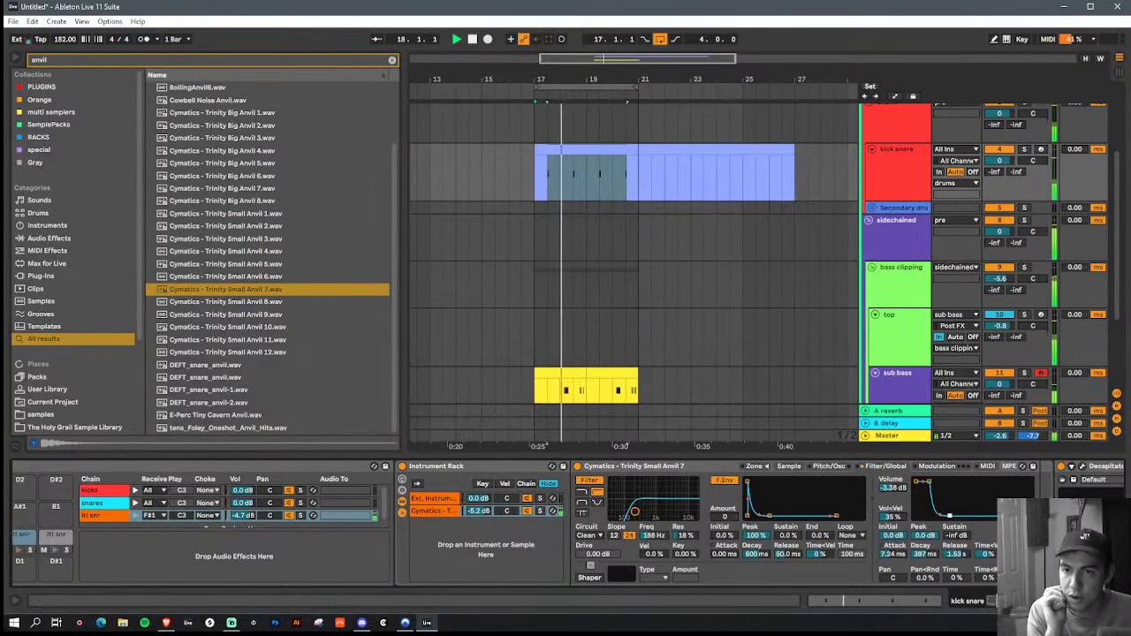
# Step: Search the library for clap, browse the samples and add AndrewHuang_WMD_clap_one_shot_harsh_3.wav as a new layer in the snare's instrument rack
pyautogui.doubleClick(232, 61)
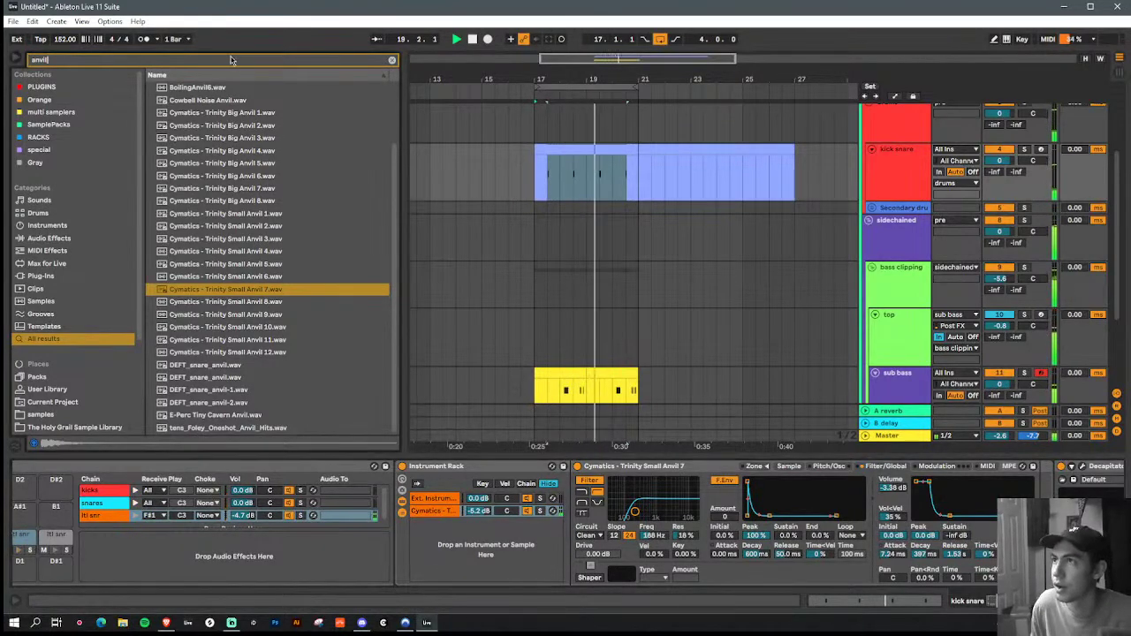
pyautogui.write('clap')
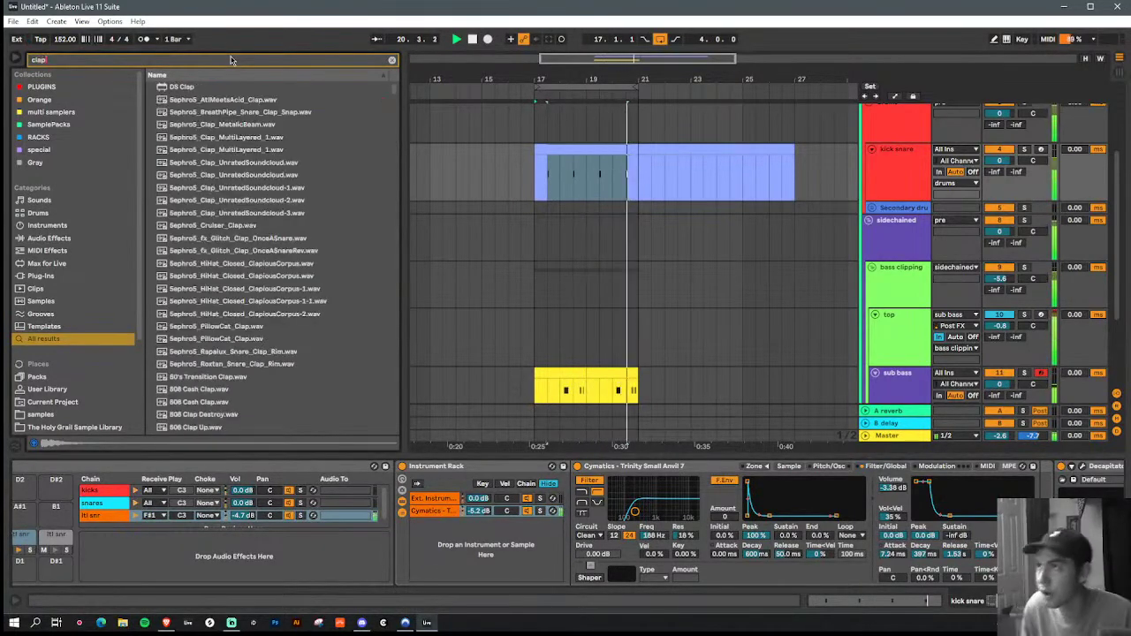
pyautogui.click(220, 292)
pyautogui.scroll(-8, 230, 366)
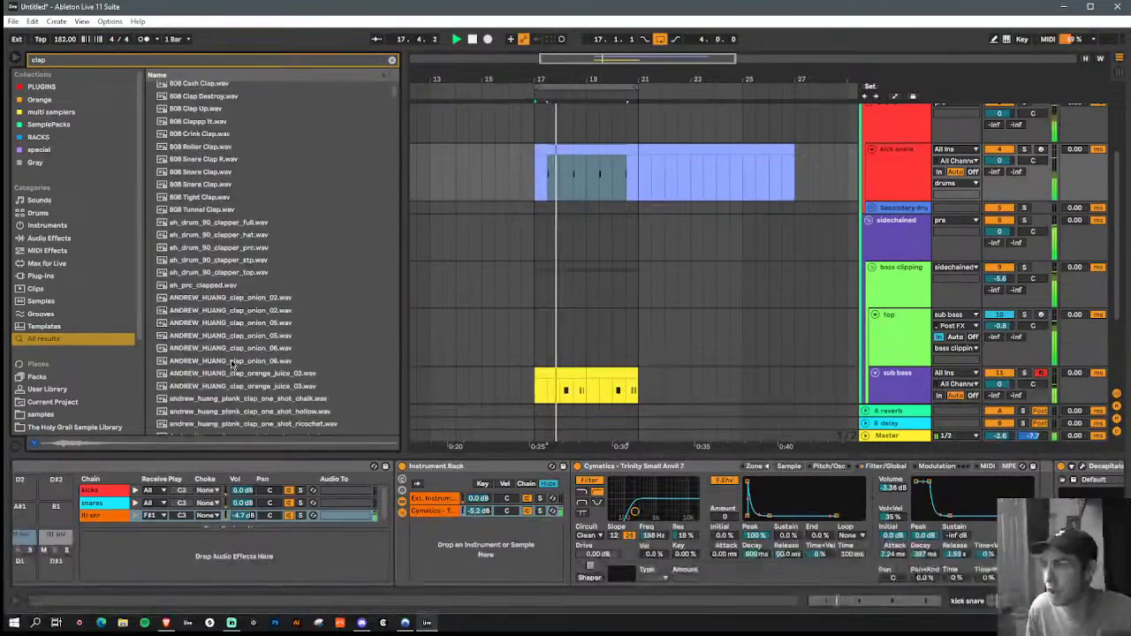
pyautogui.click(233, 367)
pyautogui.scroll(-6, 233, 368)
pyautogui.click(234, 362)
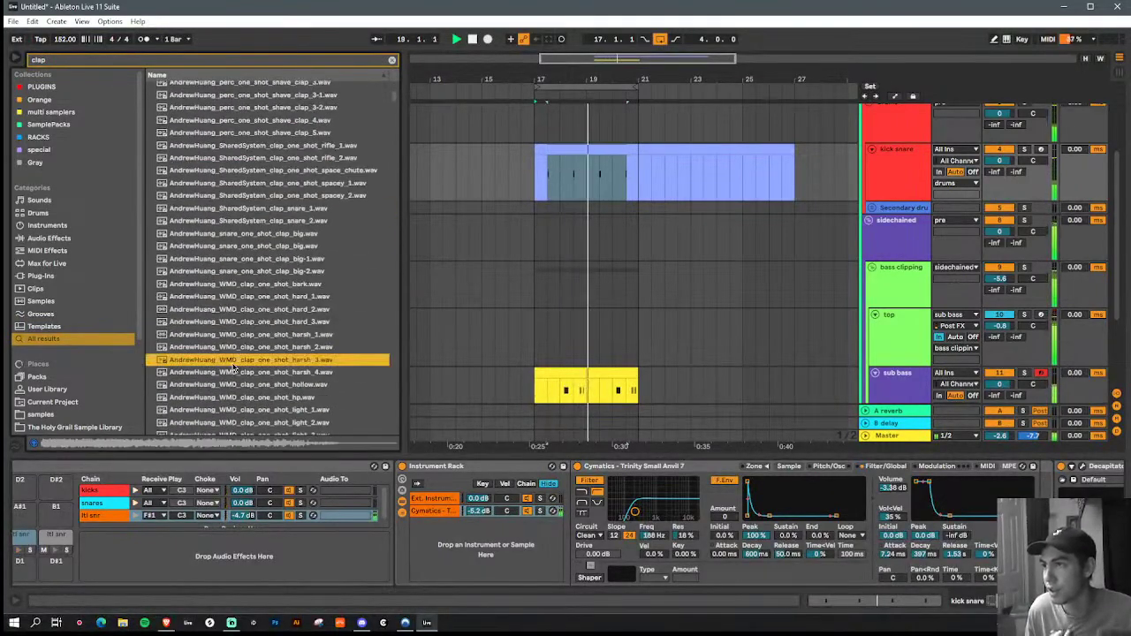
pyautogui.scroll(-3, 230, 265)
pyautogui.moveTo(228, 258); pyautogui.dragTo(460, 541)
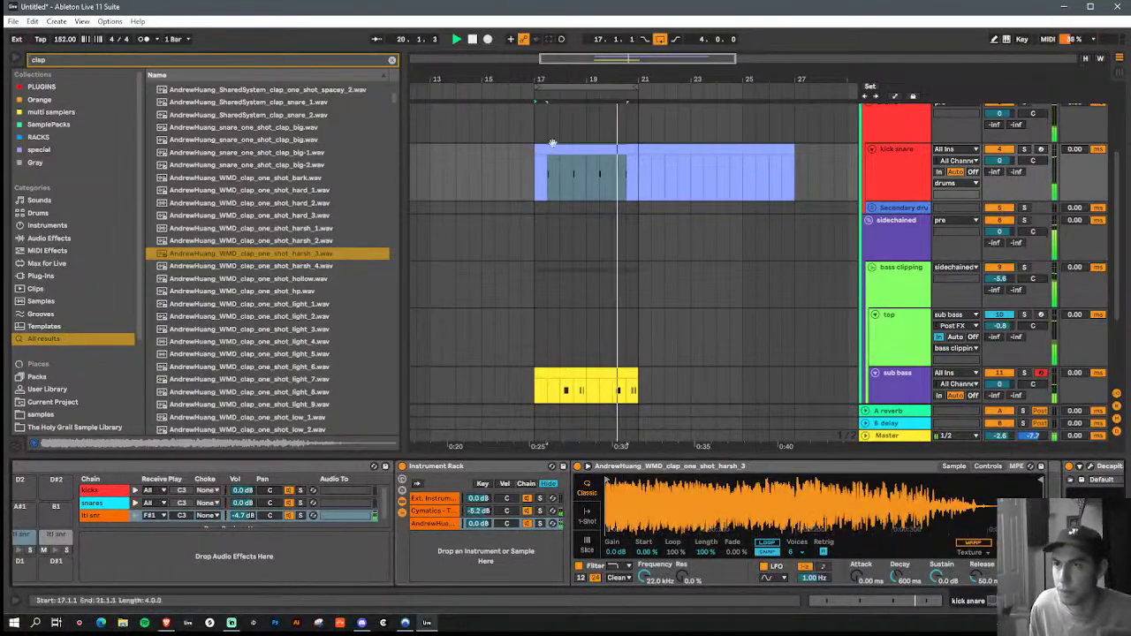
# Step: Add short C1 big kick notes at 1.1 and 1.4 in the four-bar kick snare clip
pyautogui.doubleClick(581, 151)
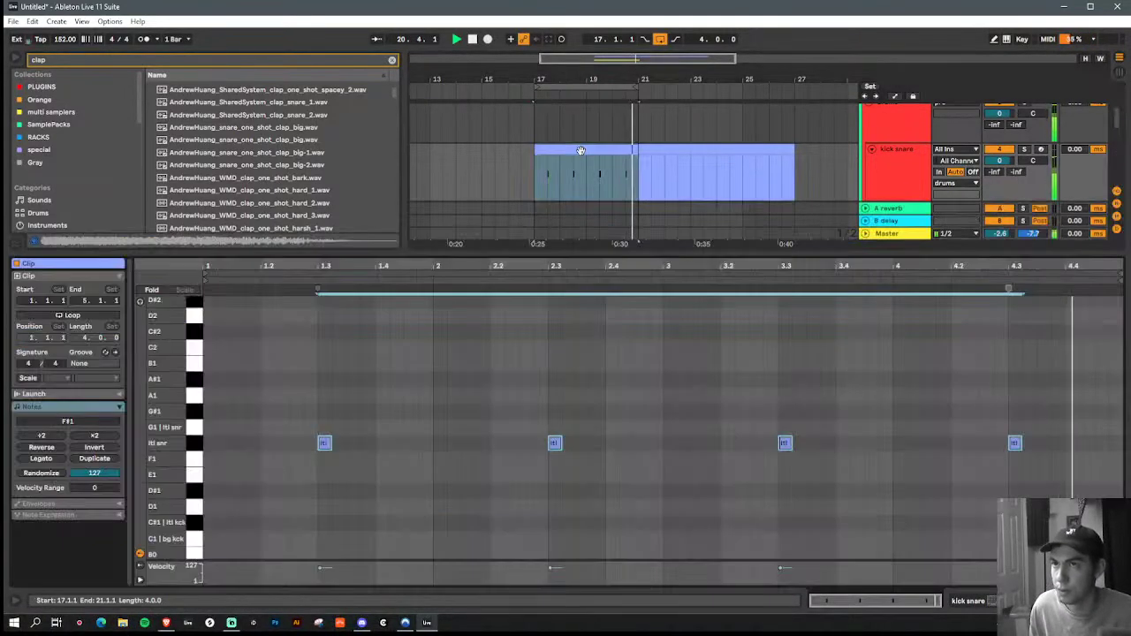
pyautogui.doubleClick(210, 538)
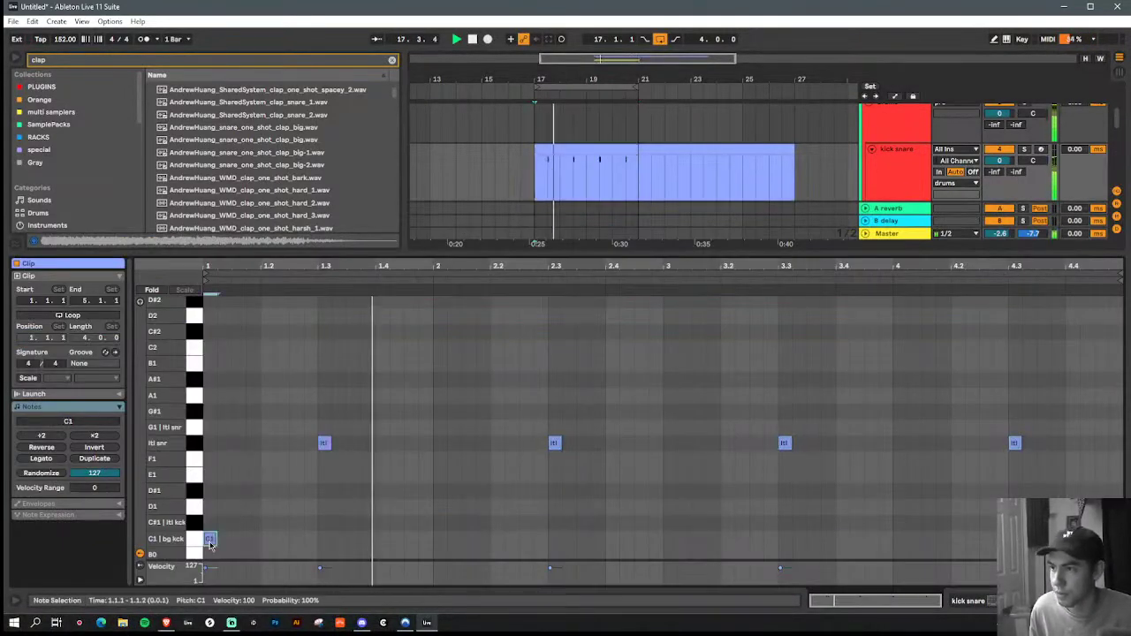
pyautogui.doubleClick(355, 540)
pyautogui.moveTo(355, 540); pyautogui.dragTo(384, 540)
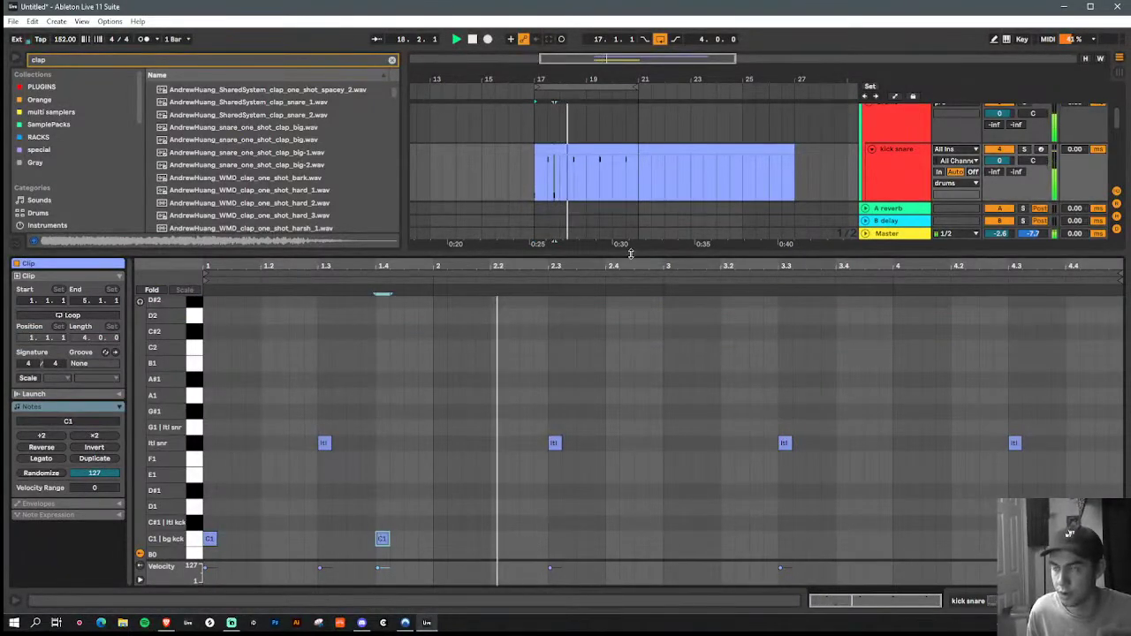
# Step: Select the two C1 kick notes with the clip's opening section and loop that section from 1.1.1 with a length of 1.3.3
pyautogui.moveTo(662, 544); pyautogui.dragTo(202, 534)
pyautogui.hotkey('ctrl', 'l')
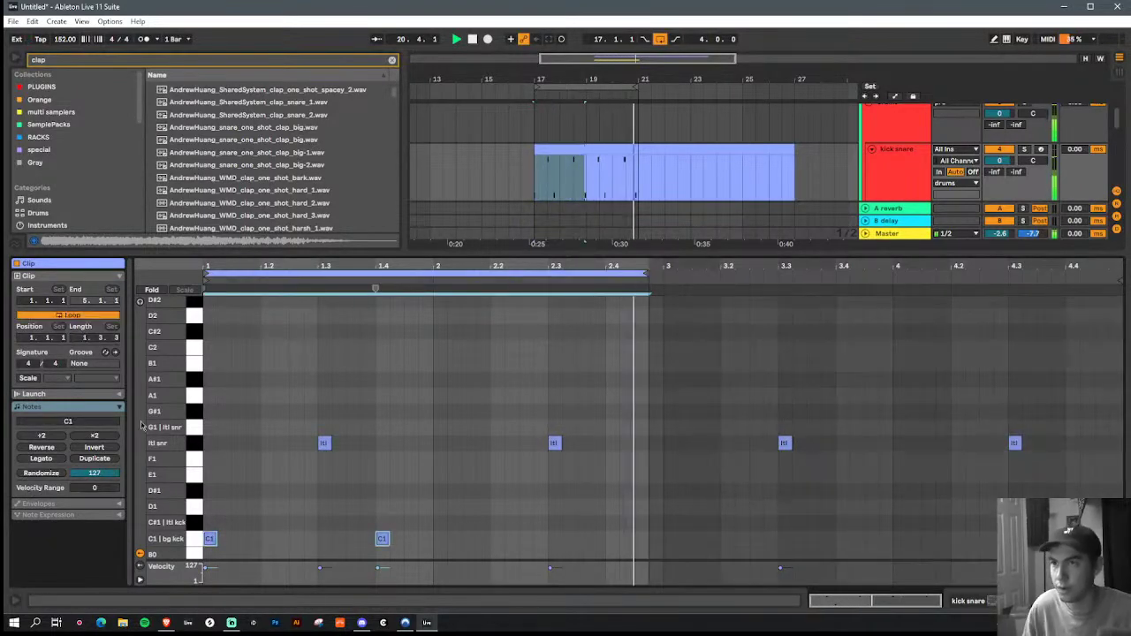
# Step: Extend the kick snare clip's loop to a length of 2 bars
pyautogui.moveTo(645, 277); pyautogui.dragTo(663, 277)
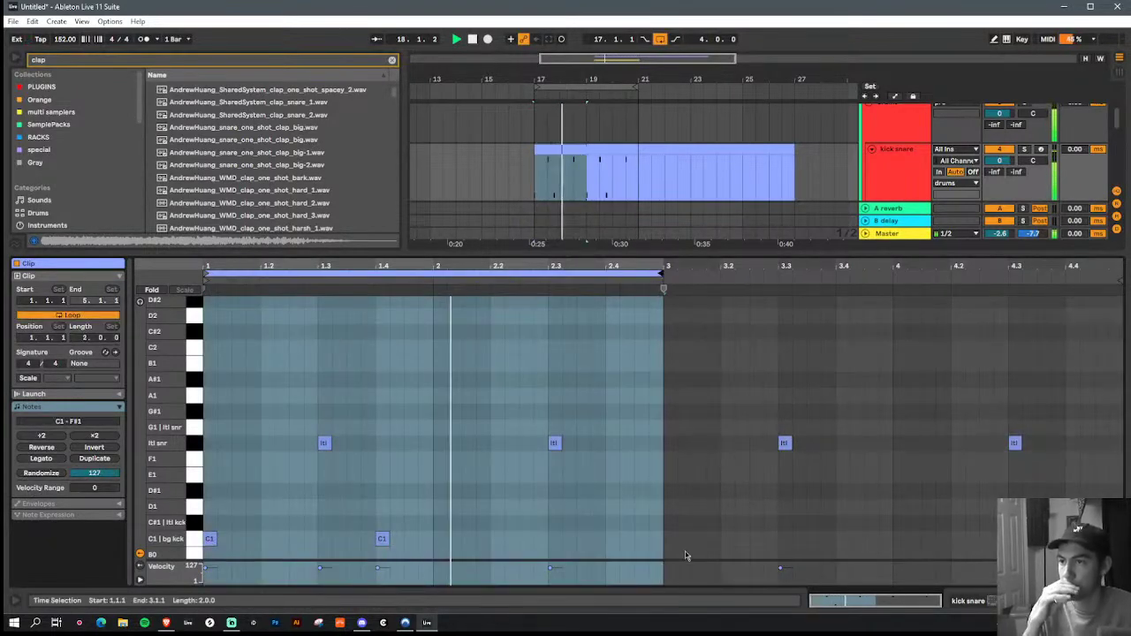
pyautogui.hotkey('ctrl', 'alt', 'l')
# Step: In the first sub bass clip, move the D0 note to 1.4 and shift and shorten the long F0 note to start at 2.2
pyautogui.click(708, 254)
pyautogui.doubleClick(566, 386)
pyautogui.moveTo(760, 398); pyautogui.dragTo(765, 400)
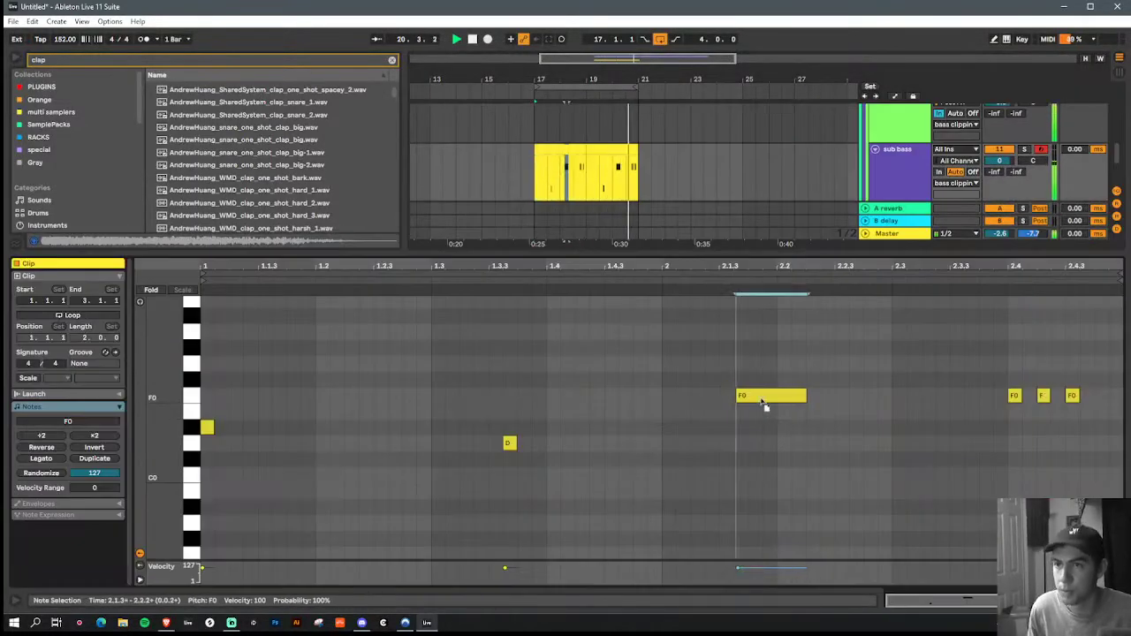
pyautogui.moveTo(510, 444); pyautogui.dragTo(553, 444)
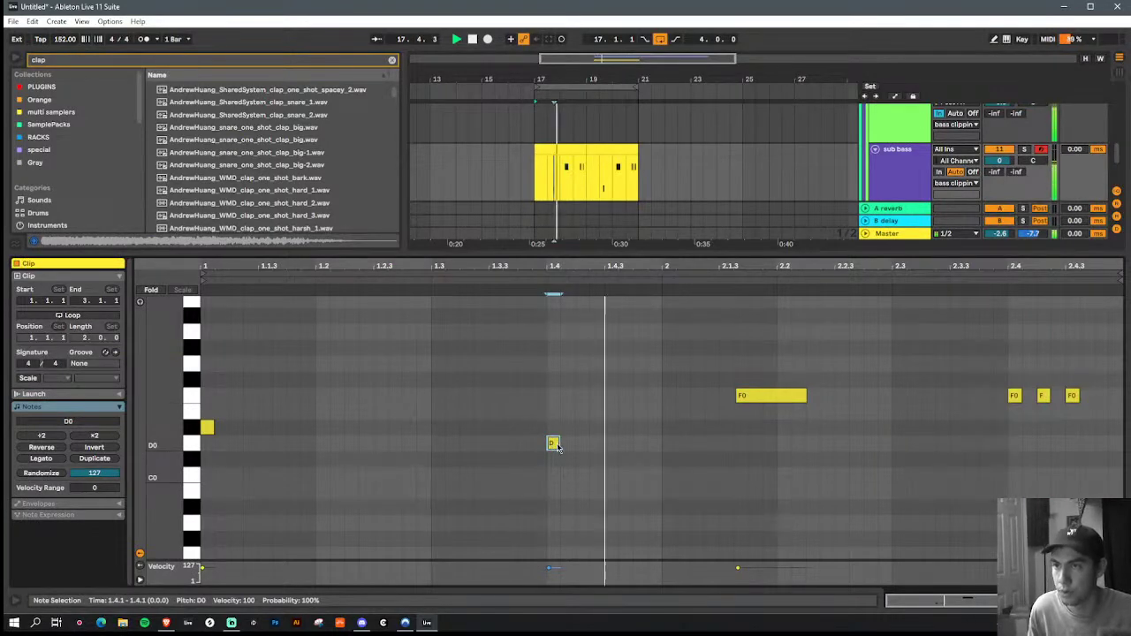
pyautogui.moveTo(770, 405); pyautogui.dragTo(819, 402)
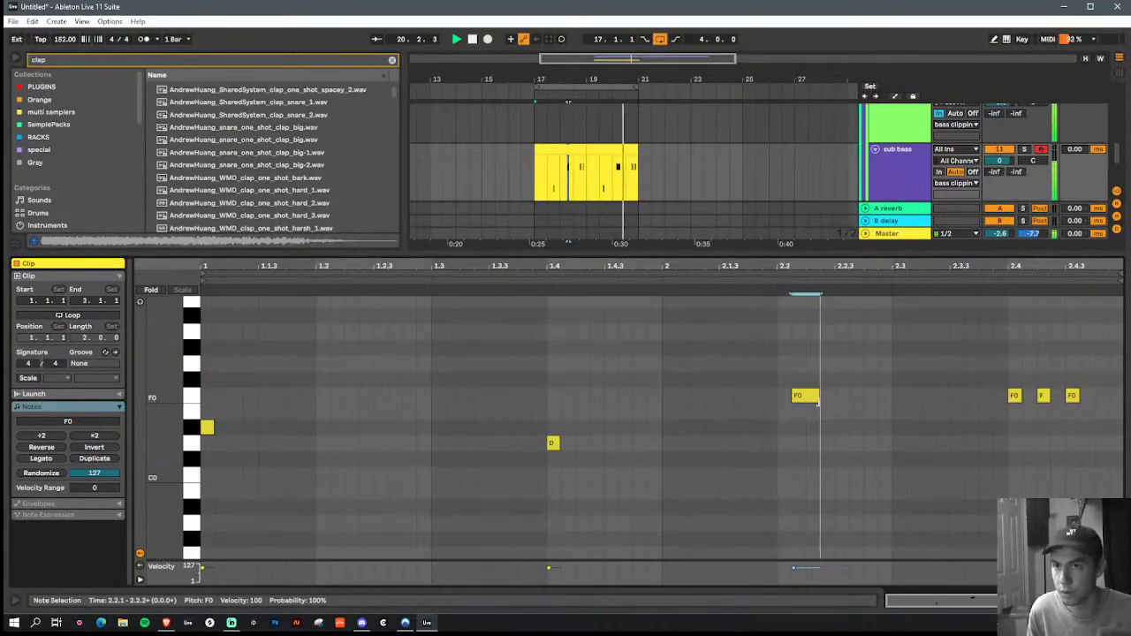
# Step: Duplicate the edited two-bar sub bass clip so the copy starts at bar 19
pyautogui.click(569, 153)
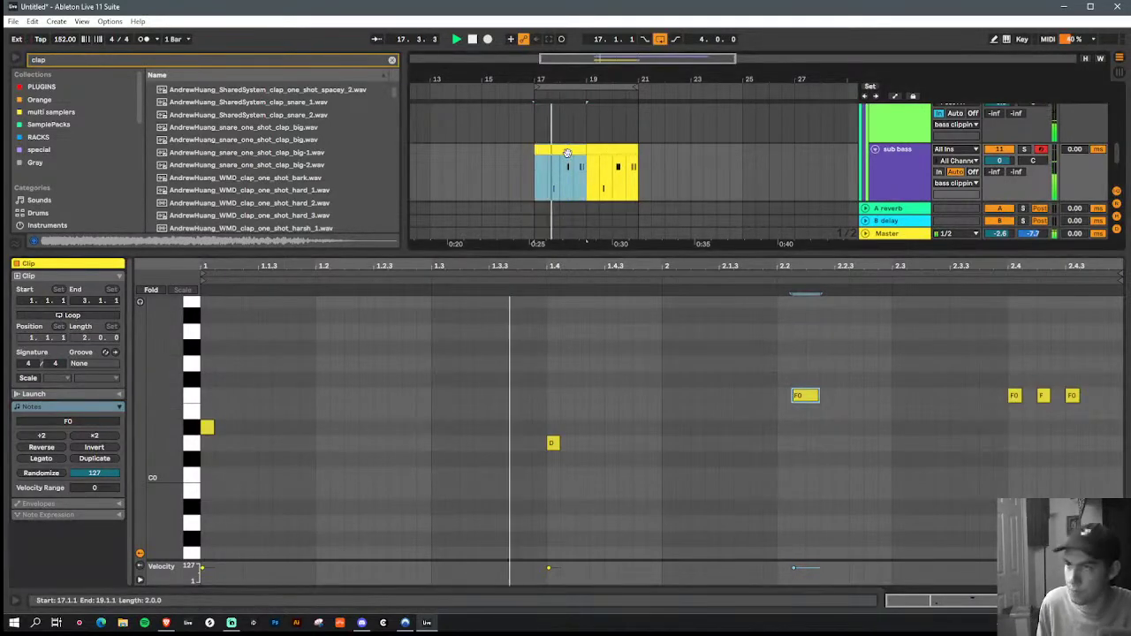
pyautogui.hotkey('ctrl', 'd')
pyautogui.hotkey('ctrl', 'alt', 'l')
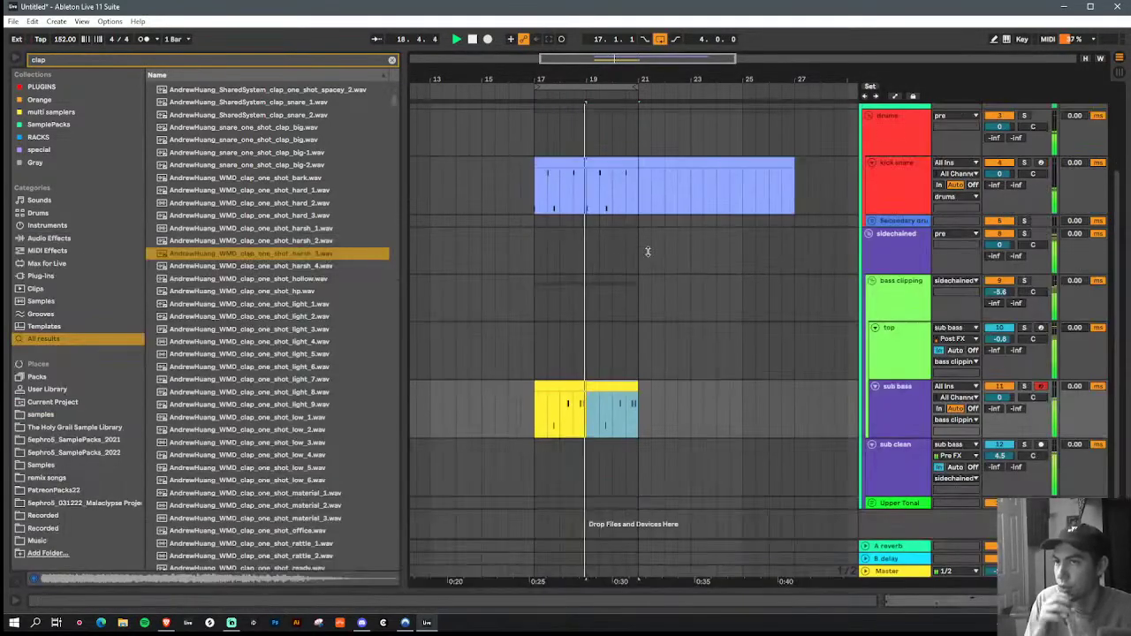
# Step: In the kick snare track's bg kck rack, set the ah_kick_chief volume to -31.0 dB and the Sephro5 ClassicBreak volume to -16.8 dB
pyautogui.scroll(2, 727, 293)
pyautogui.click(904, 242)
pyautogui.hotkey('ctrl', 'alt', 'l')
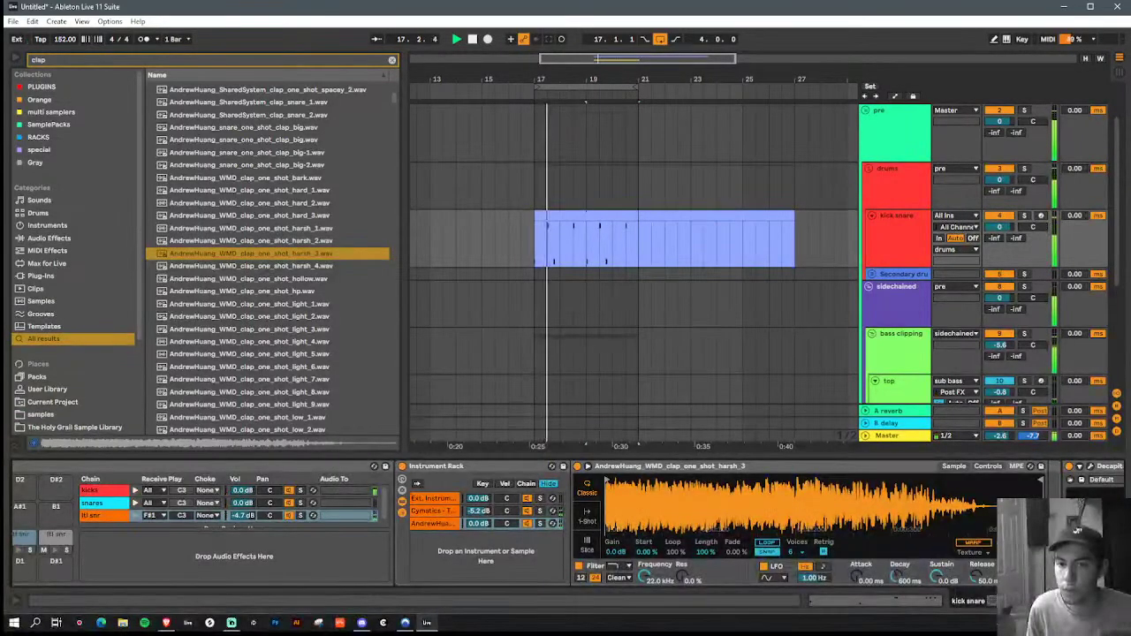
pyautogui.scroll(2, 482, 530)
pyautogui.click(81, 563)
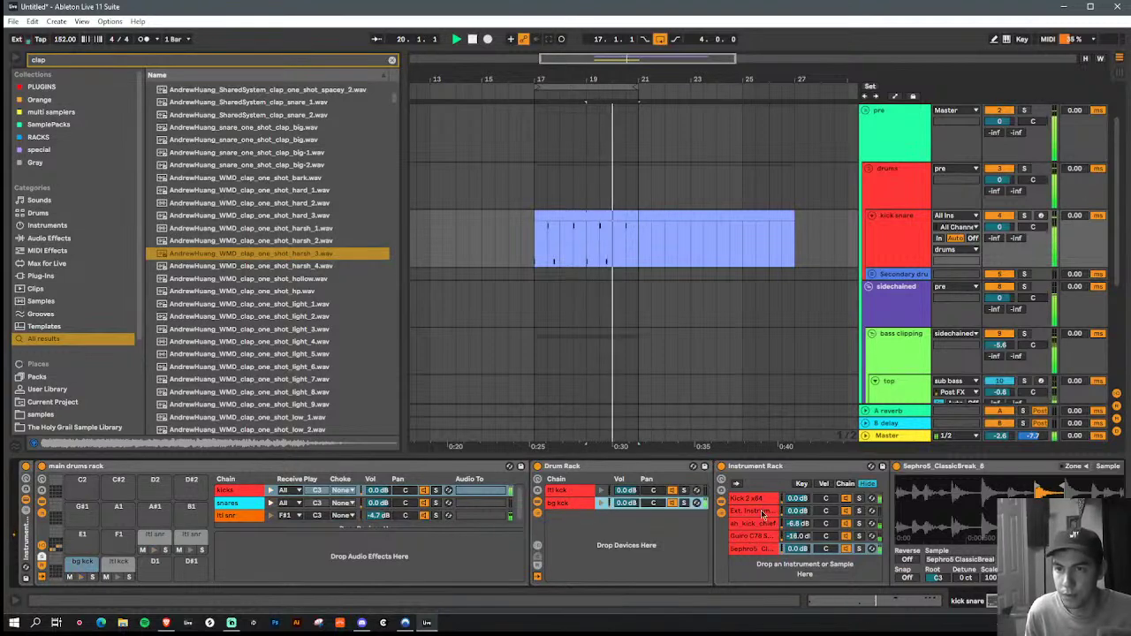
pyautogui.click(800, 537)
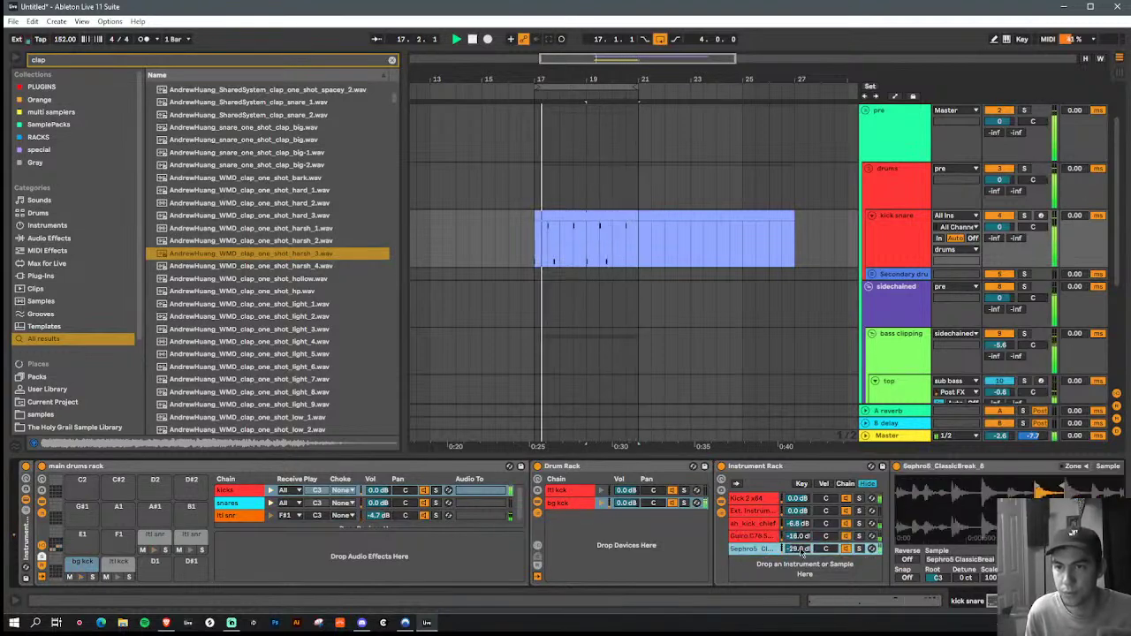
pyautogui.click(798, 524)
pyautogui.click(799, 549)
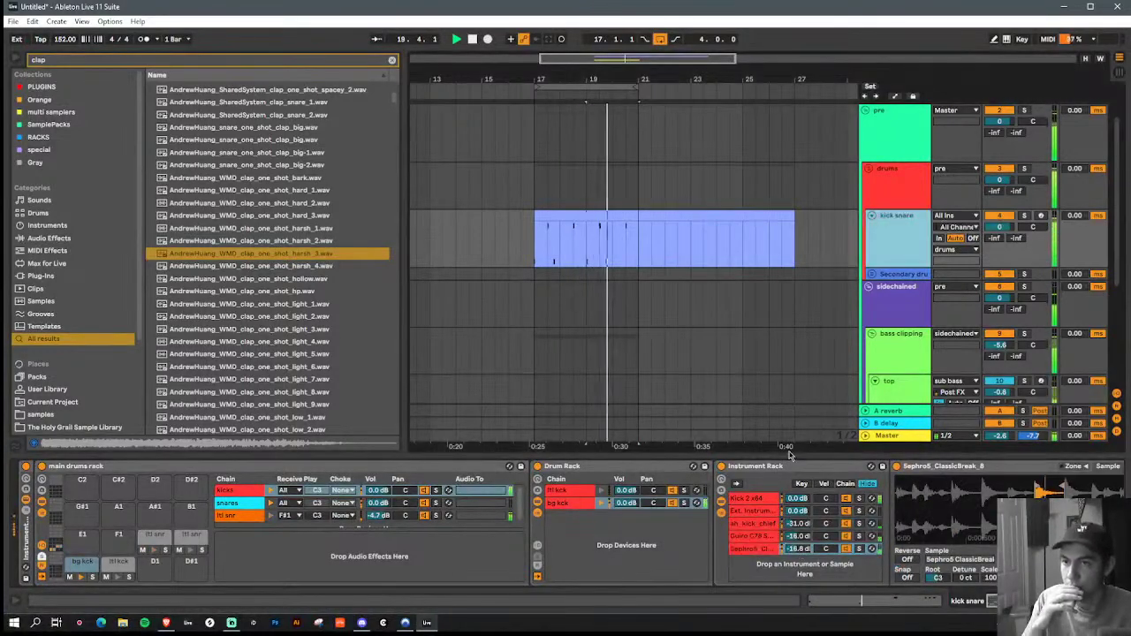
pyautogui.hotkey('ctrl', 'alt', 'l')
# Step: Duplicate the four-bar drum and sub bass section from bar 17 three times so it reaches bar 33
pyautogui.scroll(-2, 894, 368)
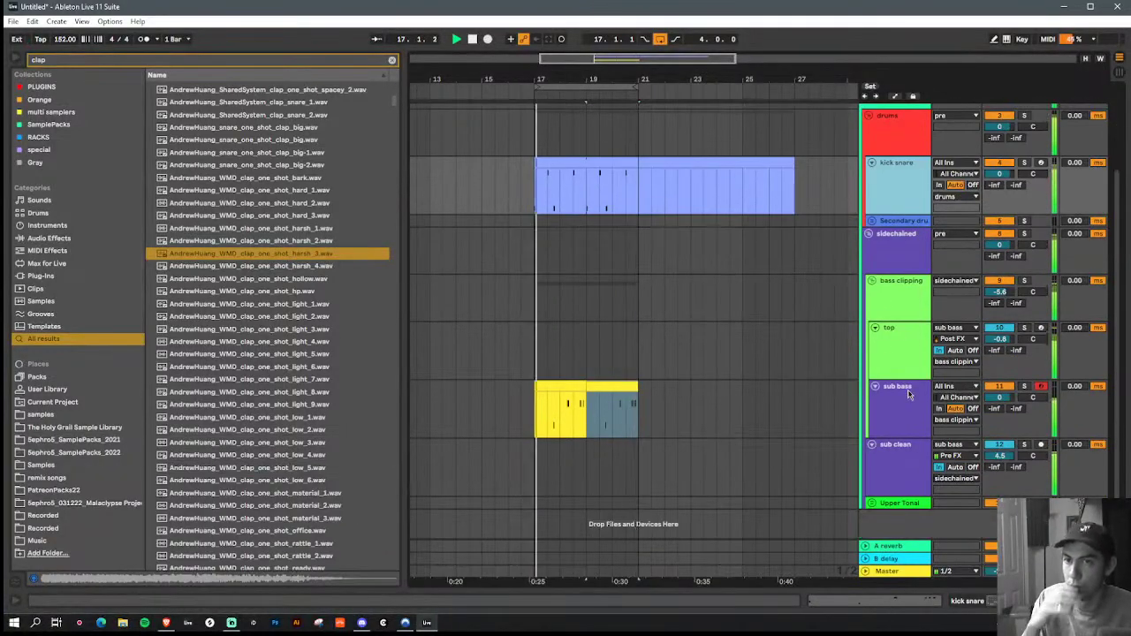
pyautogui.click(562, 386)
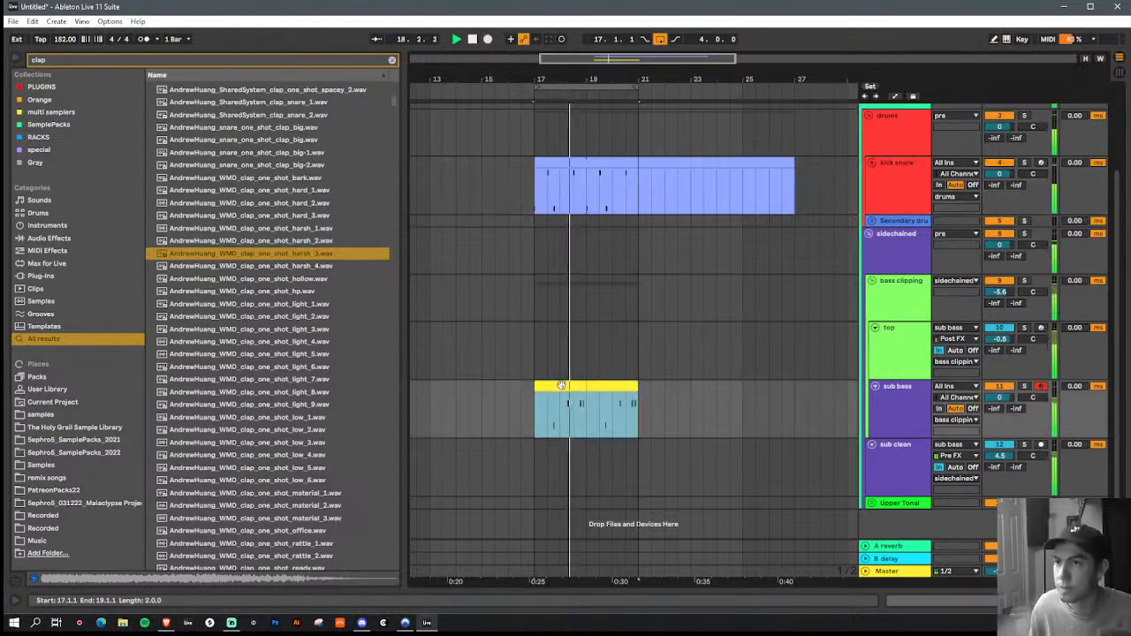
pyautogui.hotkey('ctrl', 'd')
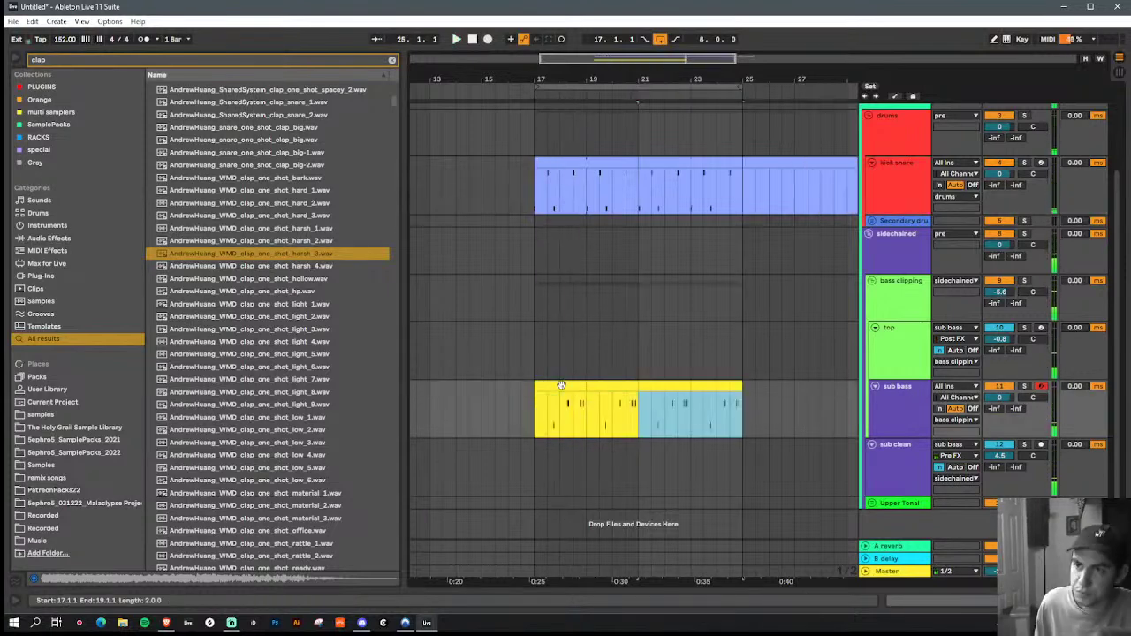
pyautogui.hotkey('ctrl', 'd')
pyautogui.hotkey('ctrl', 'd')
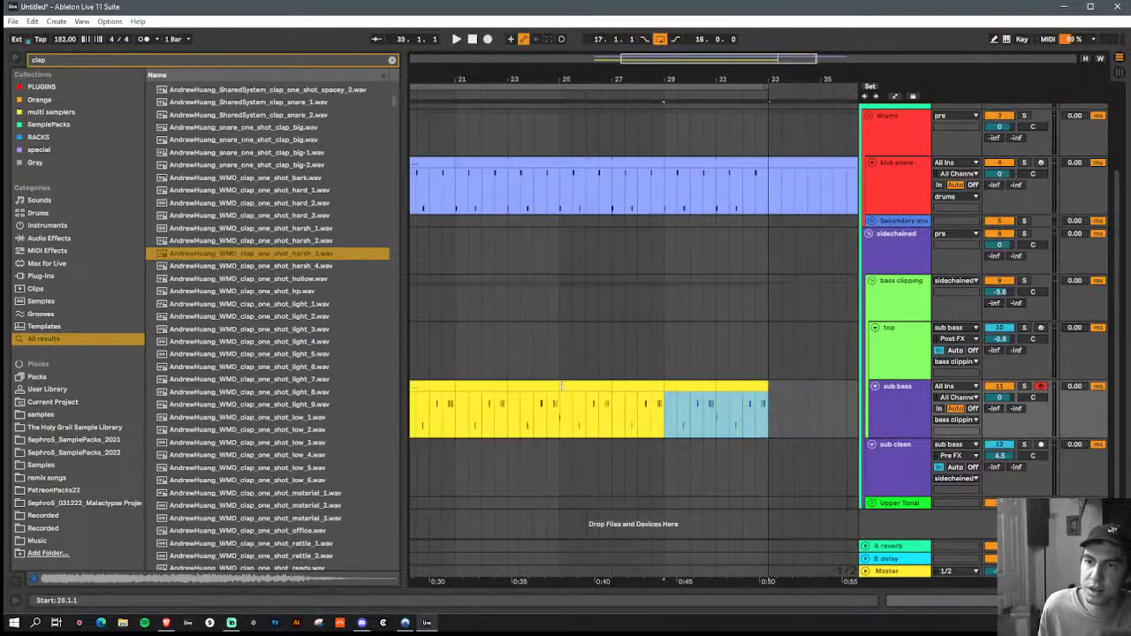
pyautogui.moveTo(617, 80); pyautogui.dragTo(653, 80)
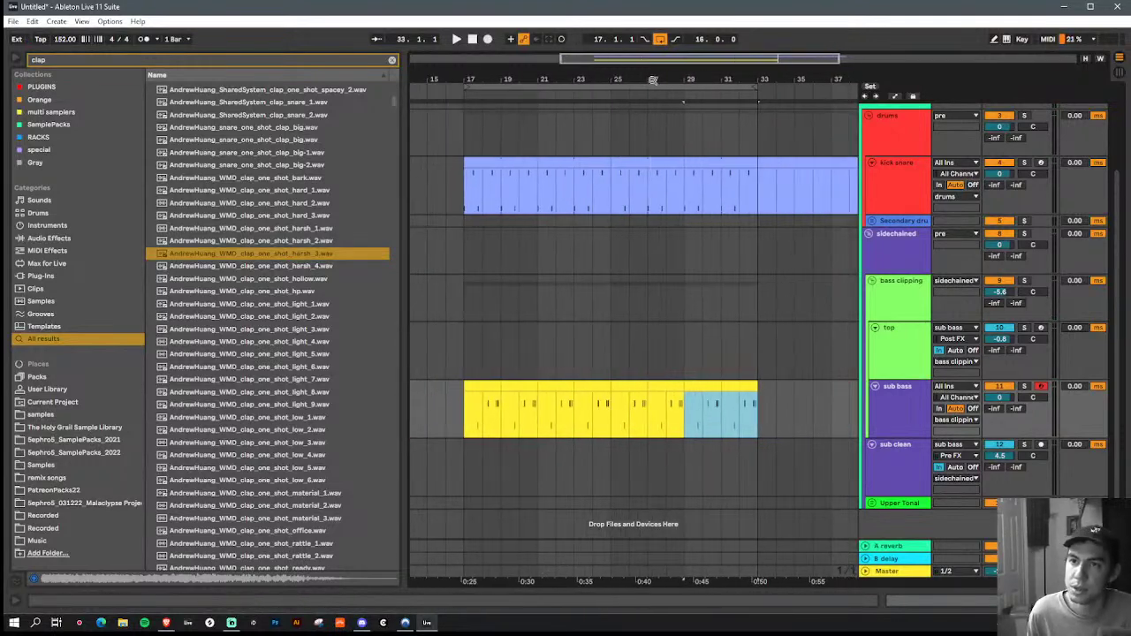
# Step: In Volcano 3 on the top track, raise the bell filter to maximum peak and set Filter 1 Freq to 329.23 Hz
pyautogui.click(485, 385)
pyautogui.doubleClick(917, 347)
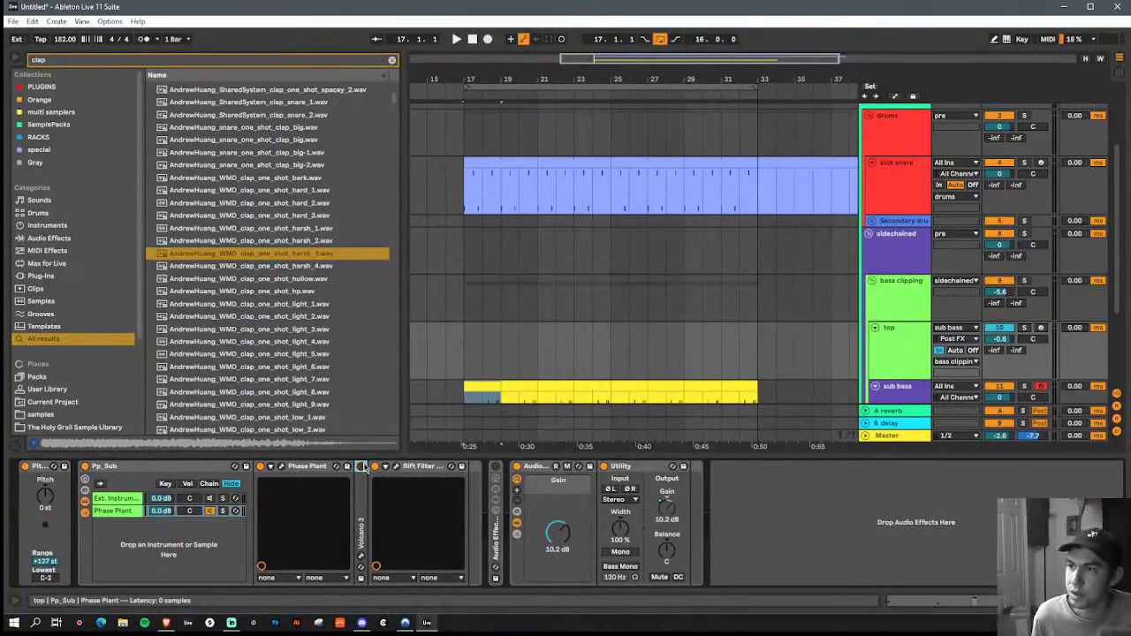
pyautogui.doubleClick(359, 501)
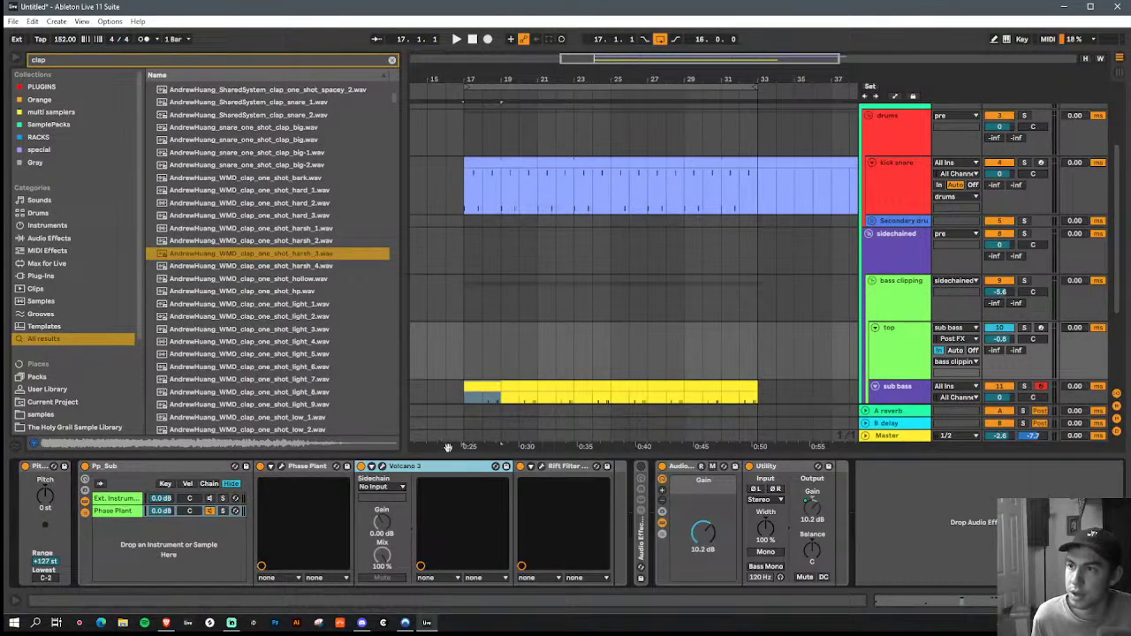
pyautogui.click(382, 466)
pyautogui.moveTo(448, 242); pyautogui.dragTo(403, 142)
pyautogui.press('space')
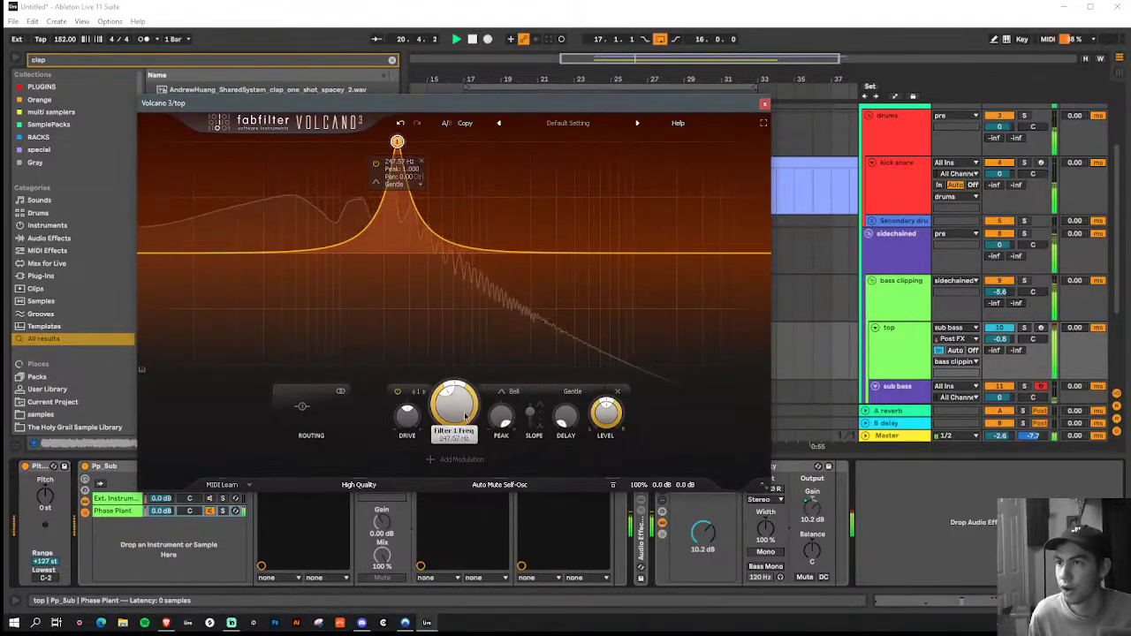
pyautogui.moveTo(460, 415); pyautogui.dragTo(464, 408)
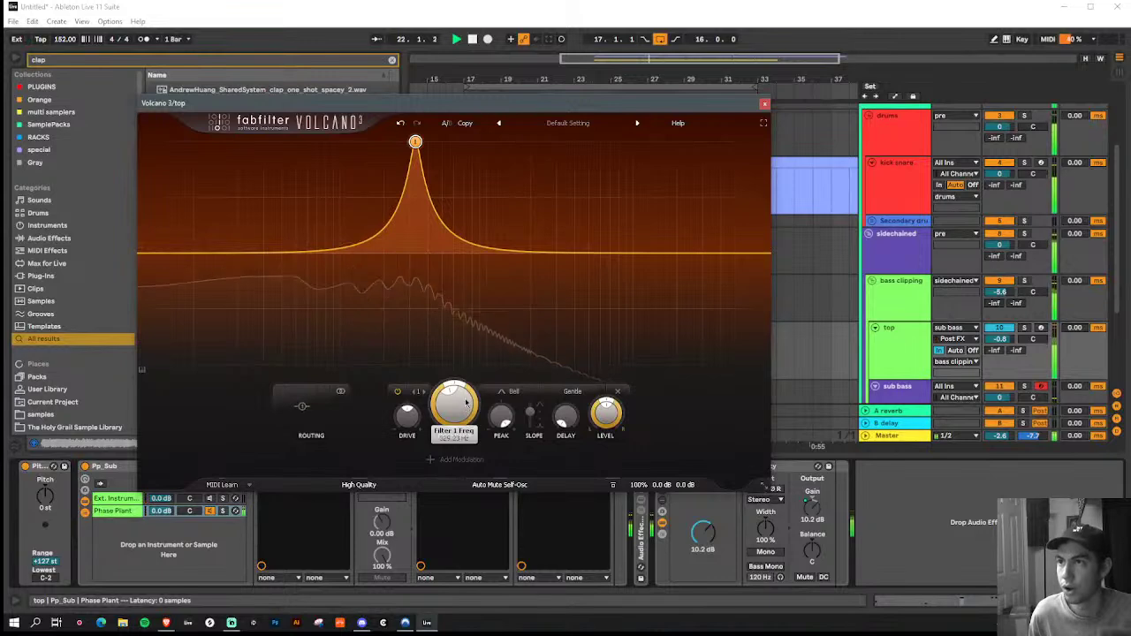
pyautogui.click(764, 107)
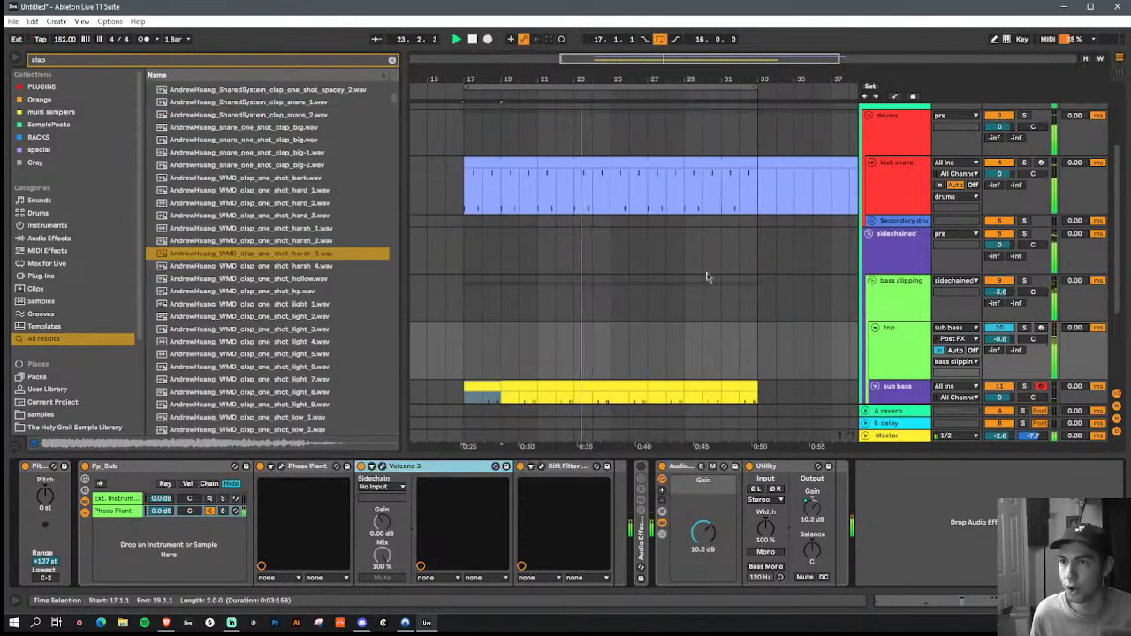
# Step: Automate Filter 1 Freq on the top track to rise from bar 17 to bar 31 and drop by bar 33
pyautogui.press('a')
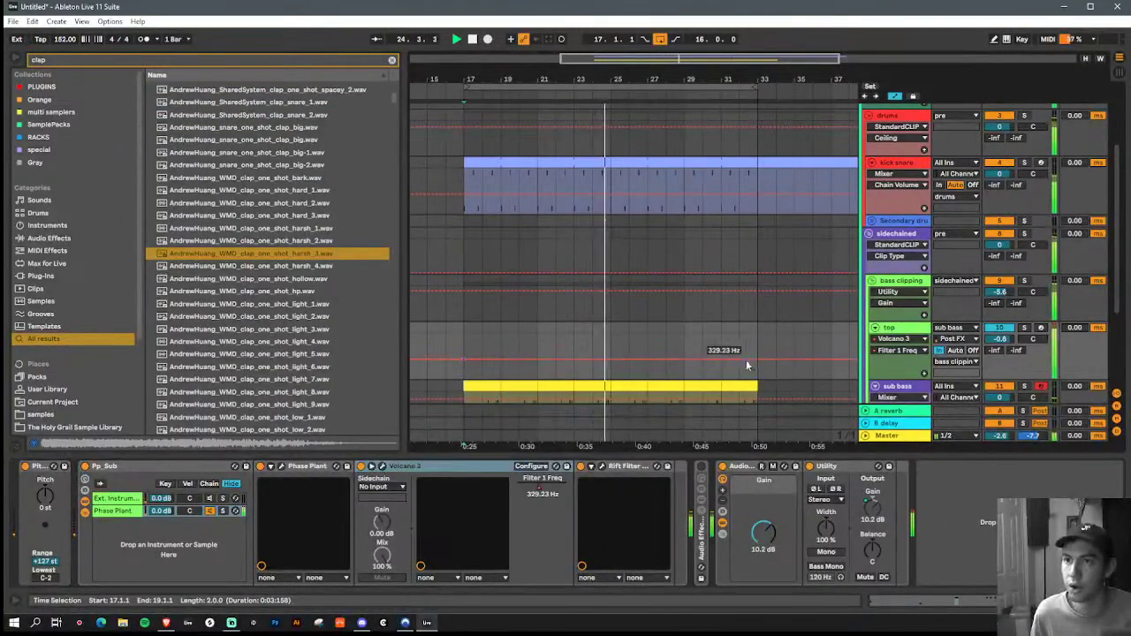
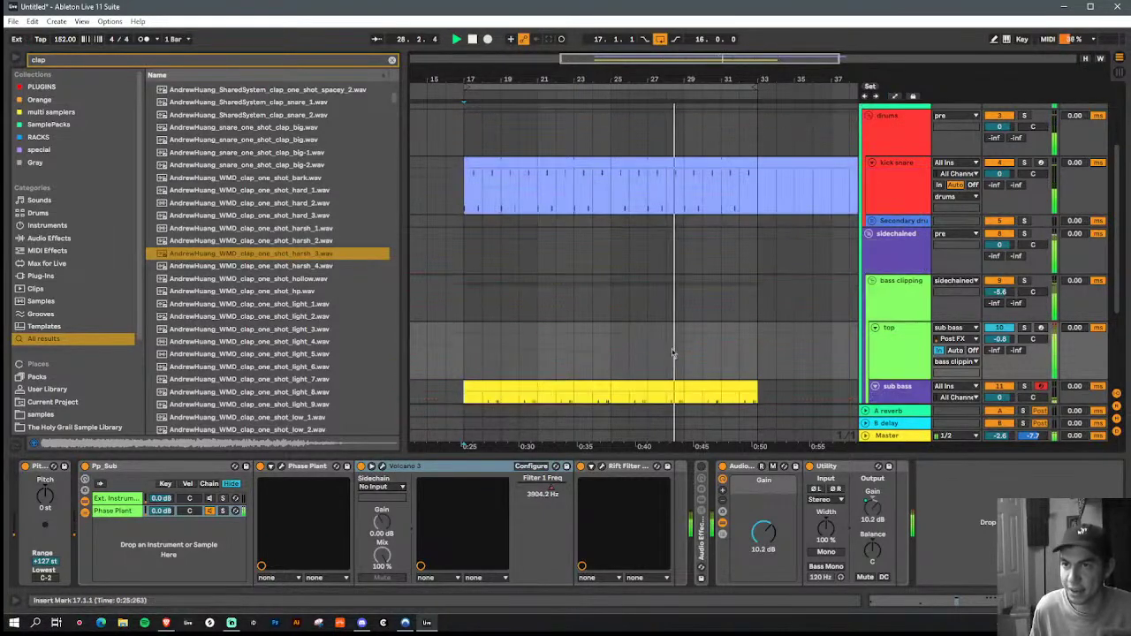
pyautogui.scroll(-3, 716, 349)
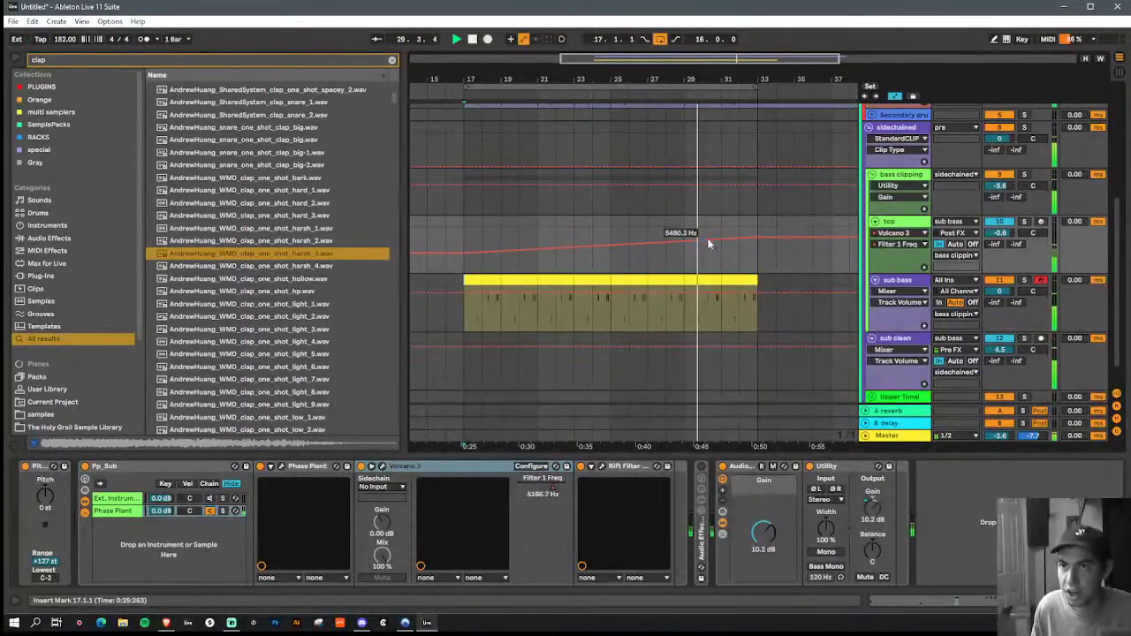
pyautogui.moveTo(755, 243); pyautogui.dragTo(756, 267)
pyautogui.press('a')
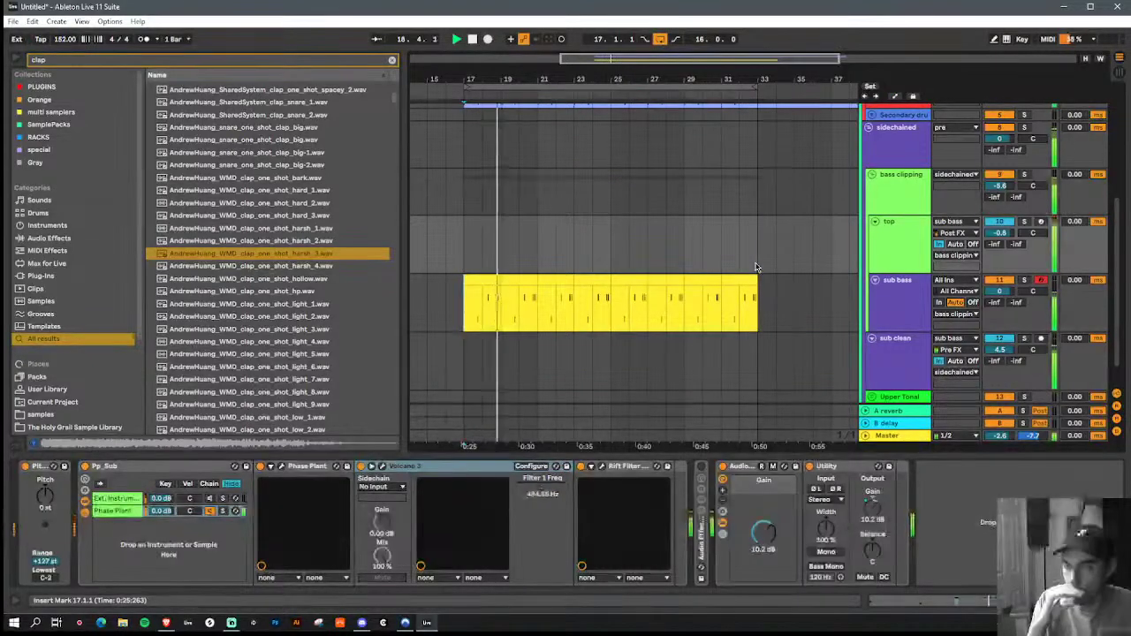
# Step: Set the Gain macro to 1.65 dB on the sub clean track and to 6.34 dB on the sub bass track
pyautogui.click(894, 199)
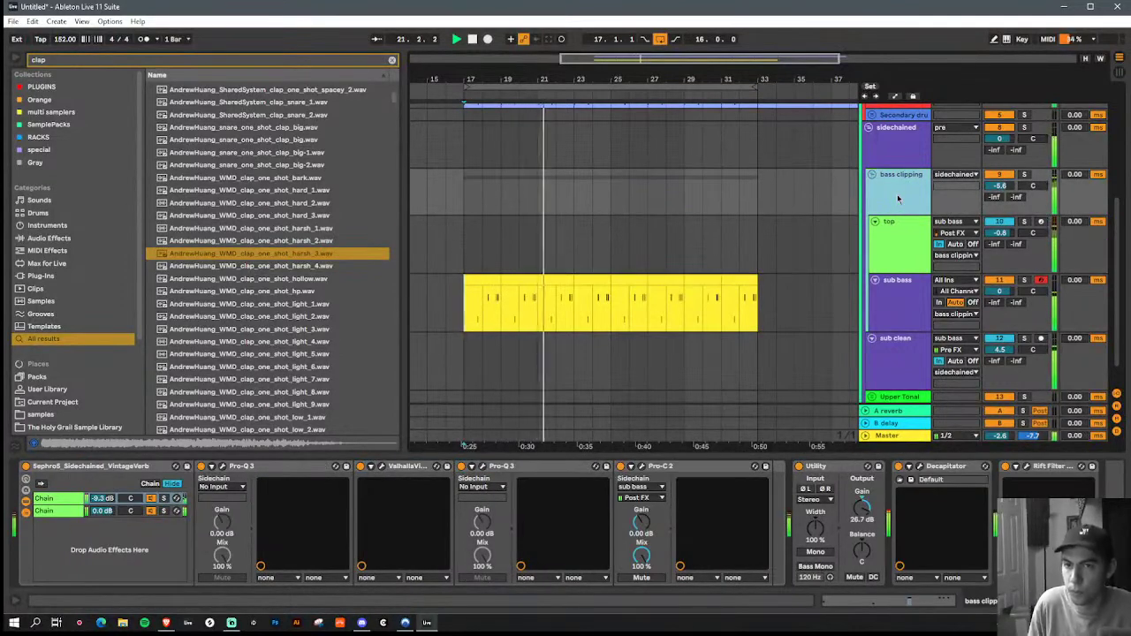
pyautogui.click(902, 371)
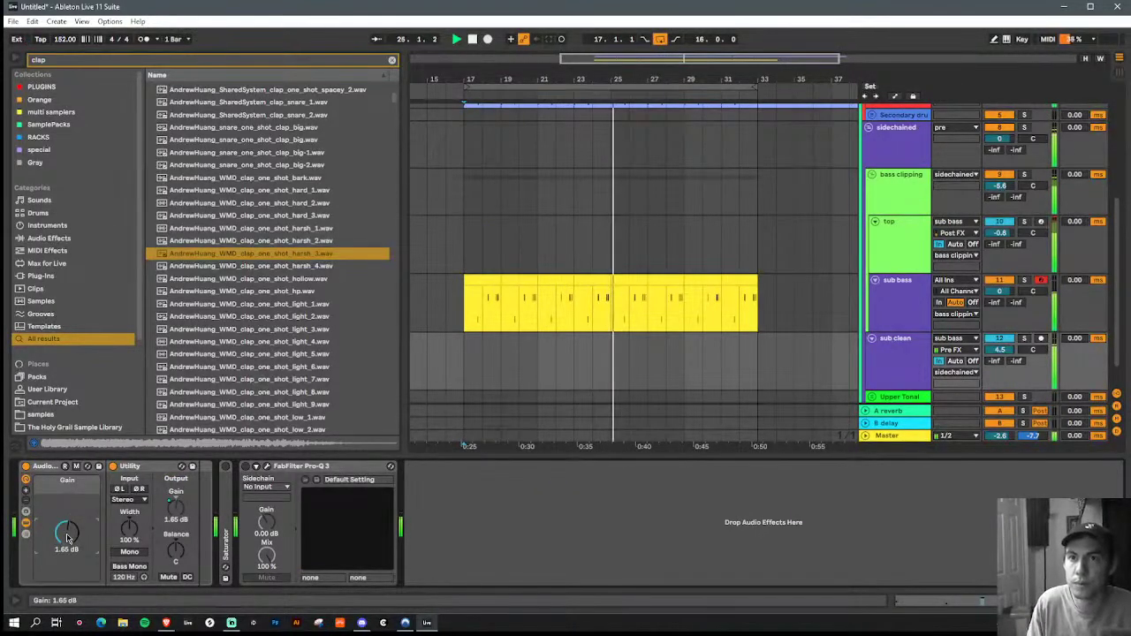
pyautogui.click(922, 302)
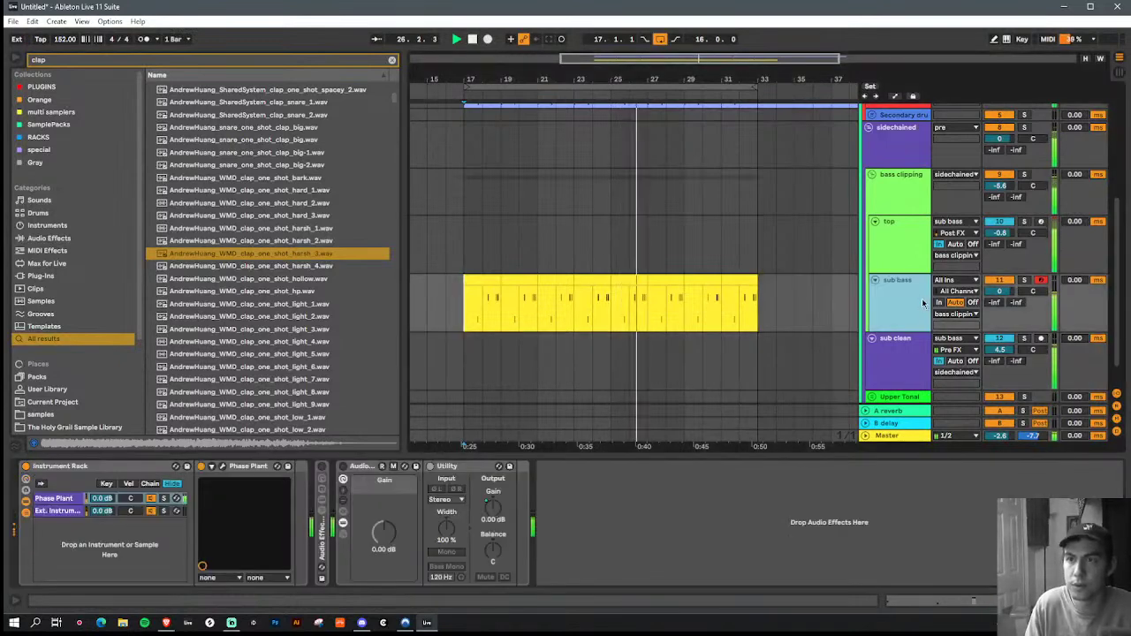
pyautogui.moveTo(384, 531)
pyautogui.mouseDown()
pyautogui.moveTo(383, 504)
pyautogui.moveTo(381, 537)
pyautogui.mouseUp()
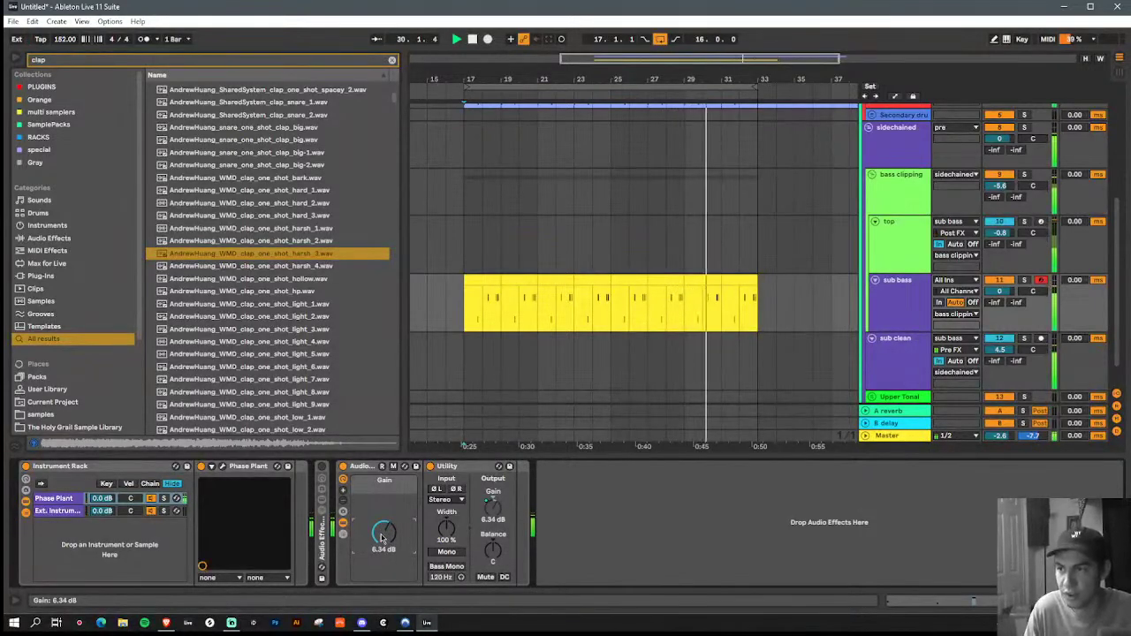
# Step: Set the bass clipping track's Utility gain to 14.4 dB and automate it to rise to 28.4 dB by bar 33
pyautogui.click(902, 199)
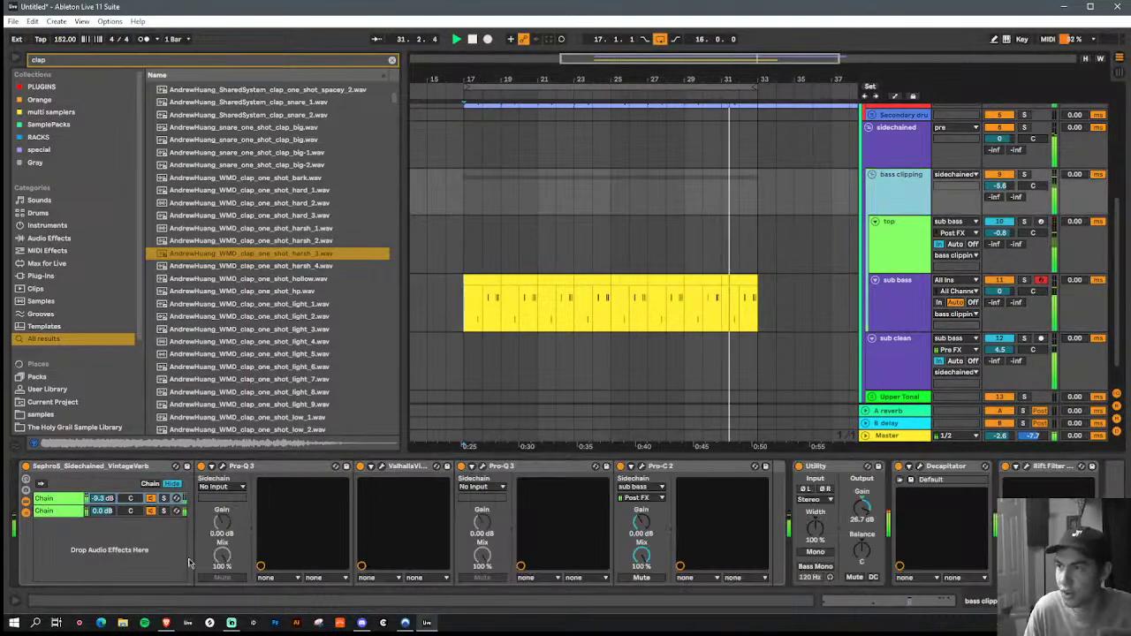
pyautogui.moveTo(856, 520); pyautogui.dragTo(876, 543)
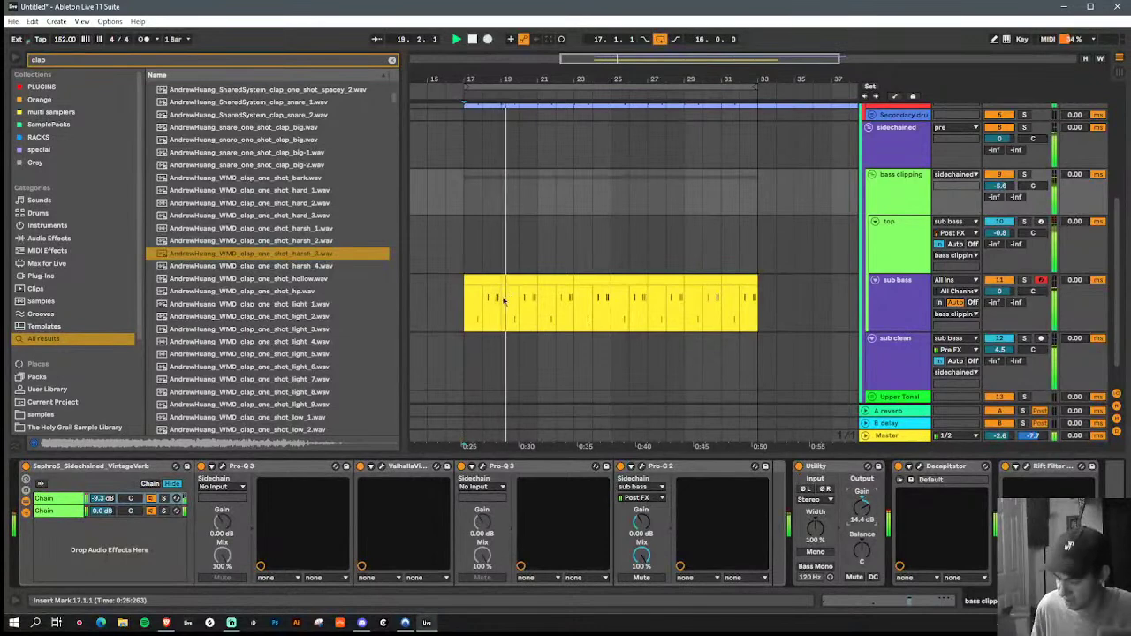
pyautogui.press('a')
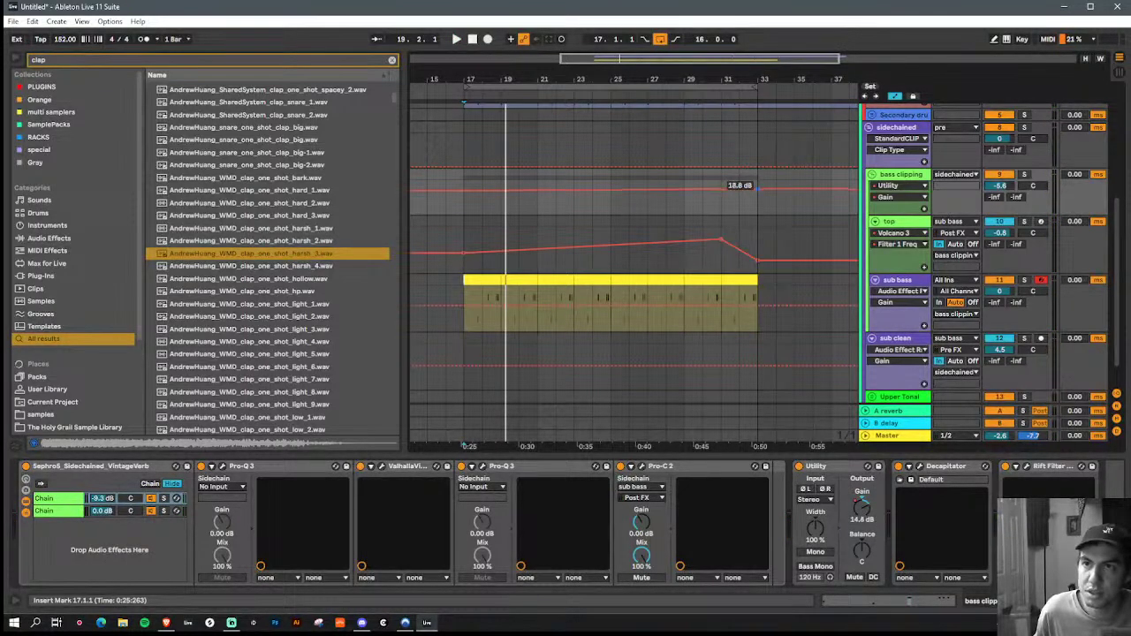
pyautogui.press('space')
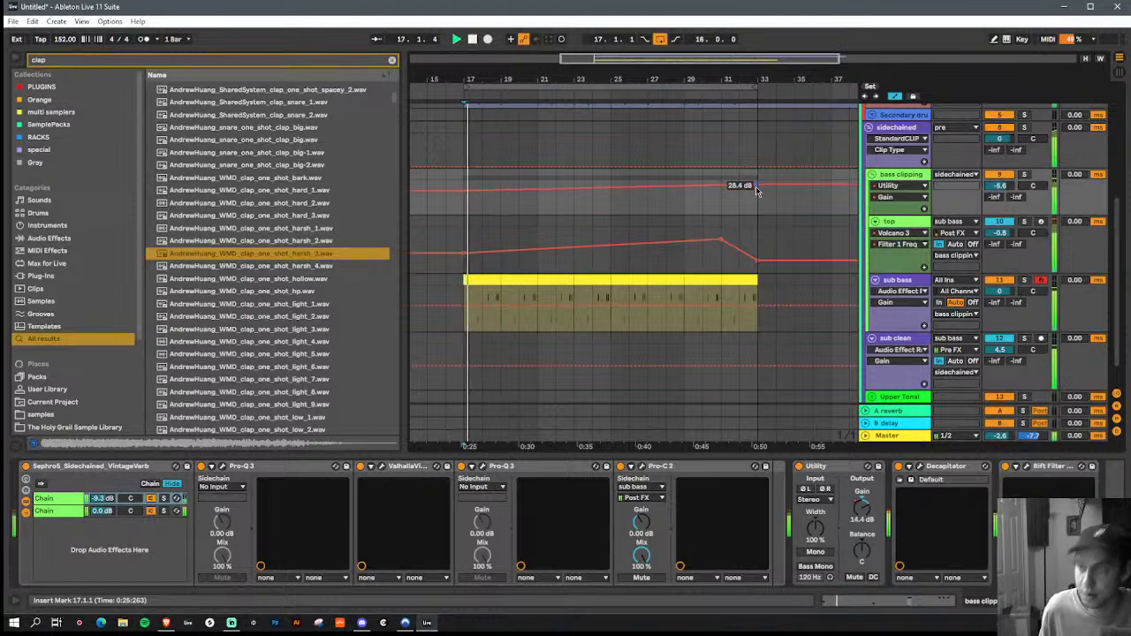
pyautogui.press('a')
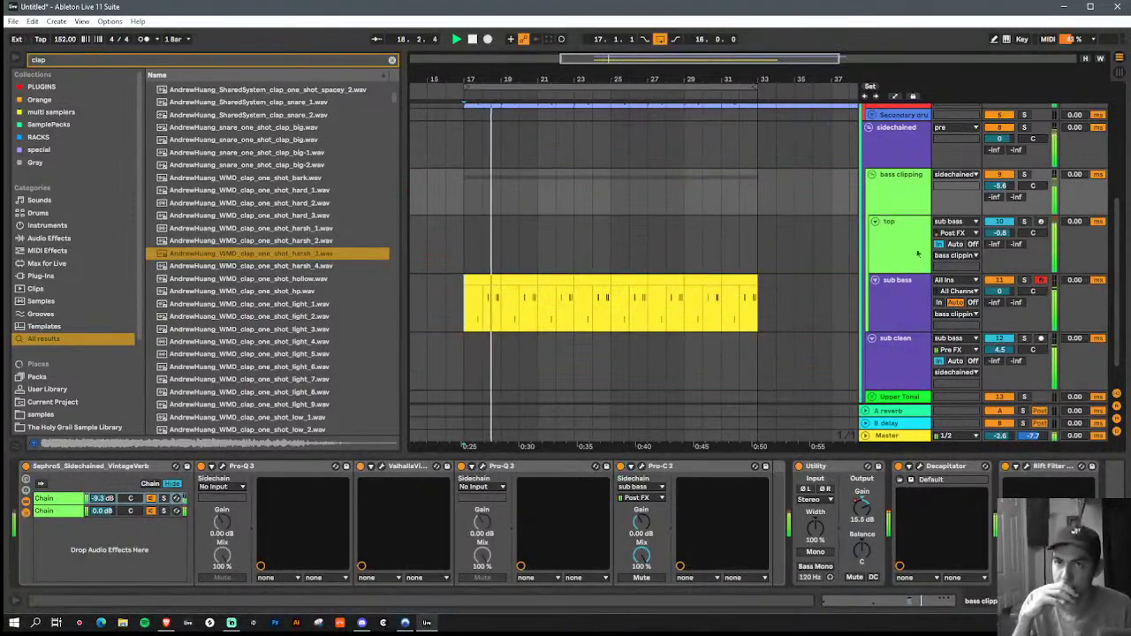
# Step: In the top track's Phase Plant, set the envelope decay to 676 ms and sustain to 69 %, and adjust the group's output gain
pyautogui.click(910, 251)
pyautogui.click(283, 468)
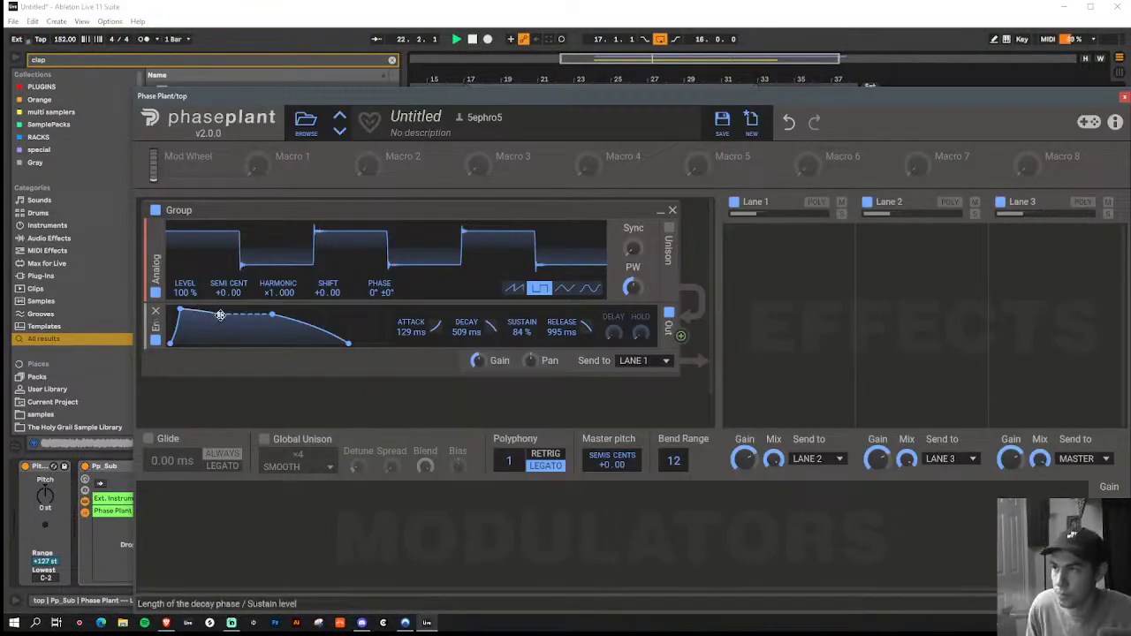
pyautogui.moveTo(477, 360); pyautogui.dragTo(478, 351)
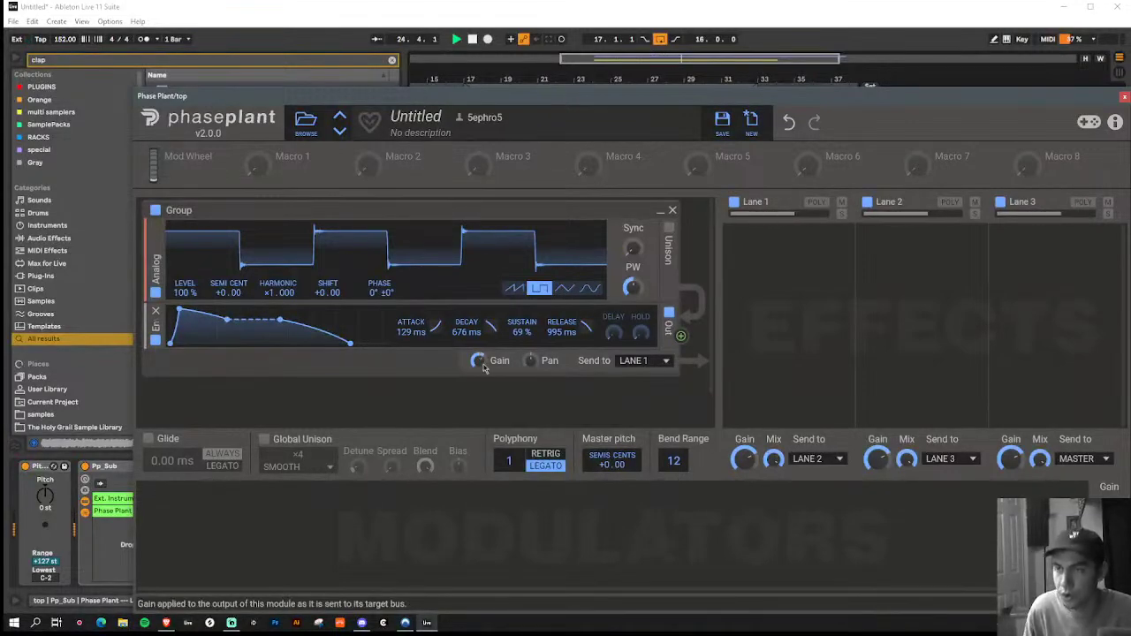
# Step: Duplicate the bass section from bars 17–33, including its automation, so it repeats through bar 49, and show the automation
pyautogui.click(1123, 99)
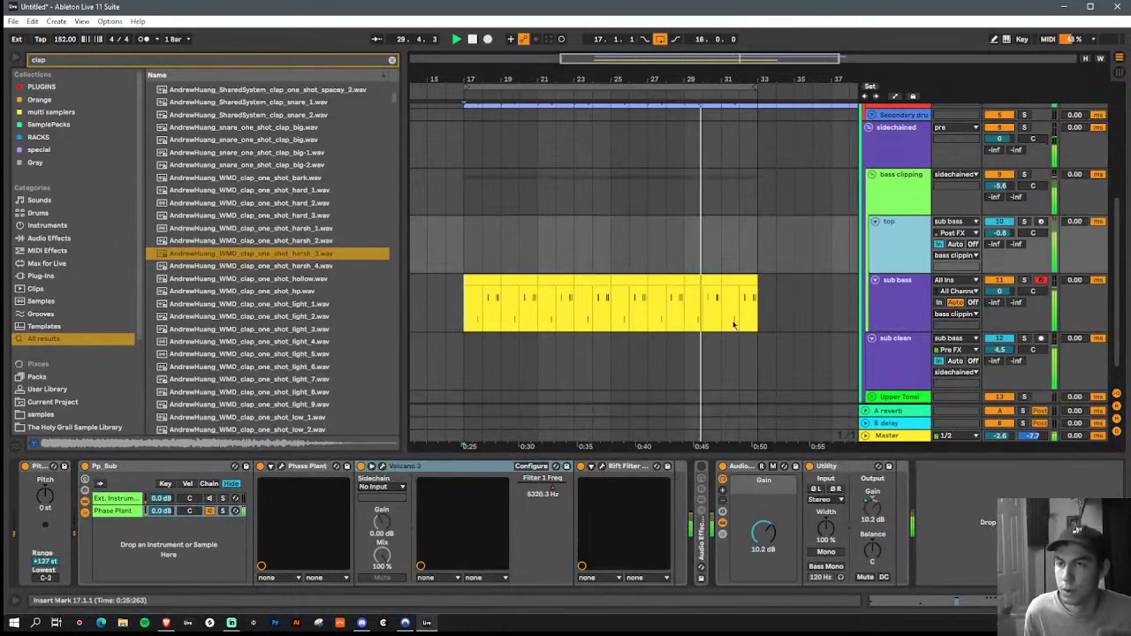
pyautogui.moveTo(738, 317); pyautogui.dragTo(471, 310)
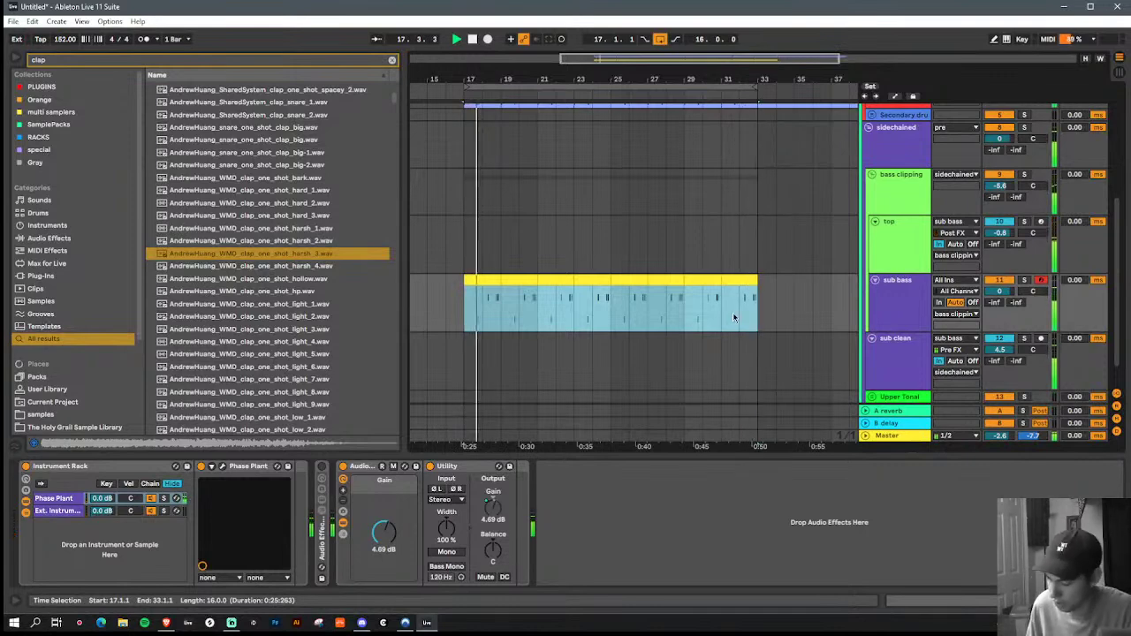
pyautogui.hotkey('ctrl', 'd')
pyautogui.press('a')
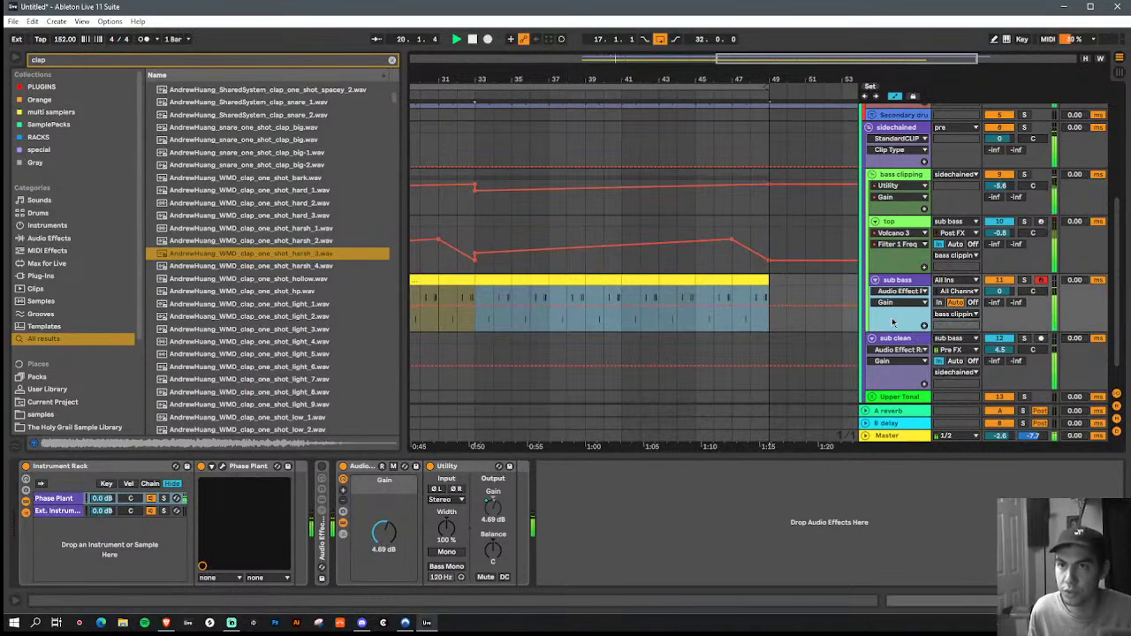
# Step: Show the top track's Filter 1 Freq and the bass clipping track's Utility Gain automation in separate lanes
pyautogui.rightClick(898, 257)
pyautogui.click(924, 280)
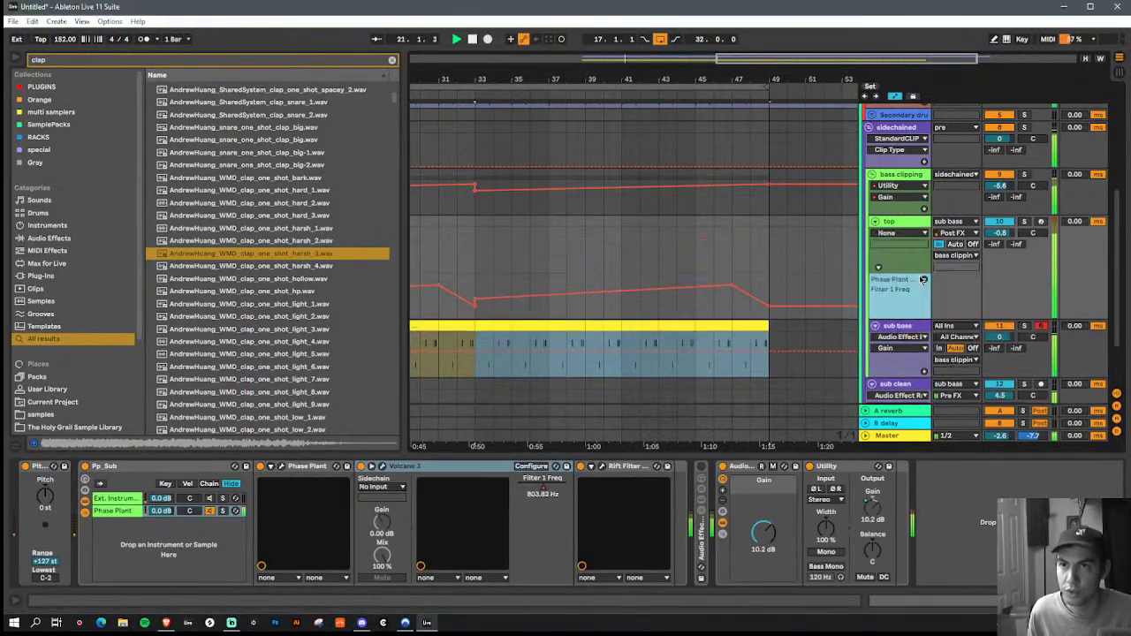
pyautogui.rightClick(905, 213)
pyautogui.click(919, 230)
# Step: Raise the bass clipping track's Utility Gain automation over bars 33–49 so it ends at about 32.8 dB
pyautogui.moveTo(618, 77); pyautogui.dragTo(629, 60)
pyautogui.click(745, 228)
pyautogui.keyDown('shift'); pyautogui.click(646, 232); pyautogui.keyUp('shift')
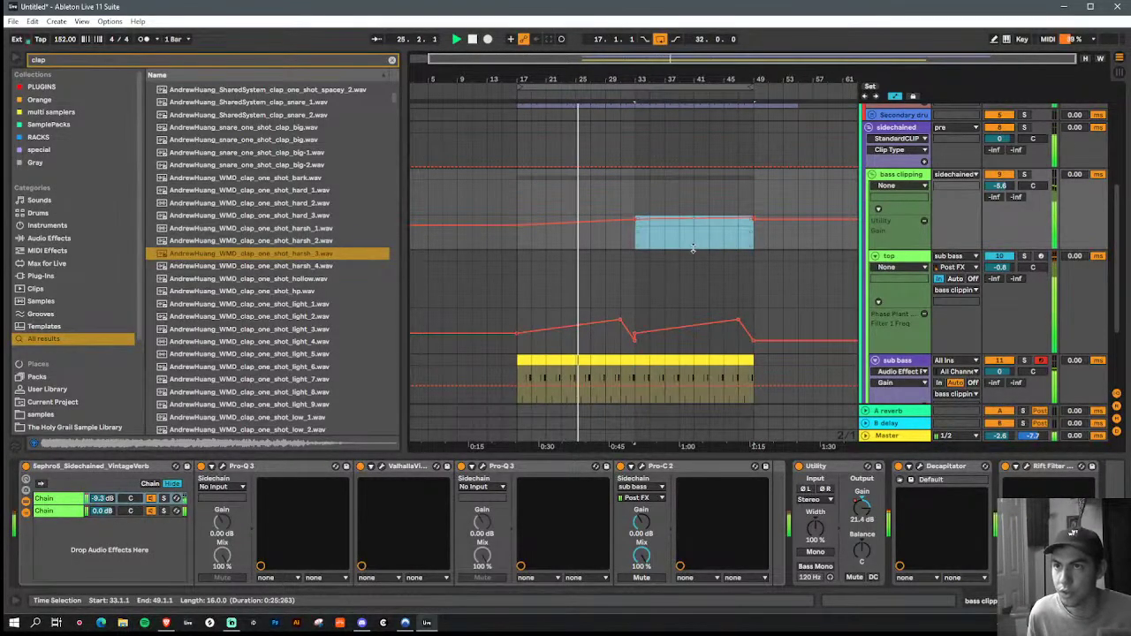
# Step: Raise the top track's Filter 1 Freq automation over bars 33–49 and shift the low point just before bar 33 earlier
pyautogui.press('Down')
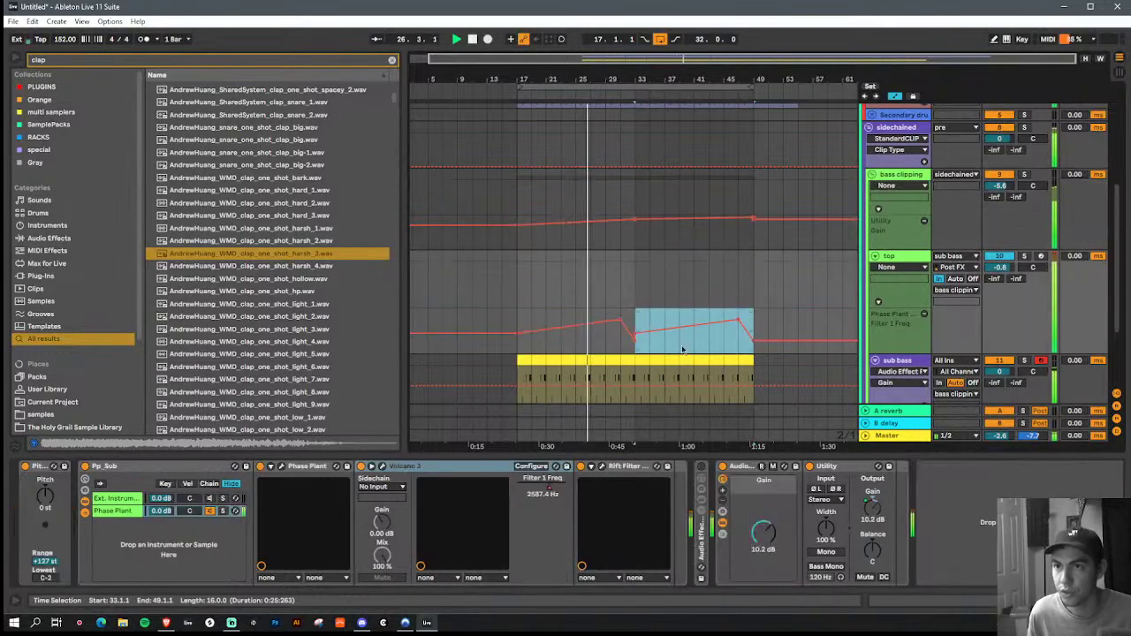
pyautogui.moveTo(694, 350); pyautogui.dragTo(694, 311)
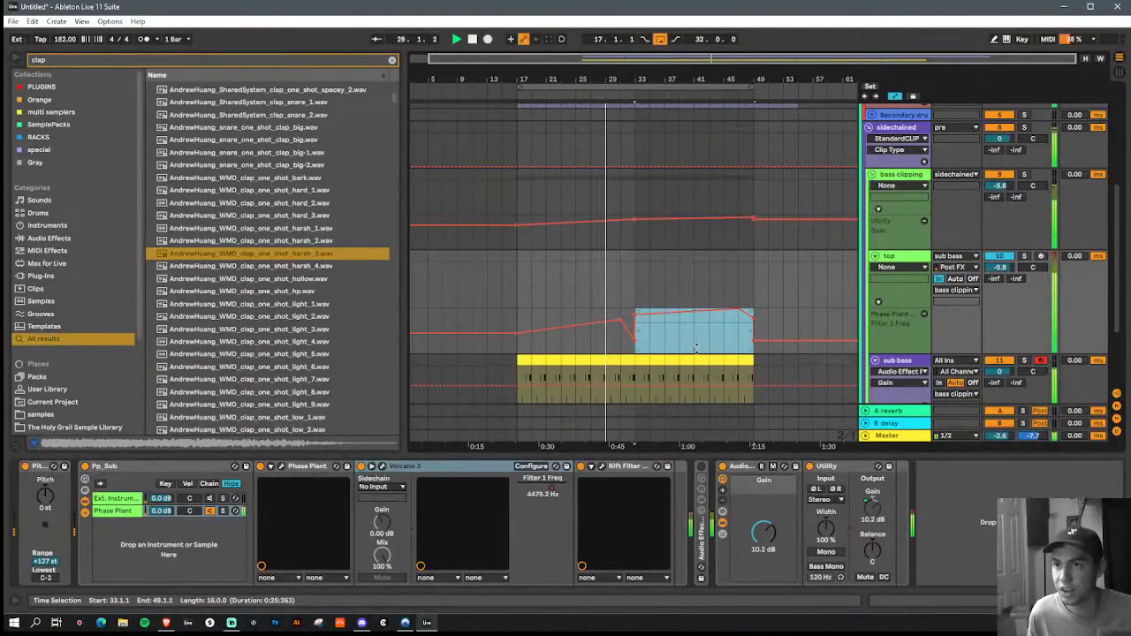
pyautogui.click(630, 341)
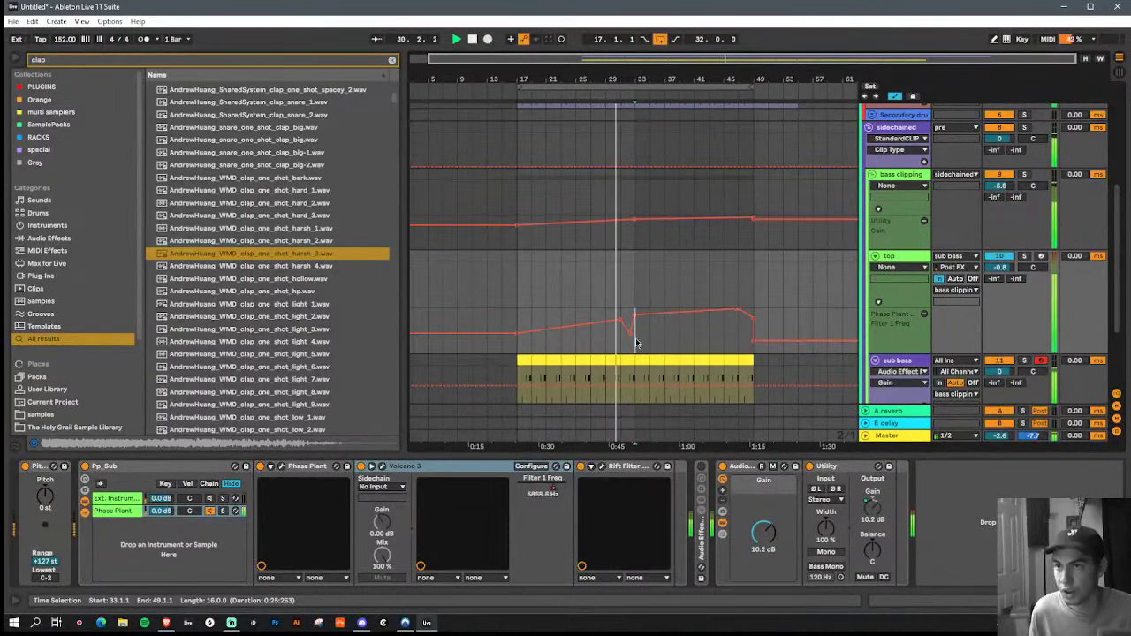
pyautogui.press('a')
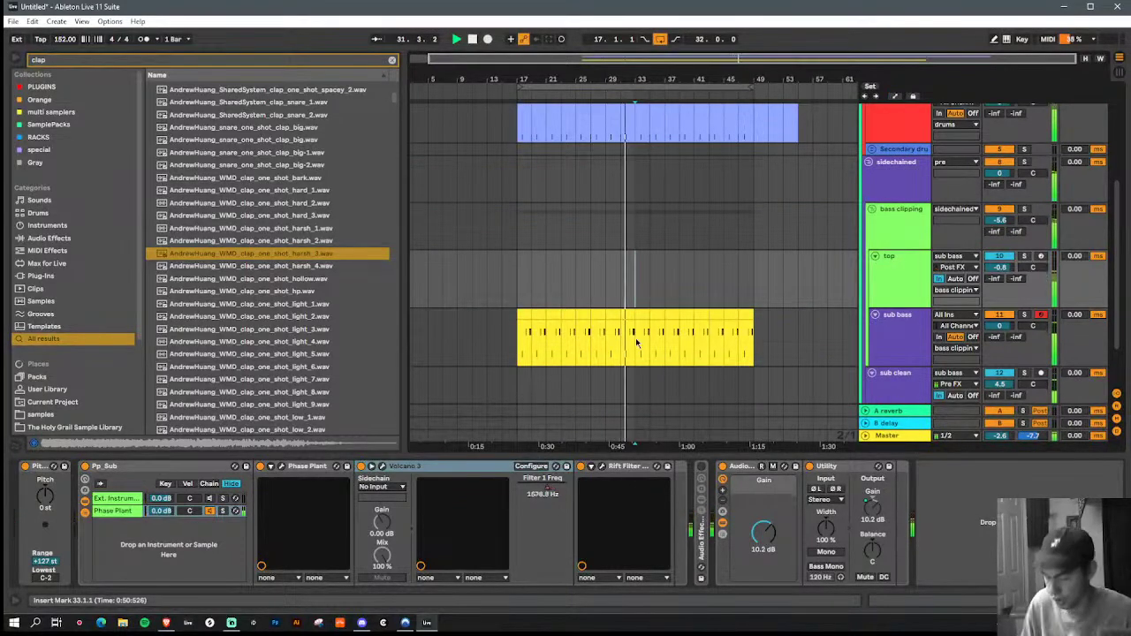
pyautogui.press('a')
pyautogui.press('a')
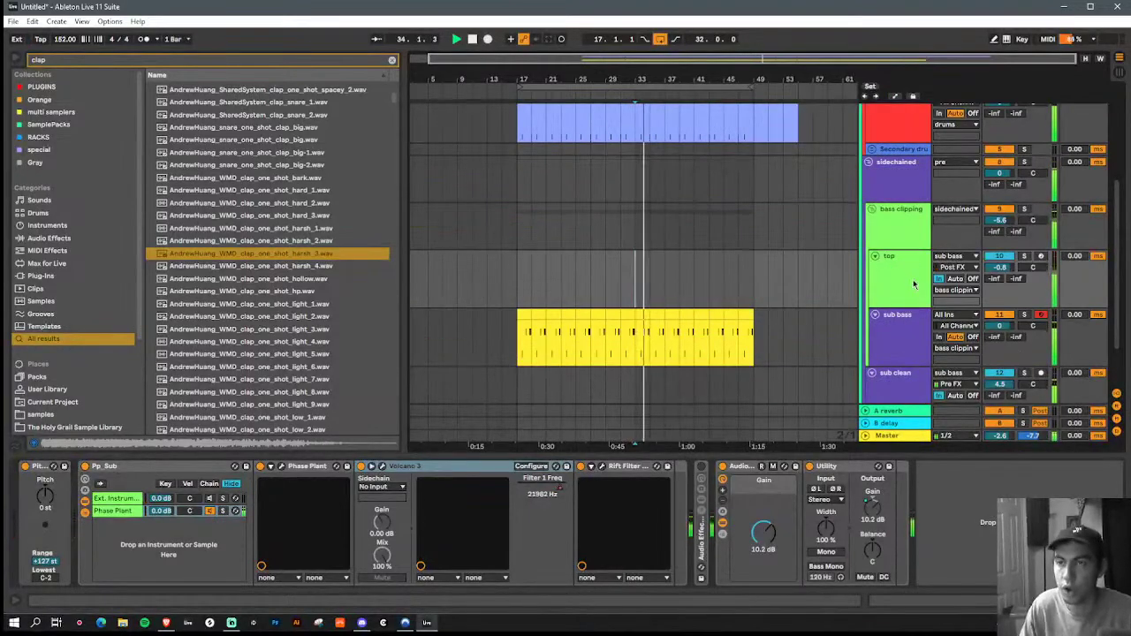
# Step: Lower the top track's Filter 1 Freq automation after bar 33 to a level stretch at about 1970 Hz and play it back
pyautogui.scroll(3, 714, 312)
pyautogui.press('a')
pyautogui.scroll(-3, 714, 323)
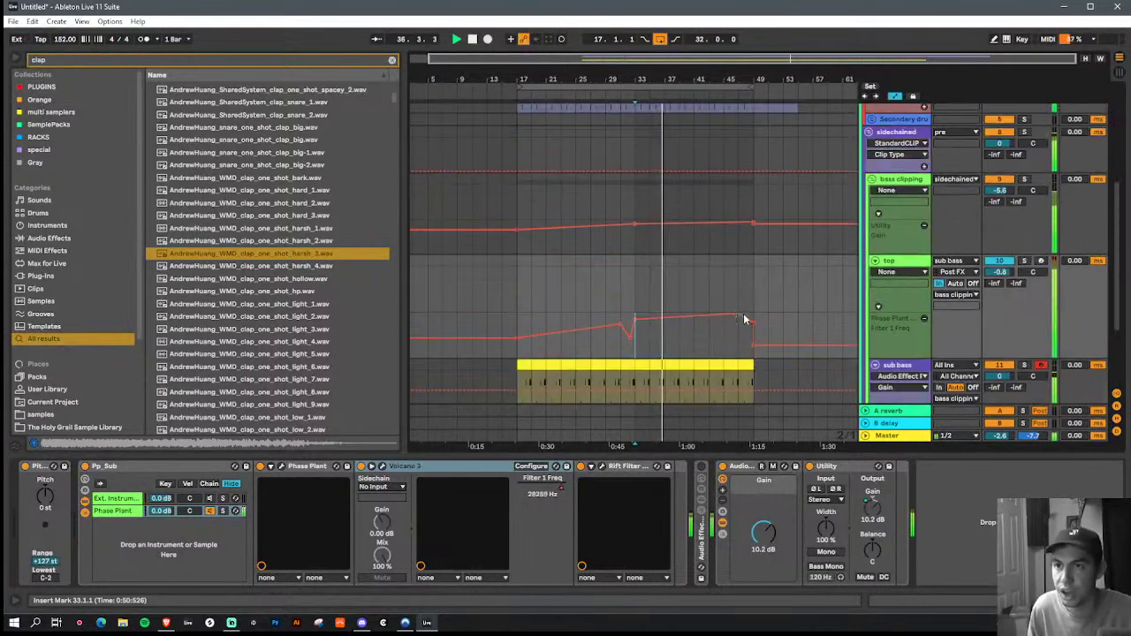
pyautogui.moveTo(737, 315); pyautogui.dragTo(736, 331)
pyautogui.moveTo(644, 322); pyautogui.dragTo(644, 330)
pyautogui.press('space')
pyautogui.press('space')
pyautogui.scroll(5, 641, 345)
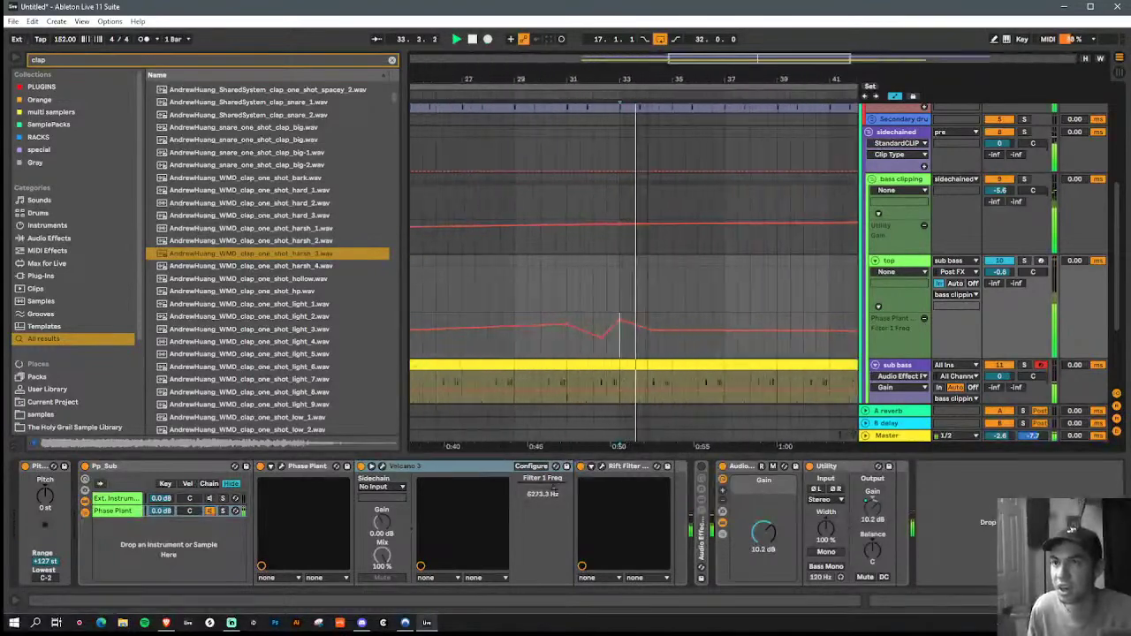
# Step: Shape the top track's Filter 1 Freq automation with a sudden drop at bar 33 and a sharp dip midway through bar 34
pyautogui.click(606, 323)
pyautogui.moveTo(594, 322); pyautogui.dragTo(582, 336)
pyautogui.press('space')
pyautogui.press('space')
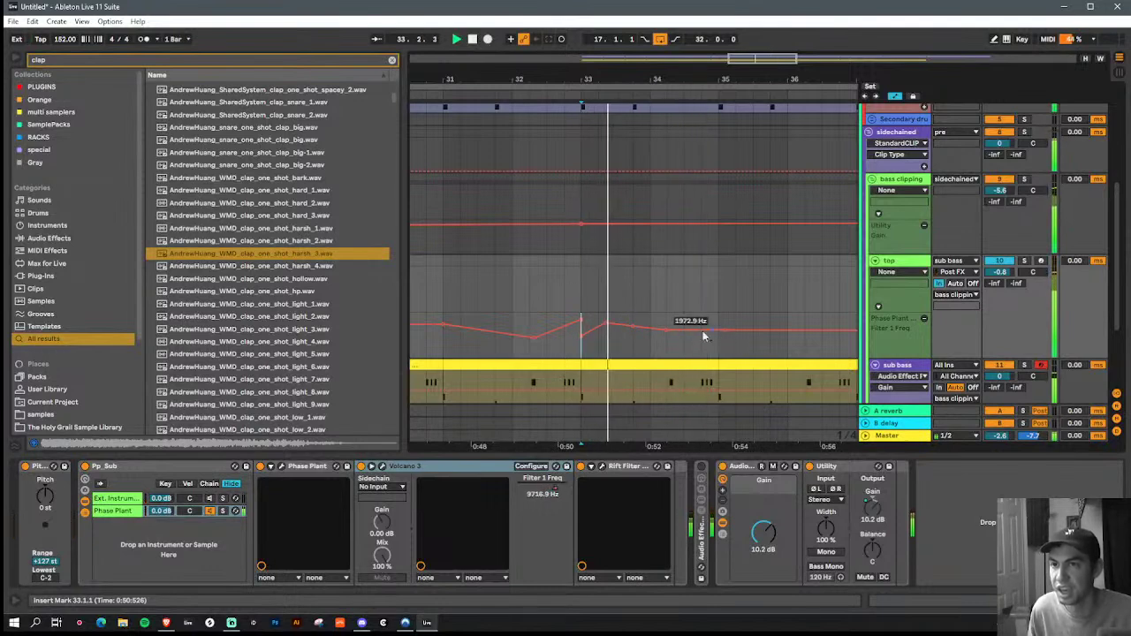
pyautogui.moveTo(688, 334); pyautogui.dragTo(686, 356)
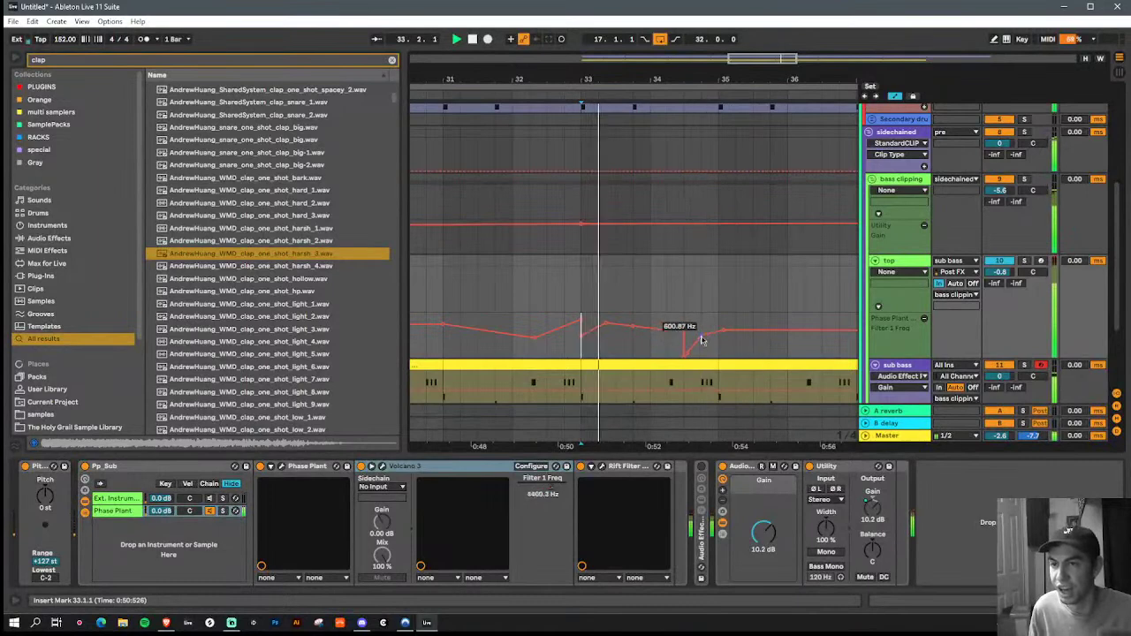
# Step: Duplicate the two-bar Filter 1 Freq automation shape from bars 33–35 repeatedly until it fills up to bar 49
pyautogui.moveTo(723, 320); pyautogui.dragTo(590, 333)
pyautogui.hotkey('ctrl', 'd')
pyautogui.hotkey('ctrl', 'd')
pyautogui.press('-')
pyautogui.hotkey('ctrl', 'd')
pyautogui.hotkey('ctrl', 'd')
pyautogui.hotkey('ctrl', 'd')
pyautogui.hotkey('ctrl', 'd')
pyautogui.hotkey('ctrl', 'd')
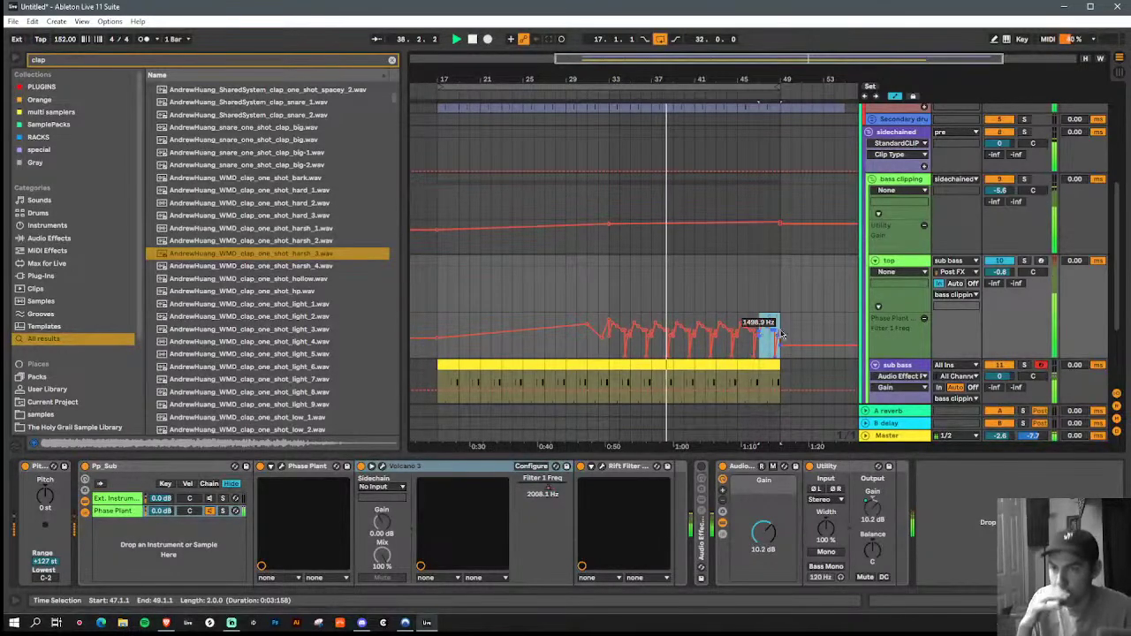
# Step: Review the bass clipping track's gain automation and the device chains of the bass clipping and top tracks during playback
pyautogui.moveTo(781, 226)
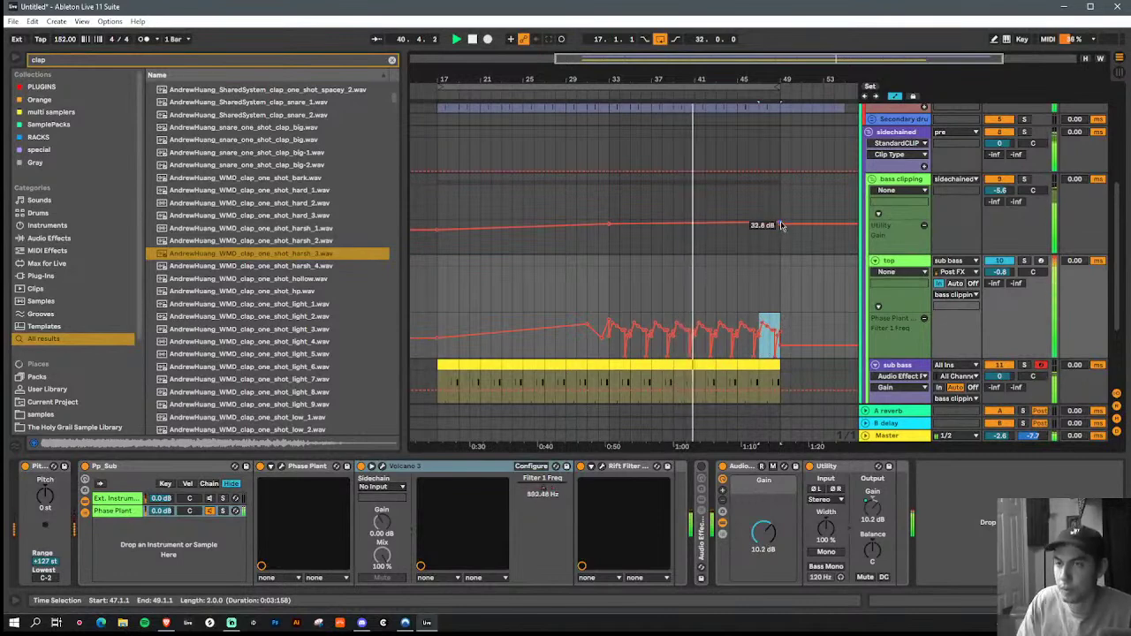
pyautogui.click(913, 181)
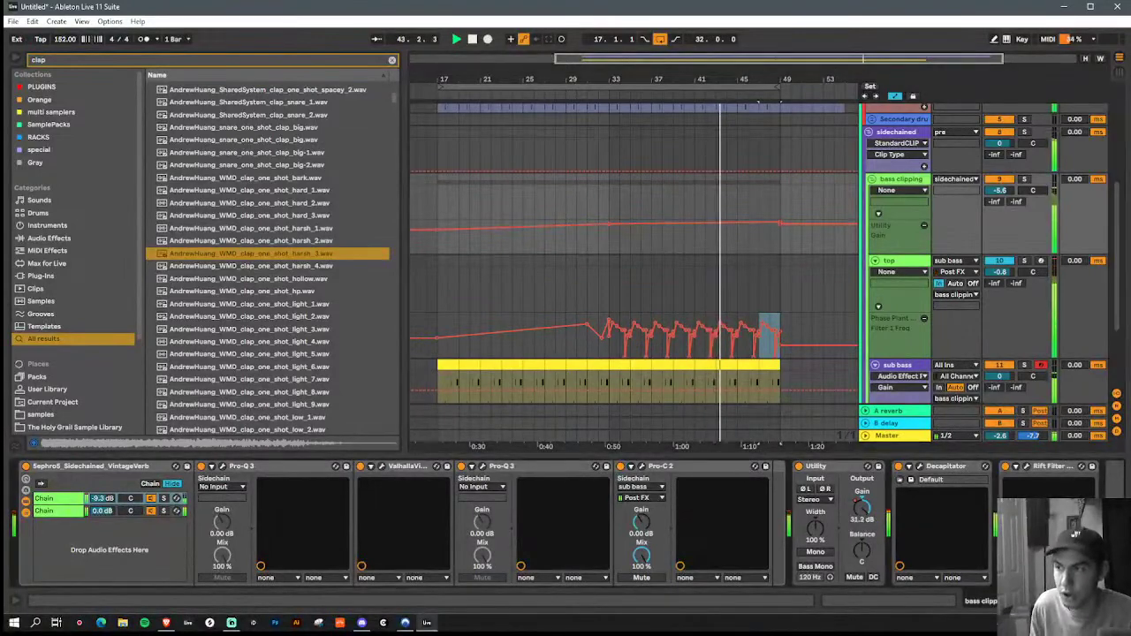
pyautogui.hscroll(1, 565, 522)
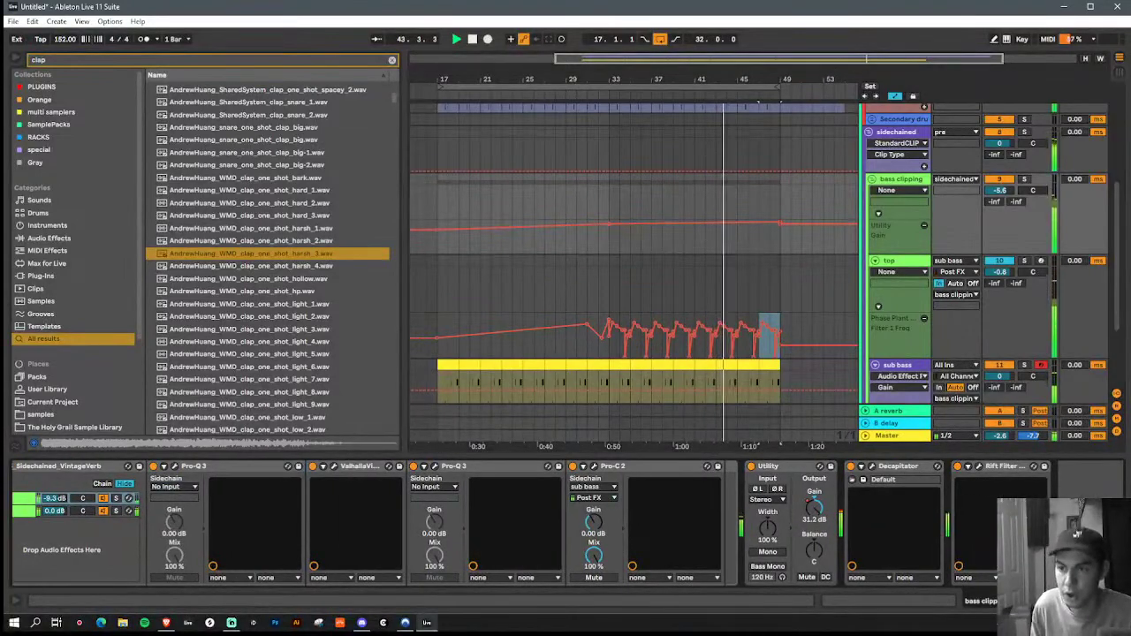
pyautogui.scroll(-3, 909, 223)
pyautogui.click(910, 154)
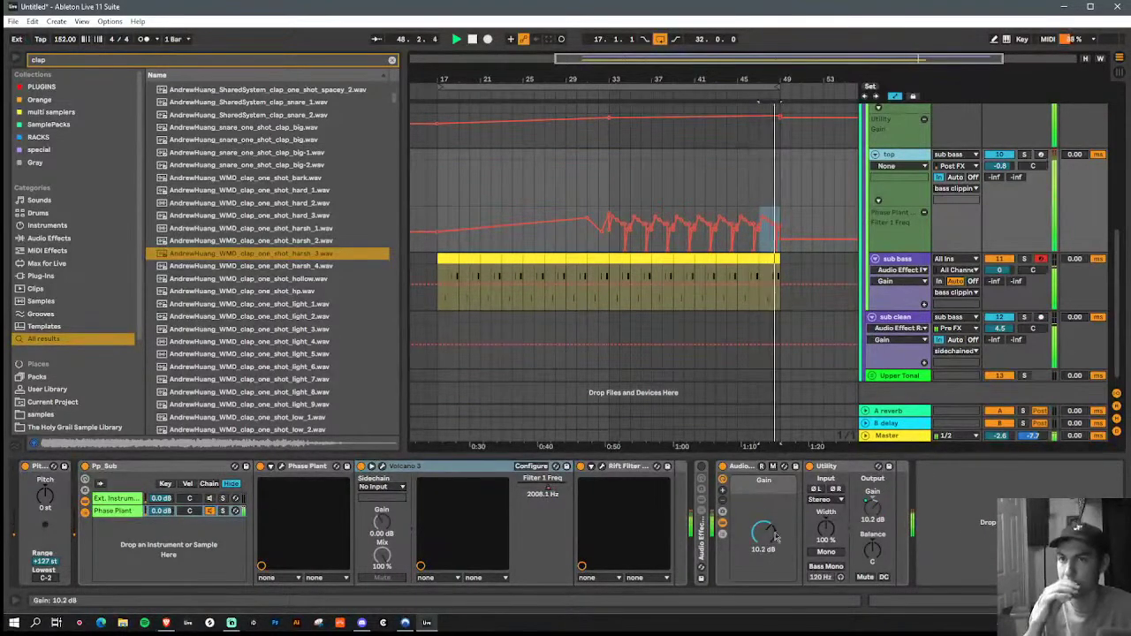
pyautogui.scroll(4, 902, 245)
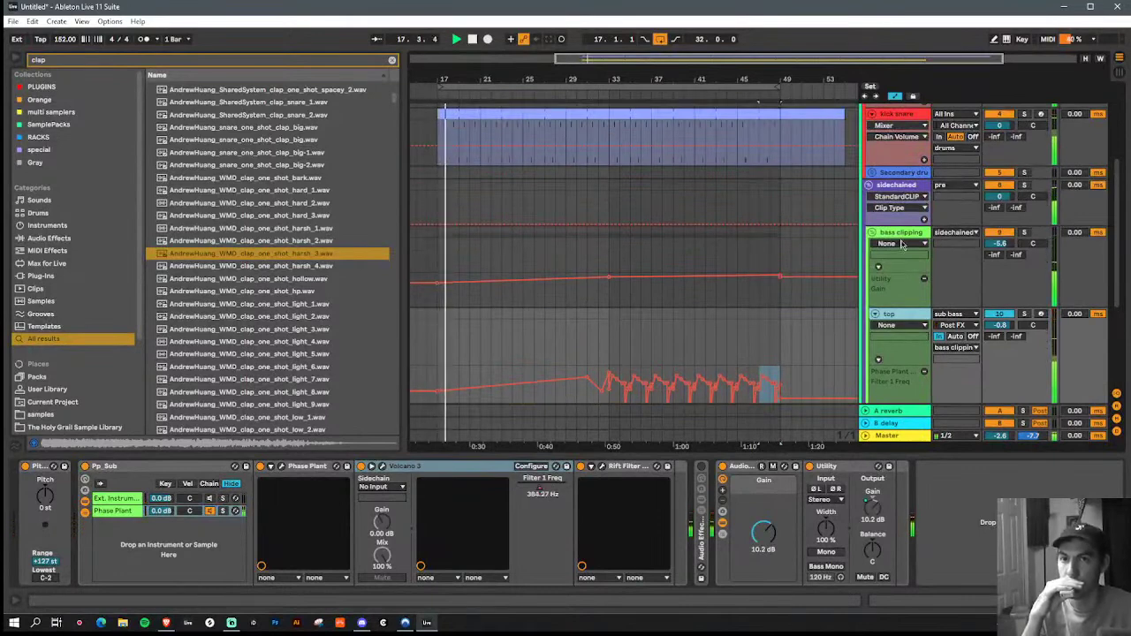
pyautogui.scroll(-3, 901, 249)
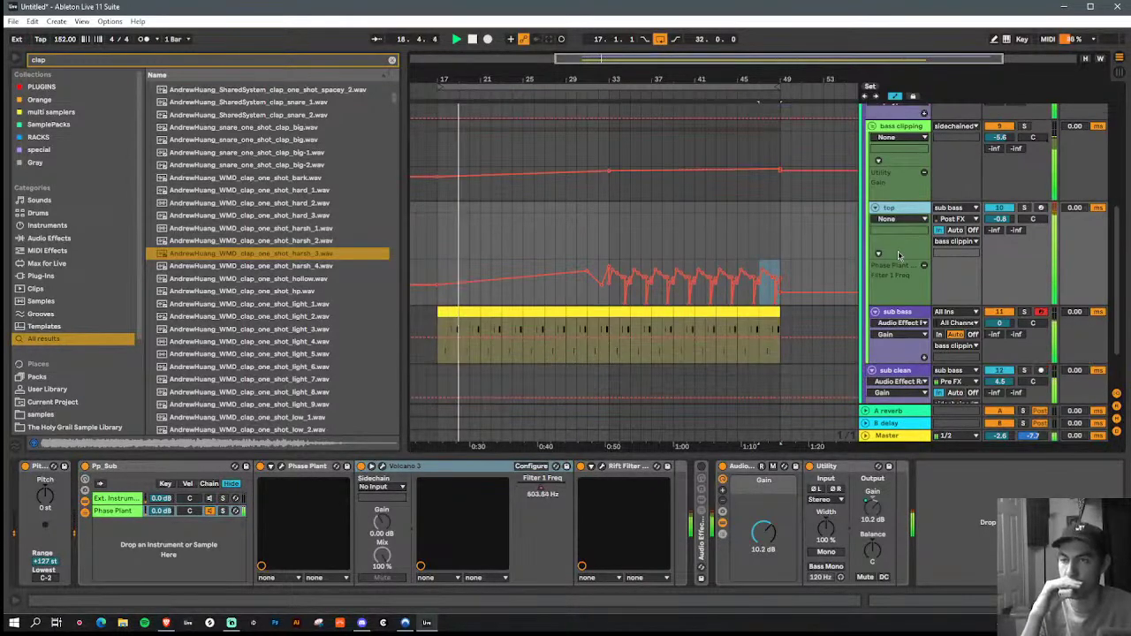
pyautogui.scroll(-2, 899, 255)
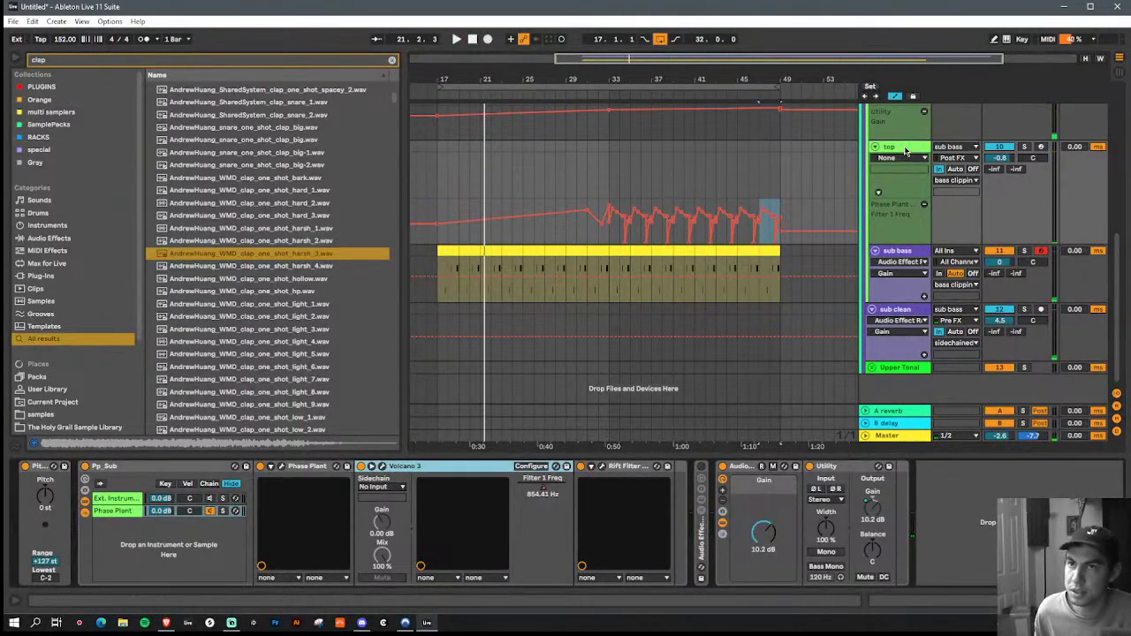
# Step: Insert a MIDI track below the top track and search the browser for "metal"
pyautogui.hotkey('ctrl', 'shift', 't')
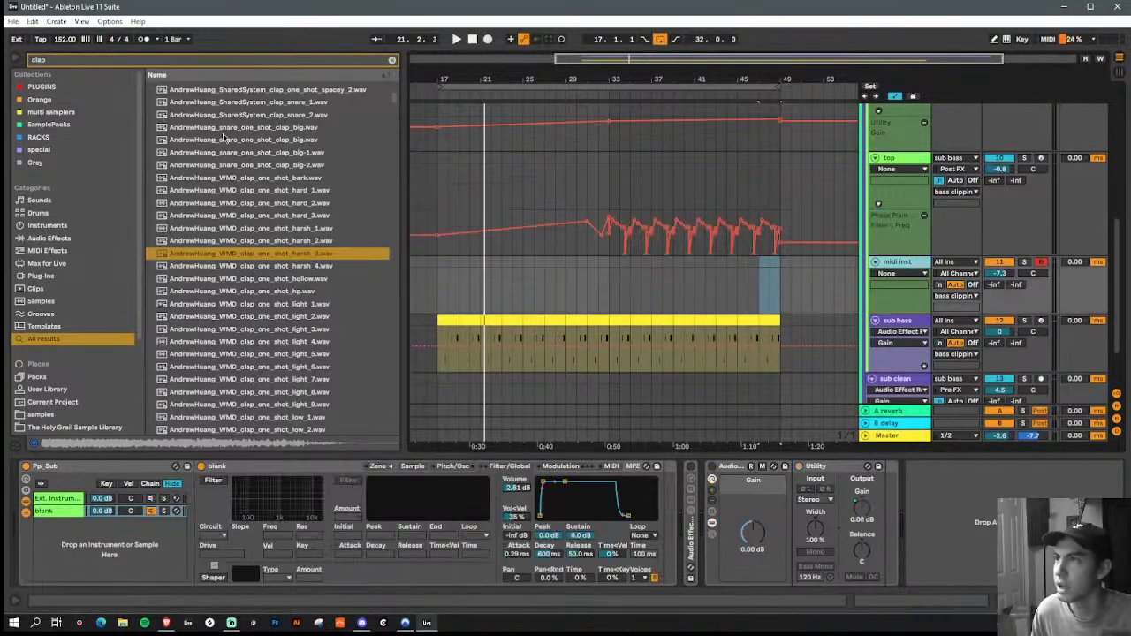
pyautogui.click(248, 61)
pyautogui.write('metal')
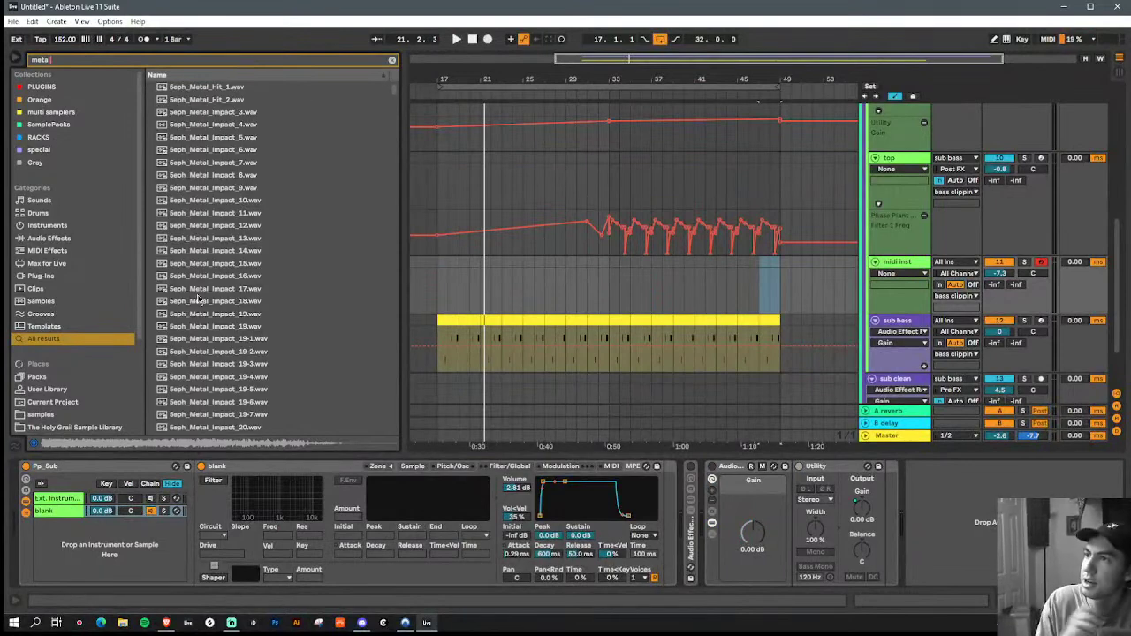
# Step: Audition Seph_Metal_Impact_17 and Seph_Metal_Impact_18, and load Seph_Metal_Impact_18 into the new track's blank Sampler
pyautogui.click(198, 295)
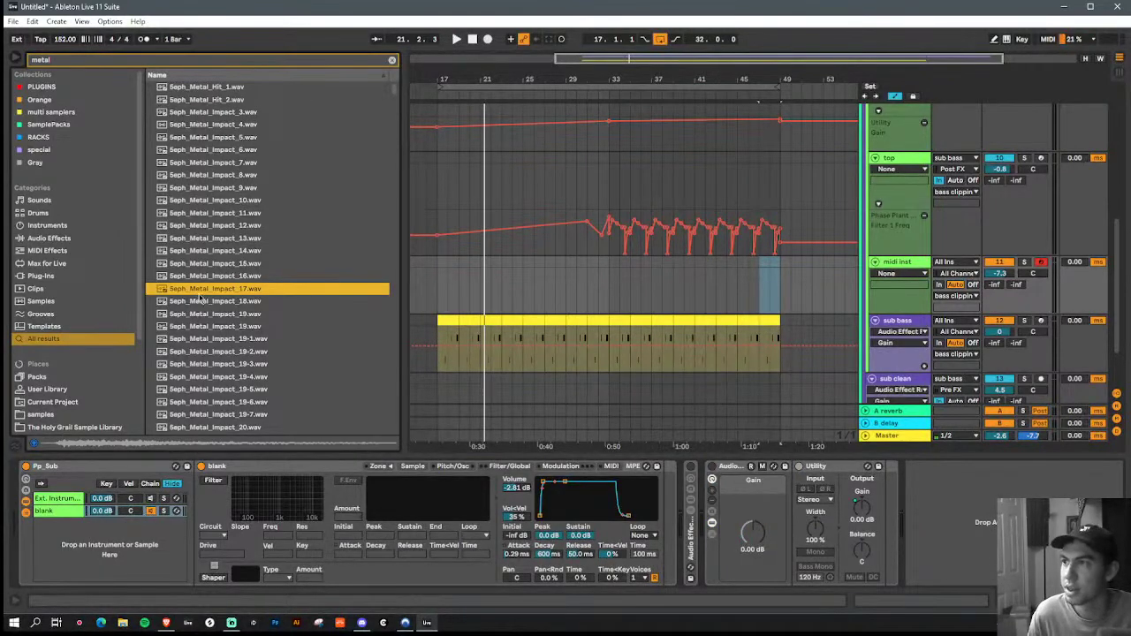
pyautogui.click(202, 304)
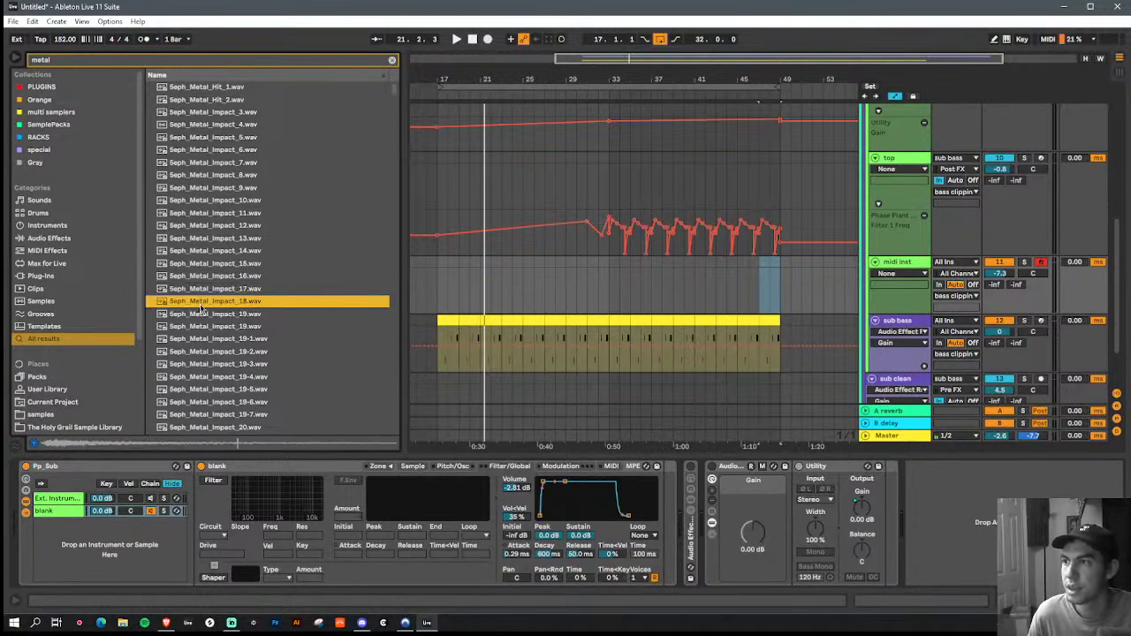
pyautogui.click(413, 466)
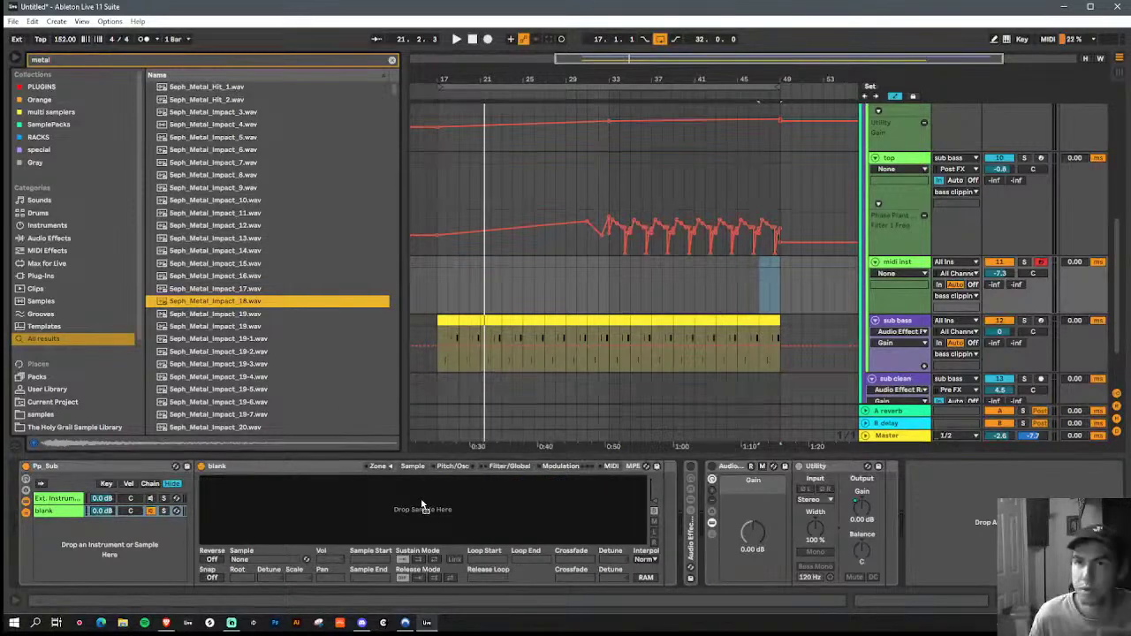
pyautogui.moveTo(422, 506); pyautogui.dragTo(422, 507)
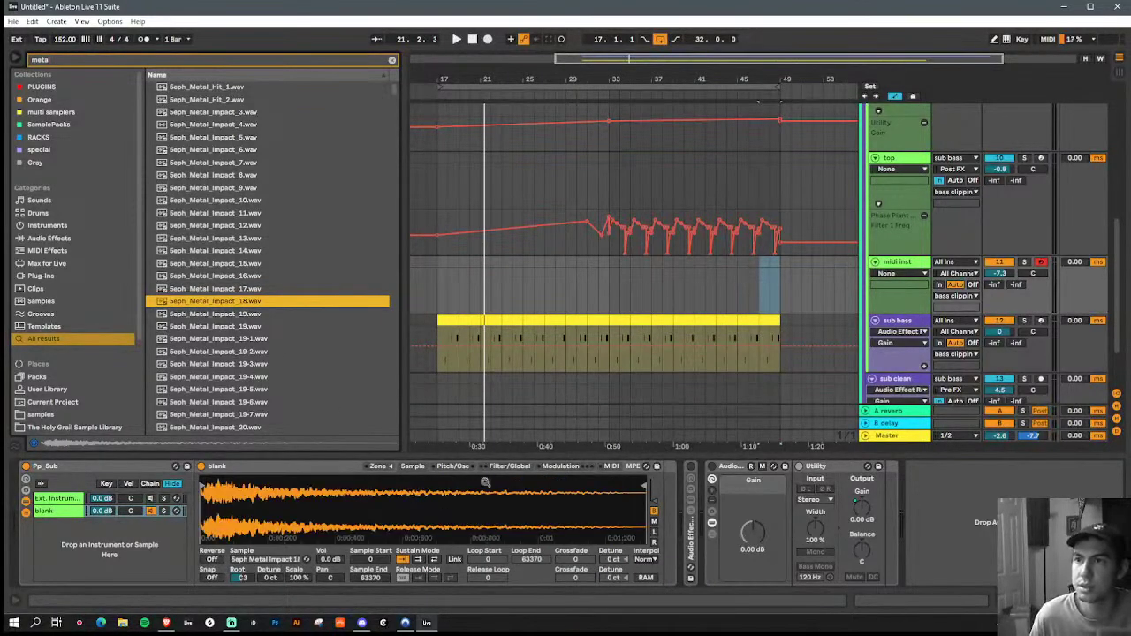
# Step: Set the midi inst track's MIDI input to sub bass and play from bar 17
pyautogui.click(948, 263)
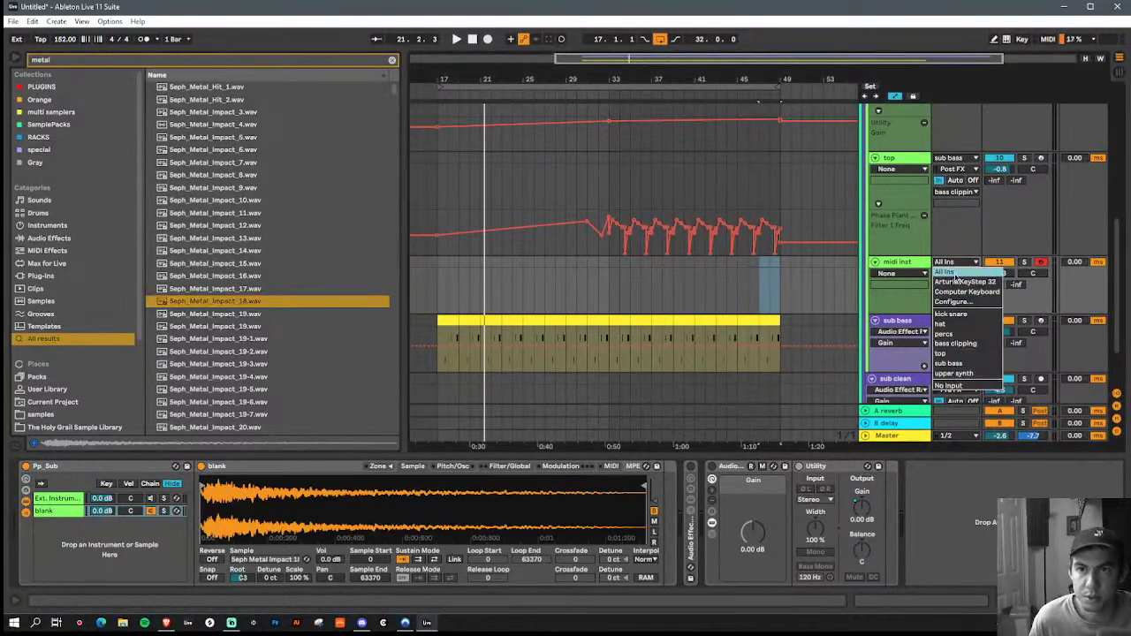
pyautogui.click(971, 364)
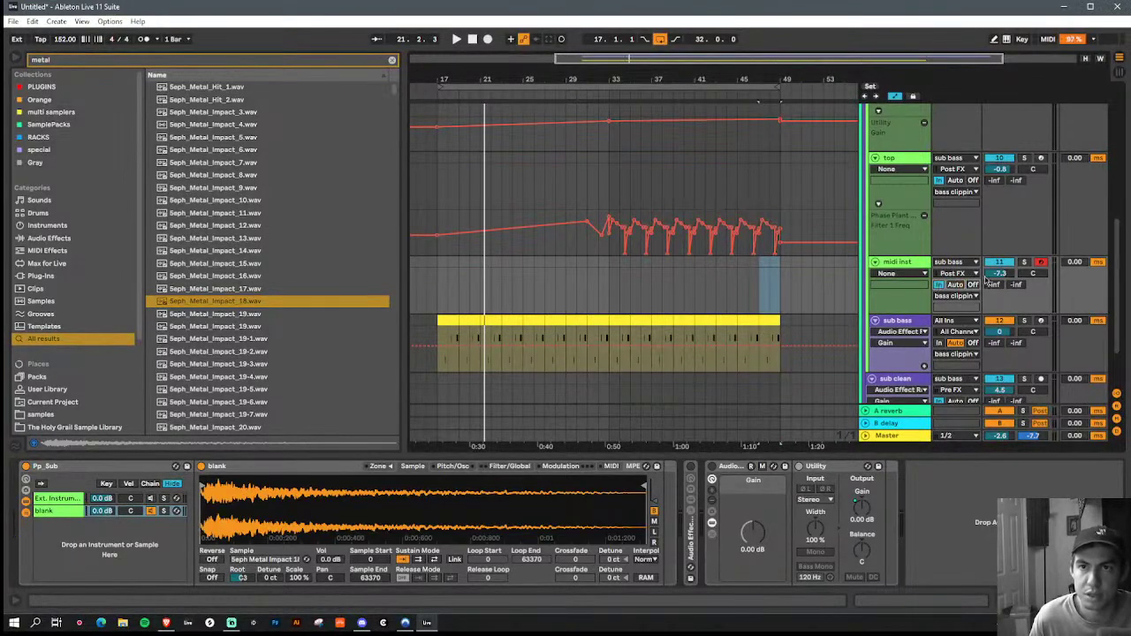
pyautogui.click(441, 266)
pyautogui.press('space')
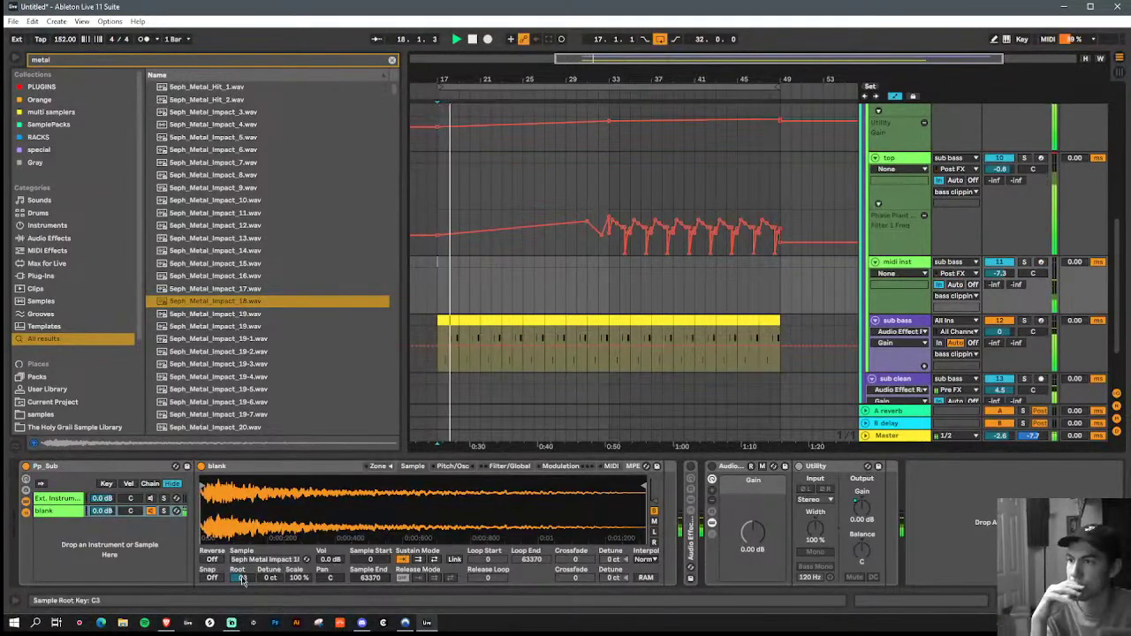
# Step: Lengthen the Sampler's volume release with a 7.7 % release slope, and set the sample's Root to F-1 and Scale to 0 %
pyautogui.click(500, 470)
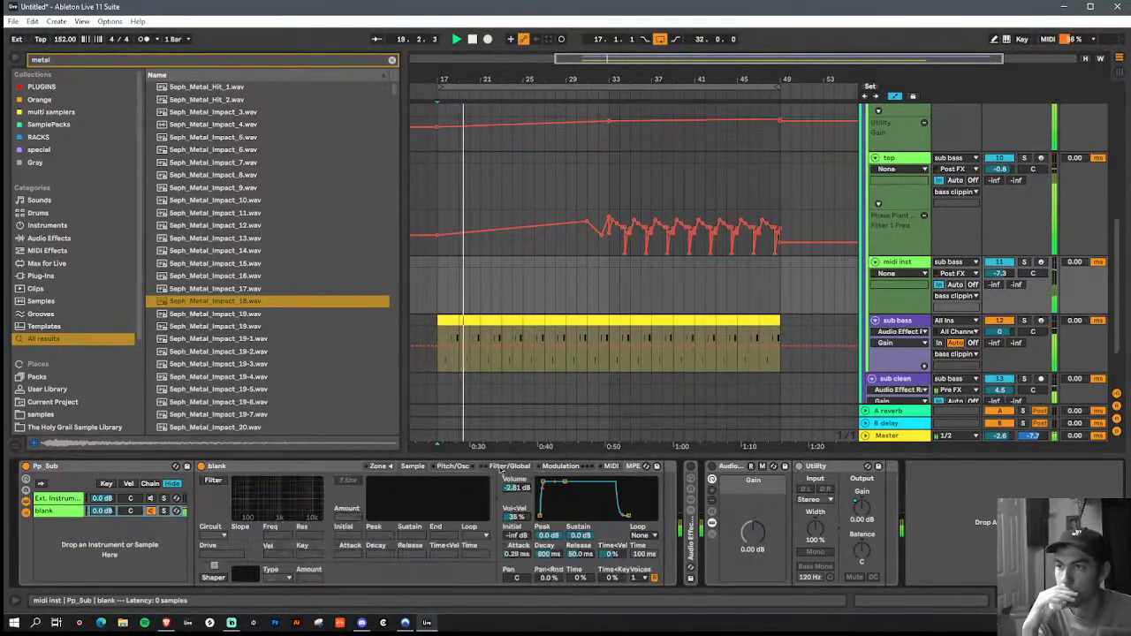
pyautogui.moveTo(629, 515)
pyautogui.mouseDown()
pyautogui.moveTo(653, 515)
pyautogui.moveTo(635, 501)
pyautogui.mouseUp()
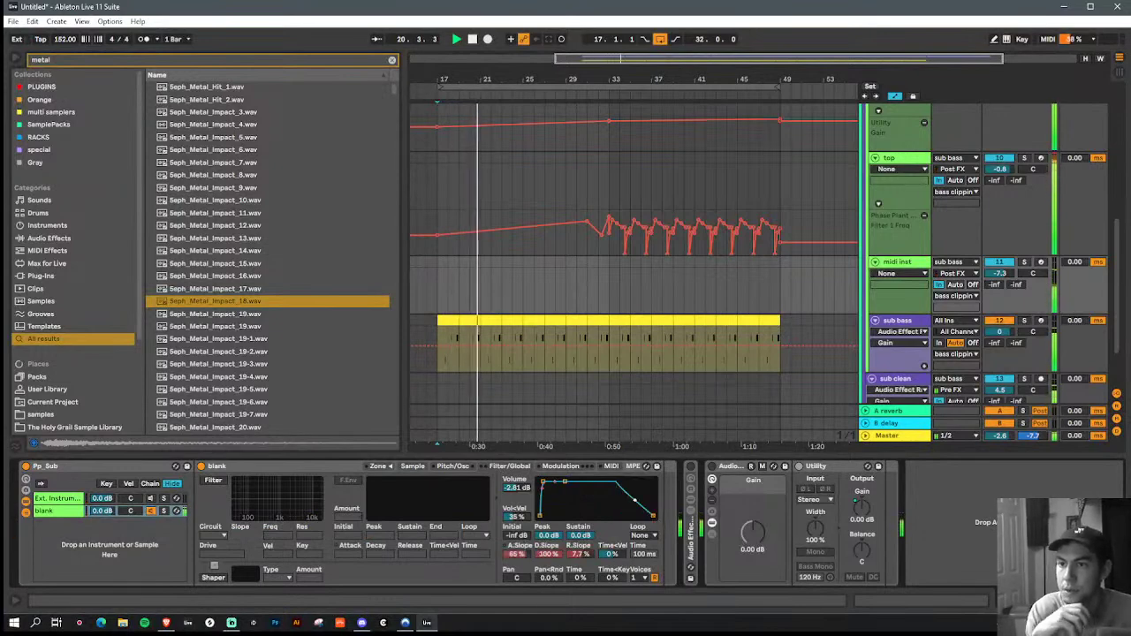
pyautogui.click(413, 466)
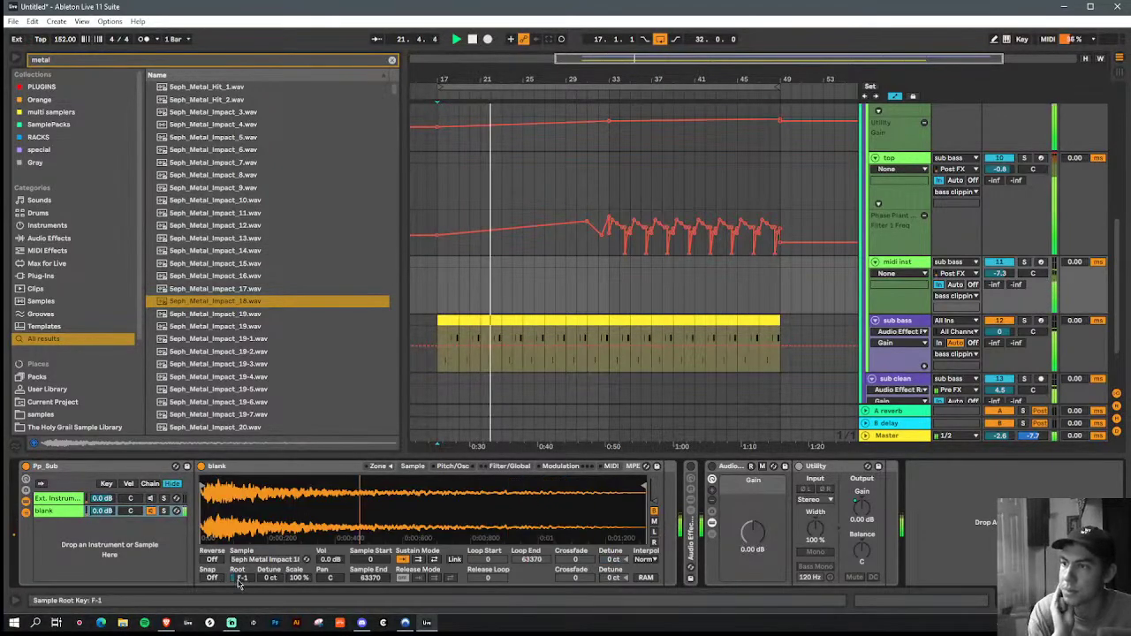
pyautogui.moveTo(297, 579); pyautogui.dragTo(298, 581)
pyautogui.press('Delete')
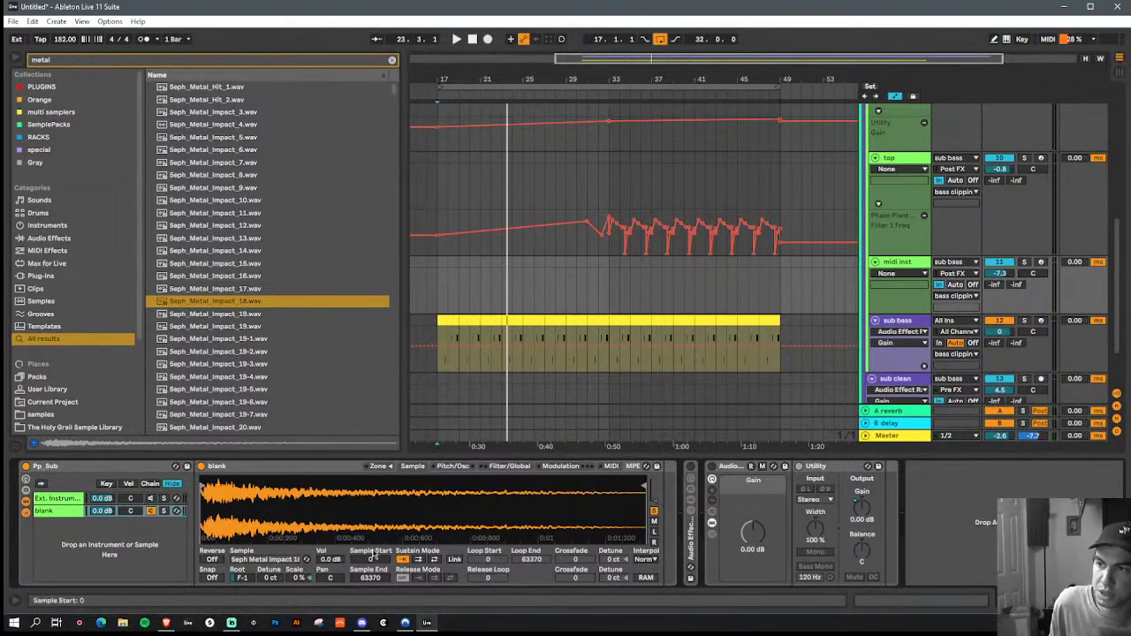
# Step: Enable the Sampler's 24 dB high-pass filter and raise its cutoff during playback, with resonance at 6.8 %
pyautogui.click(513, 467)
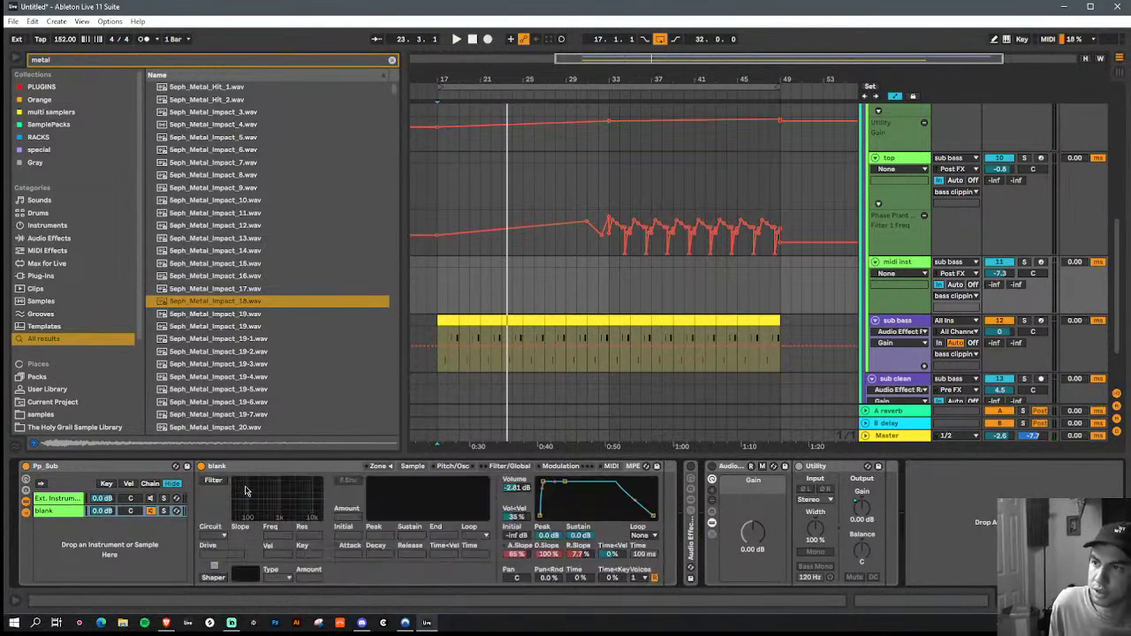
pyautogui.click(212, 483)
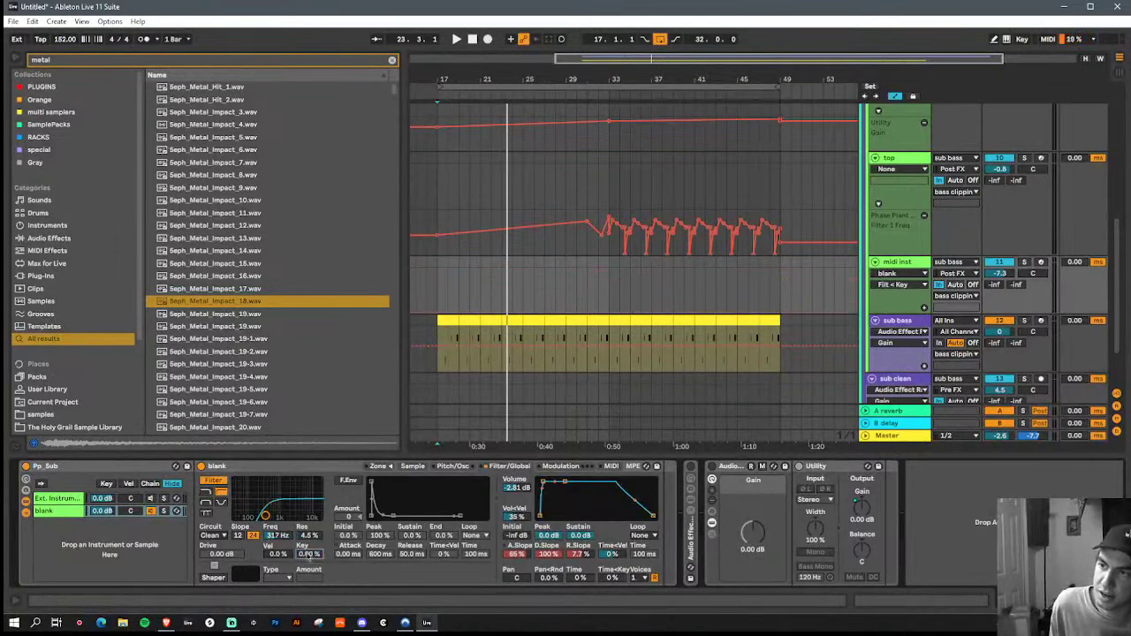
pyautogui.press('space')
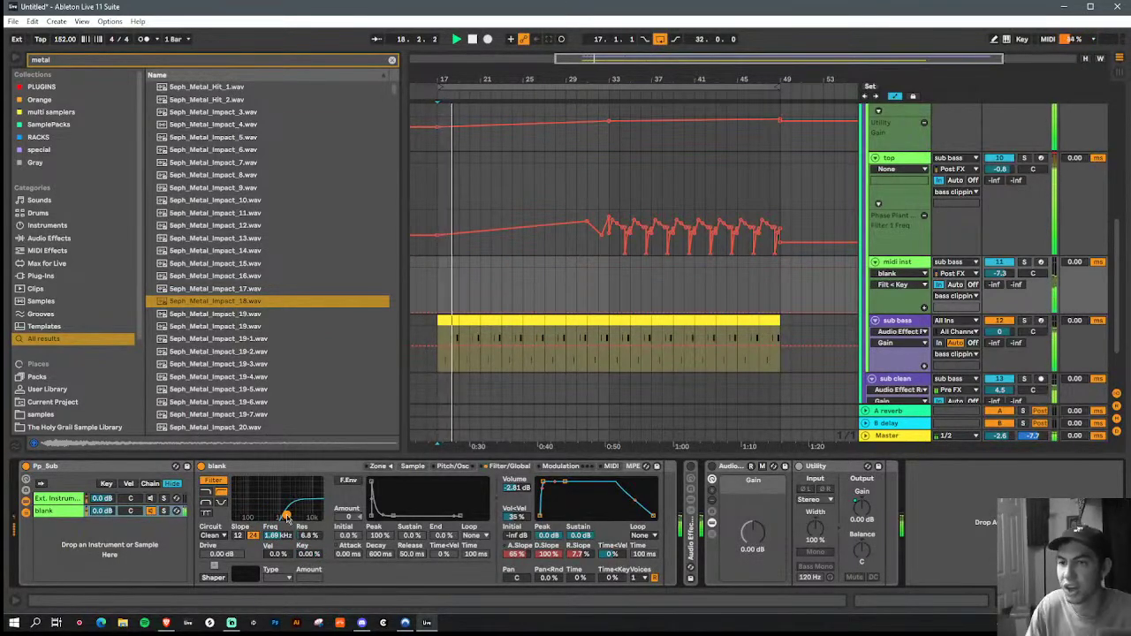
# Step: Play from bar 17 and set the Gain of the midi inst track's Audio Effect Rack to 6.89 dB
pyautogui.click(743, 518)
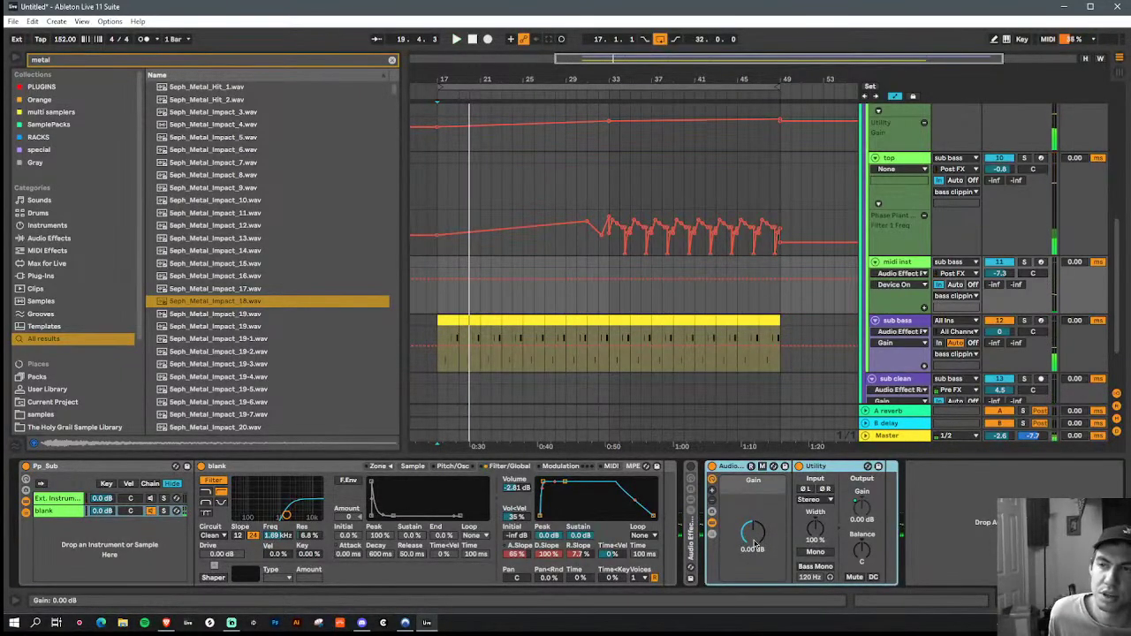
pyautogui.press('space')
pyautogui.moveTo(758, 546); pyautogui.dragTo(754, 541)
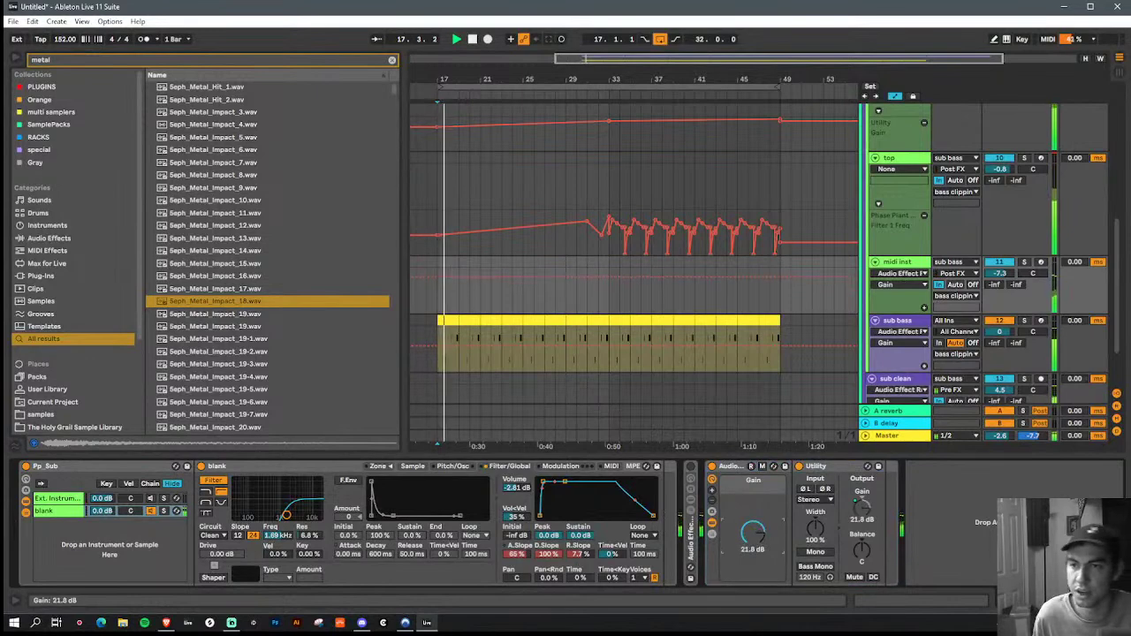
pyautogui.moveTo(755, 541)
pyautogui.mouseDown()
pyautogui.moveTo(756, 559)
pyautogui.moveTo(756, 543)
pyautogui.mouseUp()
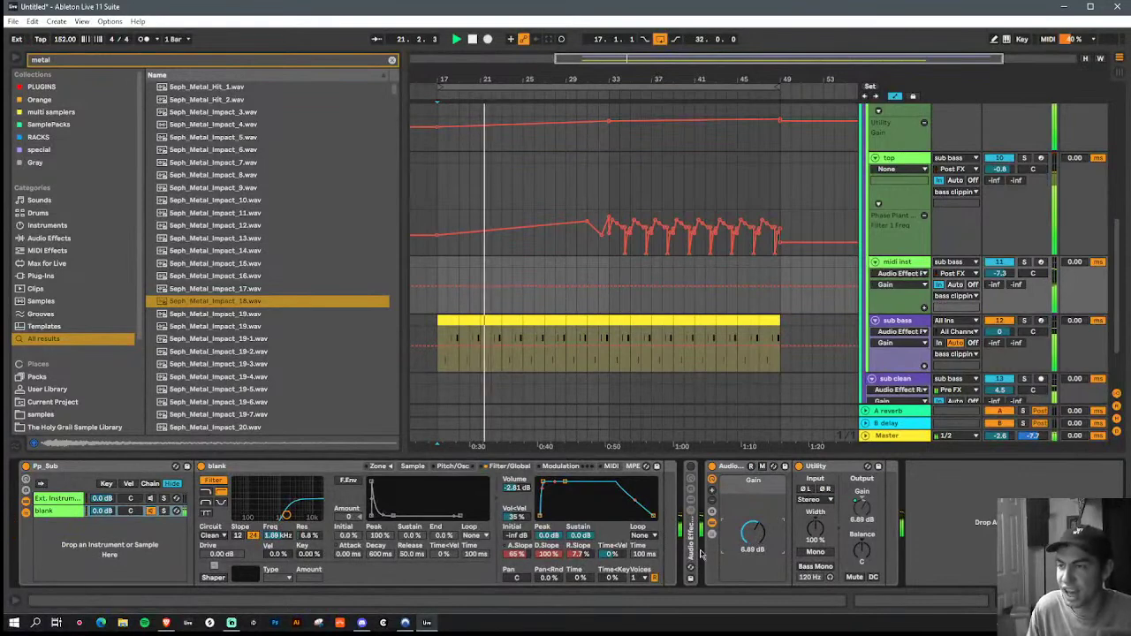
# Step: Audition several metal impacts between Seph_Metal_Impact_20 and Seph_Metal_Impact_30, and replace the Sampler's sample with Seph_Metal_Impact_30
pyautogui.click(416, 467)
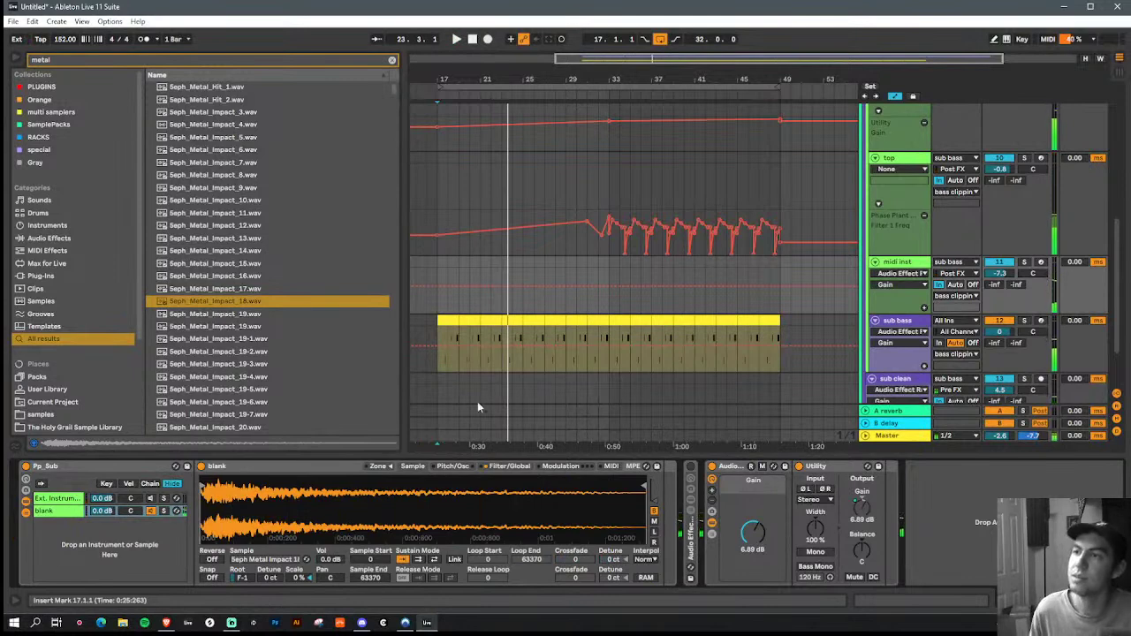
pyautogui.scroll(-2, 292, 351)
pyautogui.click(234, 375)
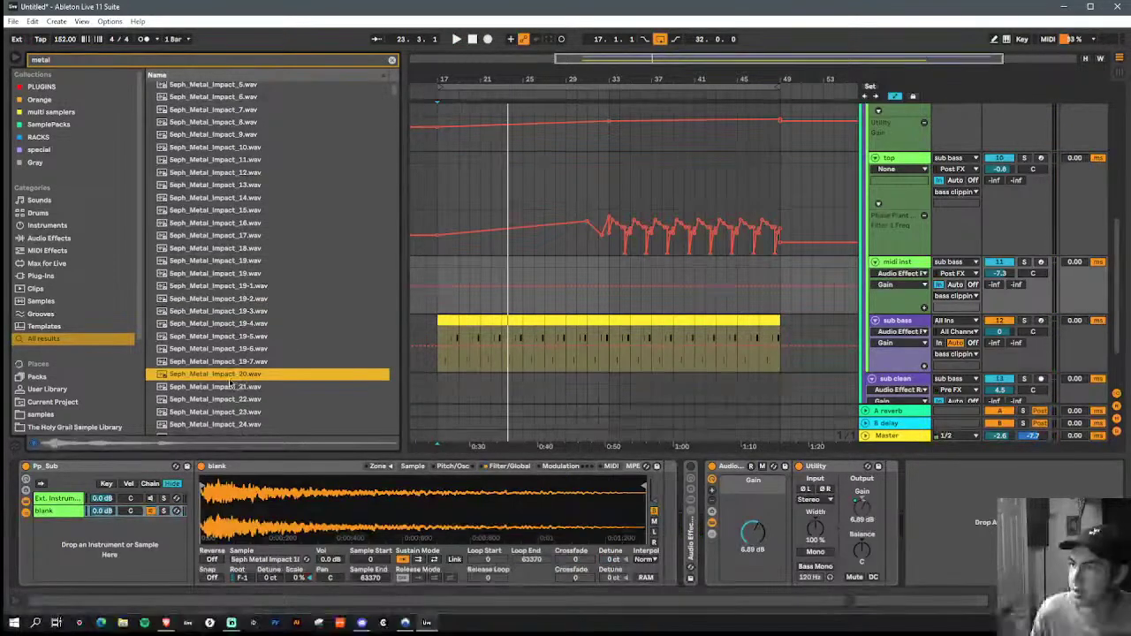
pyautogui.click(224, 401)
pyautogui.scroll(-4, 224, 396)
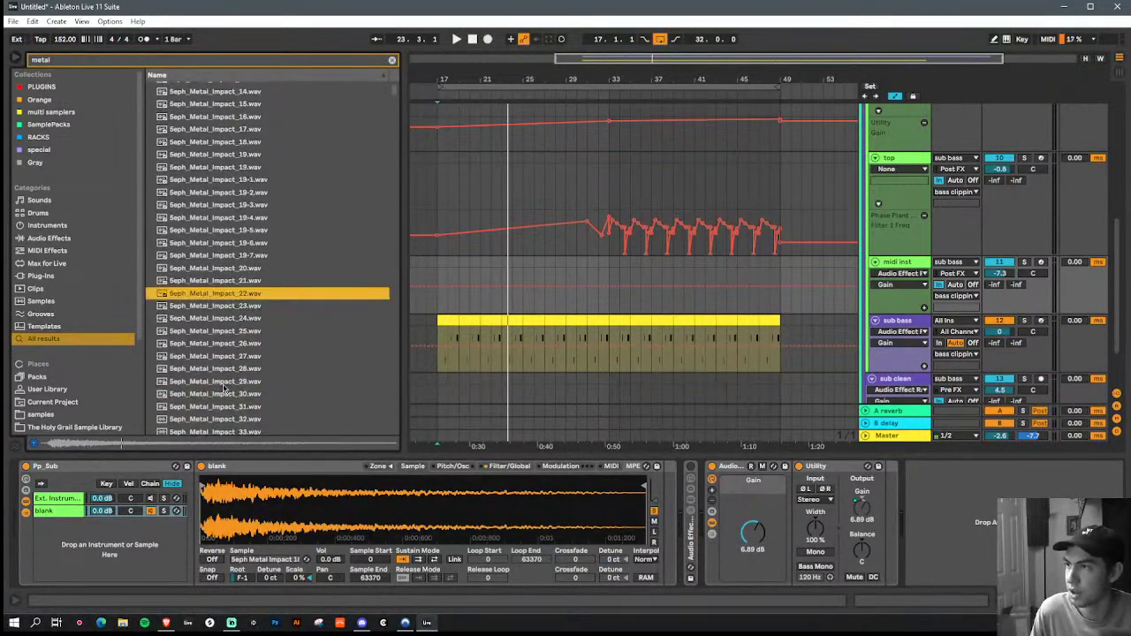
pyautogui.click(216, 344)
pyautogui.click(218, 359)
pyautogui.scroll(-8, 219, 359)
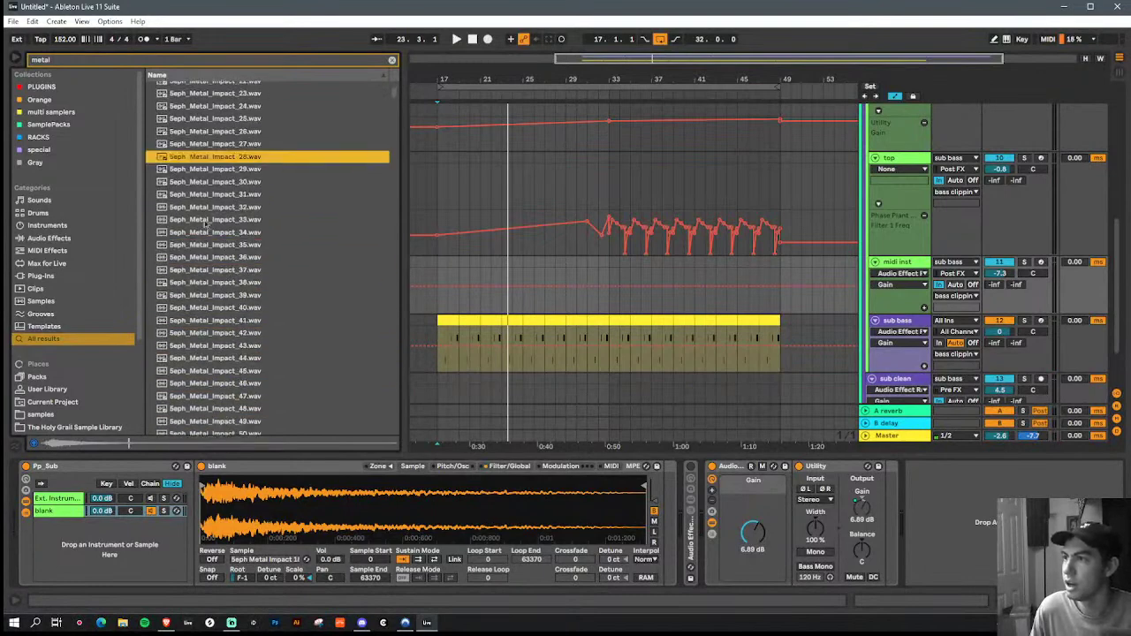
pyautogui.click(208, 185)
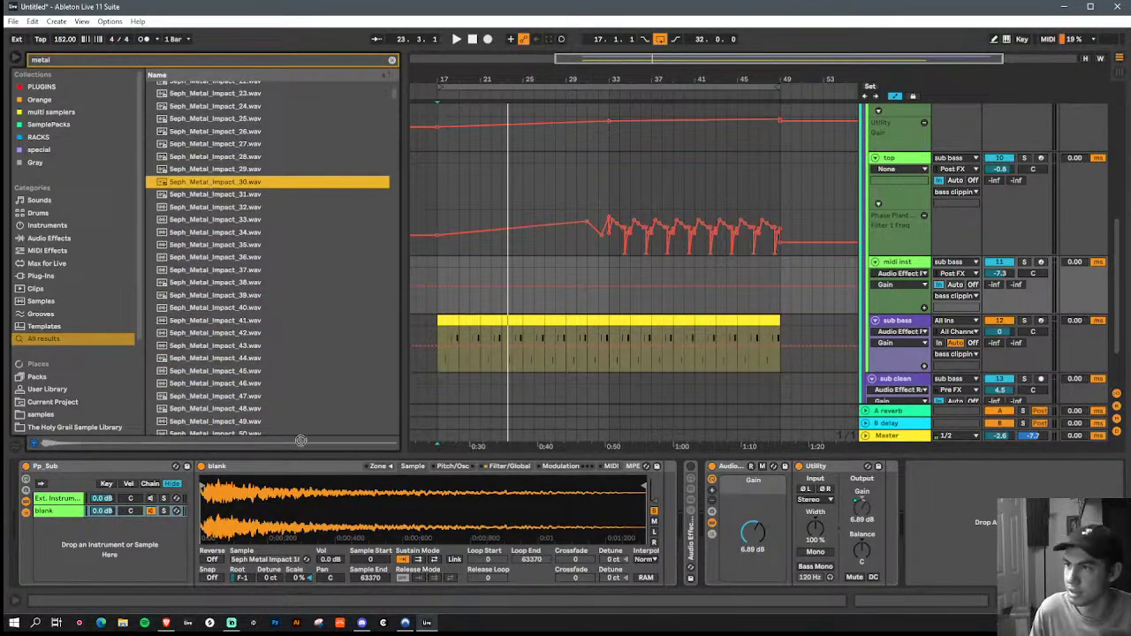
pyautogui.moveTo(299, 434); pyautogui.dragTo(328, 510)
# Step: During playback, set the Sampler's filter to 694 Hz with 14 % resonance and the rack's Gain to 0.83 dB
pyautogui.press('space')
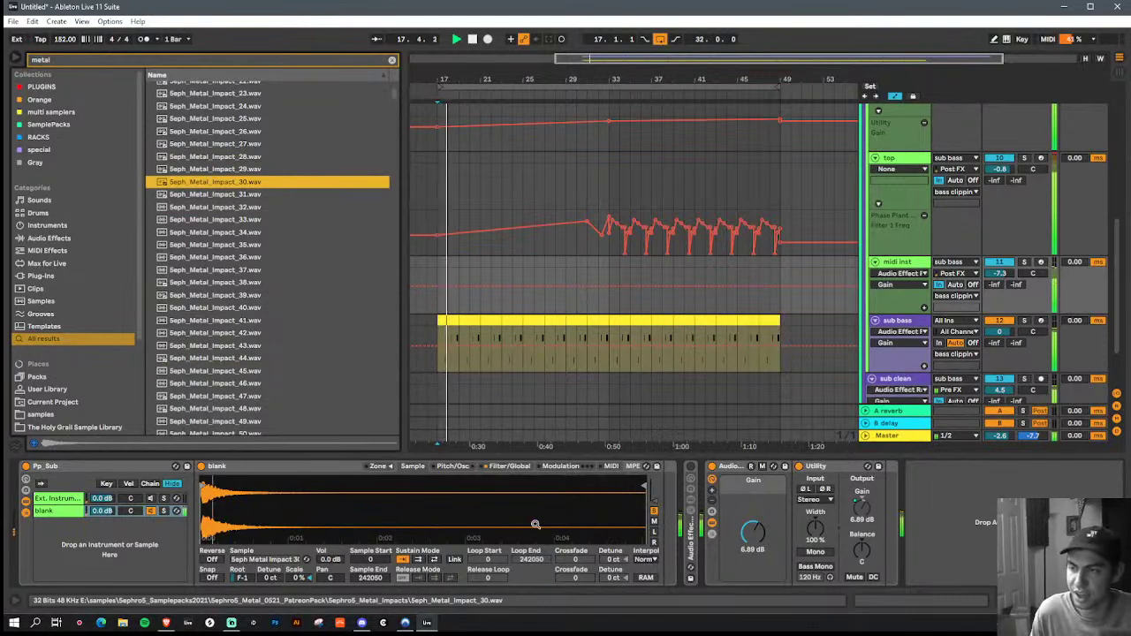
pyautogui.click(508, 466)
pyautogui.moveTo(250, 508); pyautogui.dragTo(275, 512)
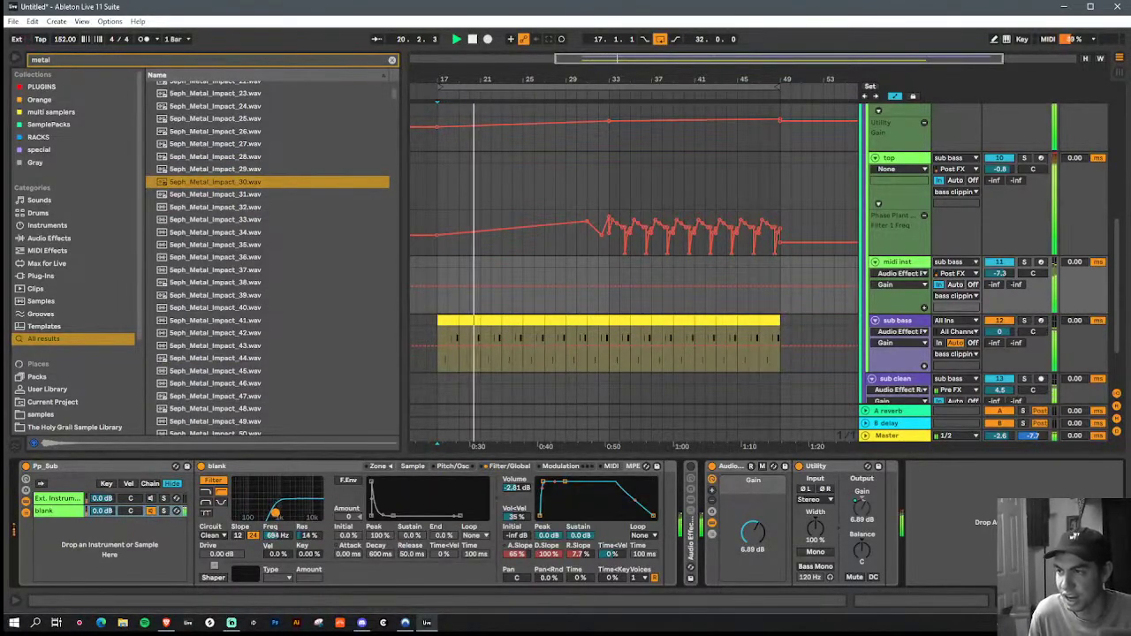
pyautogui.moveTo(753, 529); pyautogui.dragTo(761, 538)
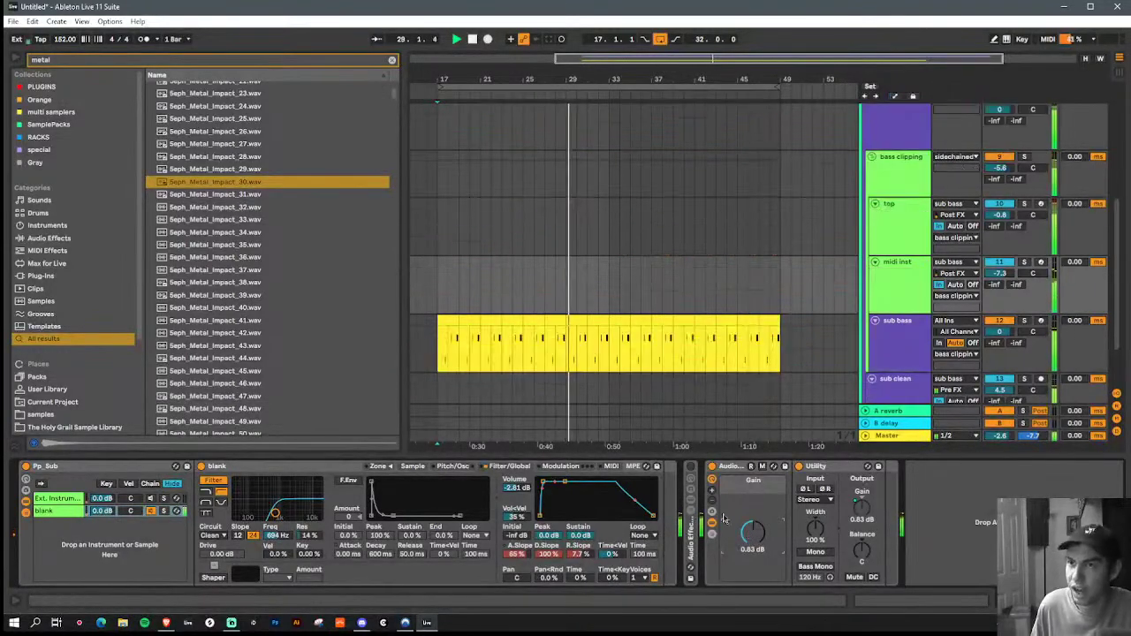
# Step: Automate the midi inst rack's Gain to rise from -7.44 dB at bar 17 to 0.83 dB at bar 49, and play it back
pyautogui.click(778, 291)
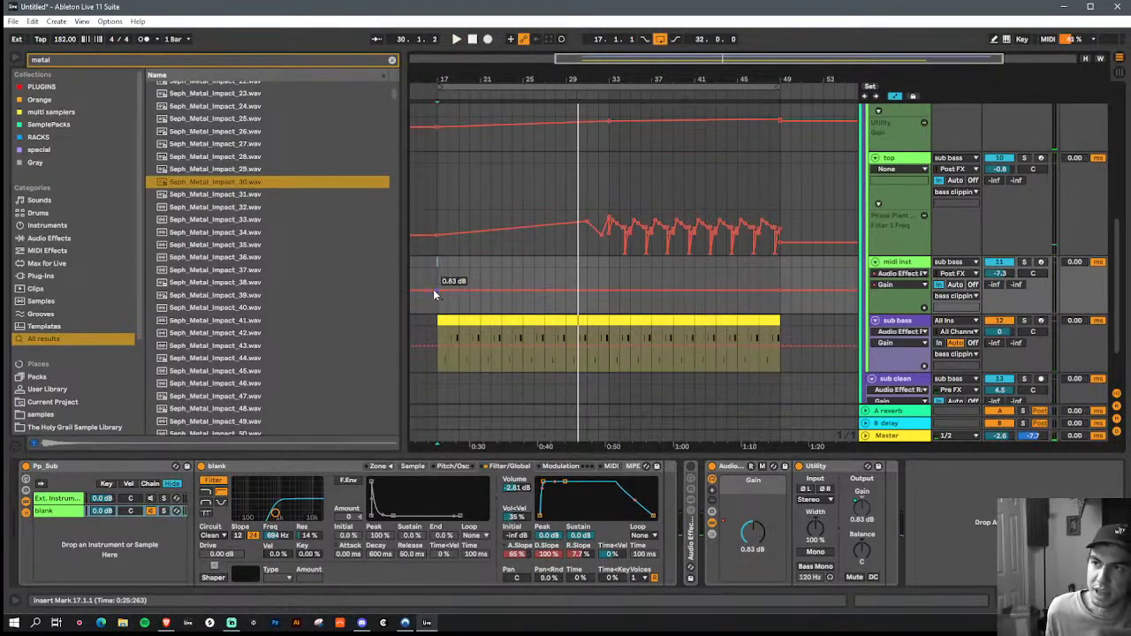
pyautogui.moveTo(433, 289); pyautogui.dragTo(433, 292)
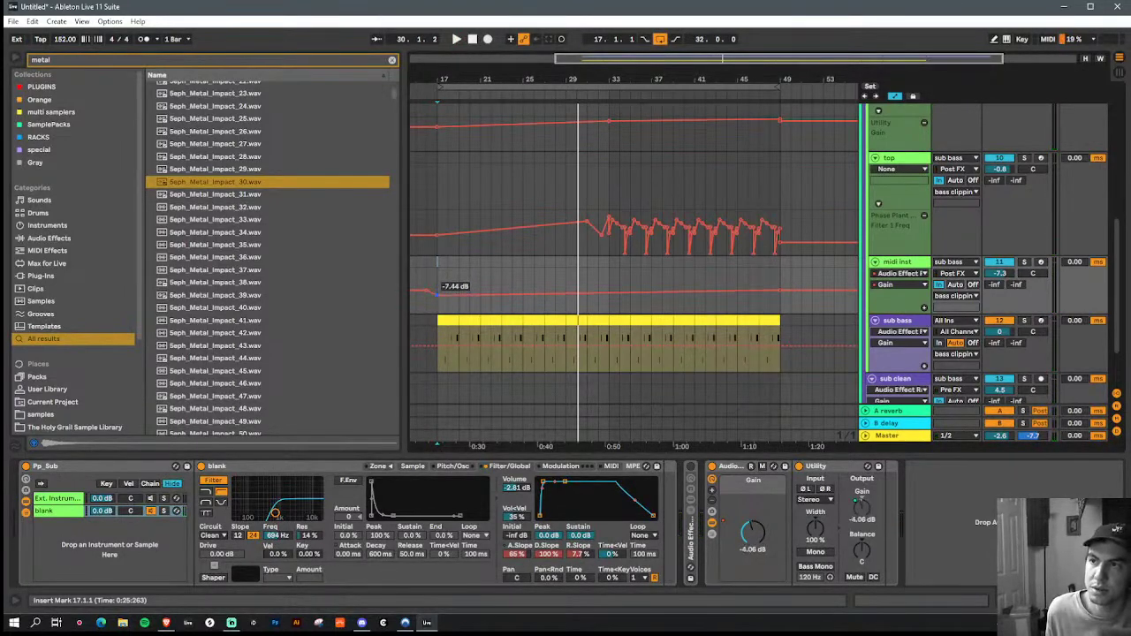
pyautogui.press('space')
pyautogui.press('a')
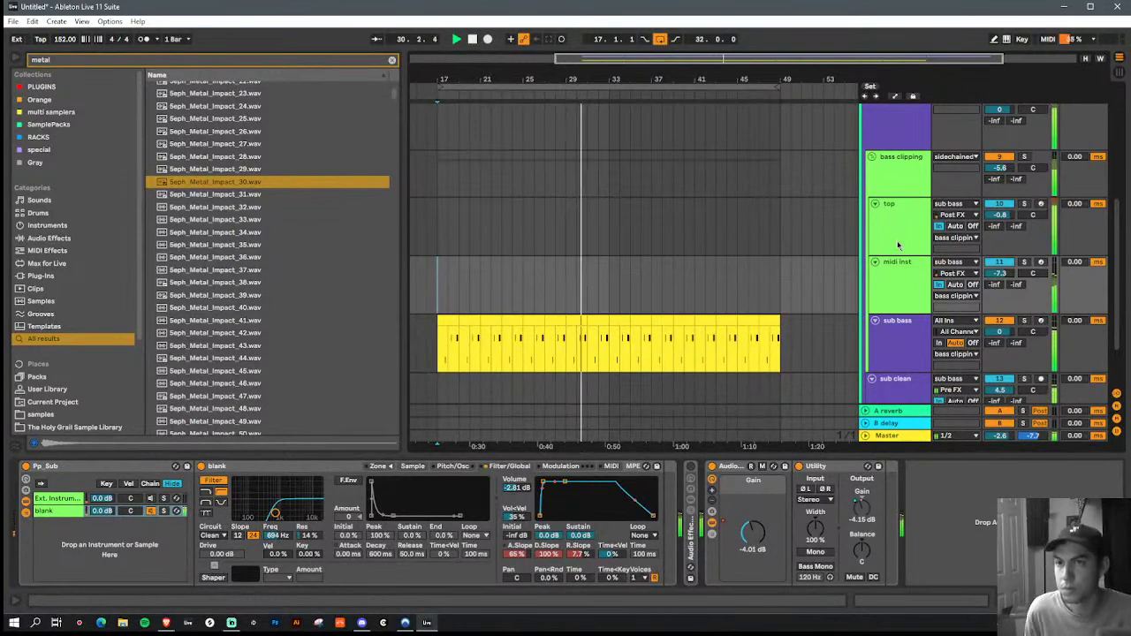
# Step: Create an empty 16-bar MIDI clip on the hat track from bar 33 to bar 49
pyautogui.scroll(8, 796, 284)
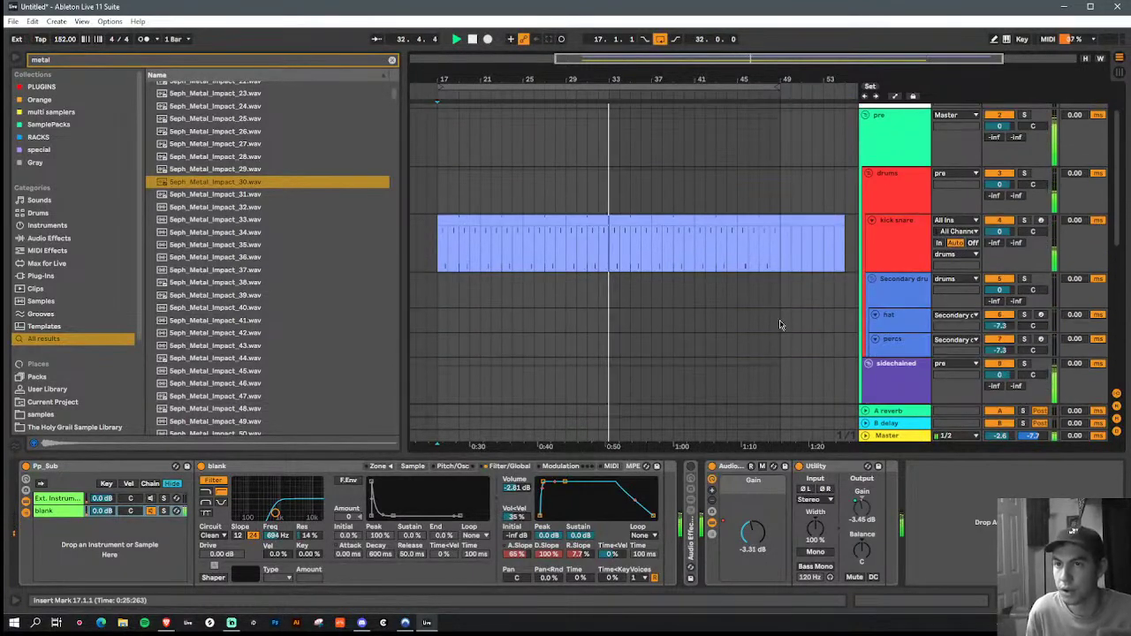
pyautogui.moveTo(780, 325); pyautogui.dragTo(610, 315)
pyautogui.doubleClick(610, 316)
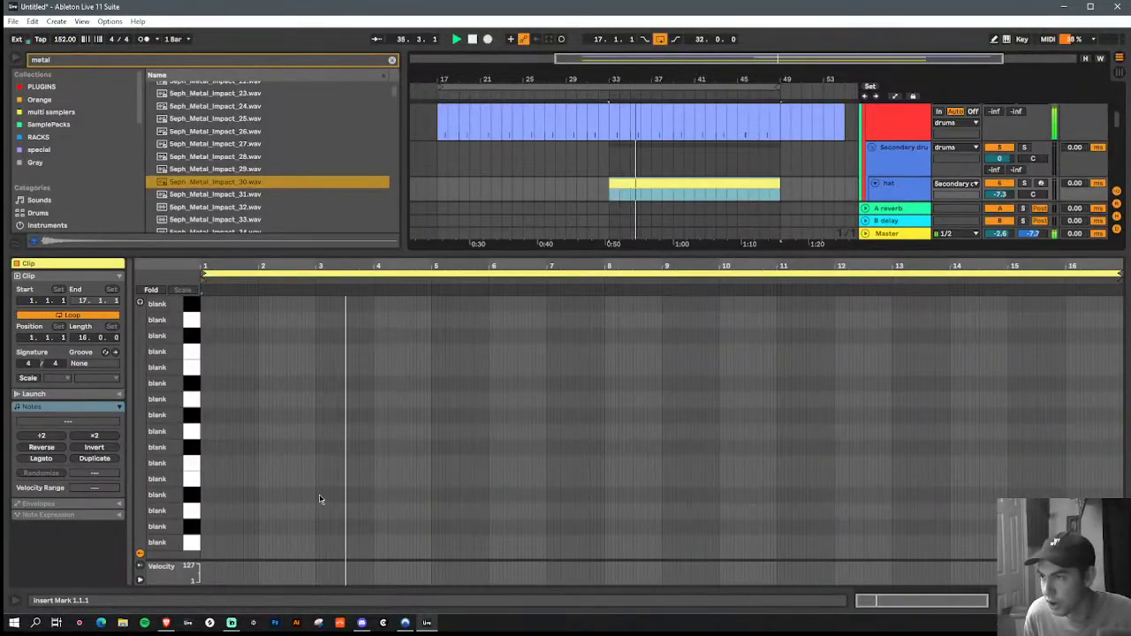
# Step: Add two short C1 notes in the first two bars of the hat clip and loop those two bars
pyautogui.doubleClick(215, 543)
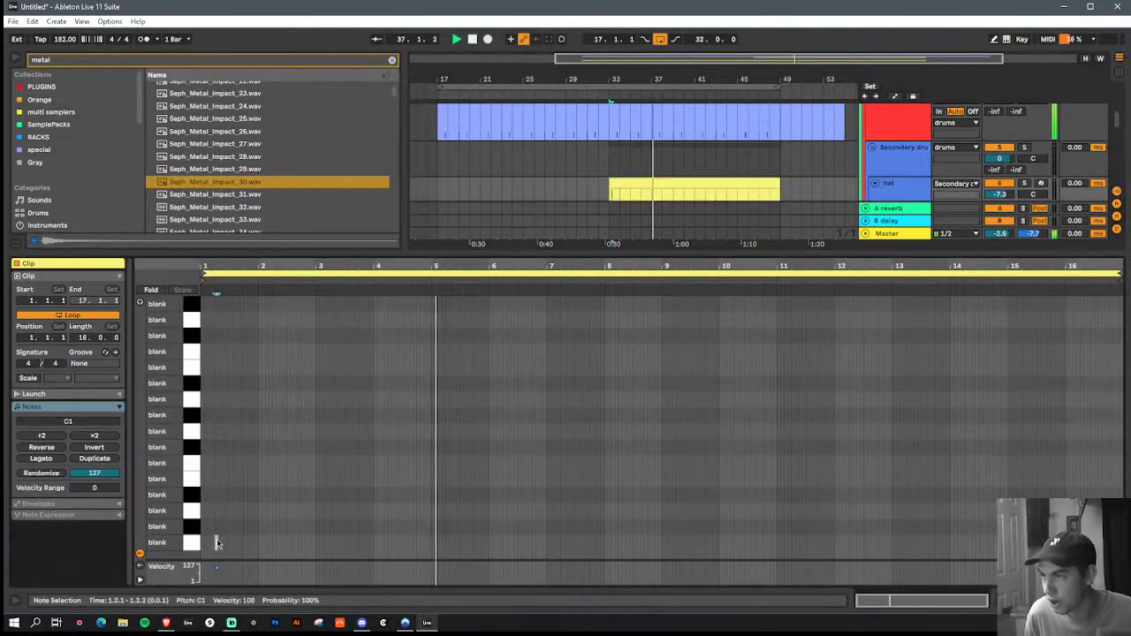
pyautogui.doubleClick(288, 542)
pyautogui.moveTo(317, 544); pyautogui.dragTo(10, 511)
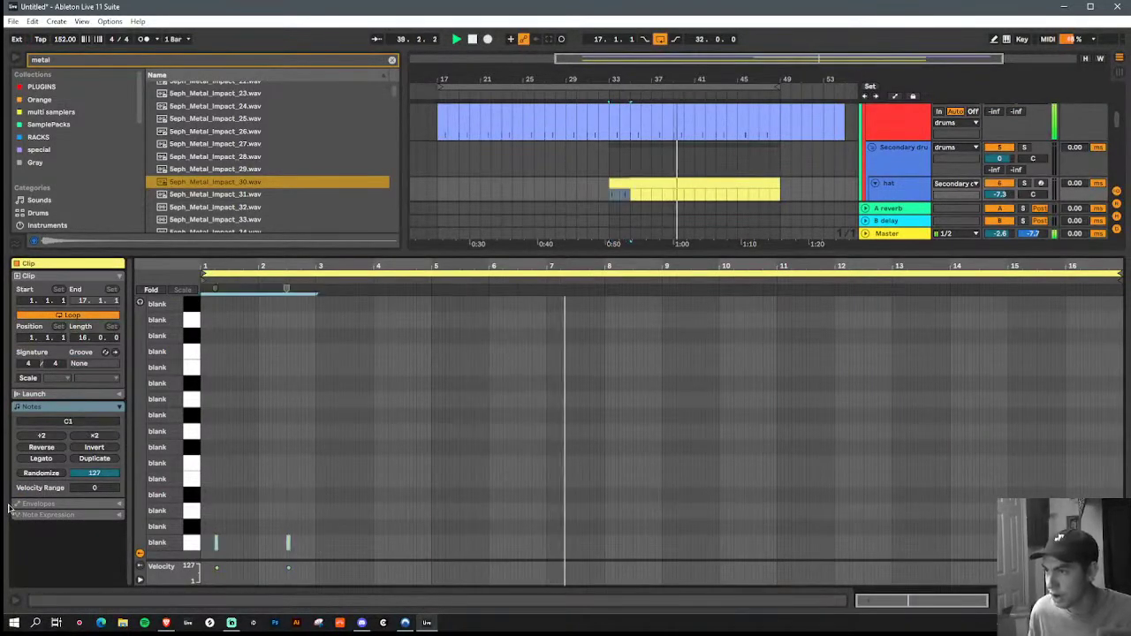
pyautogui.hotkey('ctrl', 'l')
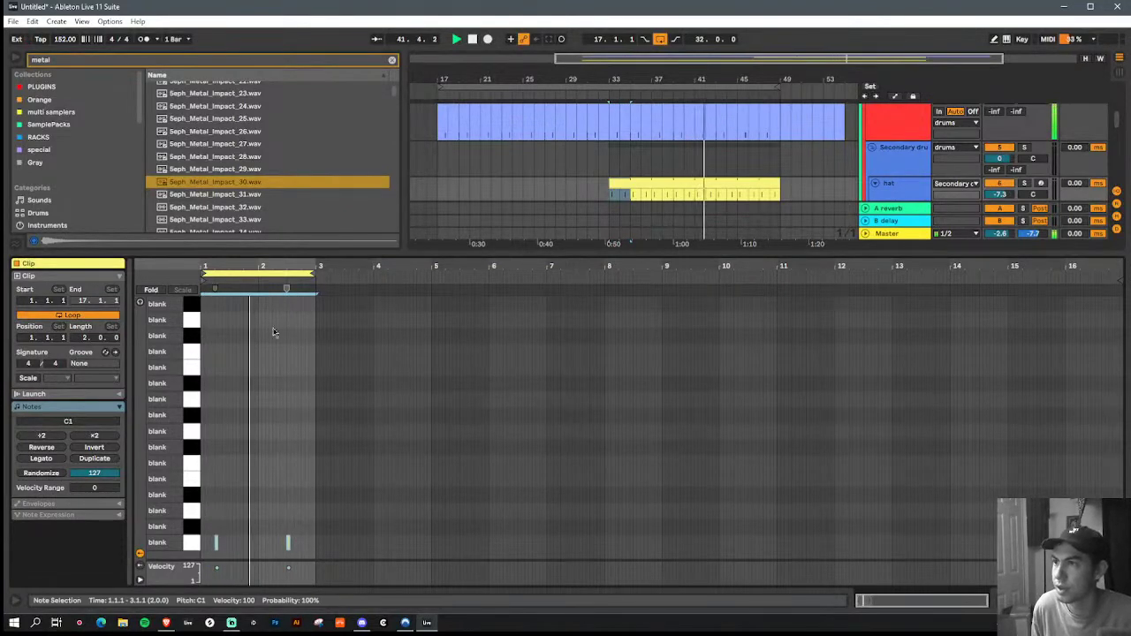
# Step: Move the second C1 note of the hat clip to 2.1.1
pyautogui.moveTo(288, 544)
pyautogui.mouseDown()
pyautogui.moveTo(273, 549)
pyautogui.moveTo(291, 550)
pyautogui.mouseUp()
pyautogui.click(281, 550)
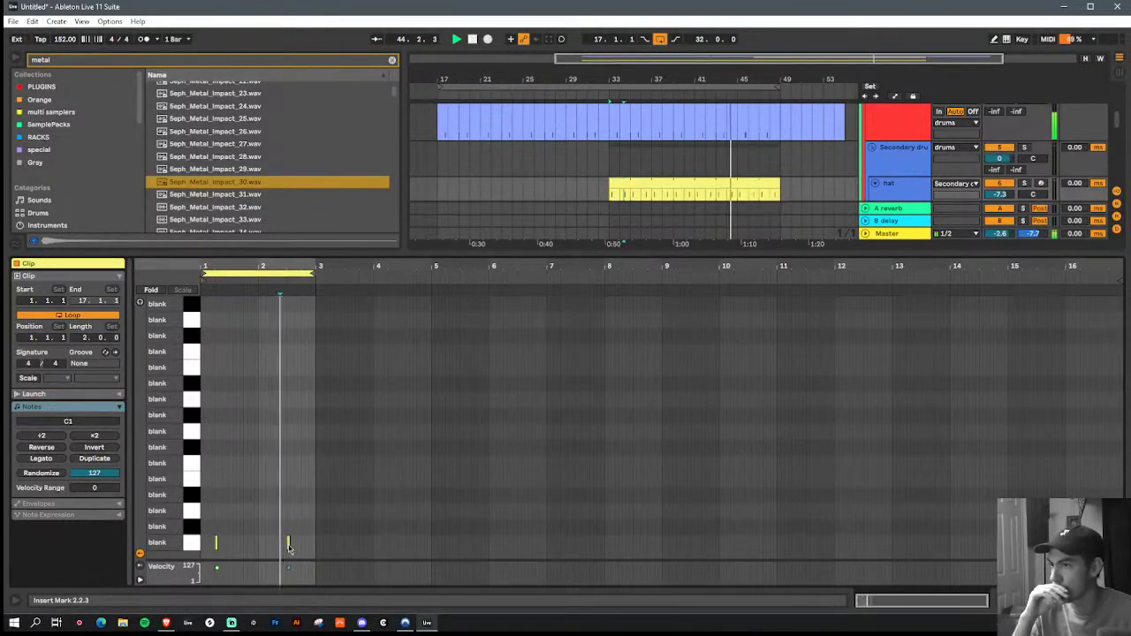
pyautogui.moveTo(288, 546); pyautogui.dragTo(264, 550)
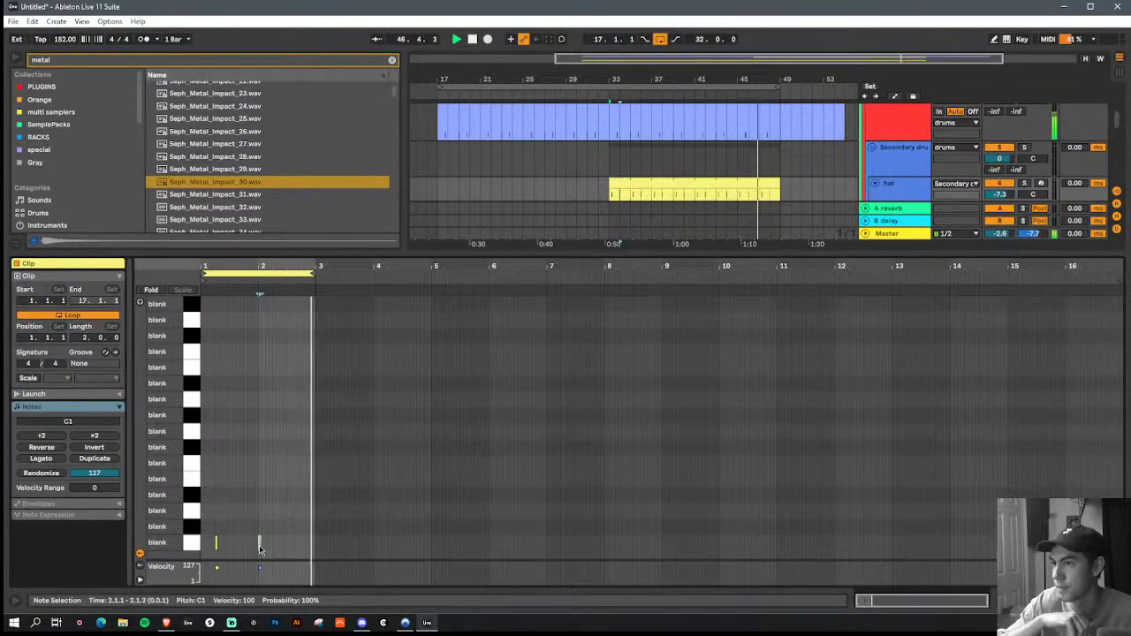
# Step: Audition Seph_Metal_Impact_39 and load it into the blank Sampler on the first pad of the hat track's sampler loaded rack
pyautogui.hotkey('shift', 'Tab')
pyautogui.click(197, 297)
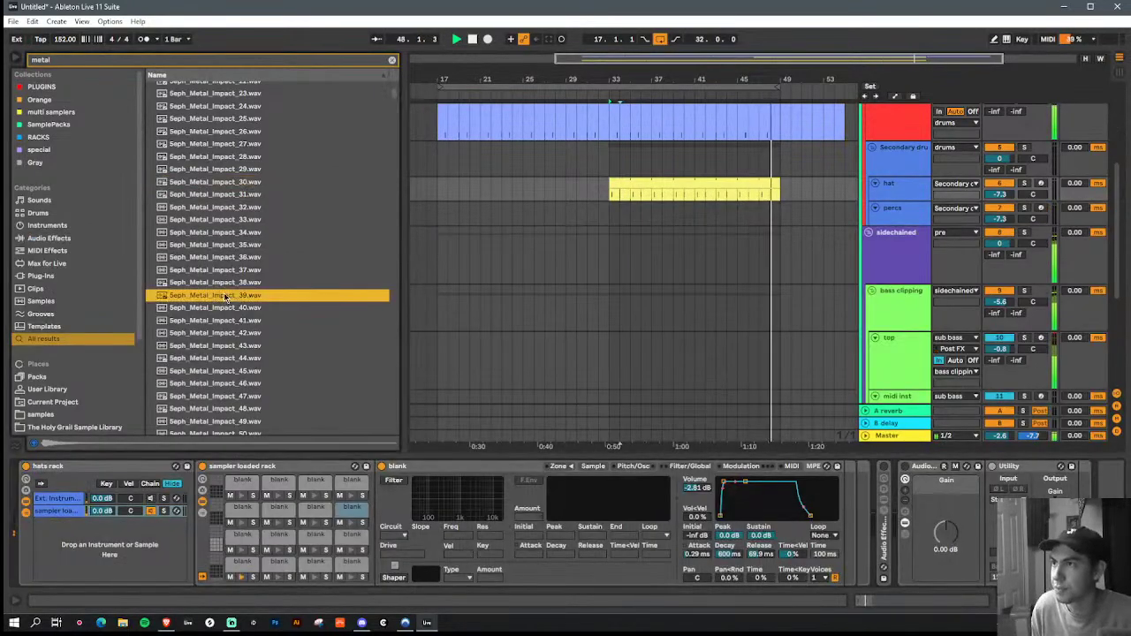
pyautogui.click(594, 468)
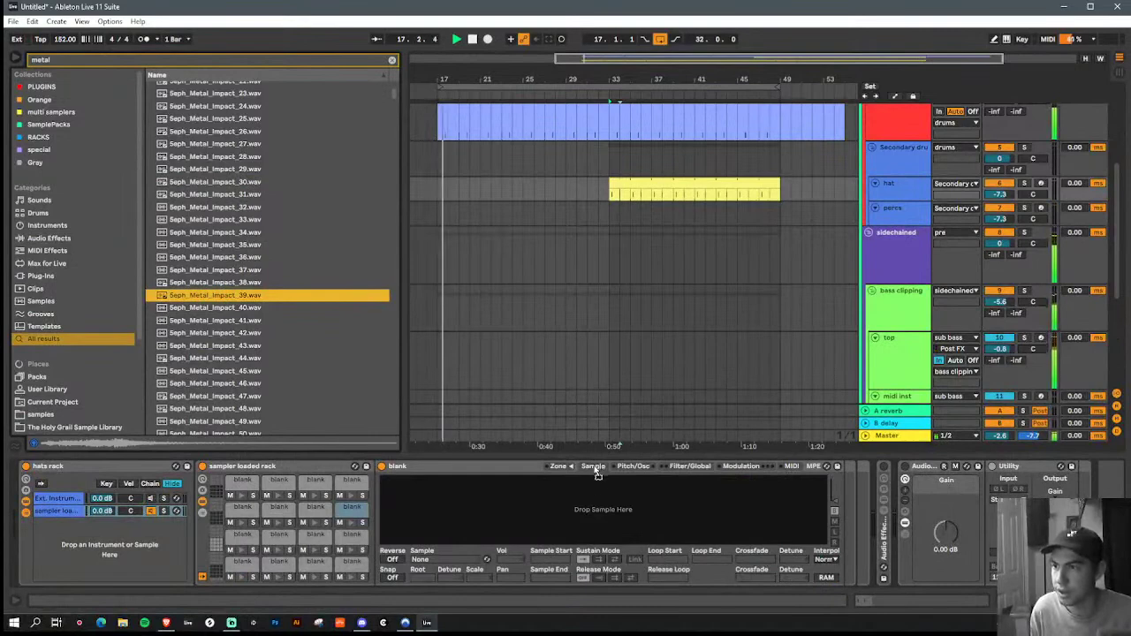
pyautogui.click(203, 515)
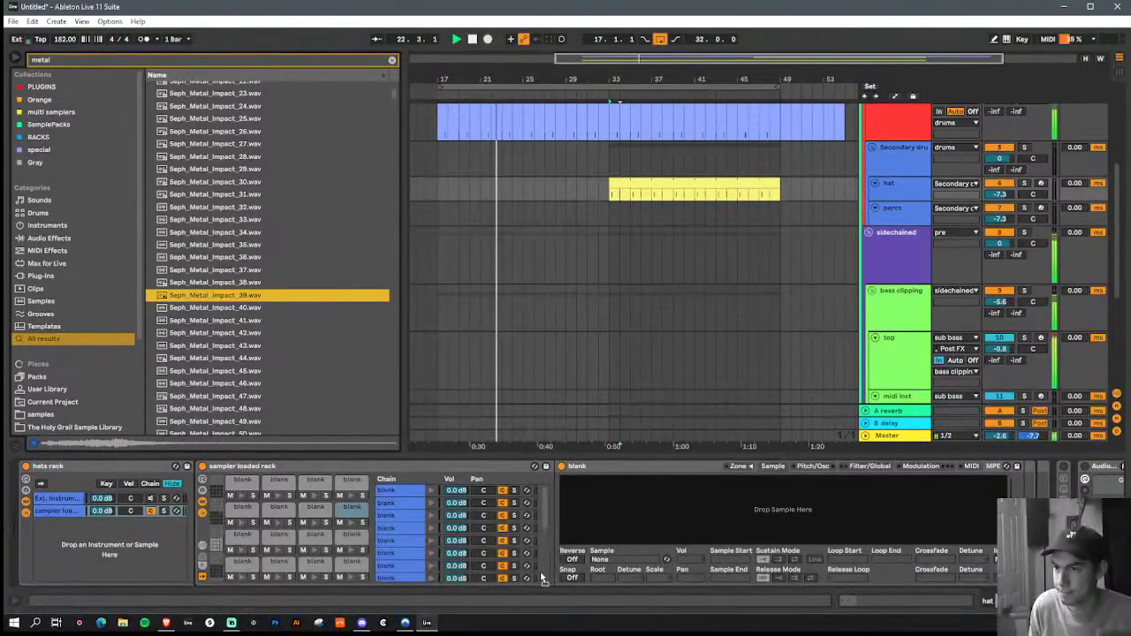
pyautogui.press('Return')
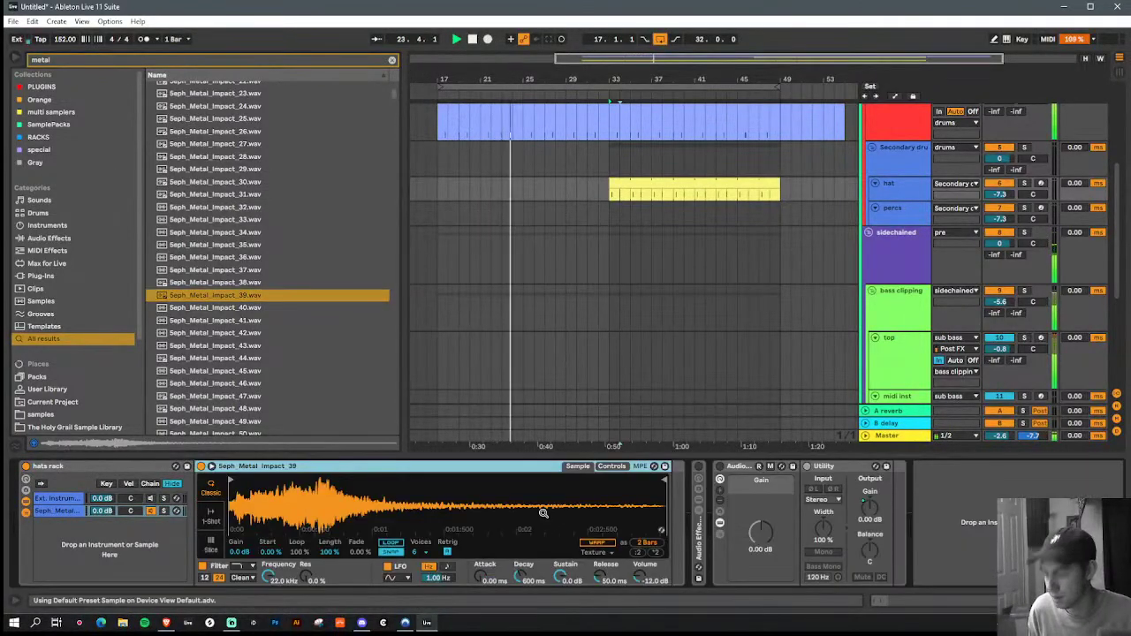
pyautogui.hotkey('ctrl', 'z')
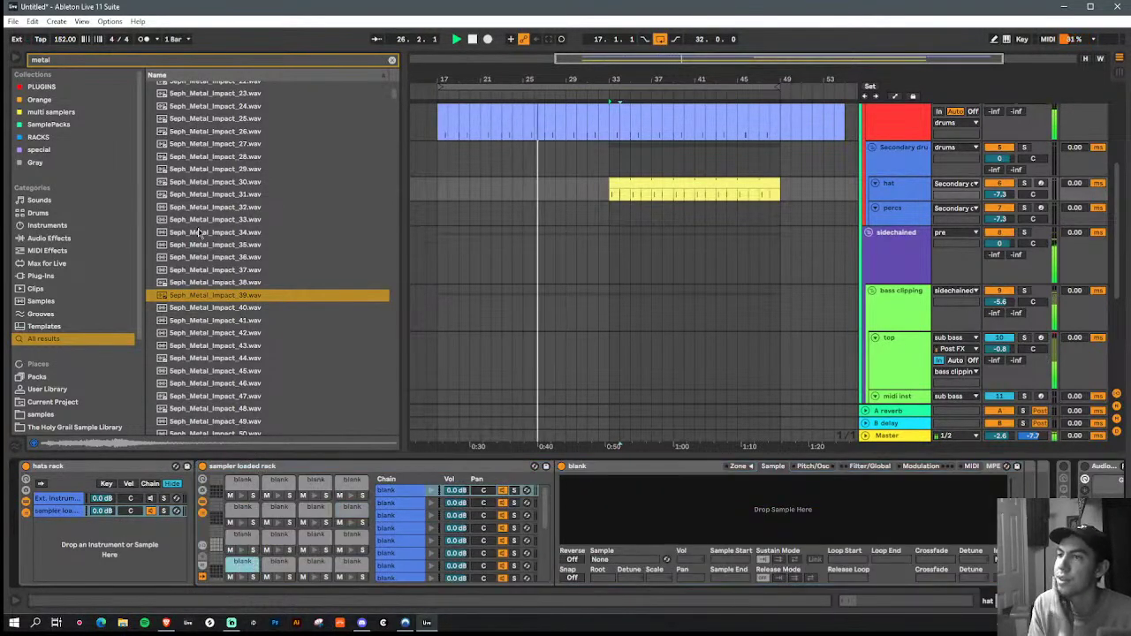
pyautogui.moveTo(195, 301); pyautogui.dragTo(672, 513)
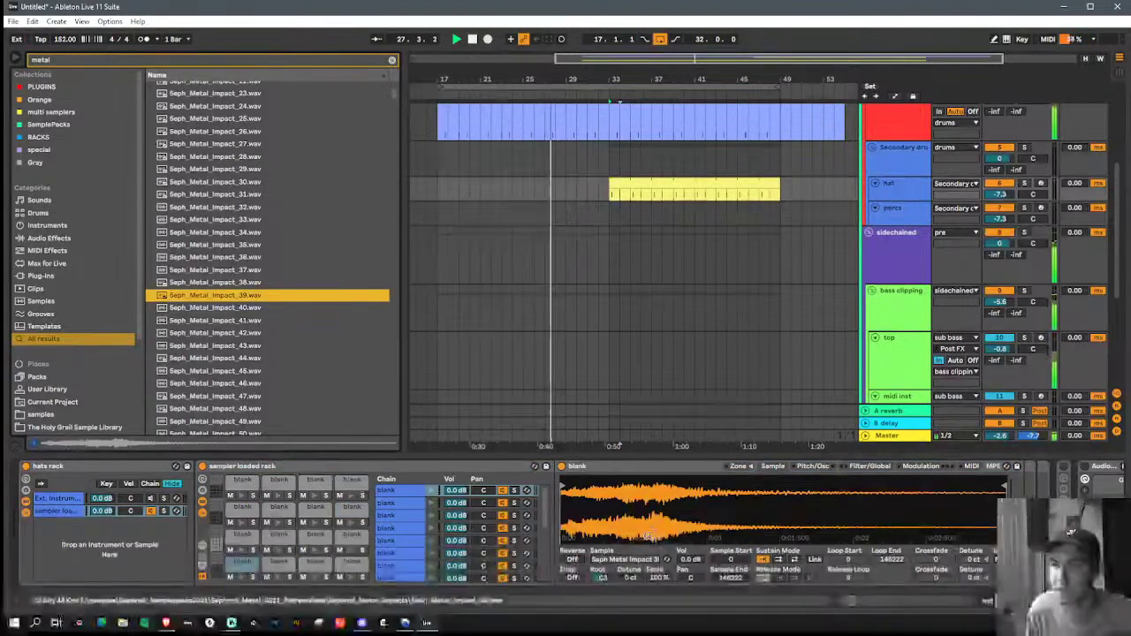
# Step: Set the hat sample's Root to F2, its Sample Start to 28028 and its Sample End to 71047
pyautogui.click(601, 579)
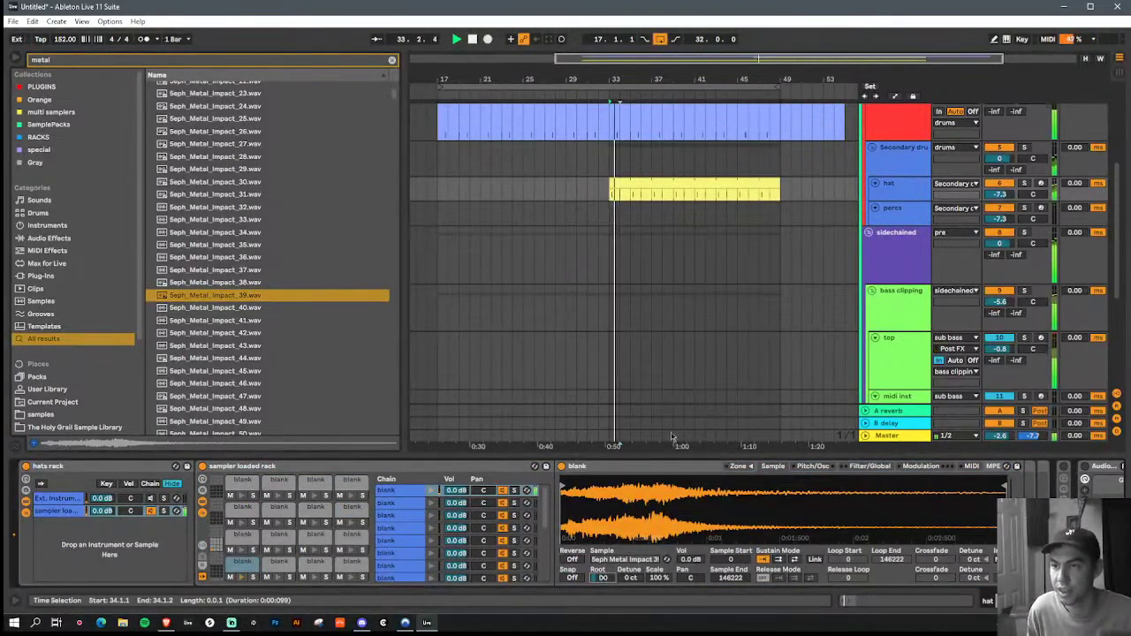
pyautogui.click(840, 465)
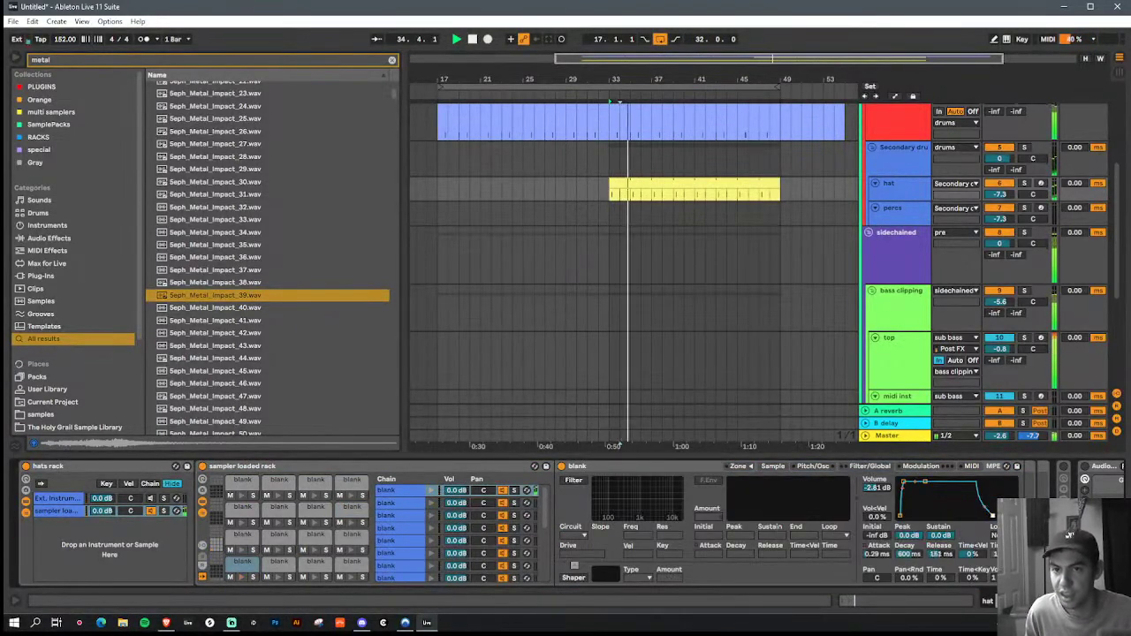
pyautogui.click(774, 465)
pyautogui.moveTo(602, 578); pyautogui.dragTo(602, 550)
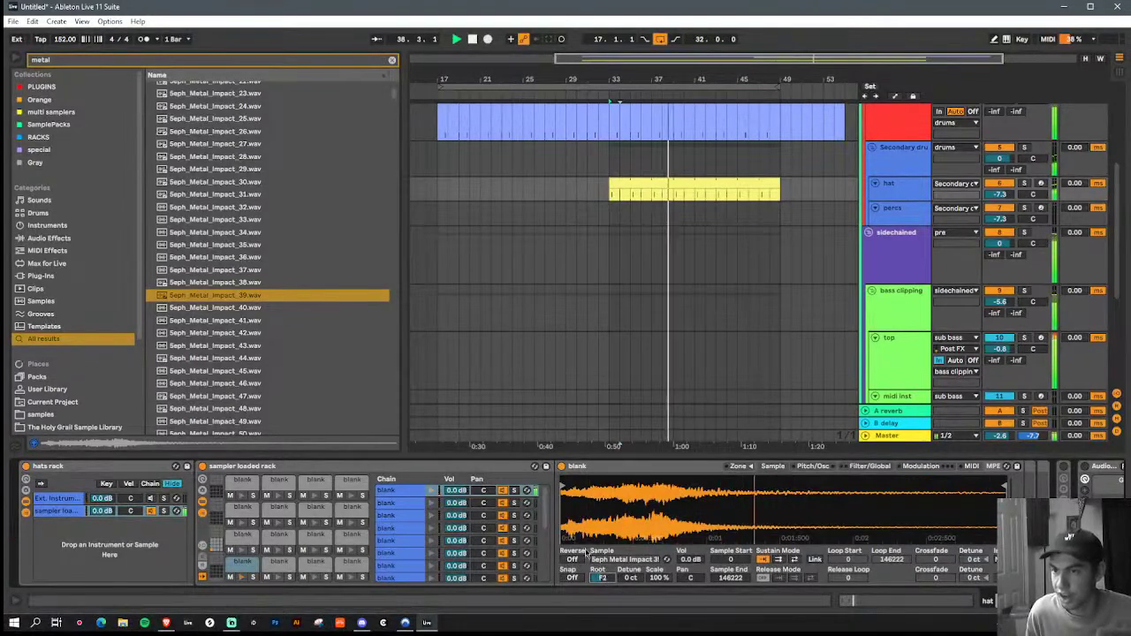
pyautogui.moveTo(562, 488)
pyautogui.mouseDown()
pyautogui.moveTo(658, 496)
pyautogui.moveTo(648, 497)
pyautogui.mouseUp()
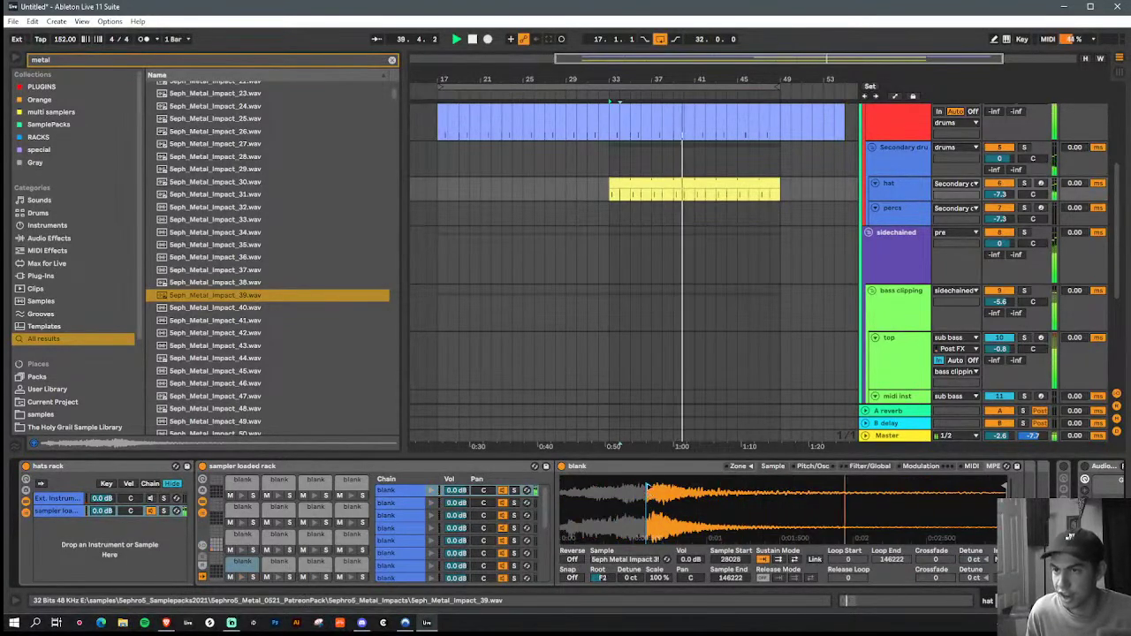
pyautogui.moveTo(1004, 487); pyautogui.dragTo(775, 492)
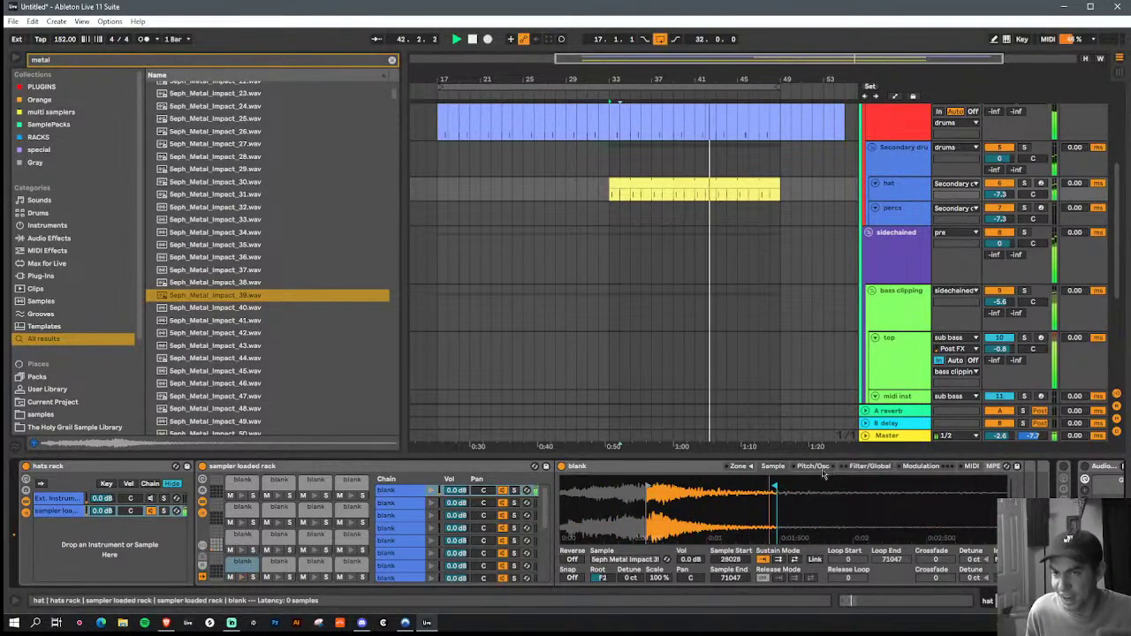
# Step: Enable the filter on the hat Sampler as a high-pass with its frequency at 3.17 kHz
pyautogui.click(870, 466)
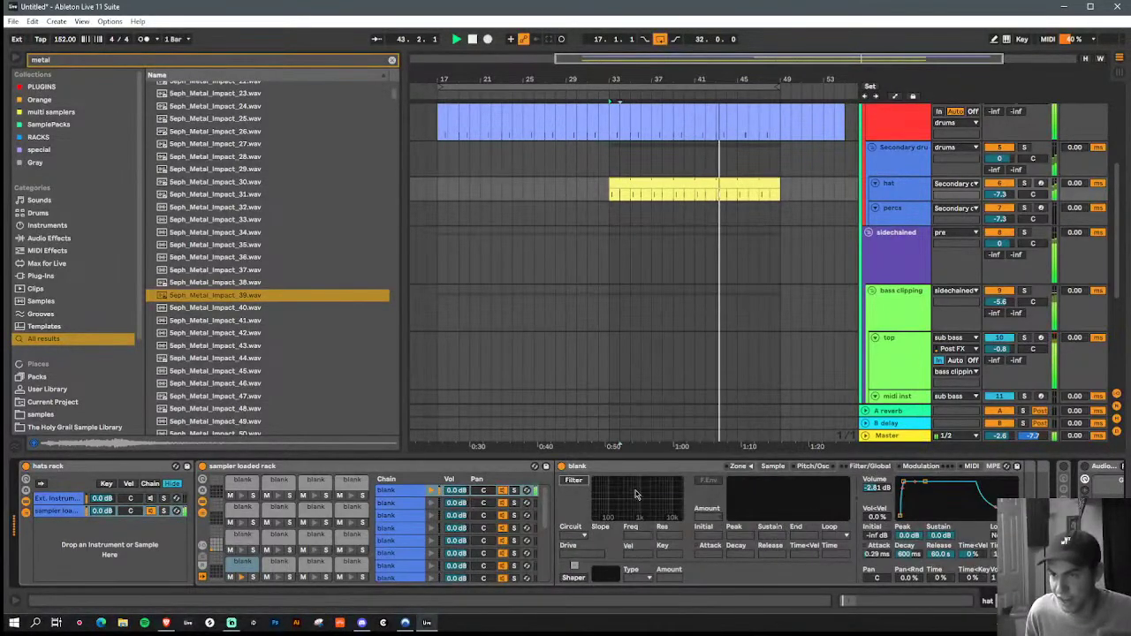
pyautogui.click(574, 480)
pyautogui.click(581, 492)
pyautogui.moveTo(655, 503)
pyautogui.mouseDown()
pyautogui.moveTo(644, 516)
pyautogui.moveTo(655, 512)
pyautogui.mouseUp()
# Step: Search the browser for amp and add the Amp effect to the hat track
pyautogui.click(301, 63)
pyautogui.write('amp')
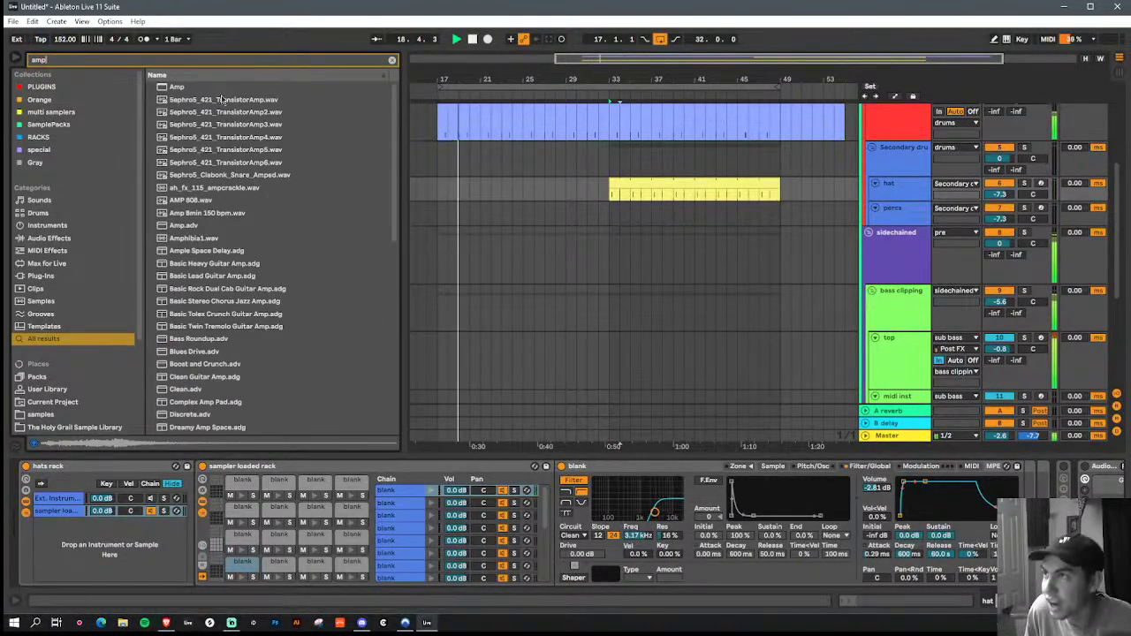
pyautogui.click(219, 86)
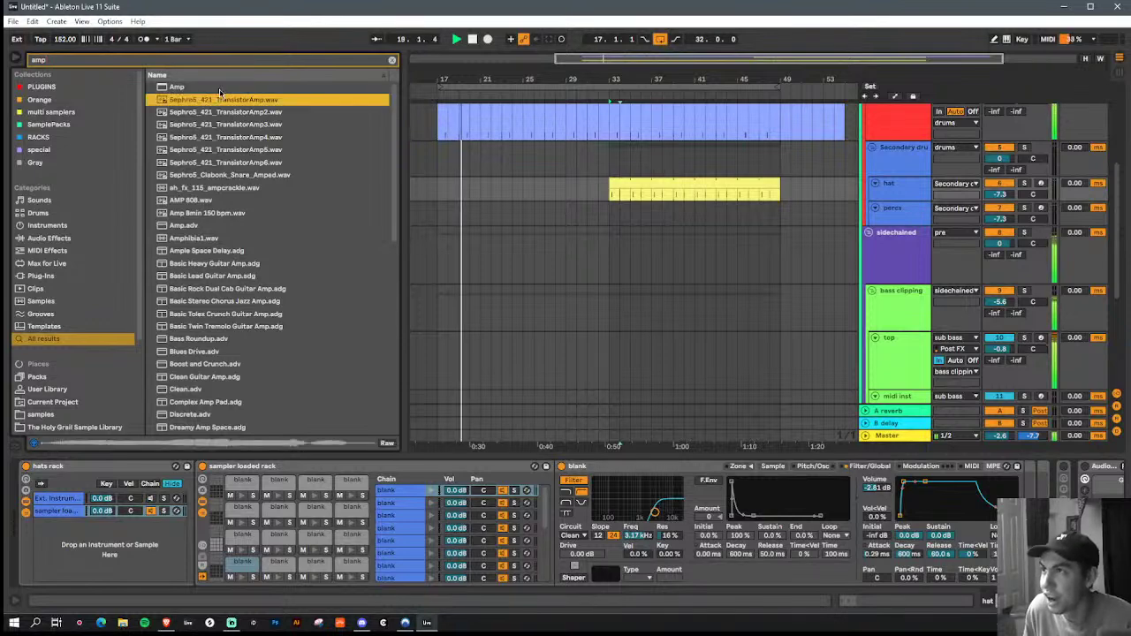
pyautogui.press('Return')
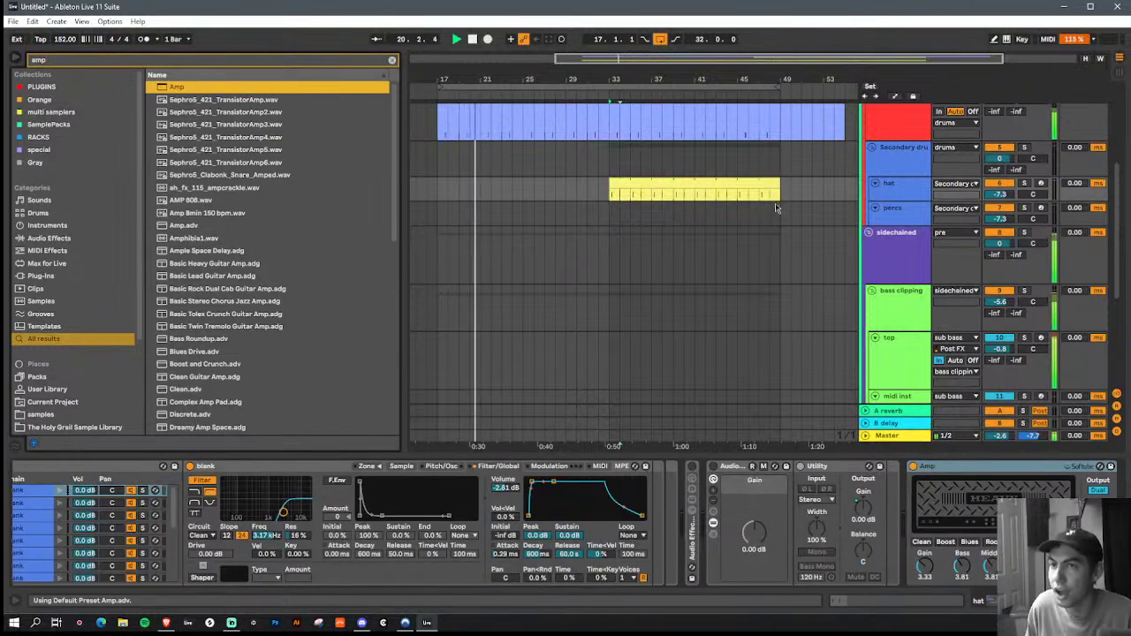
# Step: Duplicate bars 17 to 49 of the hat track to bar 49, and copy the clip from bar 65 to bar 49
pyautogui.moveTo(778, 189); pyautogui.dragTo(437, 186)
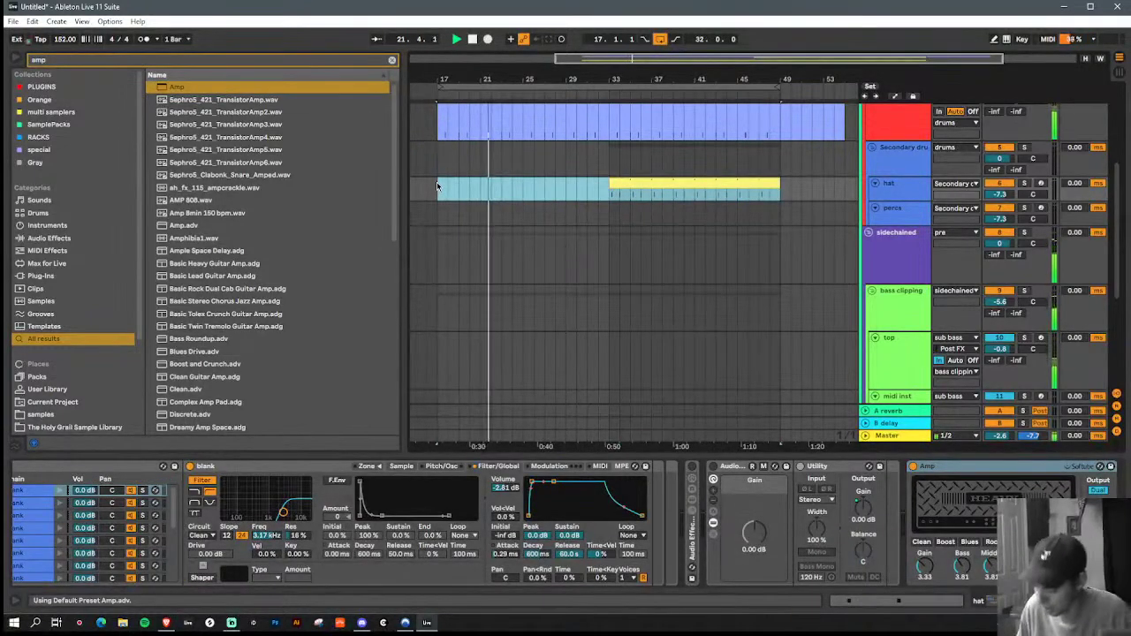
pyautogui.hotkey('ctrl', 'd')
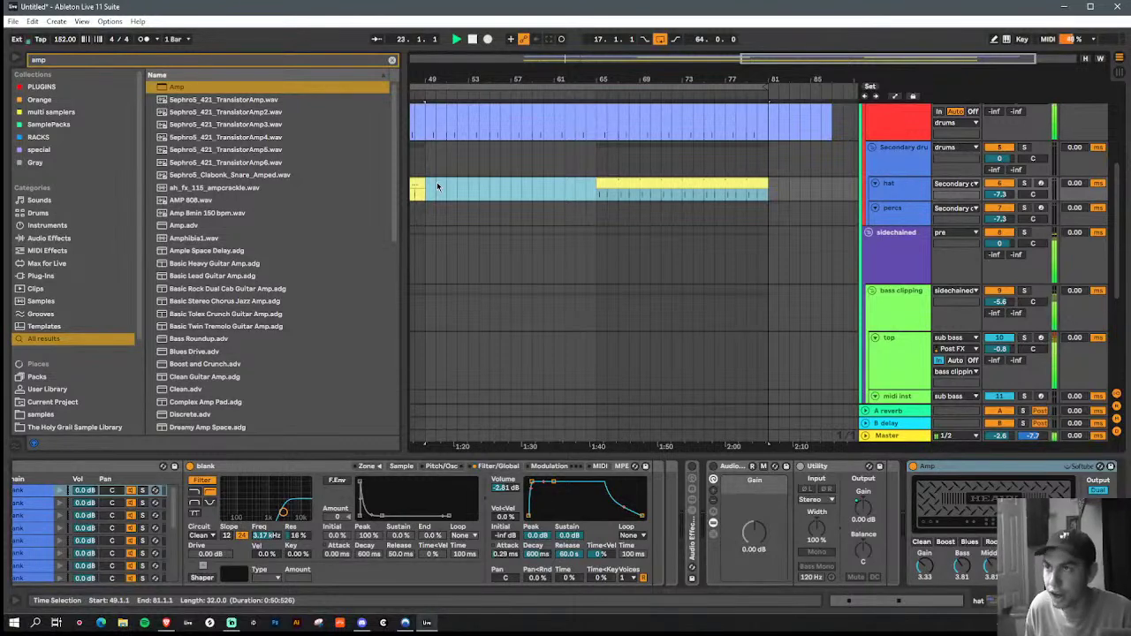
pyautogui.click(646, 181)
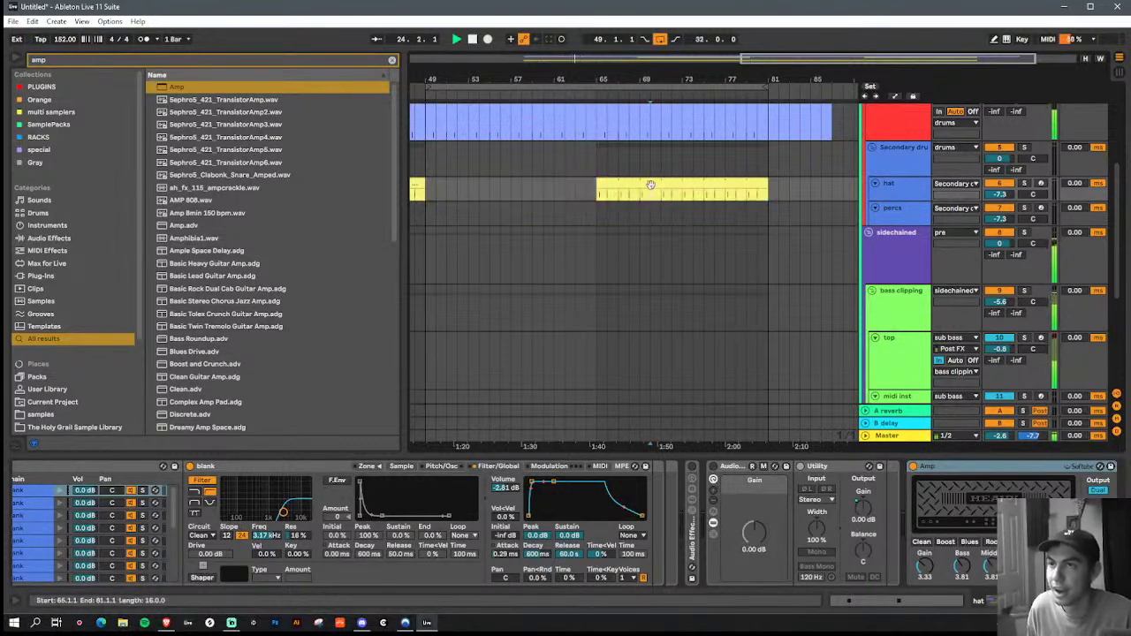
pyautogui.click(472, 200)
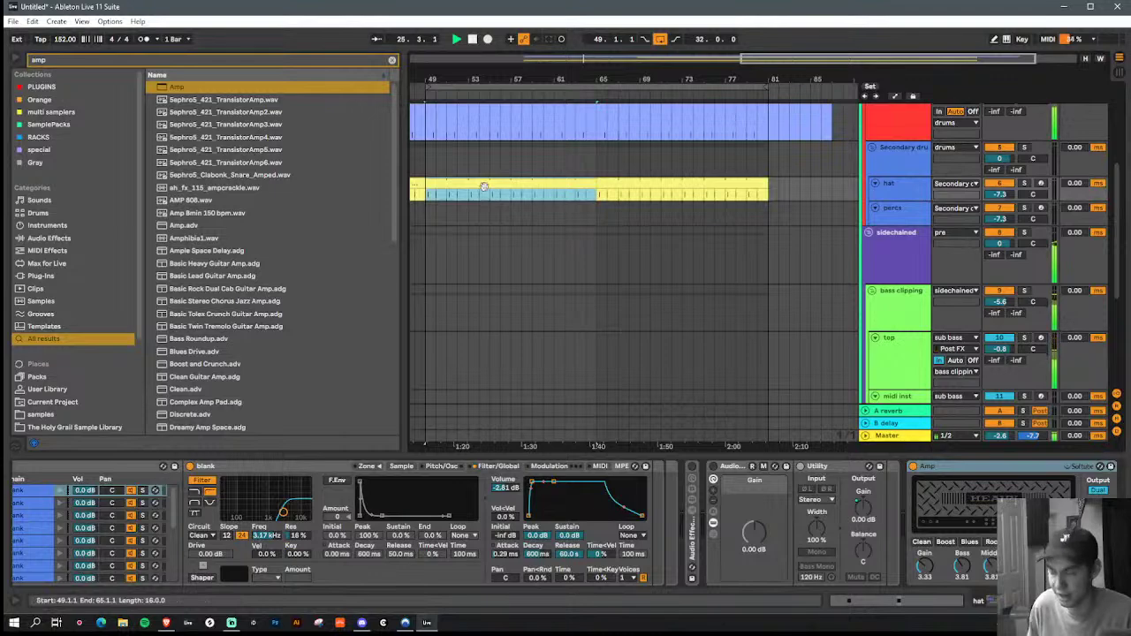
# Step: Delete the C1 notes from the hat clip that starts at bar 49
pyautogui.doubleClick(484, 186)
pyautogui.click(190, 541)
pyautogui.press('Delete')
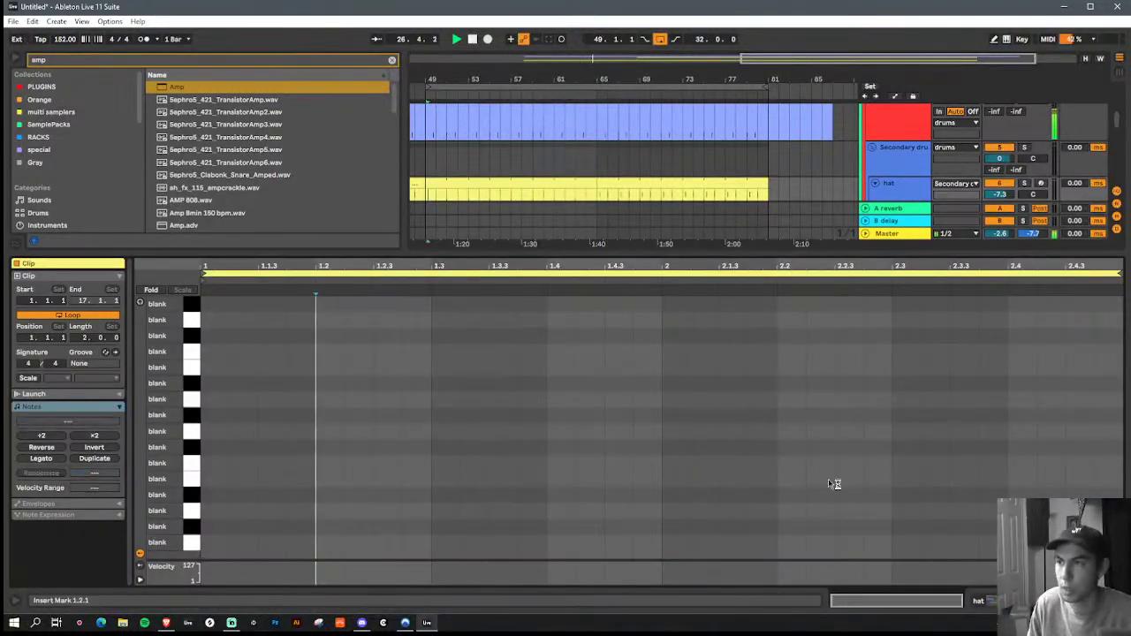
# Step: Search the browser for metal and load Seph_Metal_Impact_17 into the blank Sampler on the hat rack's second pad
pyautogui.click(895, 190)
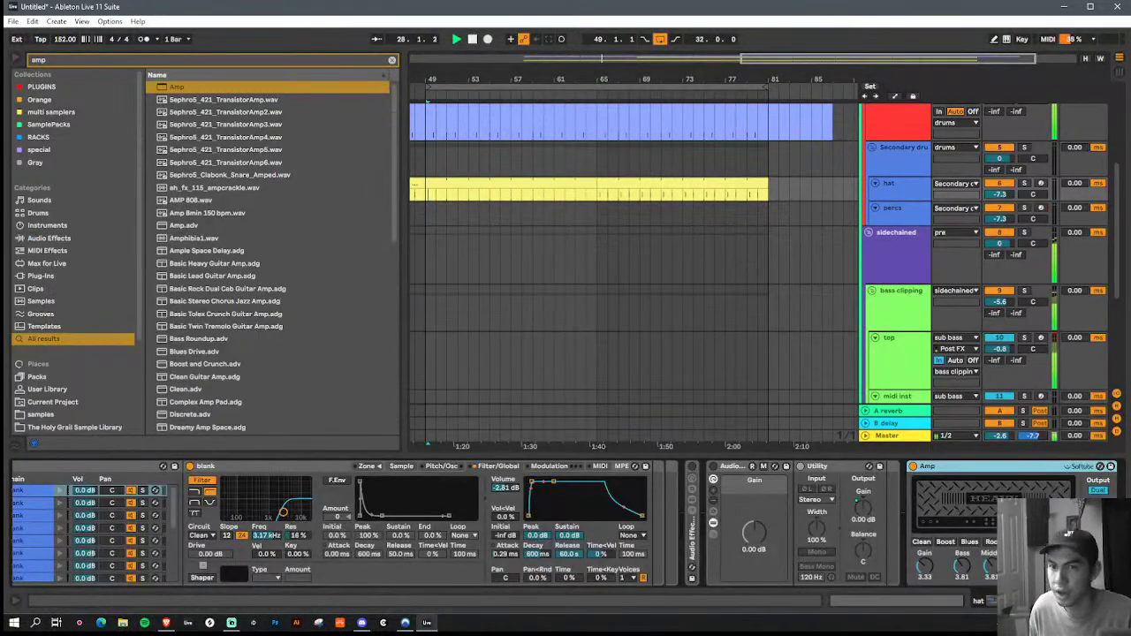
pyautogui.hscroll(-5, 566, 522)
pyautogui.click(279, 568)
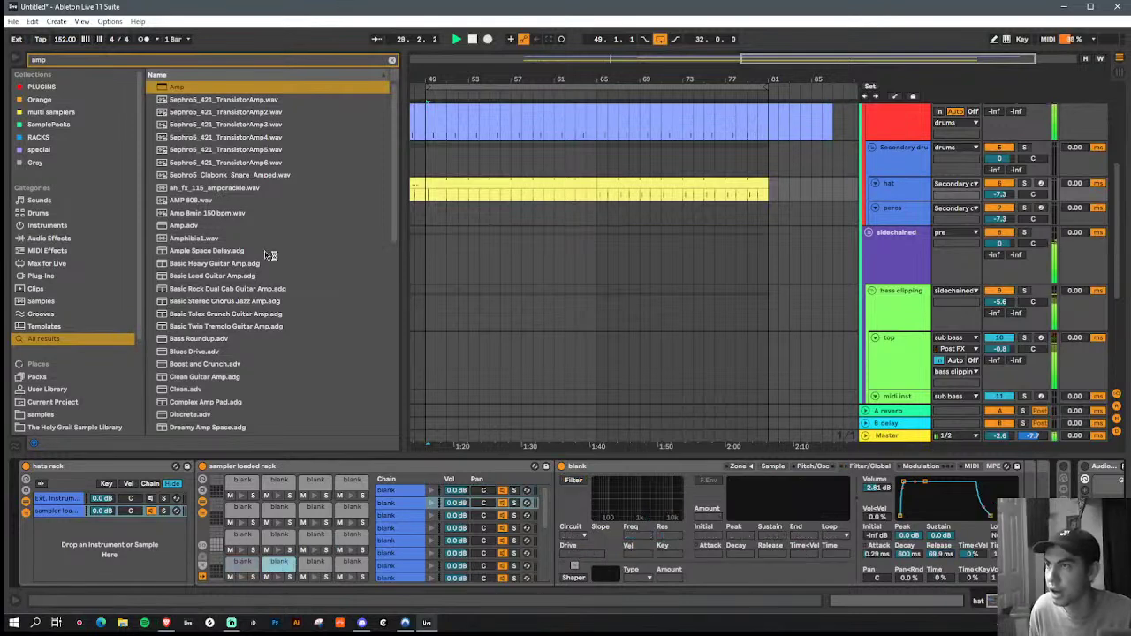
pyautogui.scroll(-3, 88, 395)
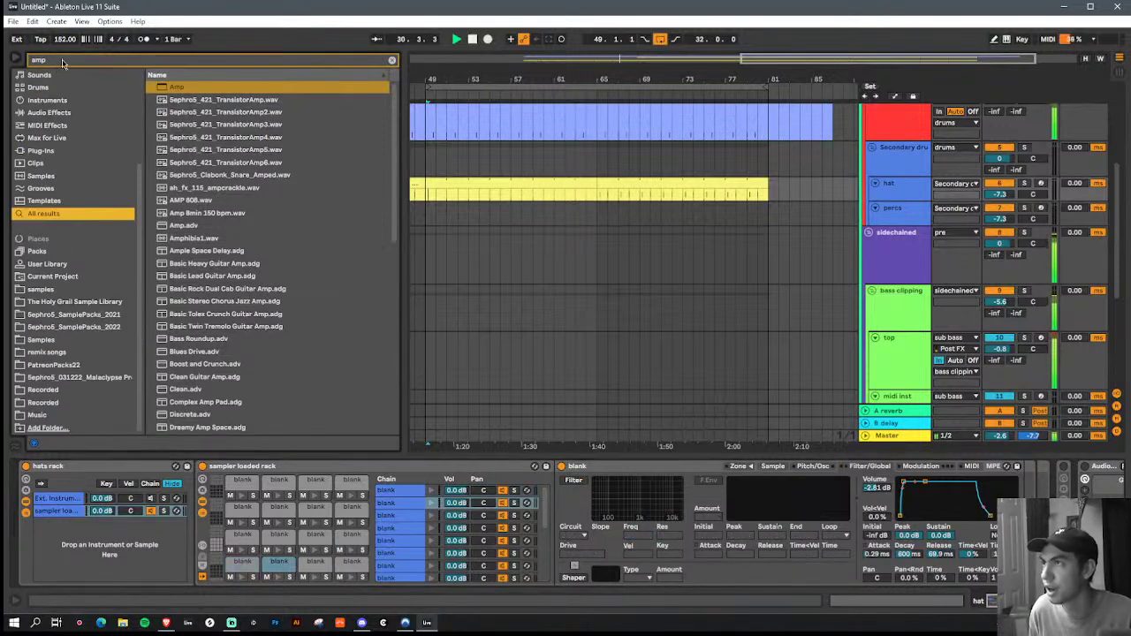
pyautogui.write('metal')
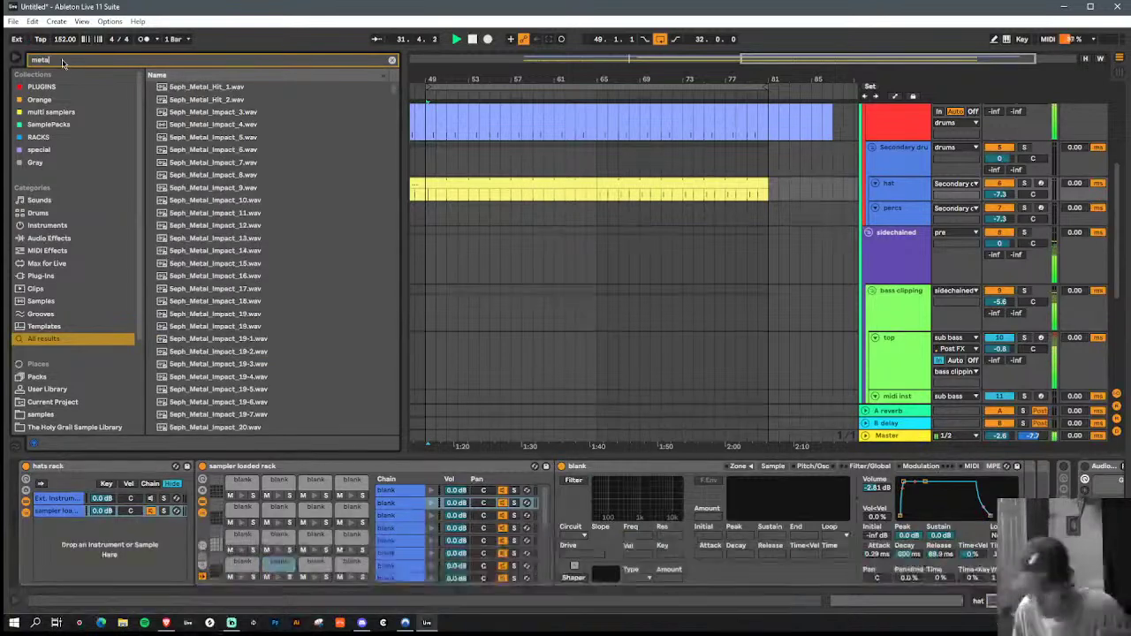
pyautogui.click(226, 288)
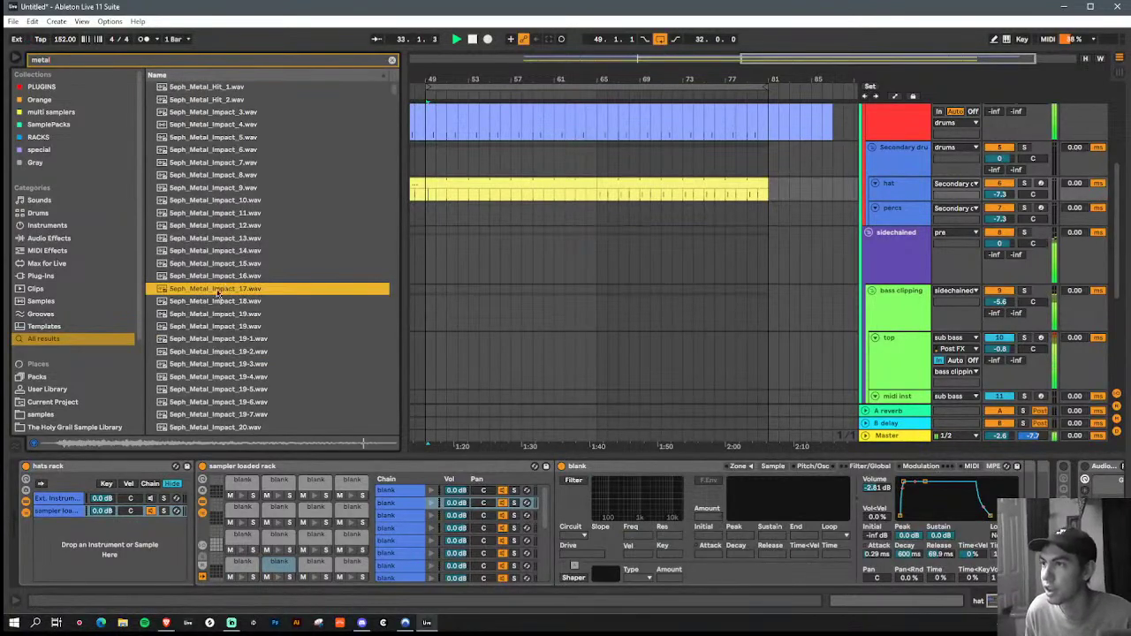
pyautogui.moveTo(312, 315); pyautogui.dragTo(777, 504)
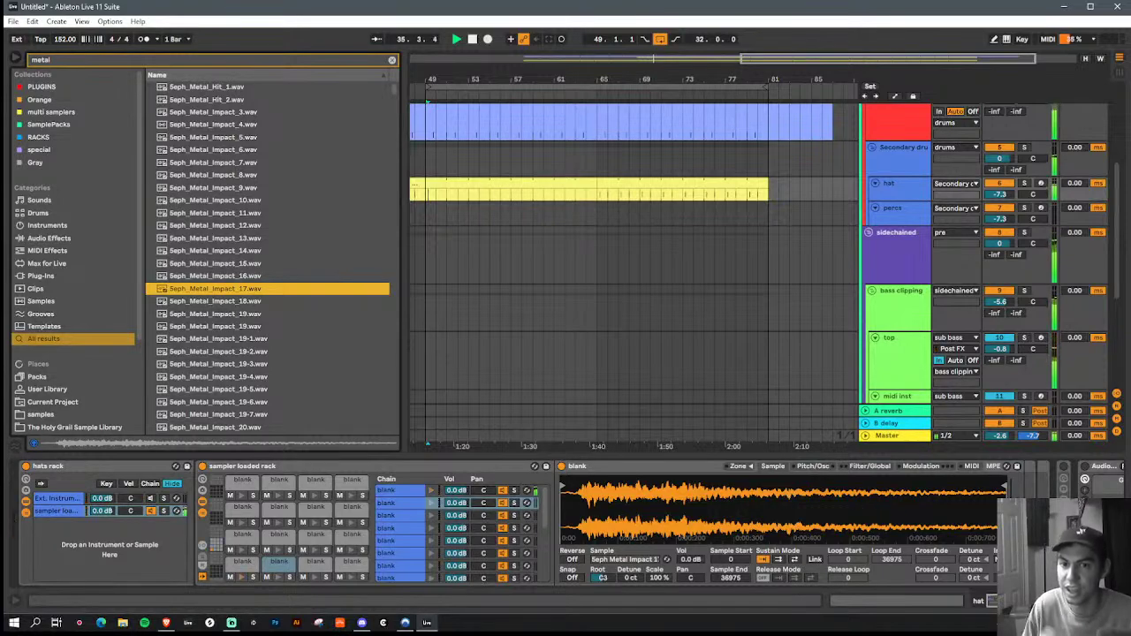
# Step: Try the hat track's Amp on the Boost model and settle on Blues
pyautogui.hscroll(4, 566, 522)
pyautogui.click(888, 543)
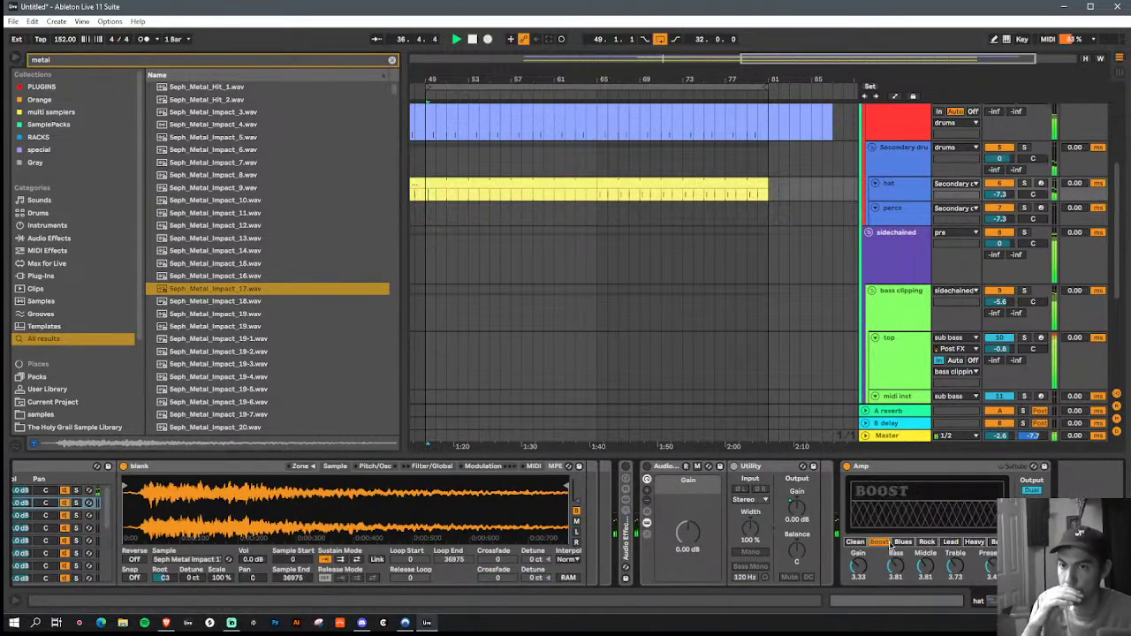
pyautogui.click(904, 543)
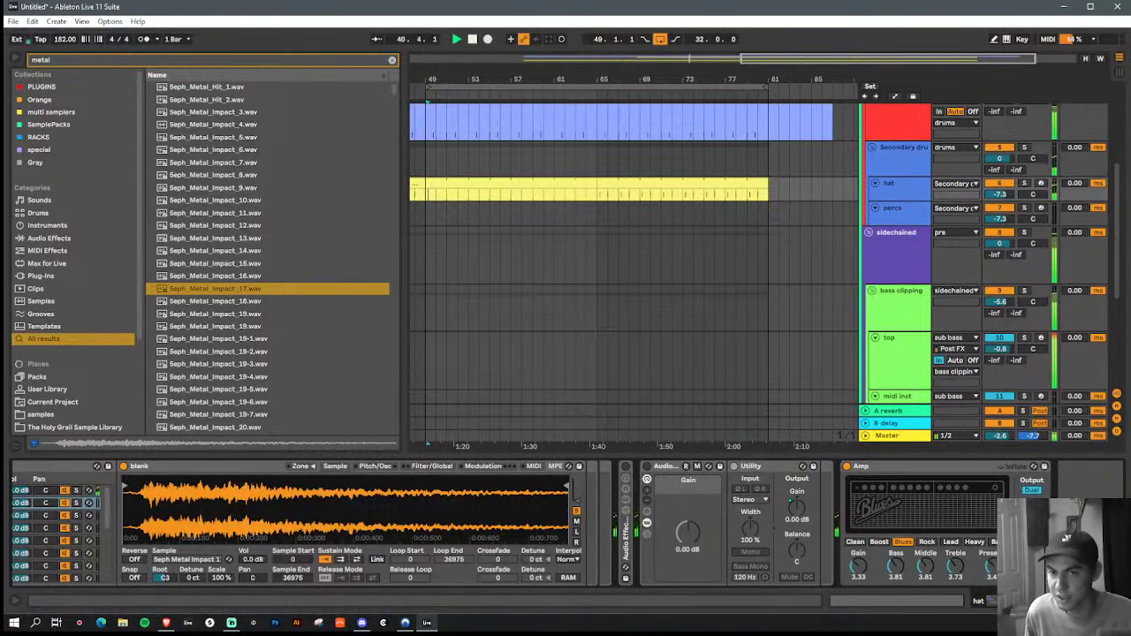
# Step: Set the second pad's sample Root to D1 and shorten its Sample End to 9725
pyautogui.click(478, 181)
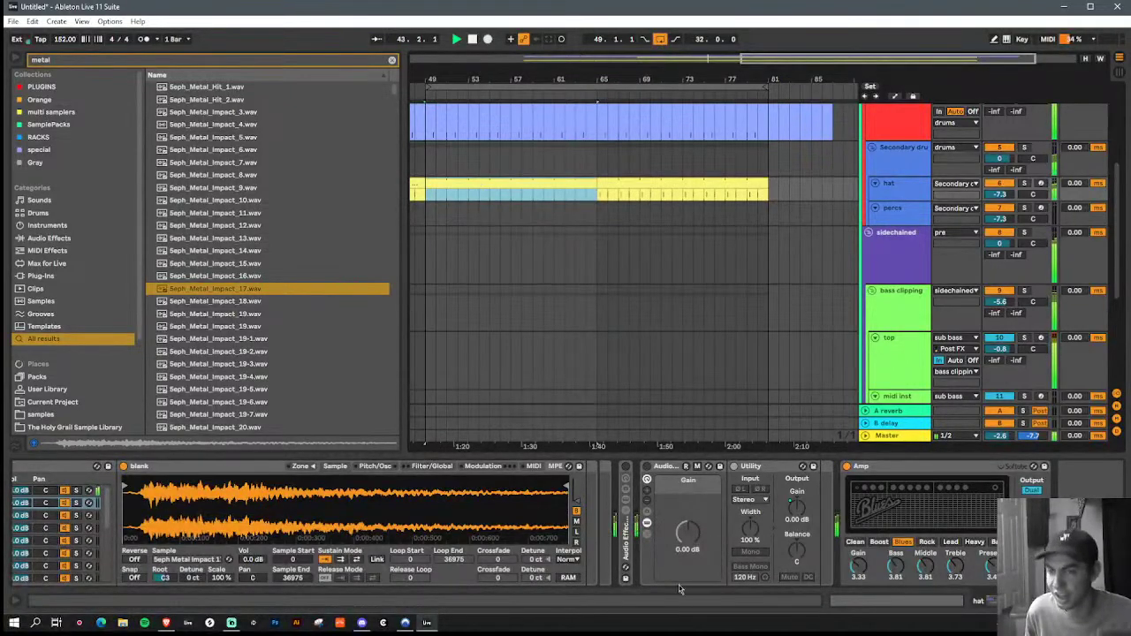
pyautogui.moveTo(566, 487); pyautogui.dragTo(238, 487)
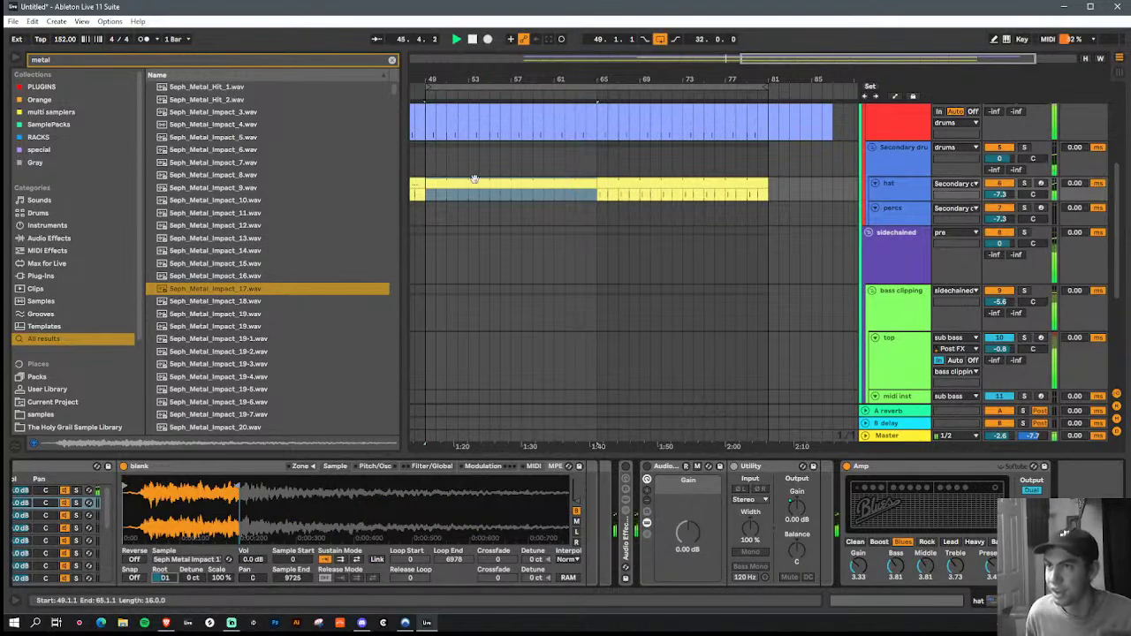
# Step: Place short C#1 notes just after 1.1.2, at 1.2.1 and at 1.2.3 in the hat clip starting at bar 49
pyautogui.hotkey('ctrl', 'shift', 'm')
pyautogui.doubleClick(245, 528)
pyautogui.moveTo(247, 529); pyautogui.dragTo(296, 531)
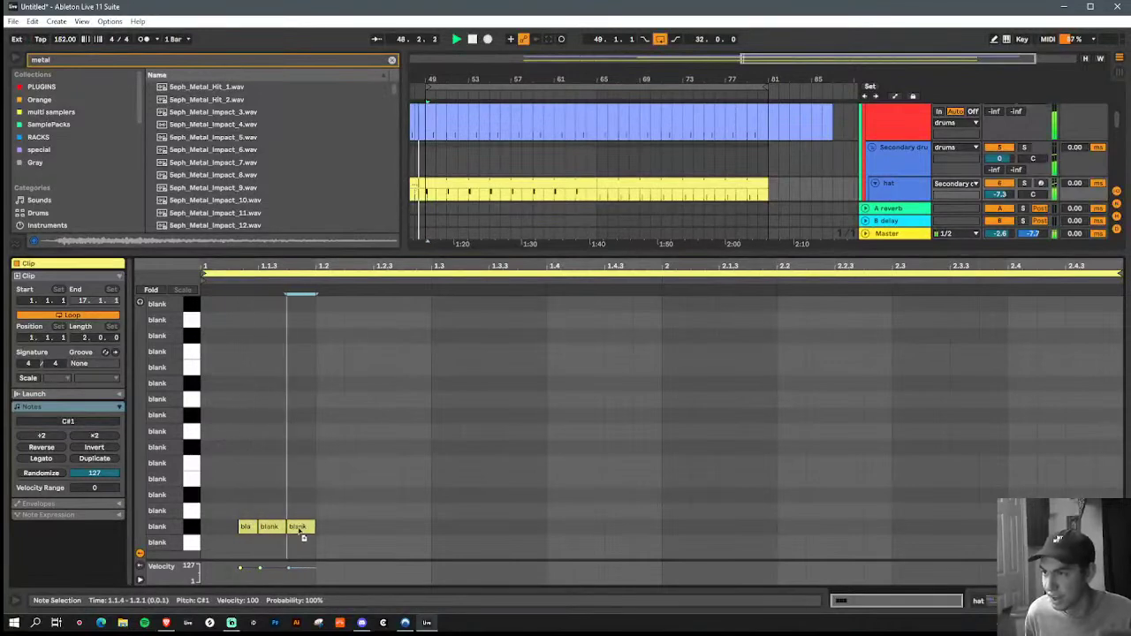
pyautogui.hotkey('ctrl', 'd')
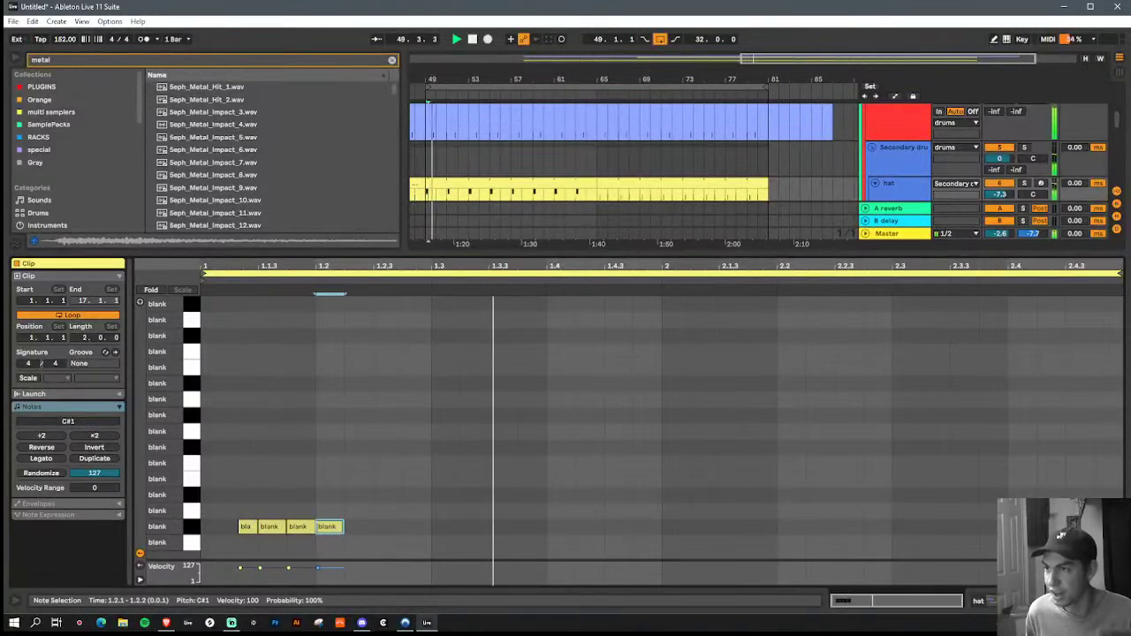
pyautogui.moveTo(267, 531); pyautogui.dragTo(386, 535)
pyautogui.press('space')
pyautogui.press('space')
pyautogui.doubleClick(306, 532)
pyautogui.press('space')
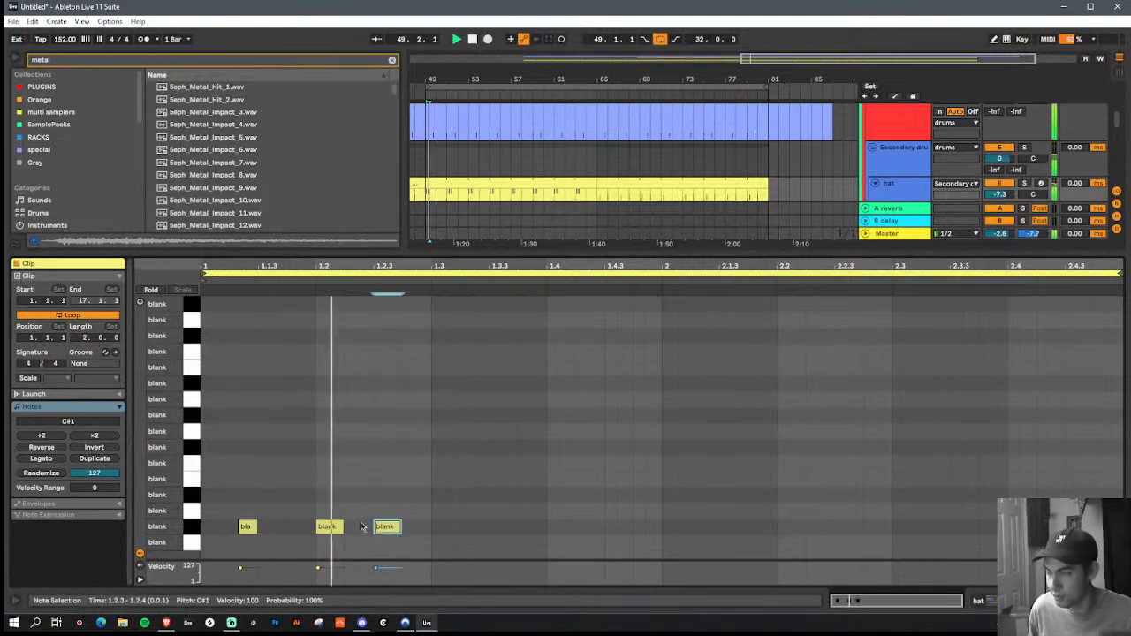
# Step: Rework the C#1 notes into a quick five-note run starting at 1.1.1 and ending with a note just after 1.2.1
pyautogui.moveTo(246, 528); pyautogui.dragTo(336, 529)
pyautogui.doubleClick(386, 529)
pyautogui.doubleClick(391, 527)
pyautogui.doubleClick(281, 527)
pyautogui.moveTo(386, 529); pyautogui.dragTo(238, 529)
pyautogui.press('space')
pyautogui.press('space')
pyautogui.press('space')
pyautogui.press('space')
pyautogui.press('space')
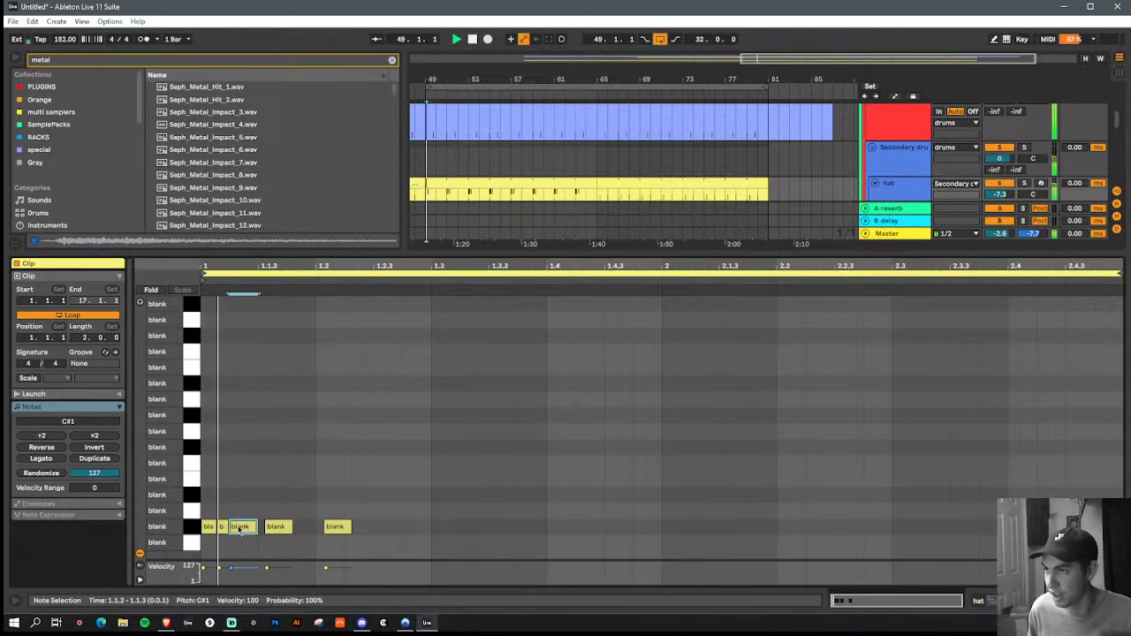
# Step: Add C#1 notes just after 1.4.1, around 2.1.1 and 2.2.1, and at 2.3.2 in the same hat clip
pyautogui.doubleClick(562, 528)
pyautogui.doubleClick(567, 528)
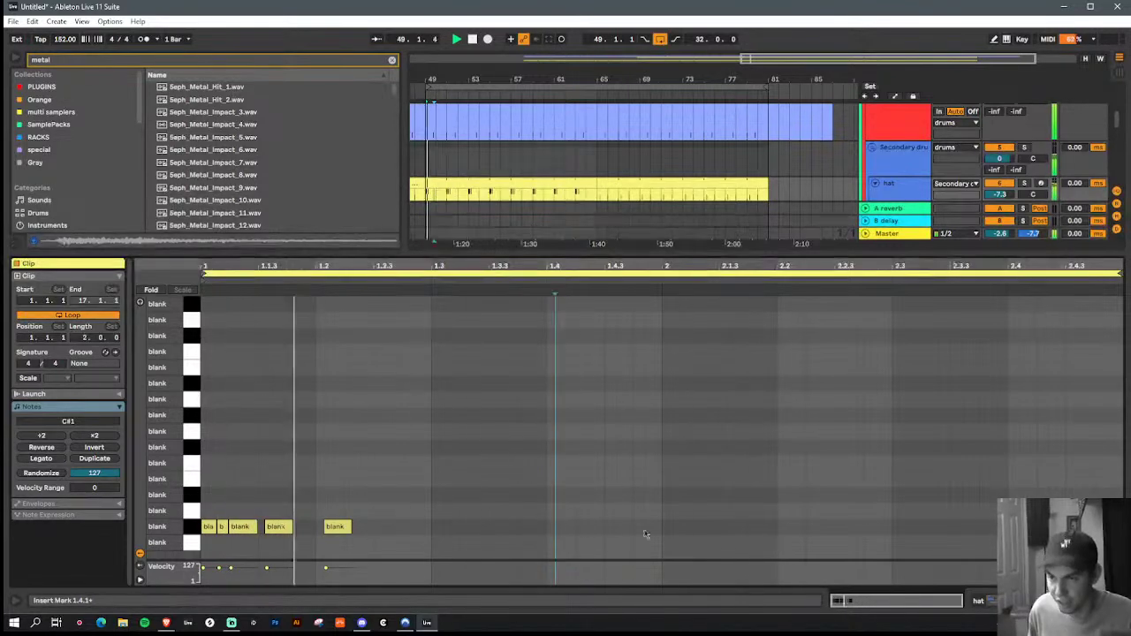
pyautogui.doubleClick(570, 528)
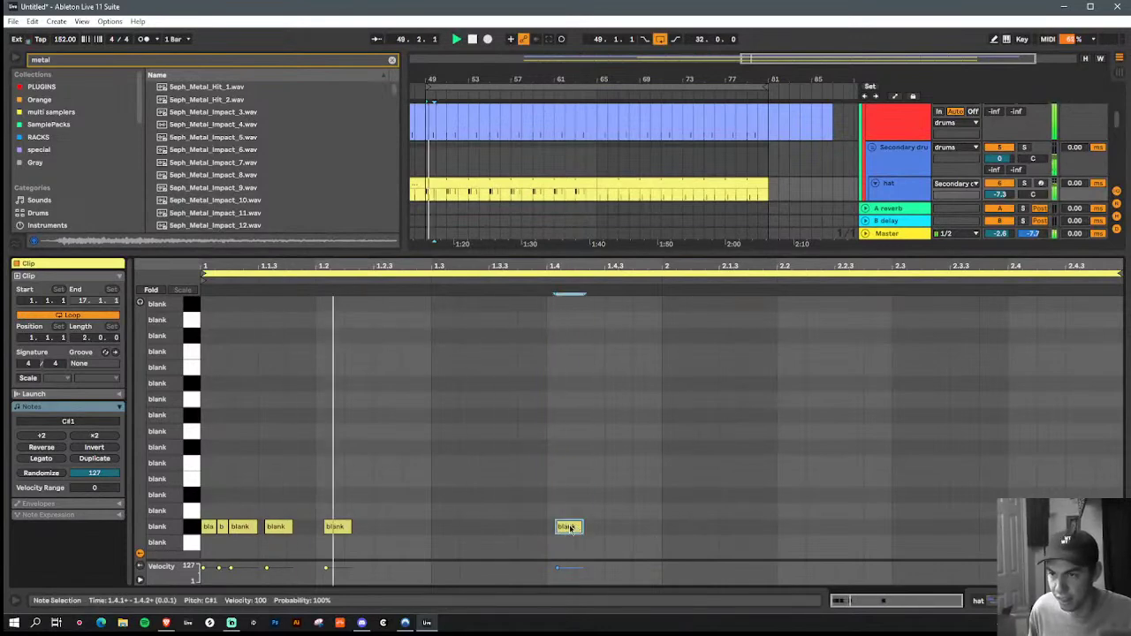
pyautogui.doubleClick(676, 528)
pyautogui.doubleClick(818, 528)
pyautogui.moveTo(819, 528); pyautogui.dragTo(793, 529)
pyautogui.doubleClick(935, 528)
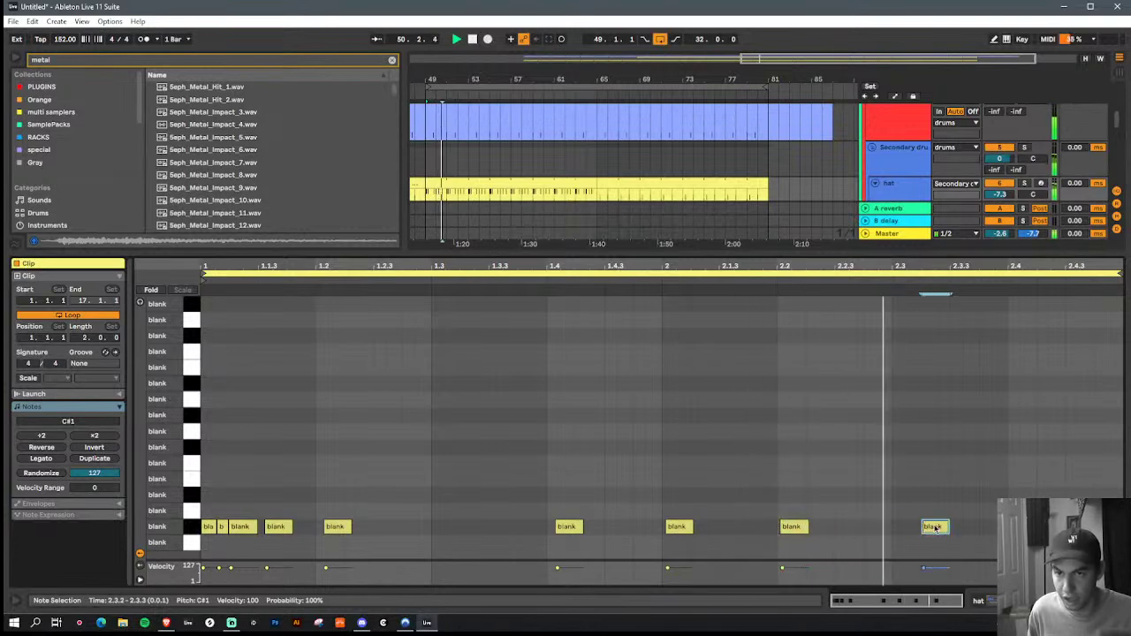
# Step: Add a C#1 note on beat 2.4 and nudge the two notes before it to just after 2.2.1 and 2.3.1
pyautogui.doubleClick(1021, 527)
pyautogui.doubleClick(1050, 528)
pyautogui.doubleClick(1050, 528)
pyautogui.click(1021, 528)
pyautogui.moveTo(938, 531); pyautogui.dragTo(927, 531)
pyautogui.click(798, 528)
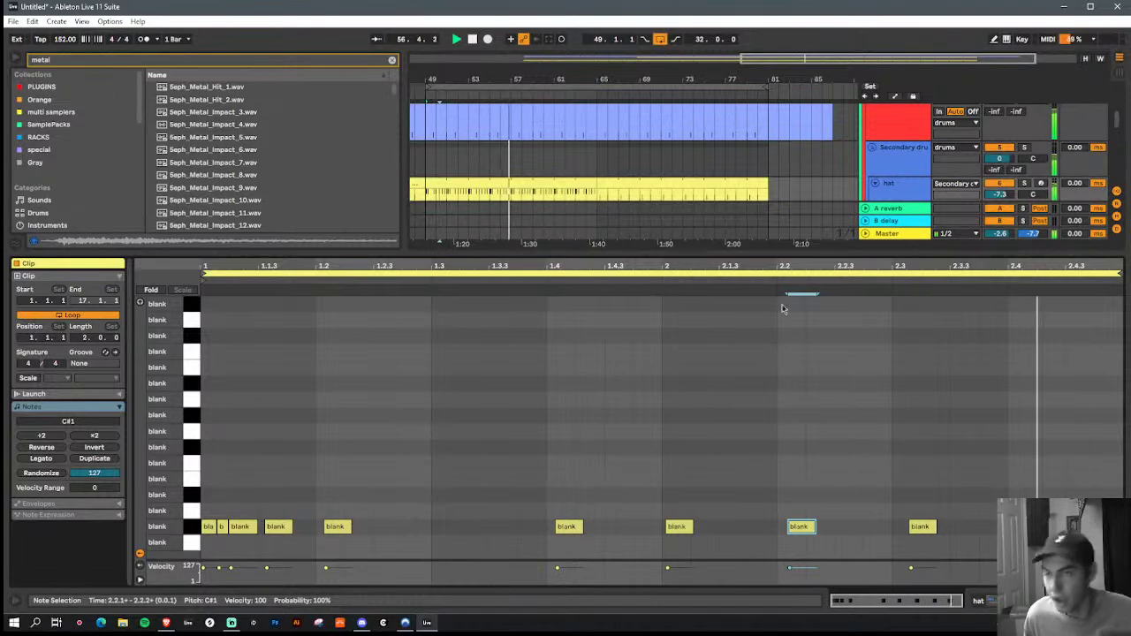
# Step: Move both C1 notes of the hat clip starting at bar 65 up to D1
pyautogui.hotkey('ctrl', 'alt', 'l')
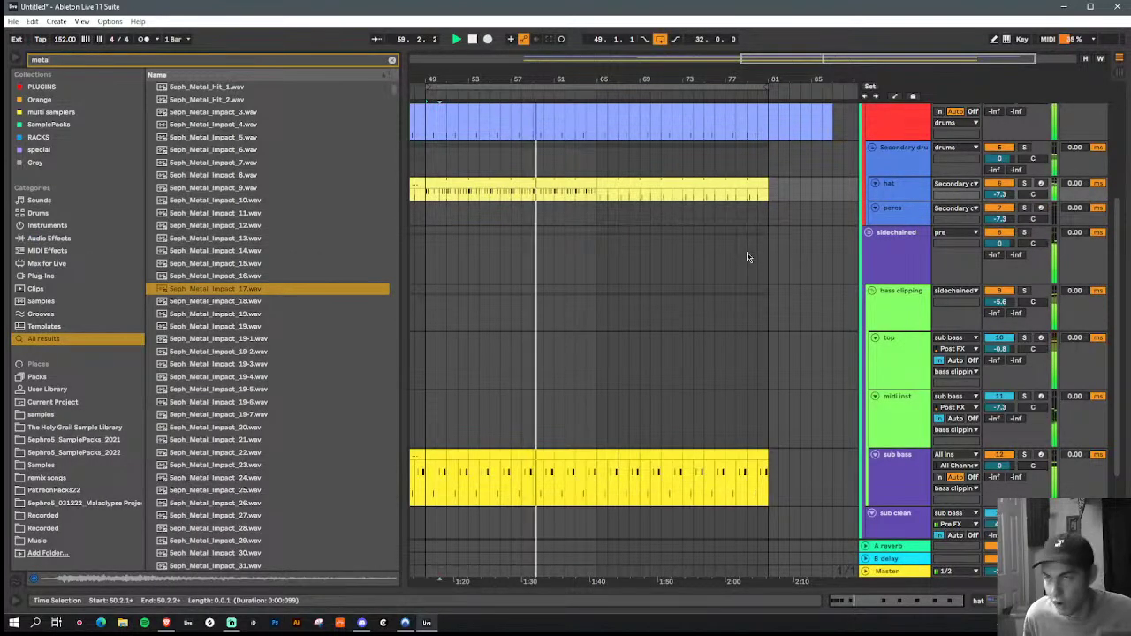
pyautogui.click(661, 86)
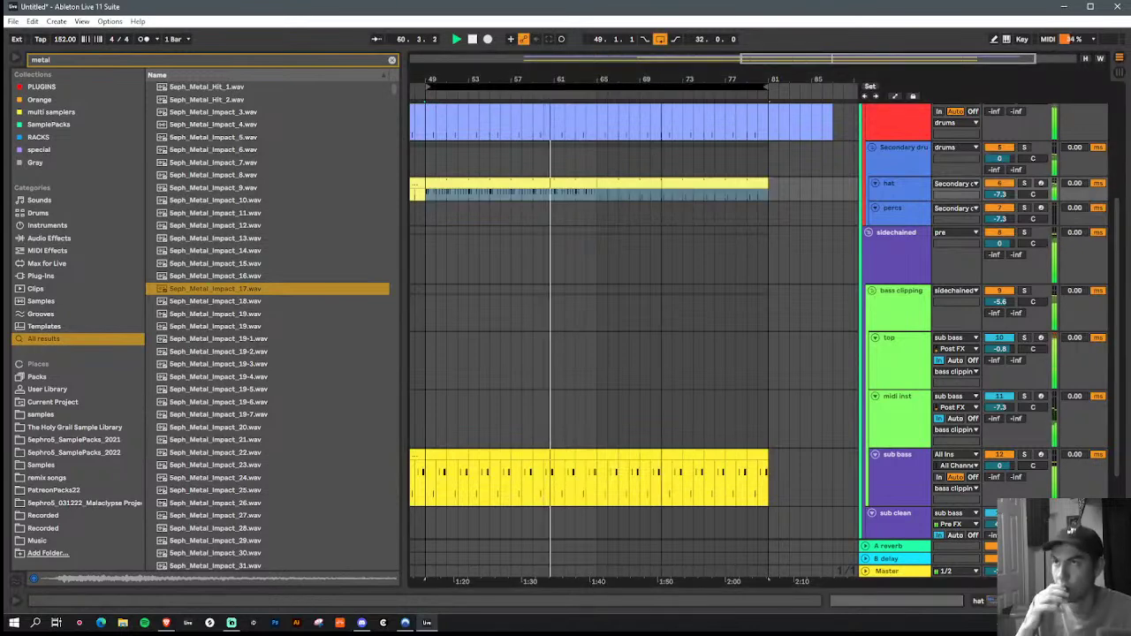
pyautogui.moveTo(662, 79); pyautogui.dragTo(710, 67)
pyautogui.press('-')
pyautogui.doubleClick(728, 177)
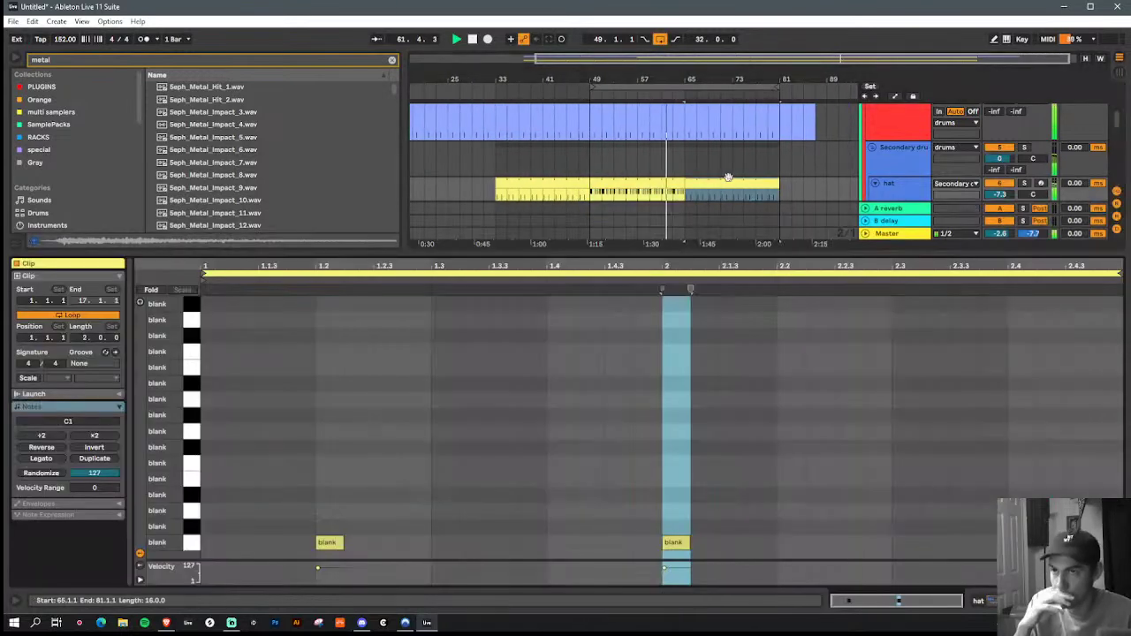
pyautogui.click(192, 545)
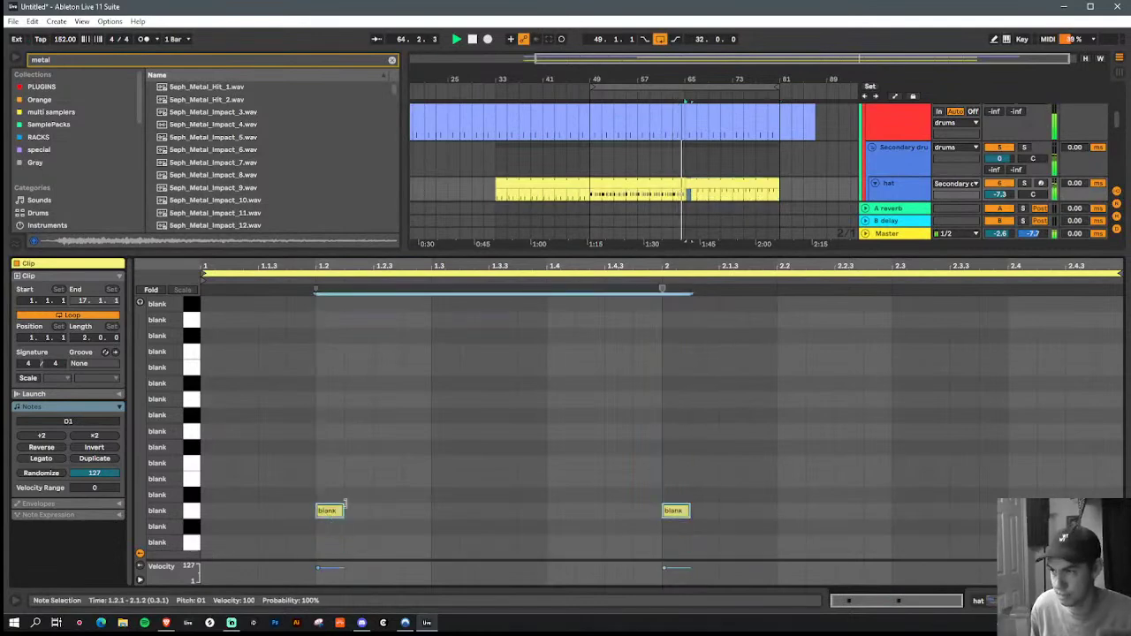
# Step: Load Seph_Metal_Impact_19-3 into the blank Sampler on the hat rack's third pad and play it in the arrangement
pyautogui.click(903, 196)
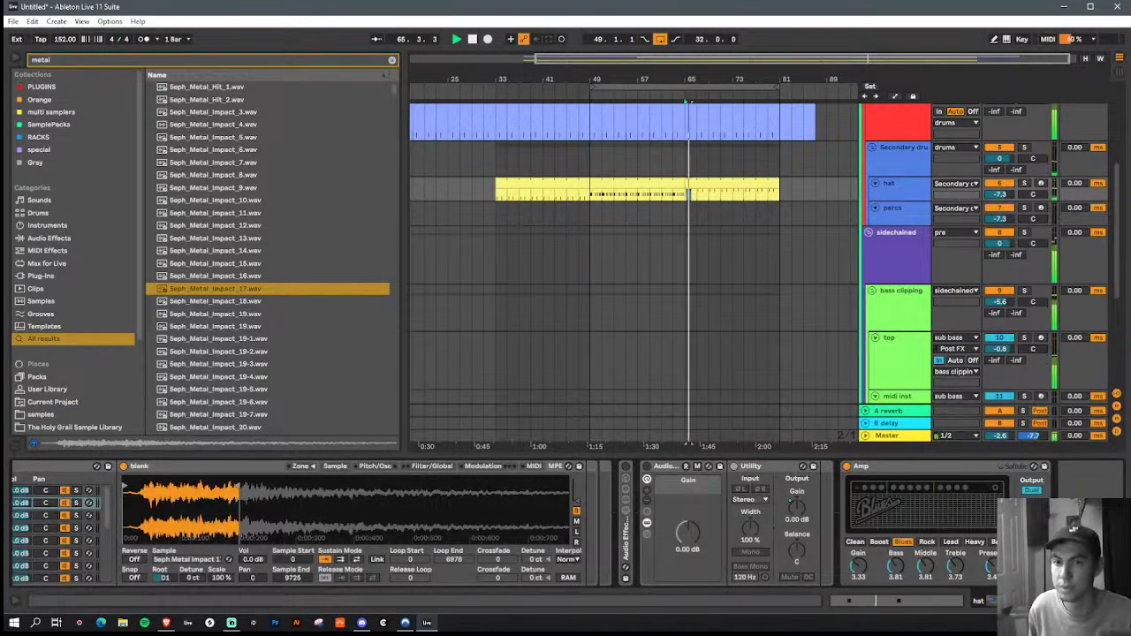
pyautogui.scroll(5, 228, 567)
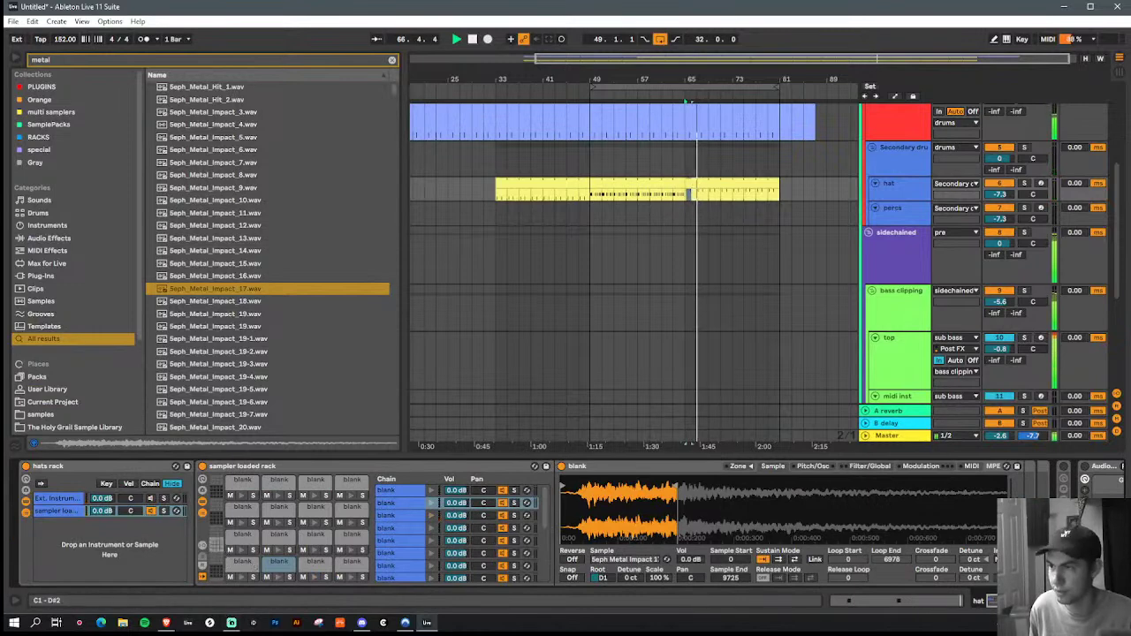
pyautogui.click(315, 565)
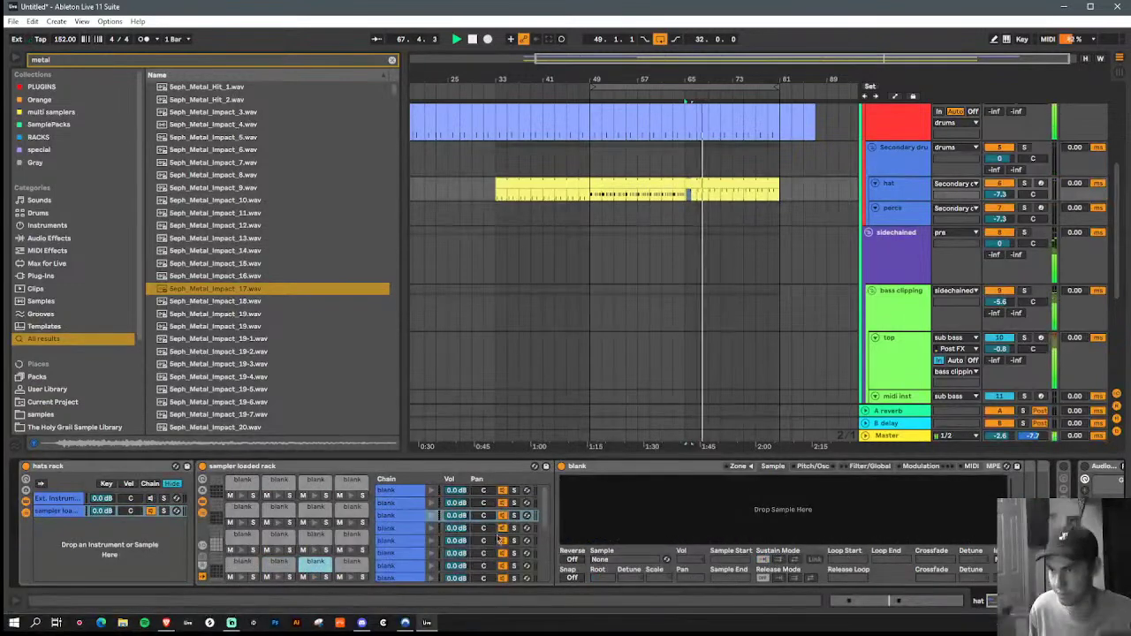
pyautogui.click(255, 367)
pyautogui.moveTo(694, 505); pyautogui.dragTo(694, 505)
pyautogui.press('space')
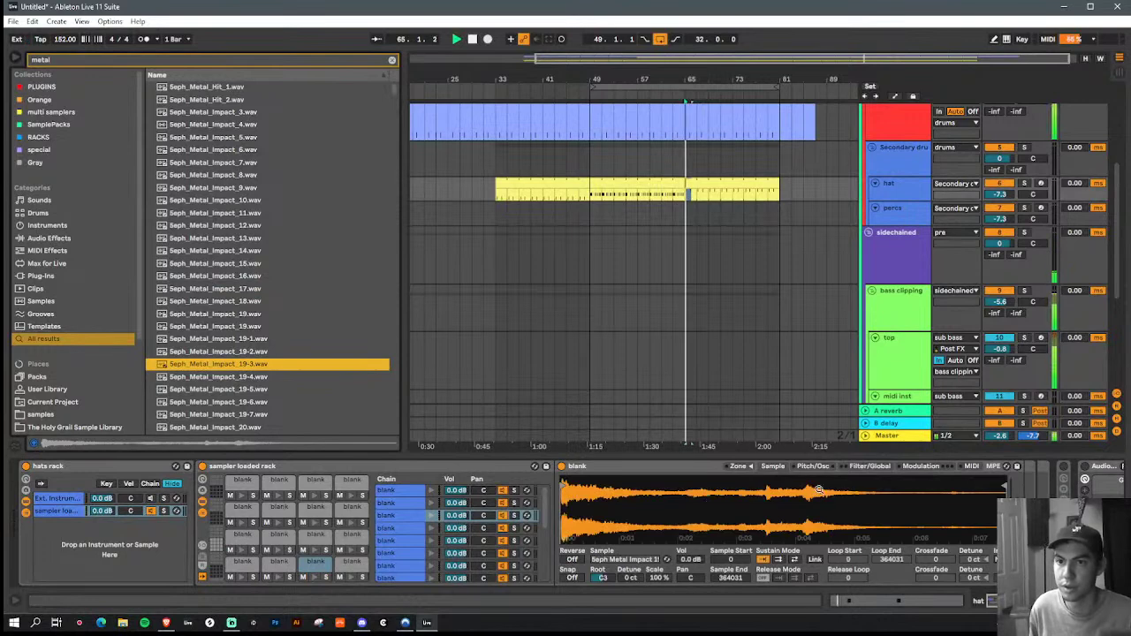
# Step: Enable the pitch envelope on the third pad's Sampler with an amount of +18 st and transpose the sample to +10 st
pyautogui.click(815, 467)
pyautogui.click(576, 579)
pyautogui.moveTo(574, 578); pyautogui.dragTo(612, 562)
pyautogui.moveTo(954, 552); pyautogui.dragTo(957, 555)
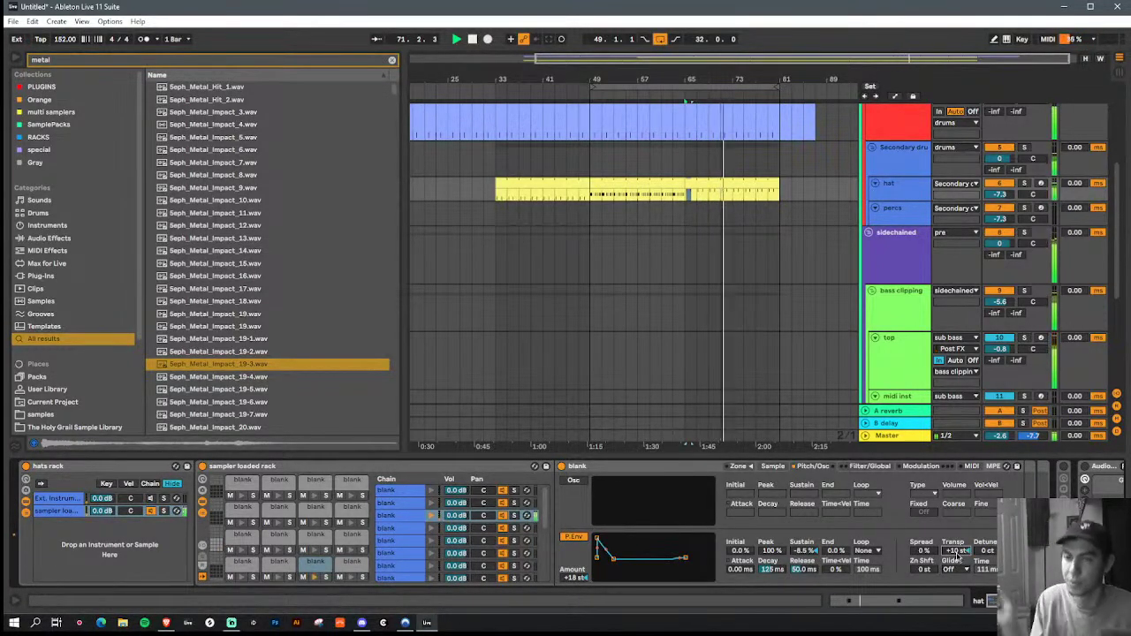
# Step: Enable the Sampler's filter with key tracking at 0%, frequency at 1.30 kHz and resonance at 36%
pyautogui.click(846, 466)
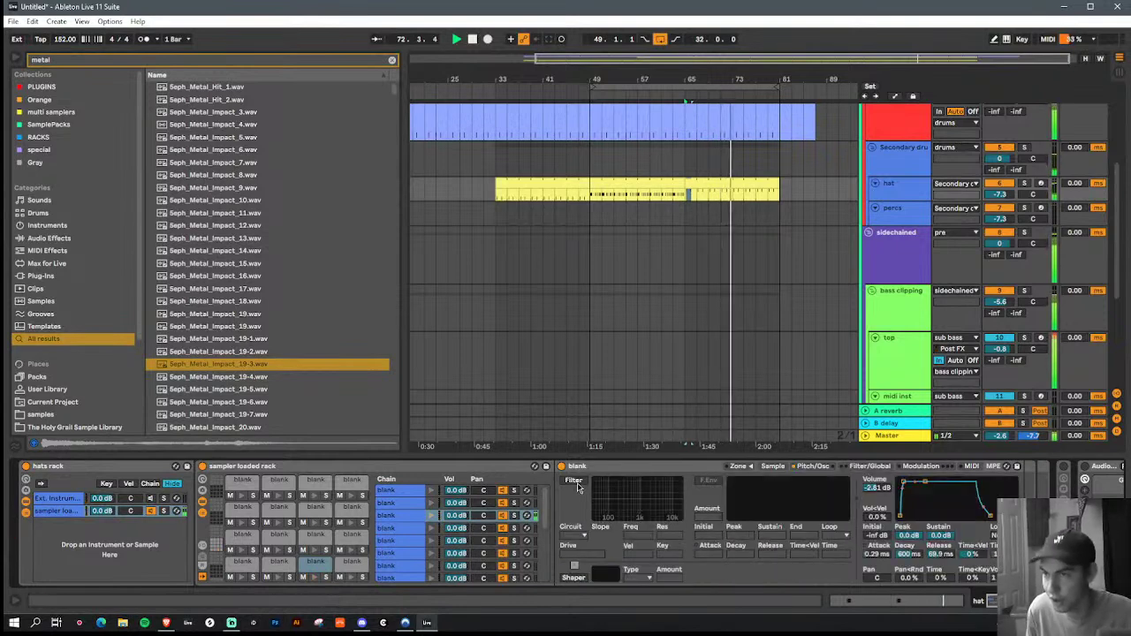
pyautogui.click(574, 480)
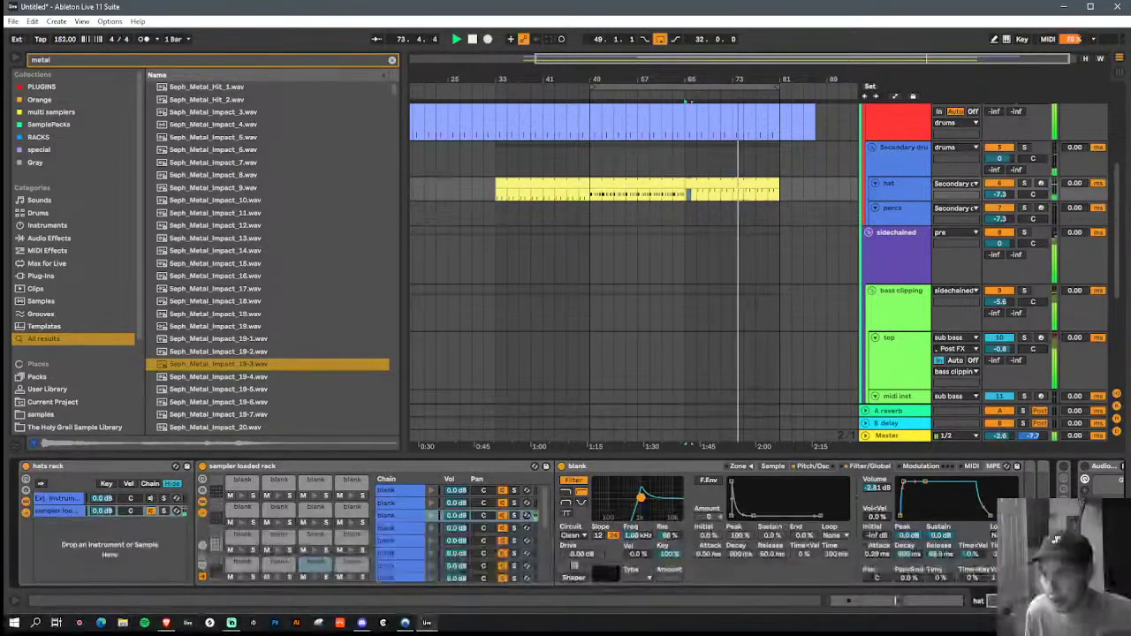
pyautogui.moveTo(670, 555); pyautogui.dragTo(677, 570)
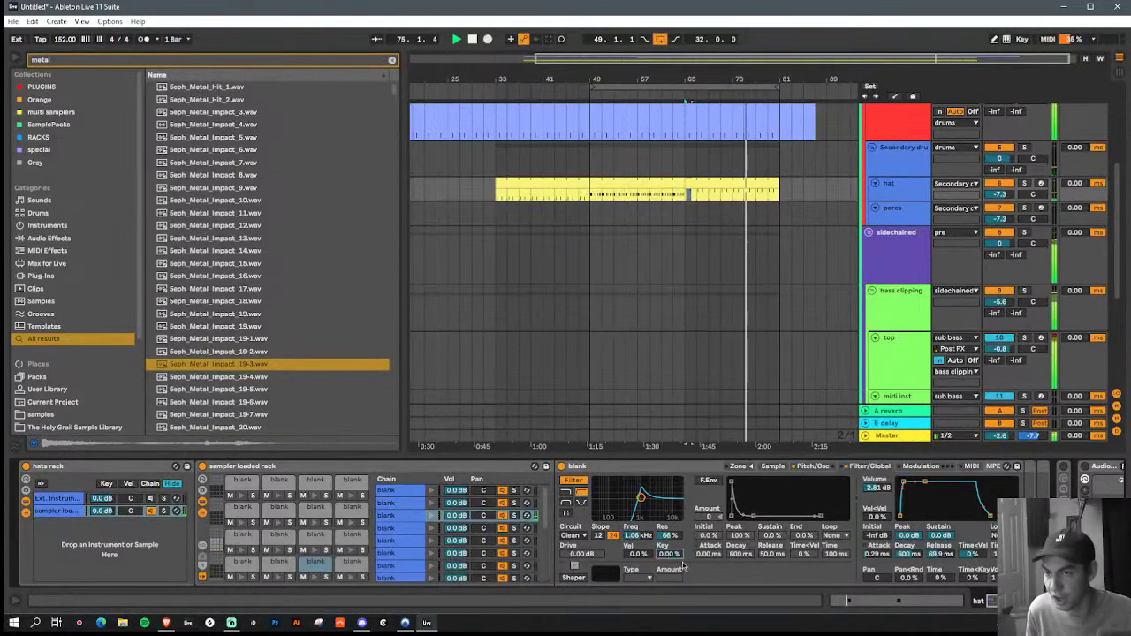
pyautogui.moveTo(641, 497)
pyautogui.mouseDown()
pyautogui.moveTo(637, 489)
pyautogui.moveTo(646, 500)
pyautogui.mouseUp()
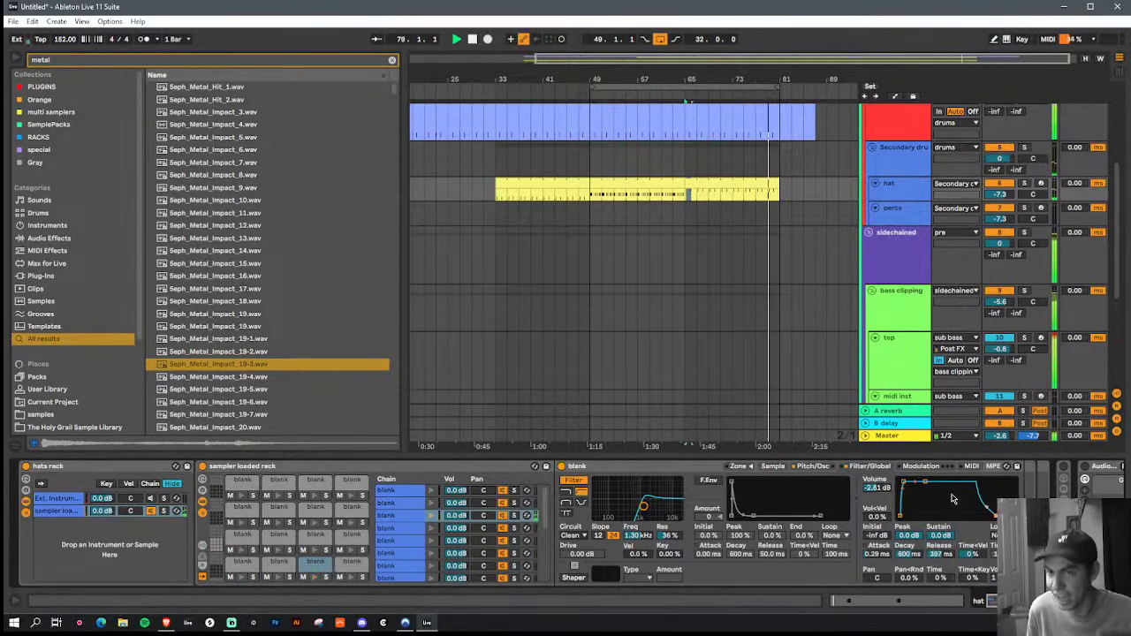
# Step: Reverse Seph_Metal_Impact_19-3 in the Sampler and trim its sample end to 30291 while playing the arrangement
pyautogui.click(774, 466)
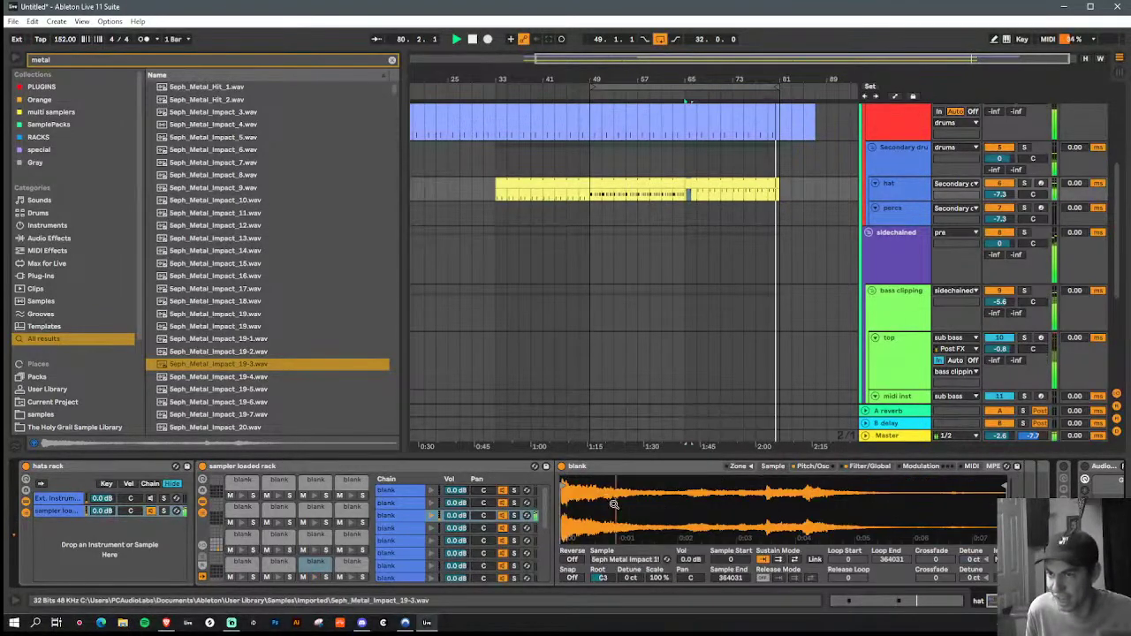
pyautogui.click(572, 560)
pyautogui.moveTo(1004, 504); pyautogui.dragTo(818, 510)
pyautogui.press('space')
pyautogui.press('space')
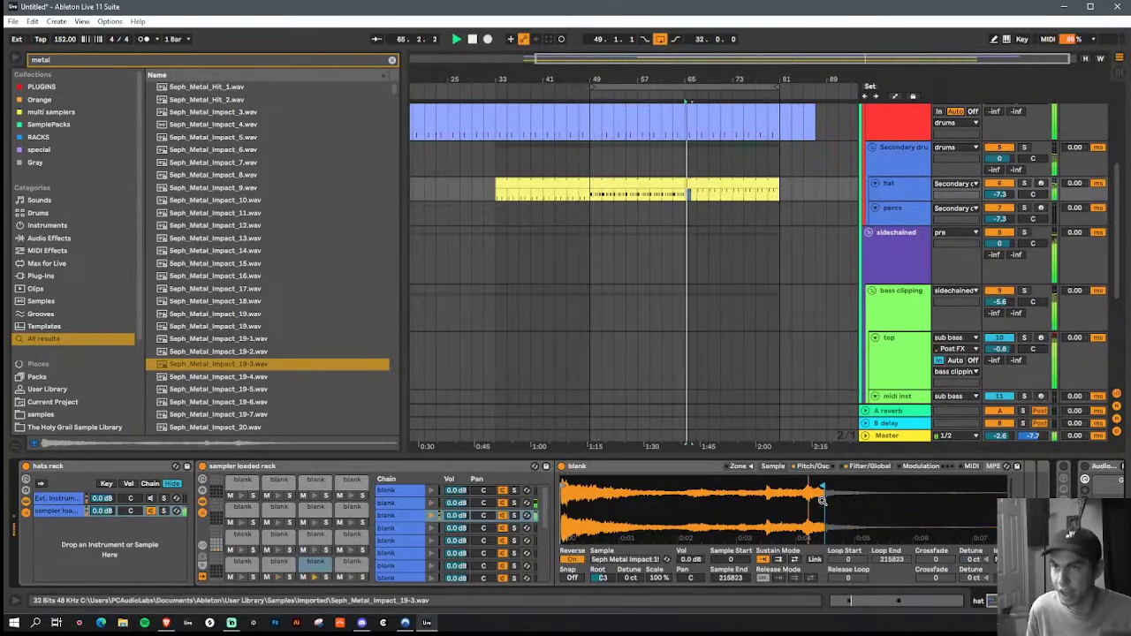
pyautogui.moveTo(823, 496)
pyautogui.mouseDown()
pyautogui.moveTo(594, 489)
pyautogui.moveTo(627, 497)
pyautogui.moveTo(593, 500)
pyautogui.moveTo(595, 489)
pyautogui.mouseUp()
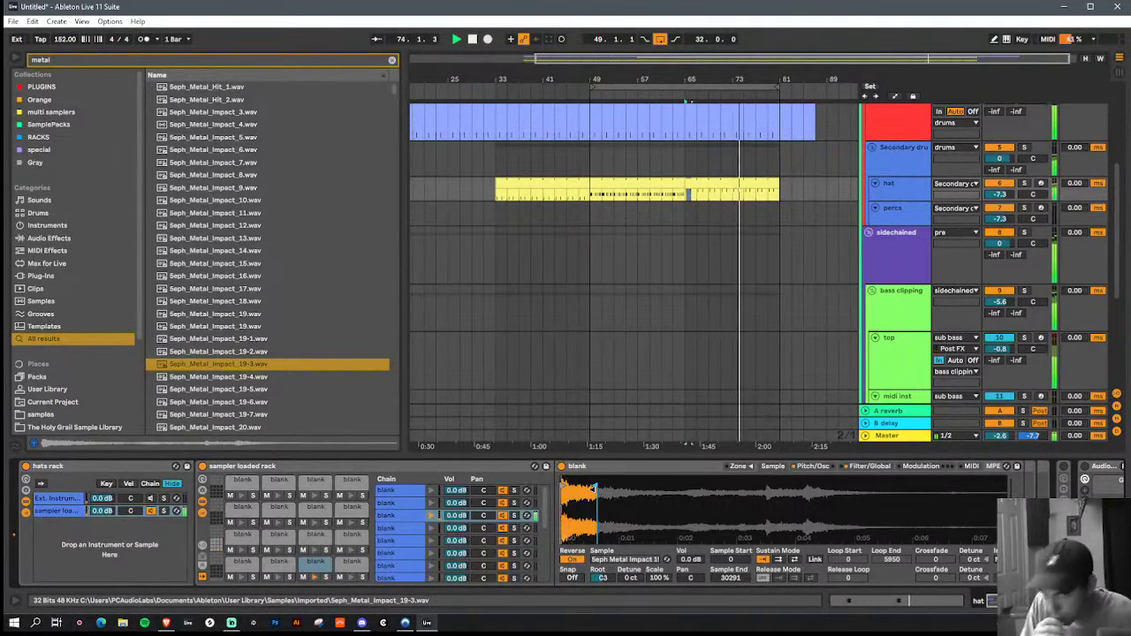
# Step: Shape the Sampler's volume envelope with 69.9 ms decay, -21 dB sustain and 1.53 s release, and set its volume to 1.12 dB
pyautogui.click(866, 468)
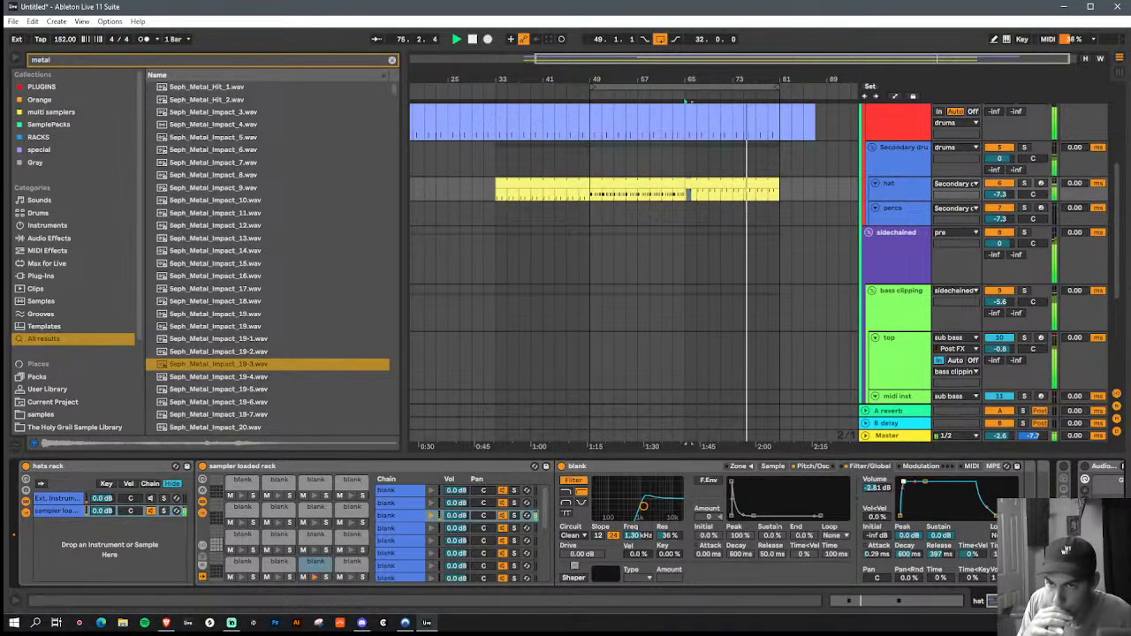
pyautogui.moveTo(918, 496)
pyautogui.mouseDown()
pyautogui.moveTo(885, 478)
pyautogui.moveTo(924, 494)
pyautogui.moveTo(914, 501)
pyautogui.mouseUp()
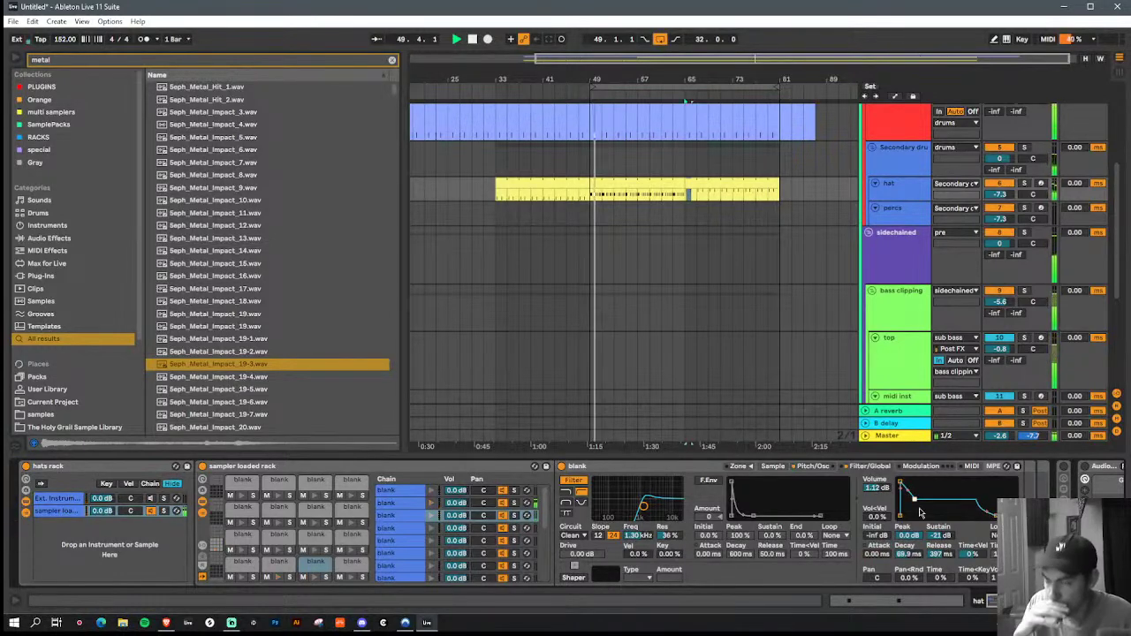
pyautogui.moveTo(990, 514); pyautogui.dragTo(987, 505)
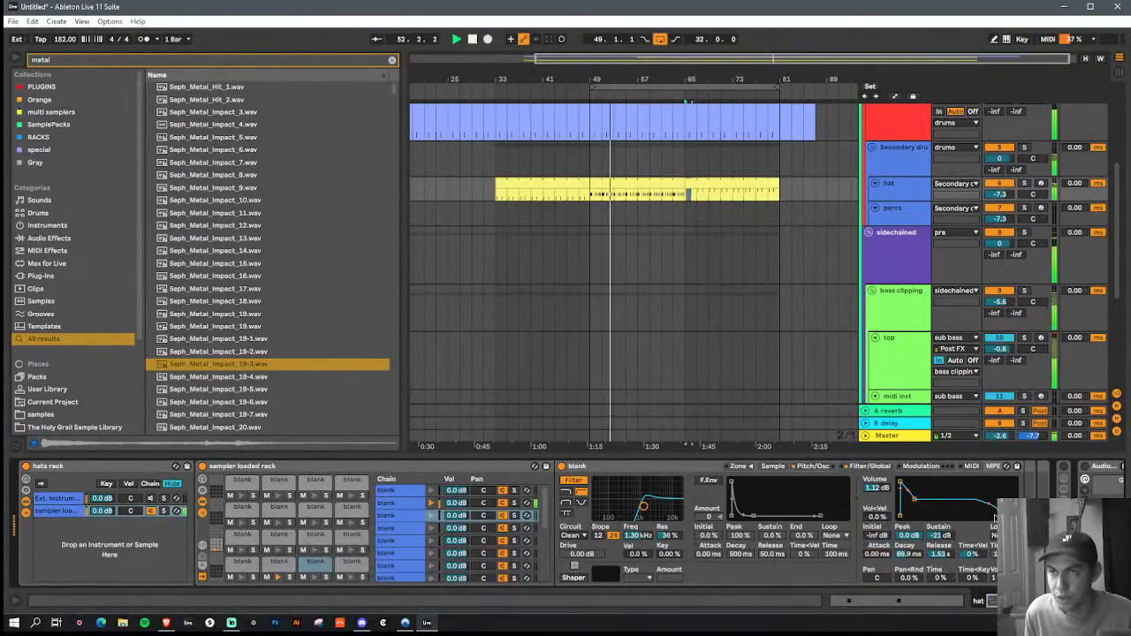
# Step: Delete the section of the hat clip from 52.3.1 to 53.1.1
pyautogui.hotkey('ctrl', 'alt', 'l')
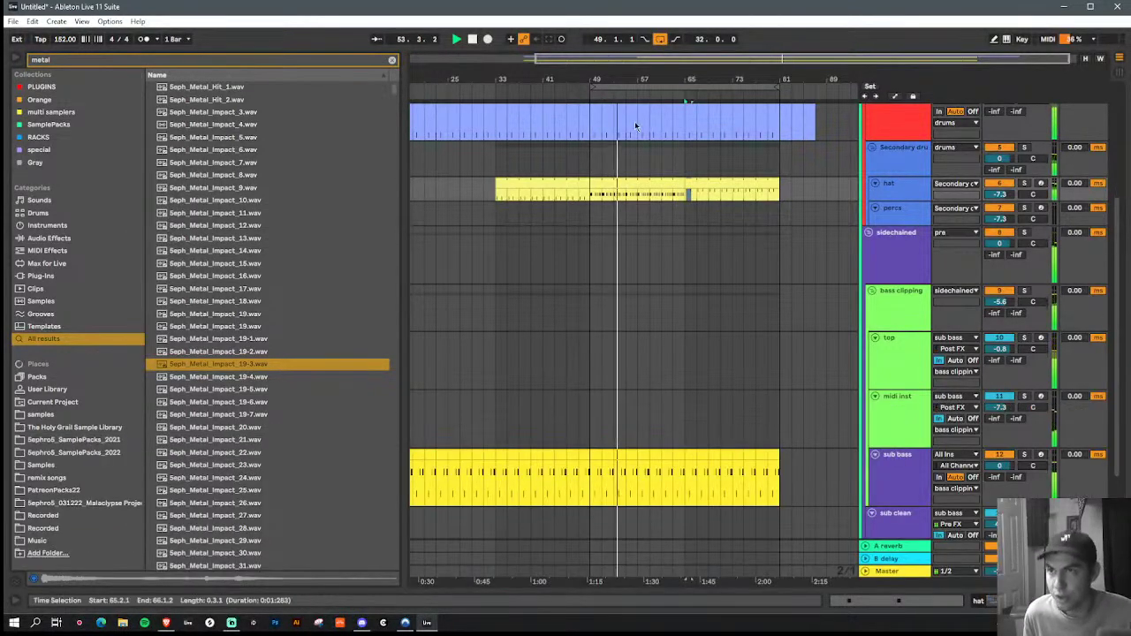
pyautogui.moveTo(609, 80); pyautogui.dragTo(645, 156)
pyautogui.moveTo(631, 194); pyautogui.dragTo(666, 196)
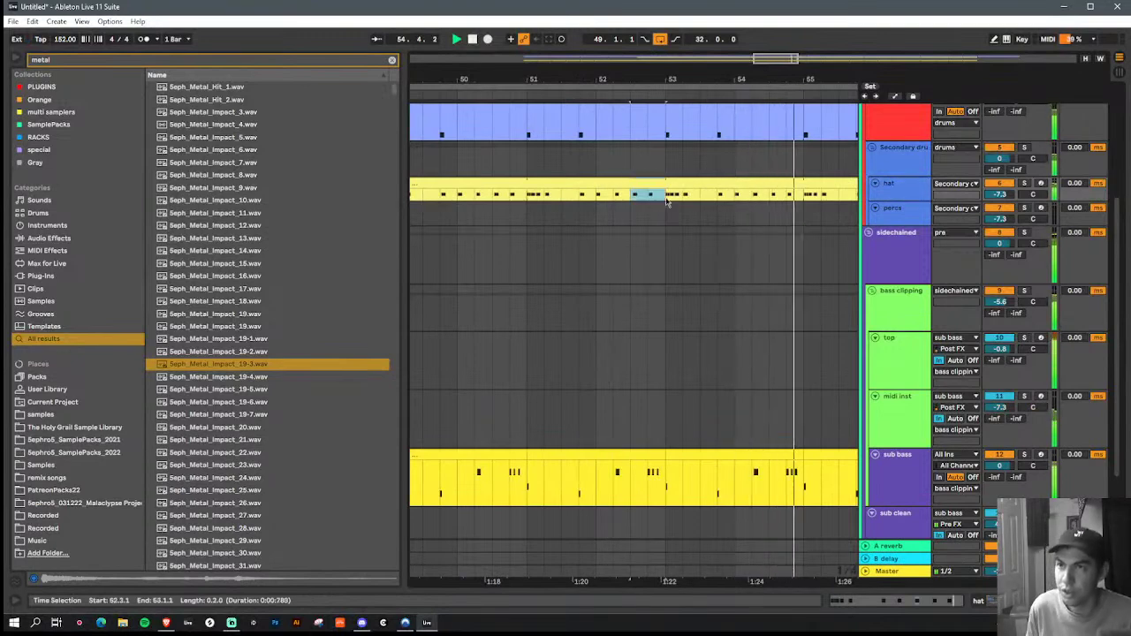
pyautogui.press('Delete')
# Step: Delete the section of the hat clip from 55.1.1 to 55.2.3
pyautogui.moveTo(763, 79); pyautogui.dragTo(622, 114)
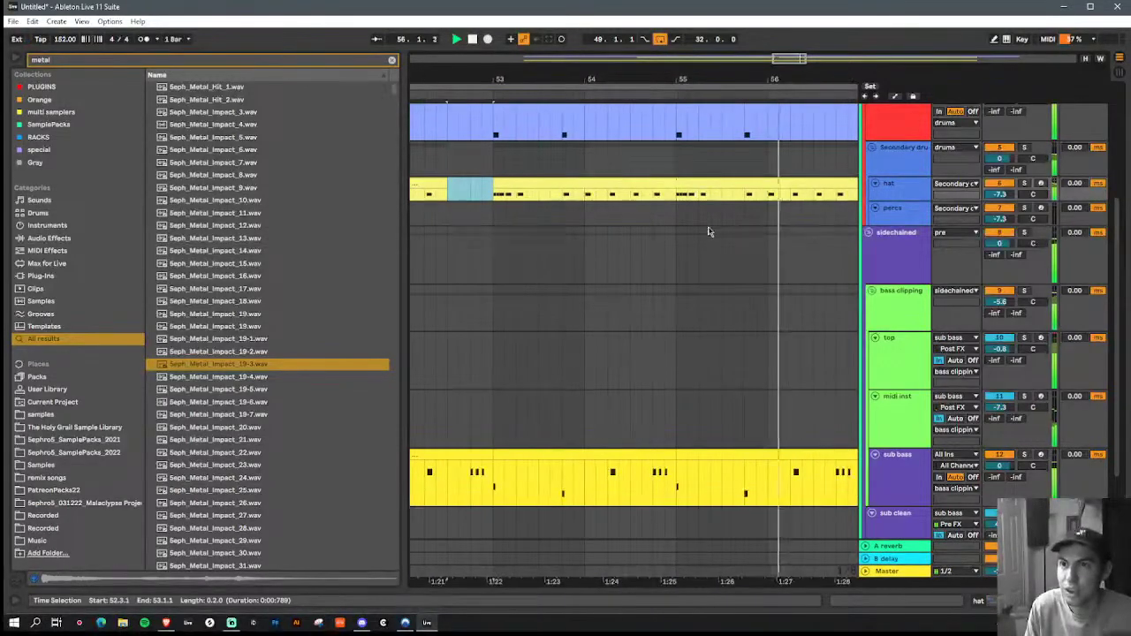
pyautogui.press('Delete')
pyautogui.moveTo(677, 193); pyautogui.dragTo(699, 192)
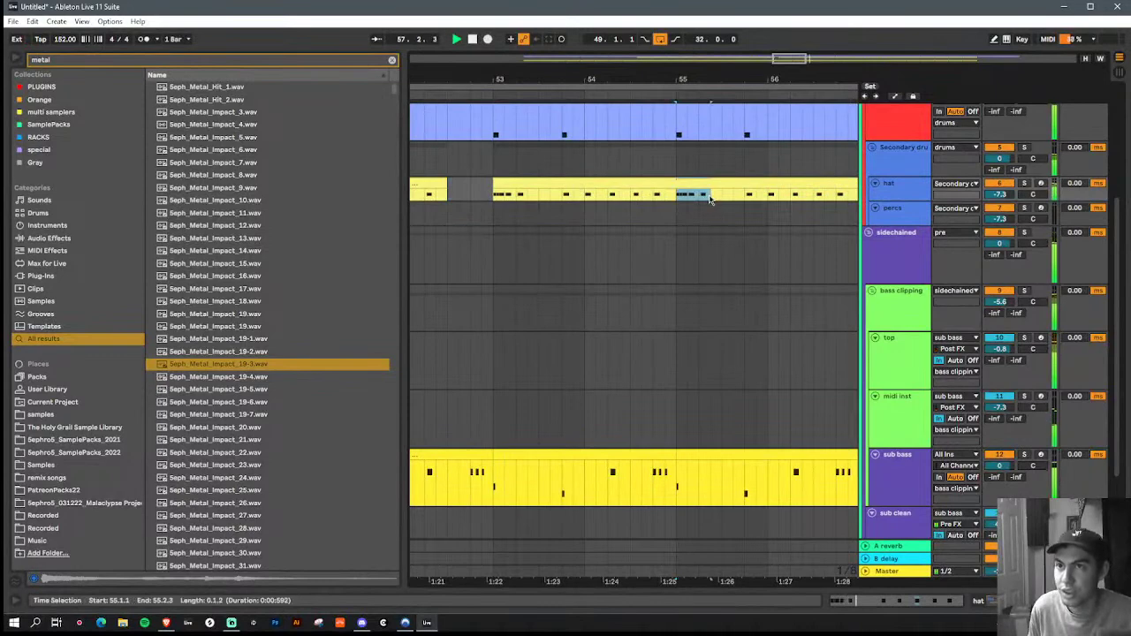
pyautogui.press('Delete')
# Step: Replay the hat pattern from bar 56 and delete its section from 56.4.1 to 57.1.1
pyautogui.click(748, 194)
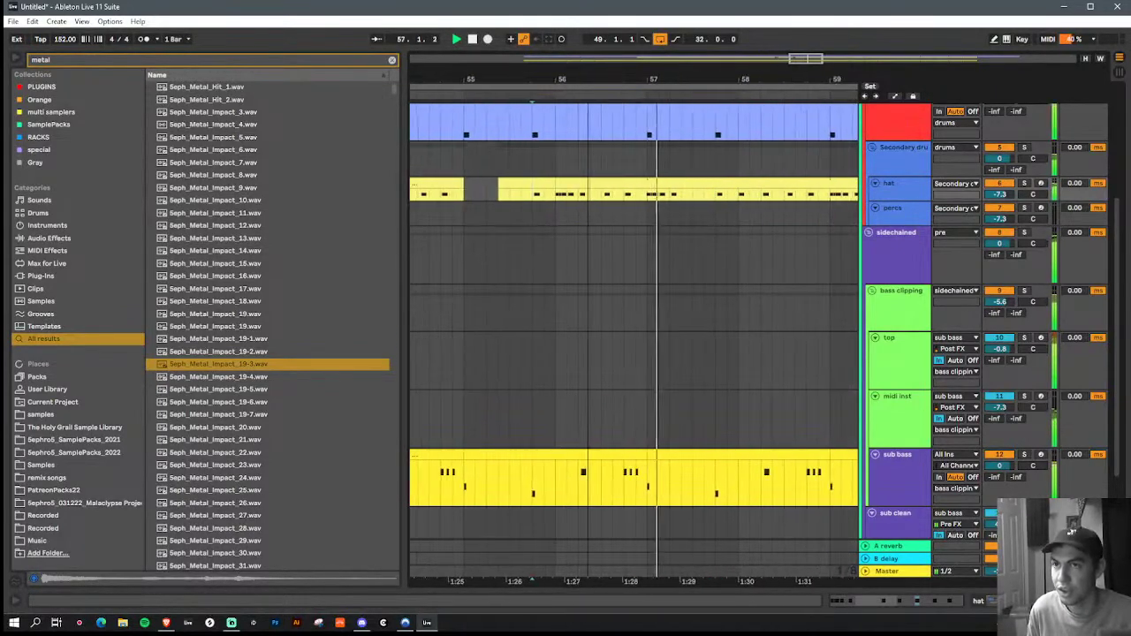
pyautogui.press('space')
pyautogui.press('space')
pyautogui.moveTo(624, 197); pyautogui.dragTo(646, 197)
pyautogui.press('Delete')
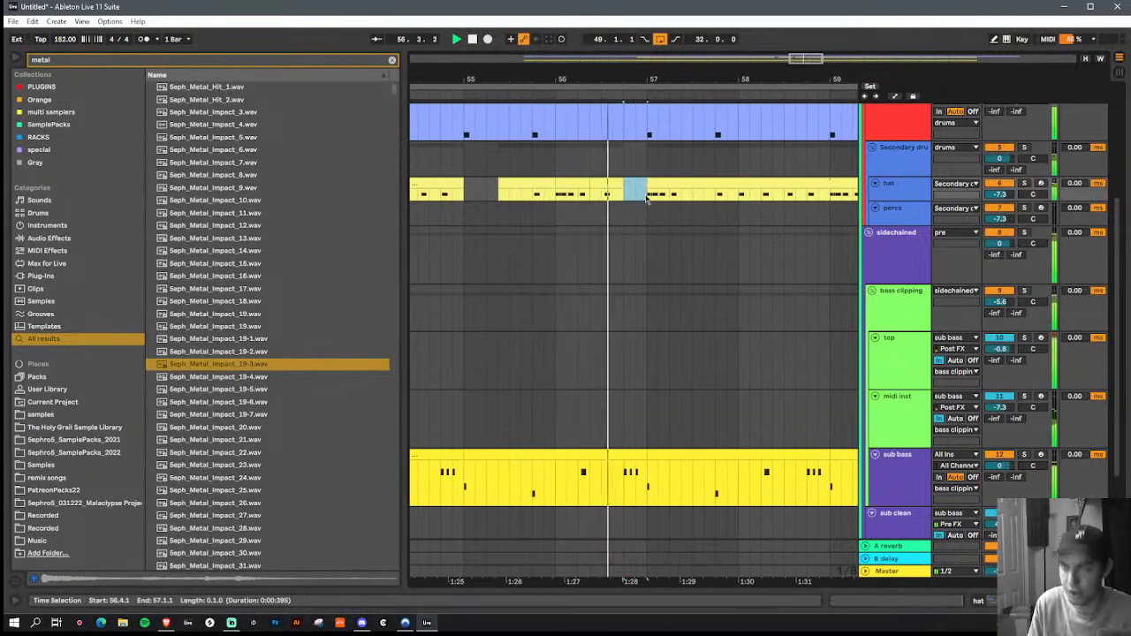
# Step: Duplicate the edited hat pattern of bars 49 to 57 over bars 57 to 65
pyautogui.press('z')
pyautogui.moveTo(694, 79); pyautogui.dragTo(645, 35)
pyautogui.moveTo(565, 197); pyautogui.dragTo(649, 199)
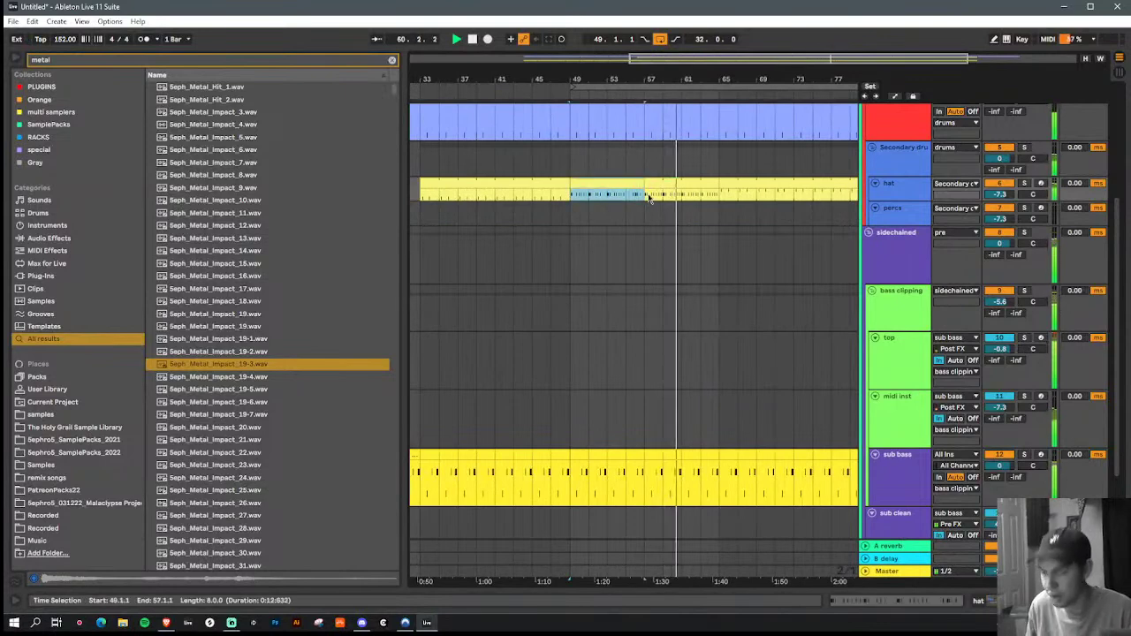
pyautogui.hotkey('ctrl', 'd')
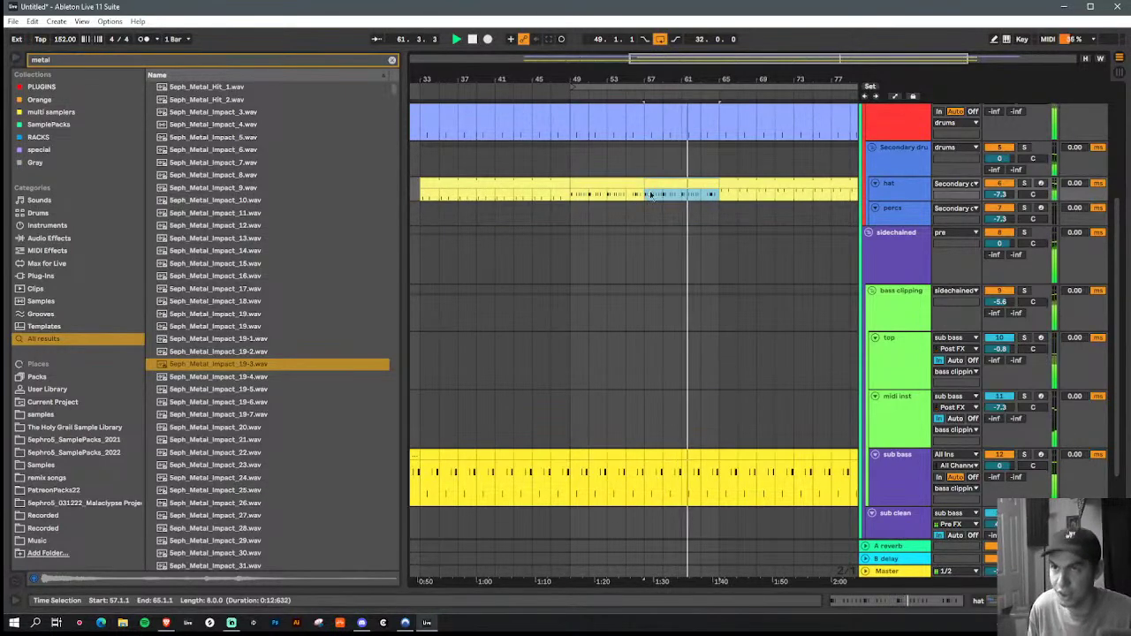
# Step: Extend the arrangement loop to start at bar 17 and span 64 bars
pyautogui.press('+')
pyautogui.moveTo(697, 79); pyautogui.dragTo(697, 38)
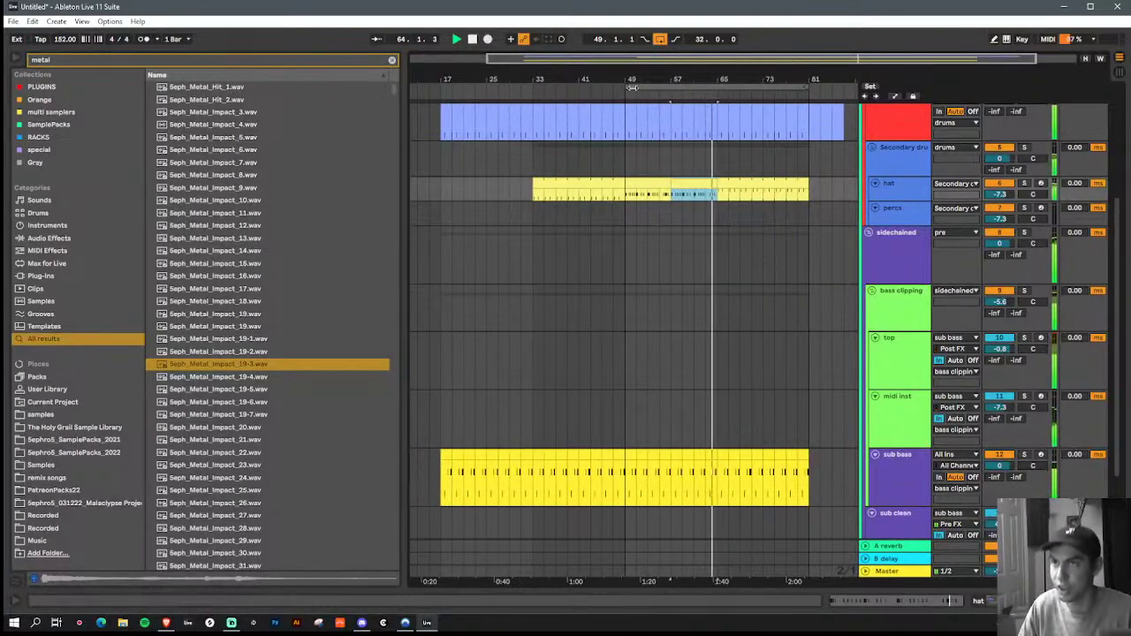
pyautogui.moveTo(630, 87); pyautogui.dragTo(445, 119)
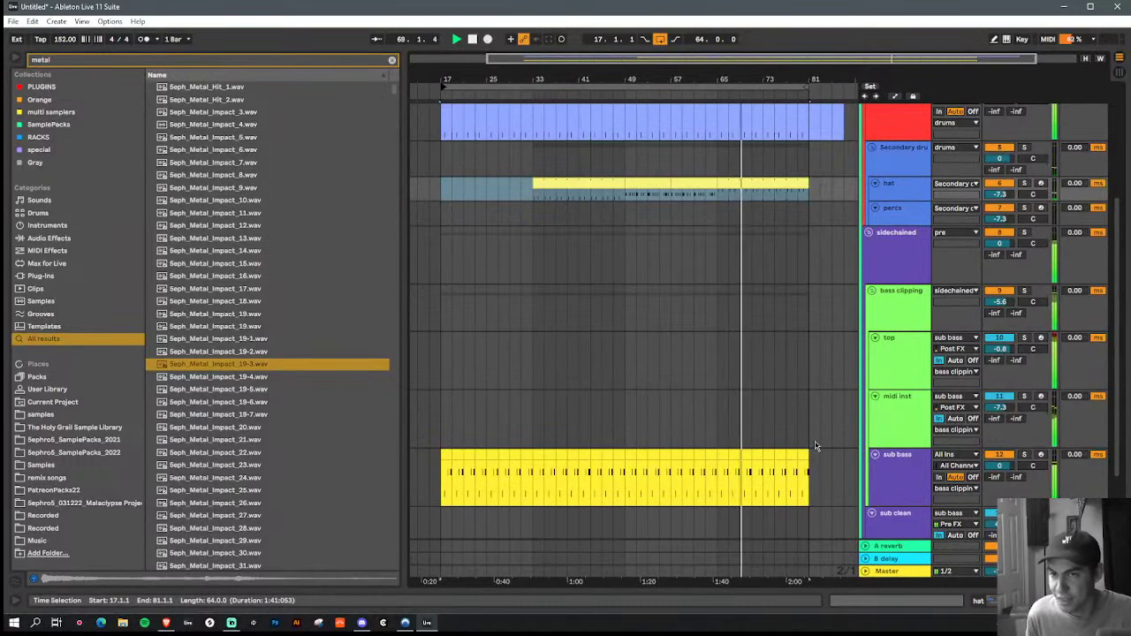
# Step: Raise the rack Gain on the sub clean track to 1.10 dB
pyautogui.scroll(-3, 816, 447)
pyautogui.click(912, 462)
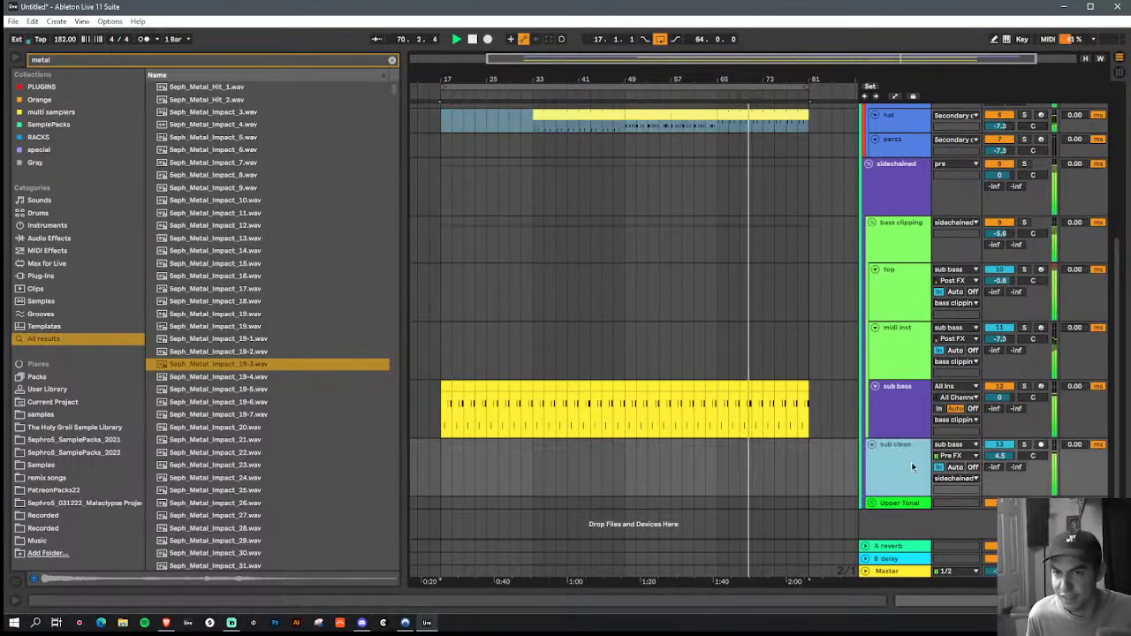
pyautogui.doubleClick(912, 462)
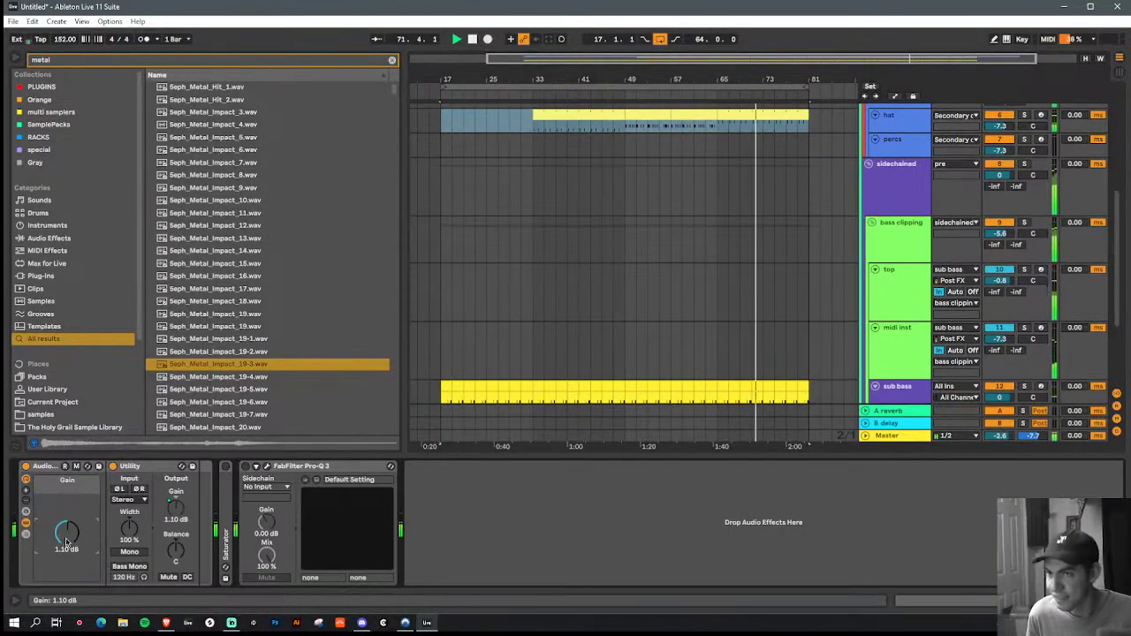
# Step: Adjust the cutoff of Rift Filter Lite on the bass clipping group and set its resonance to about 3%
pyautogui.scroll(-5, 916, 232)
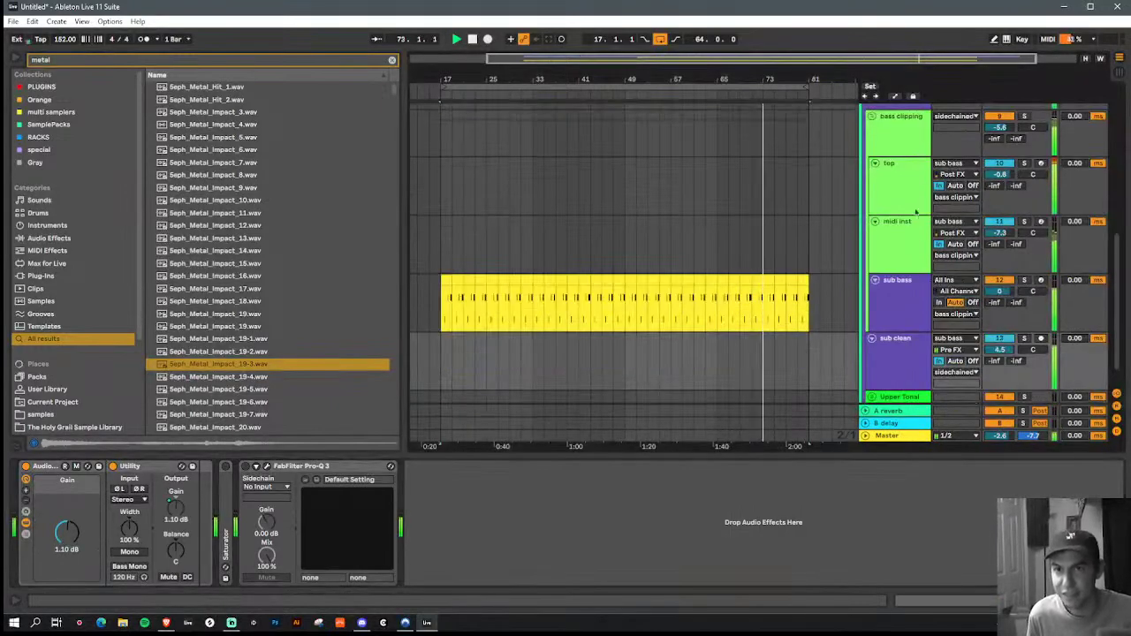
pyautogui.click(913, 142)
pyautogui.click(979, 469)
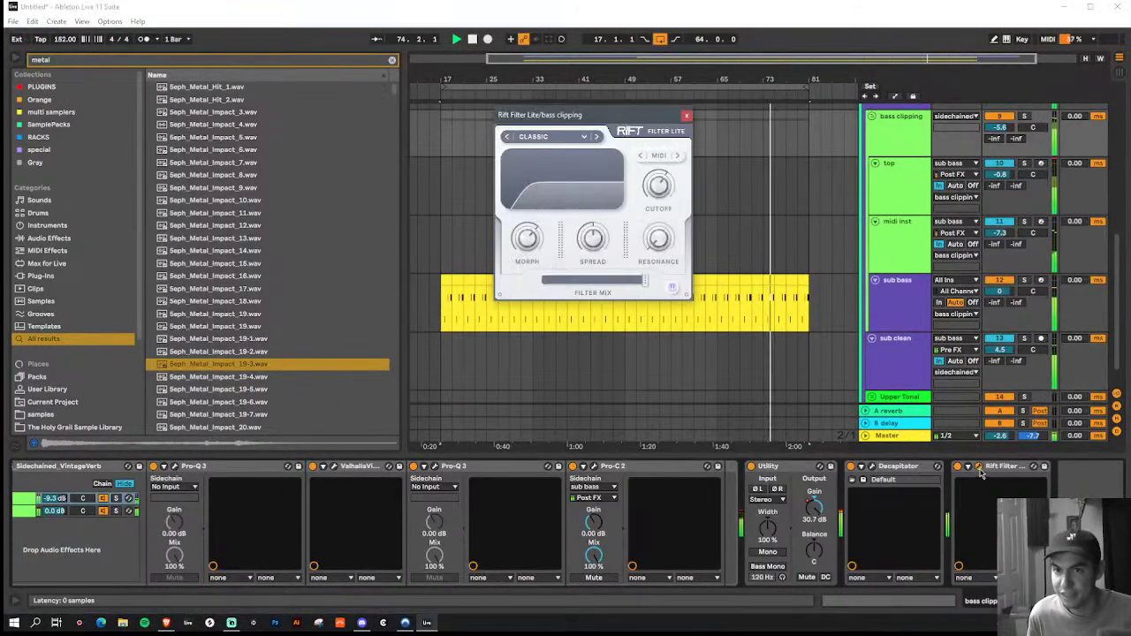
pyautogui.moveTo(663, 192); pyautogui.dragTo(664, 179)
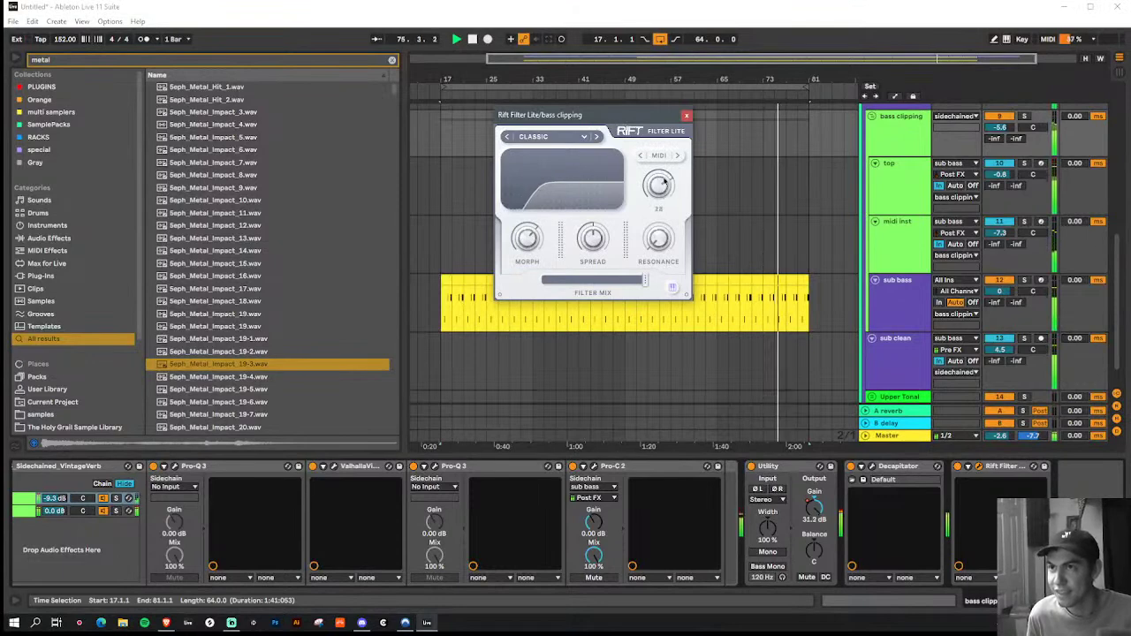
pyautogui.moveTo(662, 238)
pyautogui.mouseDown()
pyautogui.moveTo(665, 216)
pyautogui.moveTo(667, 232)
pyautogui.mouseUp()
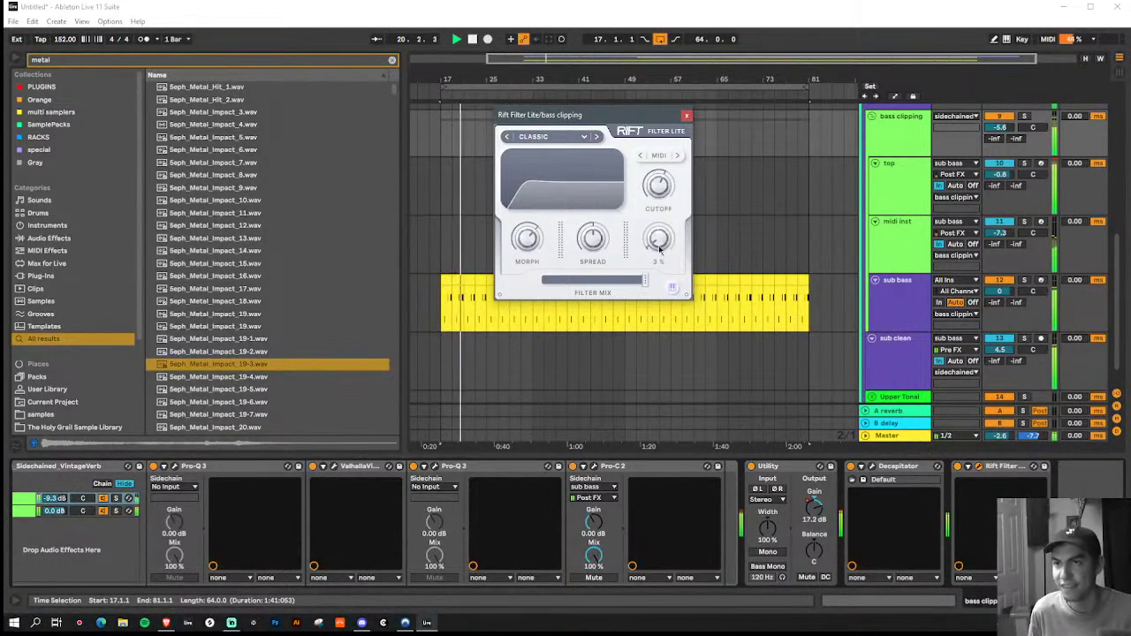
pyautogui.click(687, 115)
# Step: Clear the metal search from the browser
pyautogui.click(352, 66)
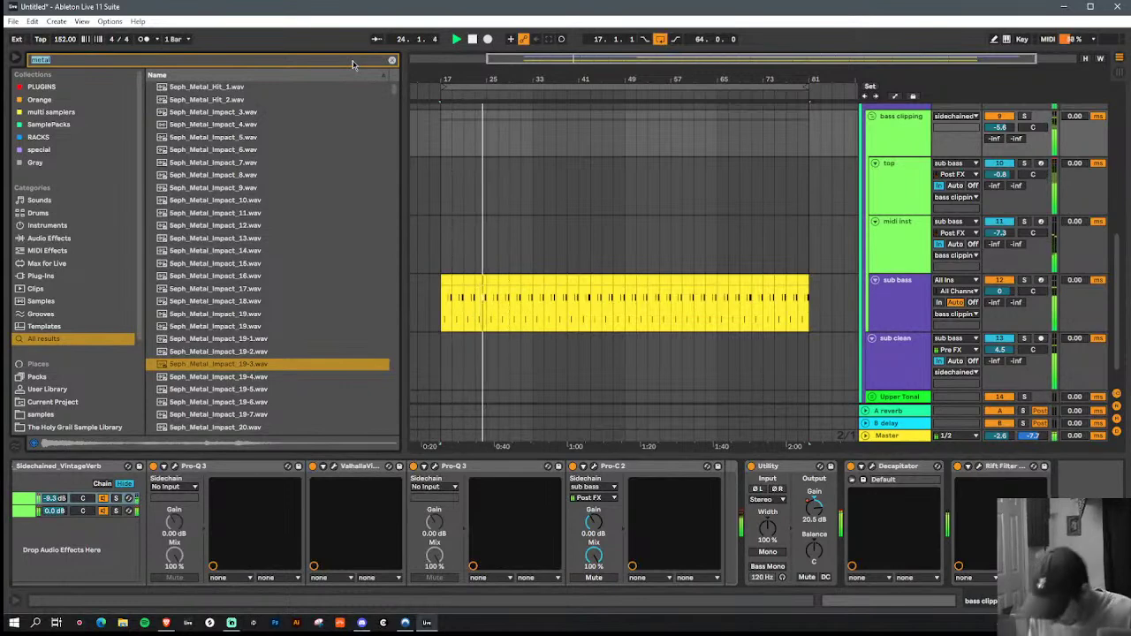
pyautogui.click(391, 60)
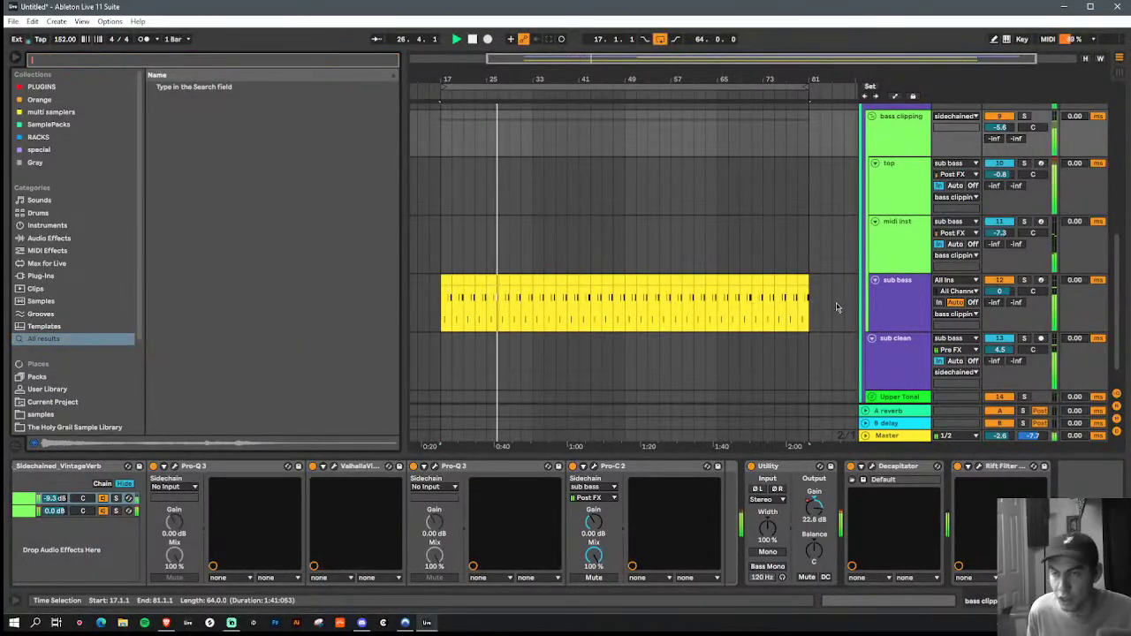
# Step: Collapse the bass clipping group and group it with the sub clean track under the name bass main group
pyautogui.scroll(3, 838, 308)
pyautogui.scroll(2, 838, 308)
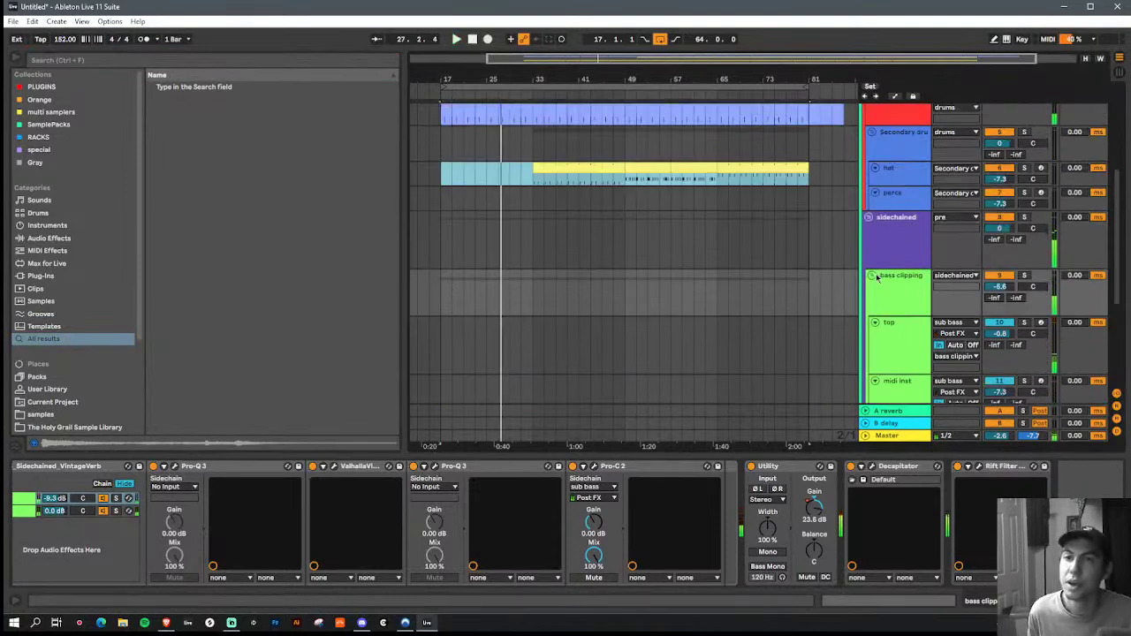
pyautogui.click(875, 276)
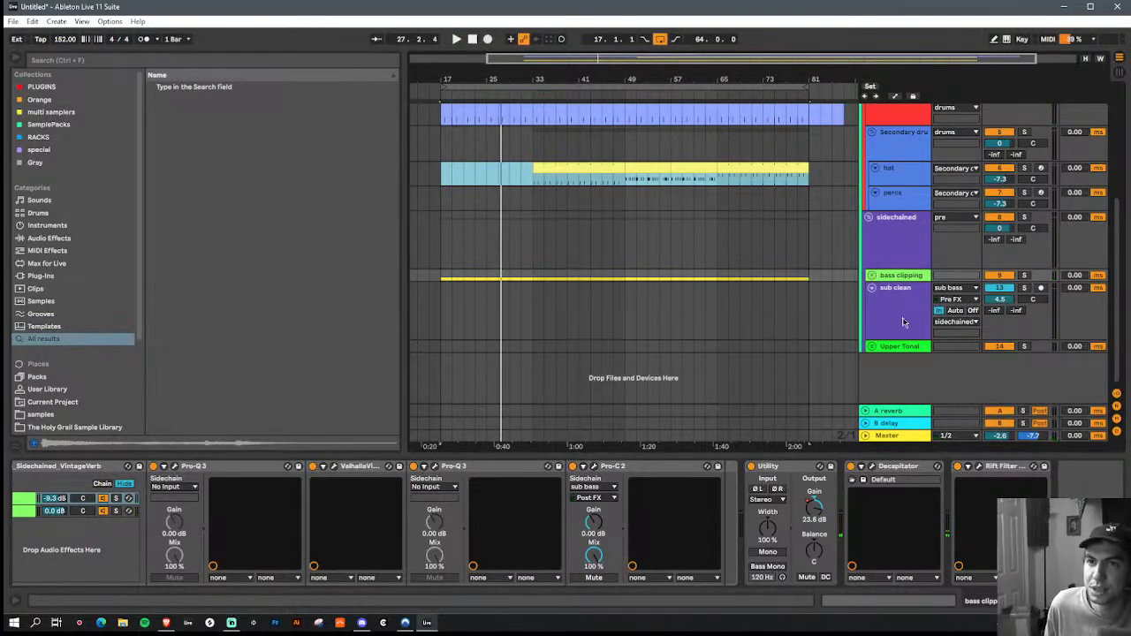
pyautogui.click(903, 313)
pyautogui.hotkey('ctrl', 'g')
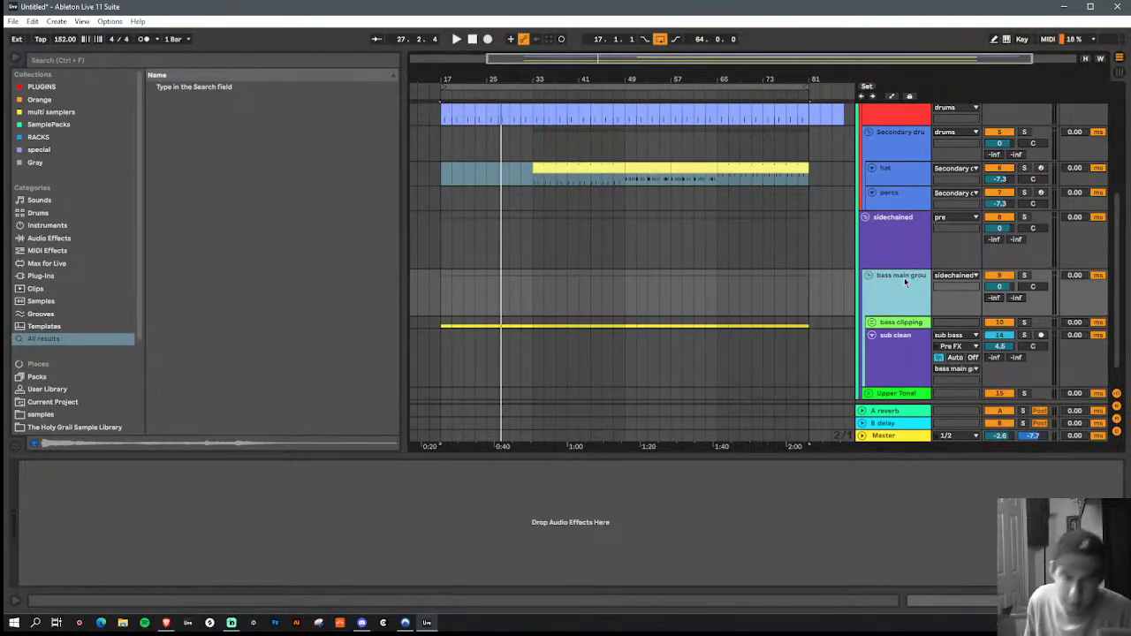
# Step: Color the bass main group red and insert a new audio track below it
pyautogui.rightClick(905, 278)
pyautogui.click(917, 468)
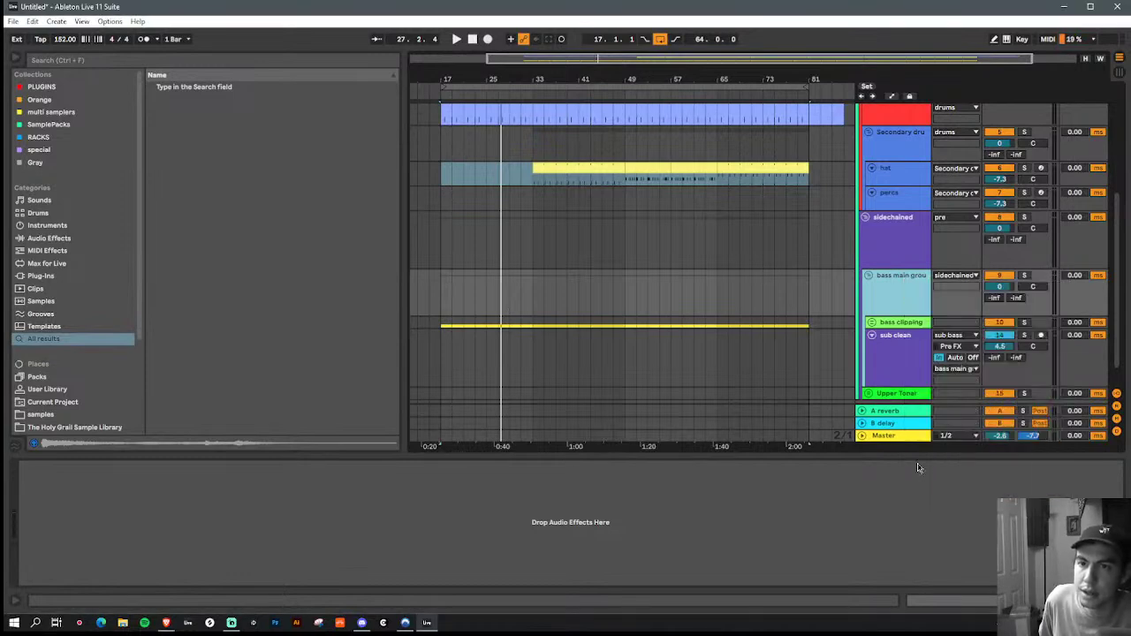
pyautogui.rightClick(902, 314)
pyautogui.press('Escape')
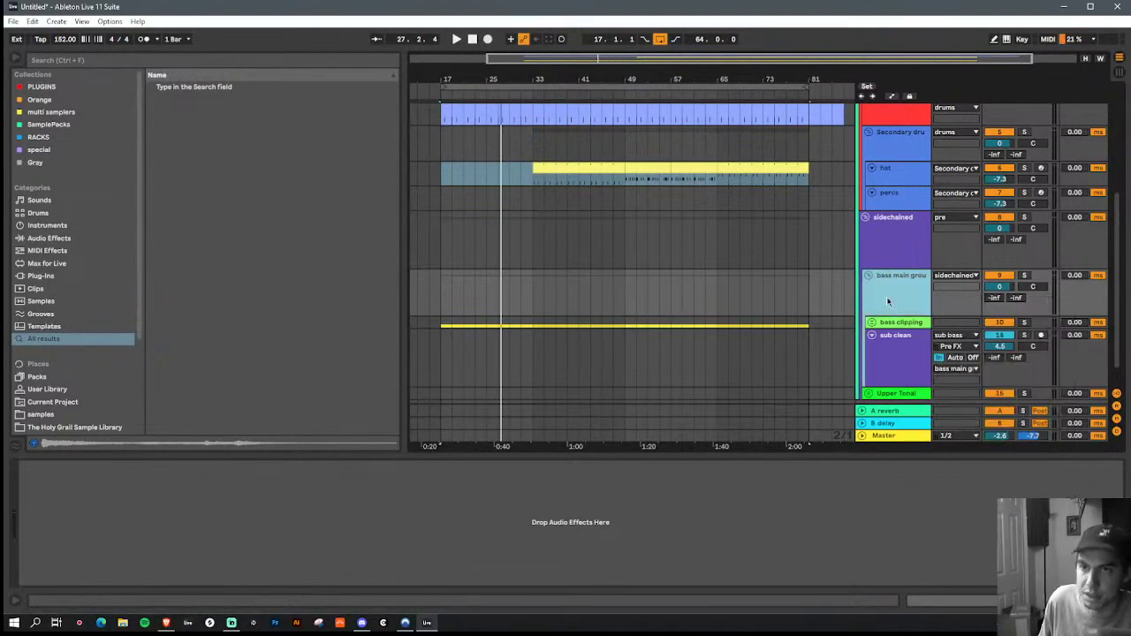
pyautogui.hotkey('ctrl', 't')
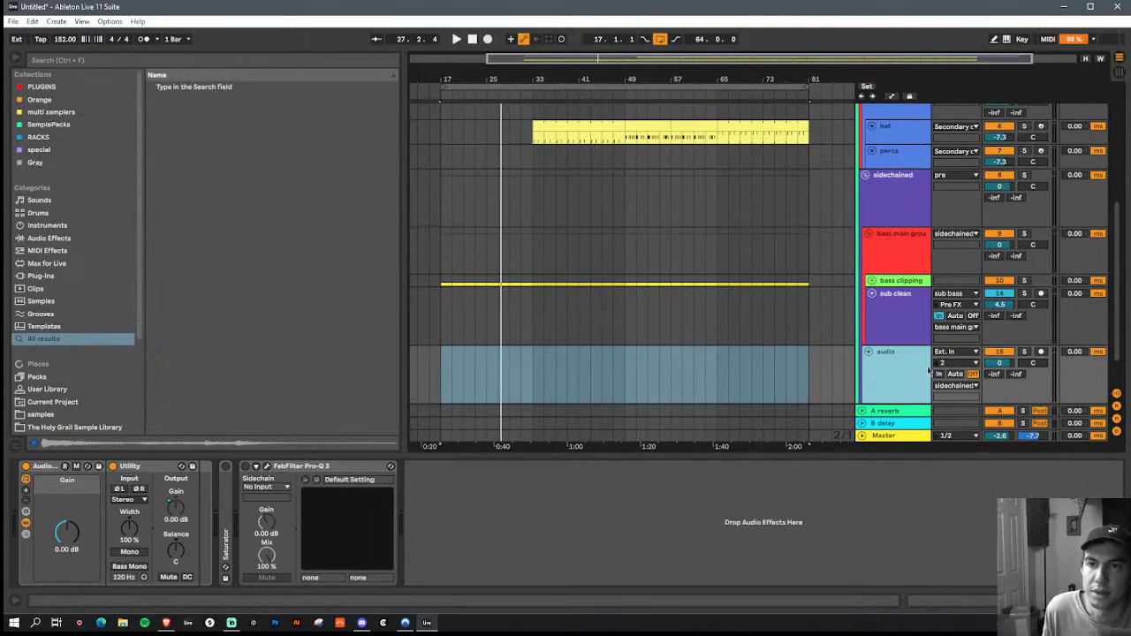
# Step: Set the new audio track's input to the bass main group, arm it, and start recording from bar 17
pyautogui.click(946, 352)
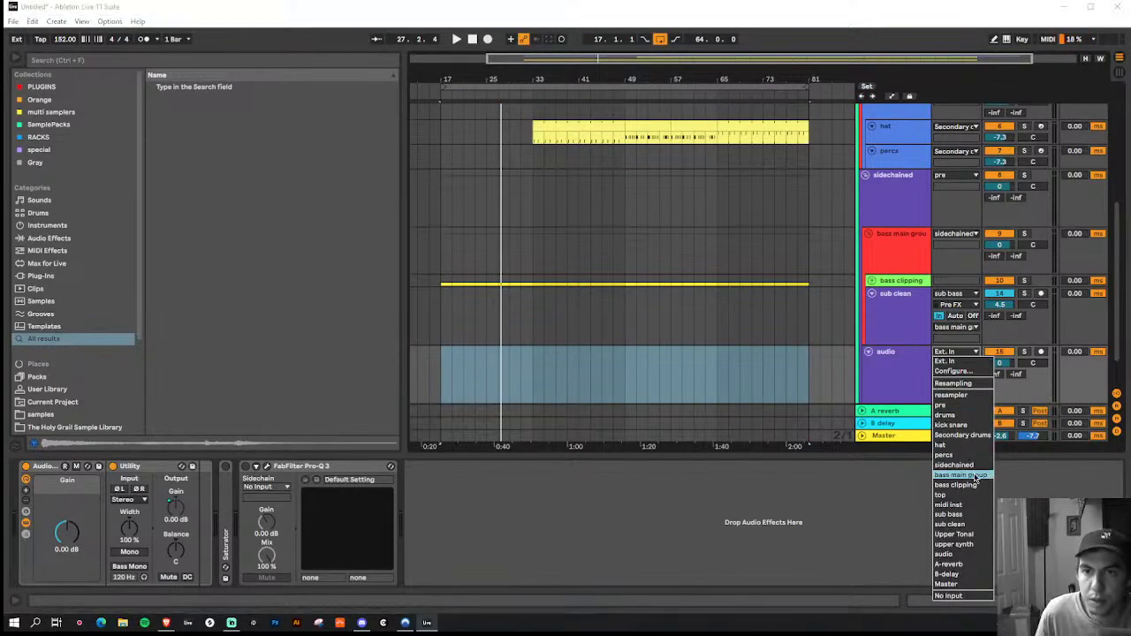
pyautogui.press('Escape')
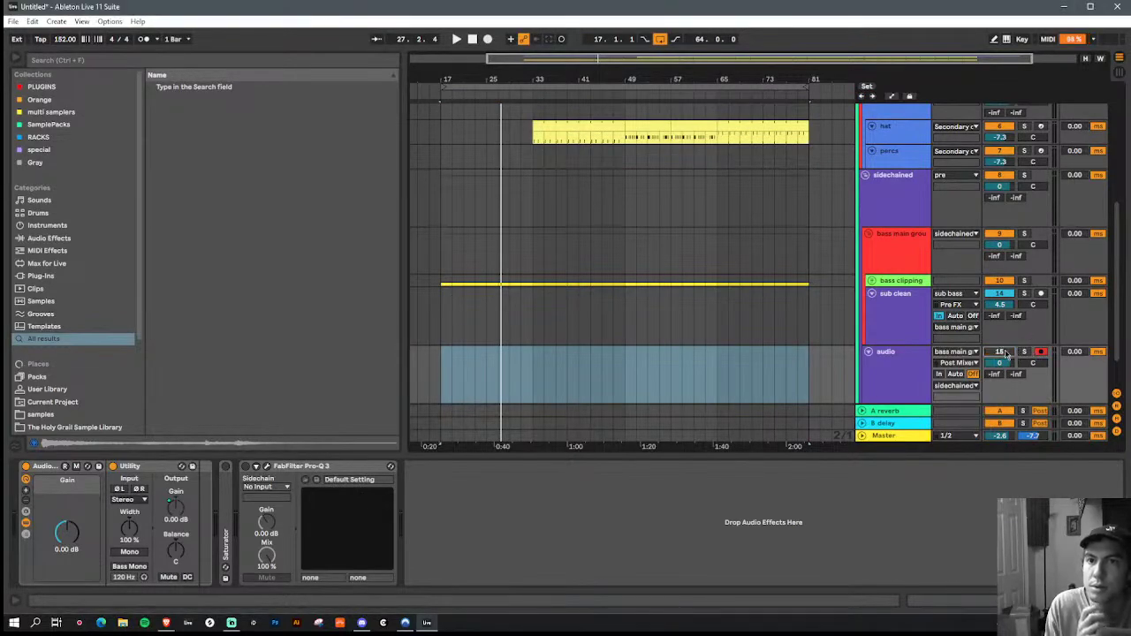
pyautogui.click(442, 369)
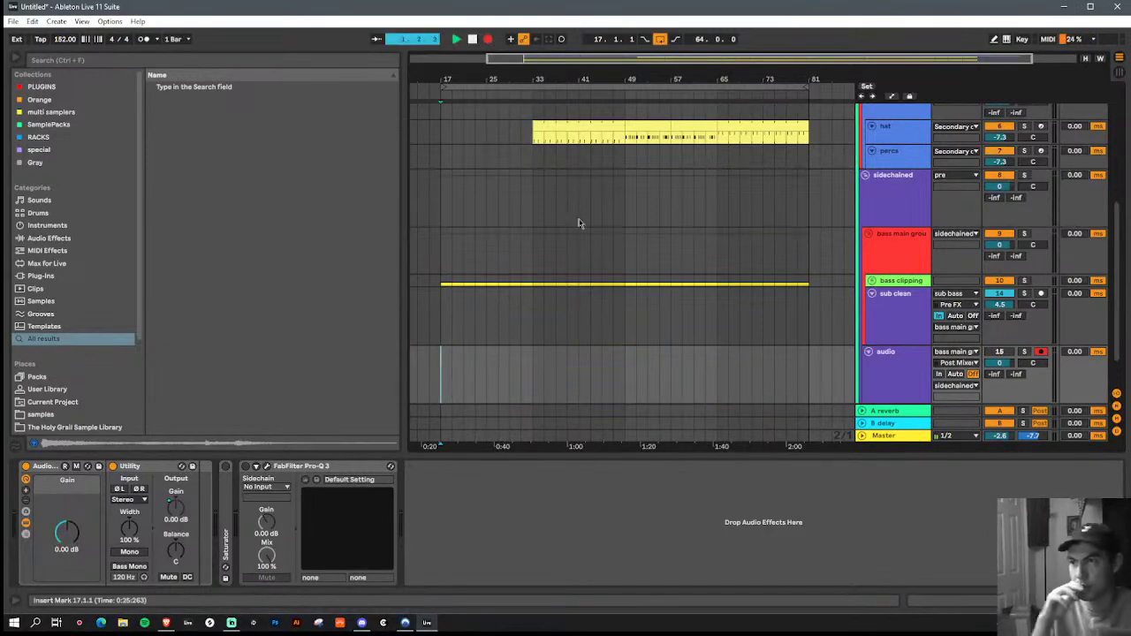
# Step: Switch to Streamlabs Desktop, lower the Output 1/2 level to about -6.1 dB, and return to Ableton Live
pyautogui.click(277, 623)
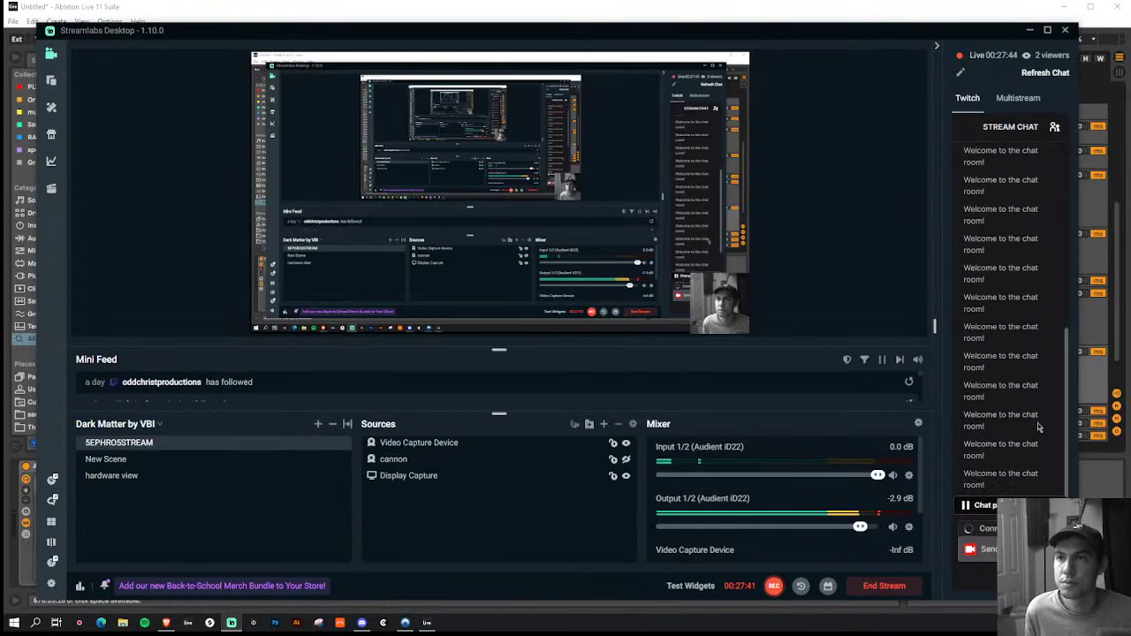
pyautogui.moveTo(855, 539); pyautogui.dragTo(846, 533)
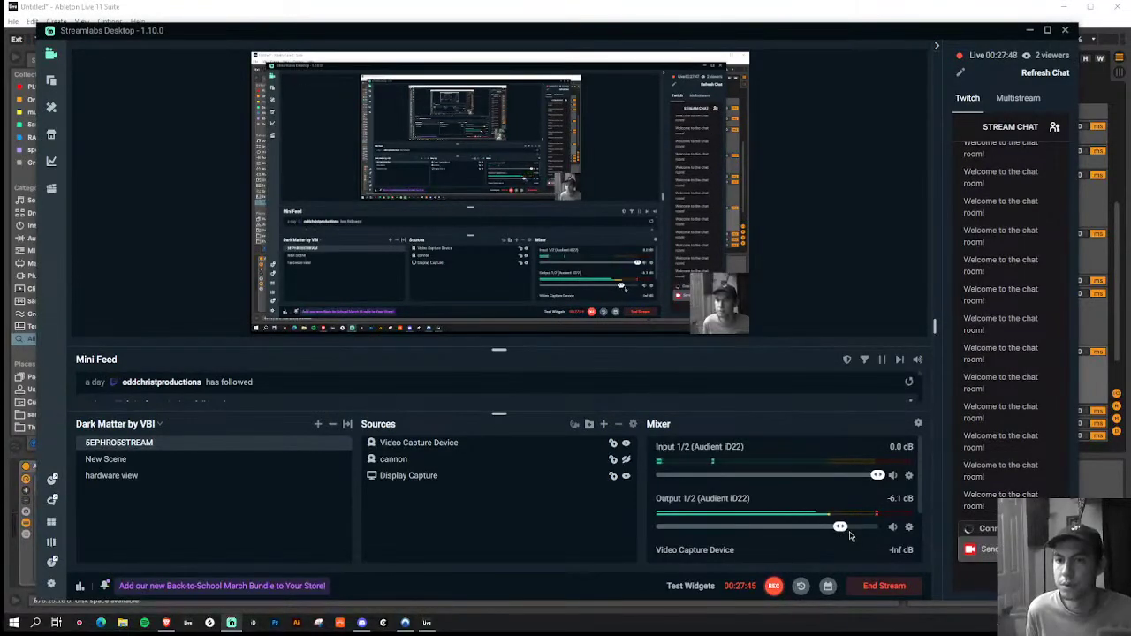
pyautogui.hotkey('alt', 'Tab')
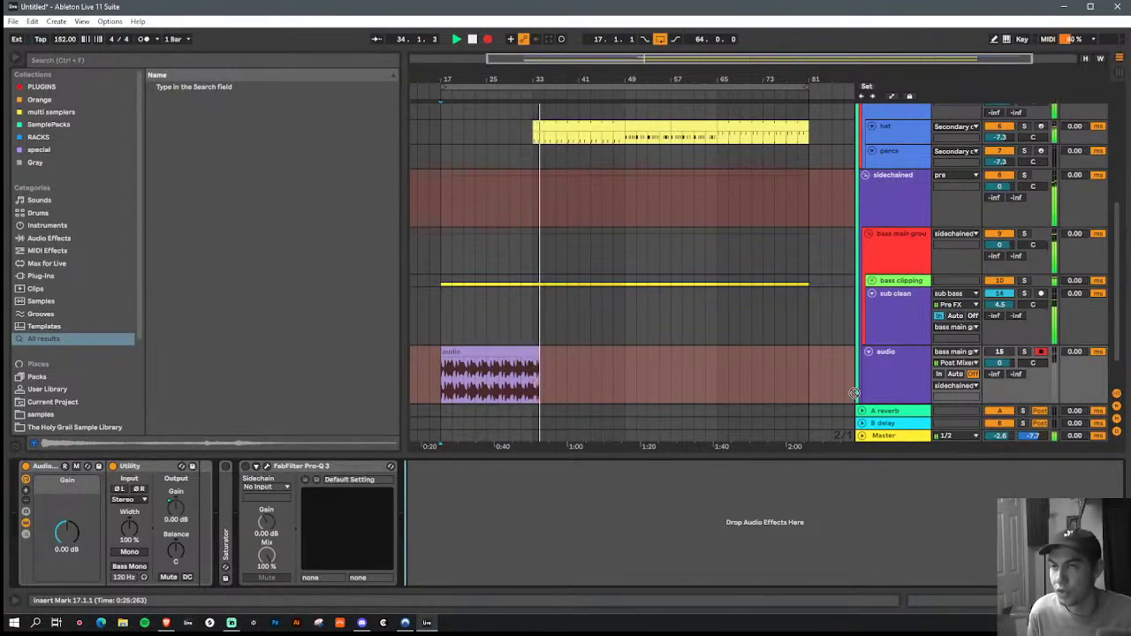
# Step: Turn off automation arm, delete the kick snare Utility's width automation, and set that width to 83%
pyautogui.click(895, 159)
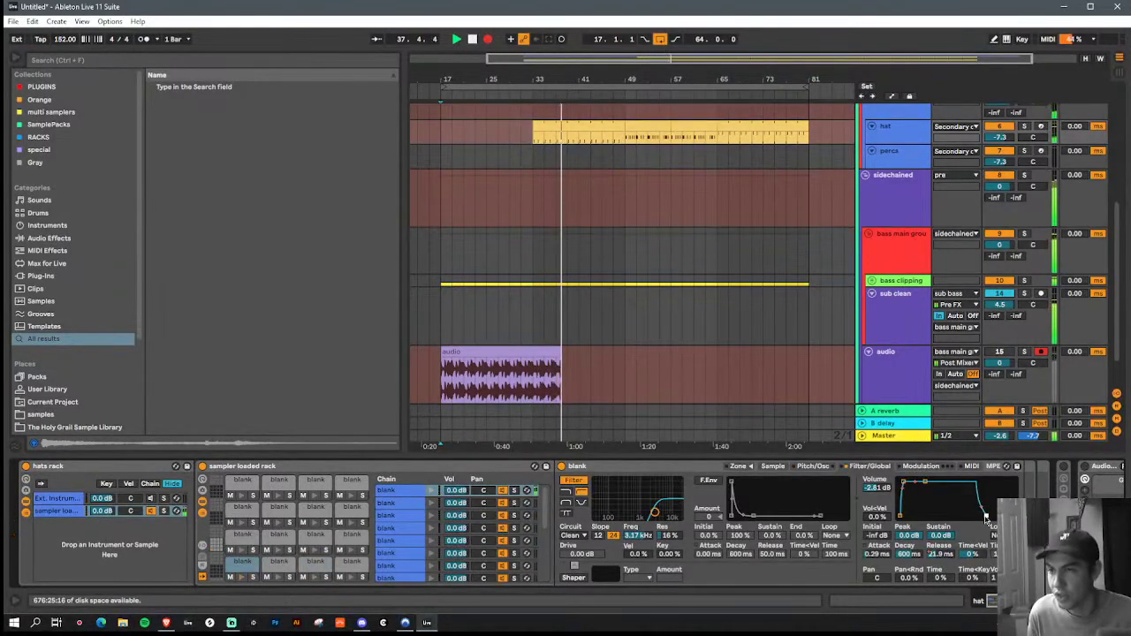
pyautogui.click(868, 455)
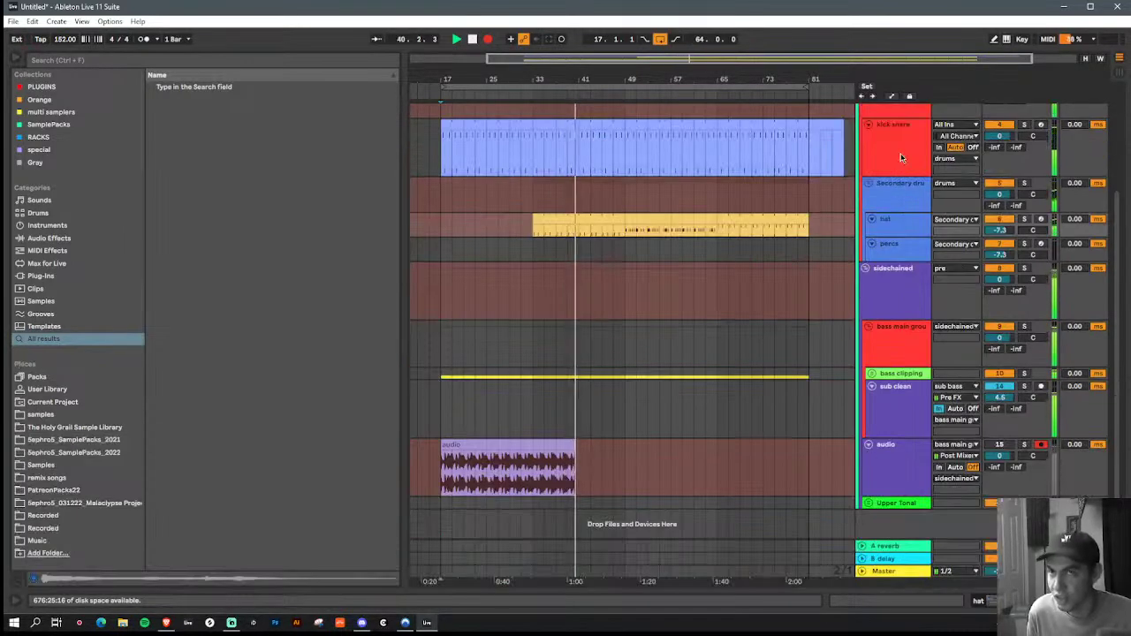
pyautogui.hotkey('ctrl', 'alt', 'l')
pyautogui.hscroll(5, 903, 550)
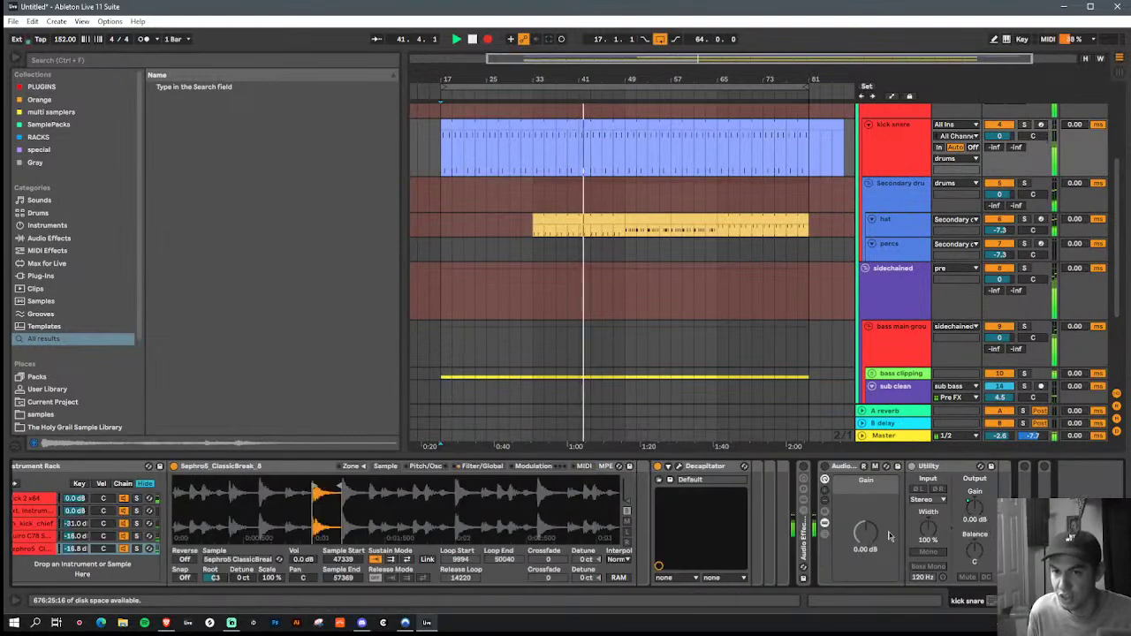
pyautogui.click(828, 469)
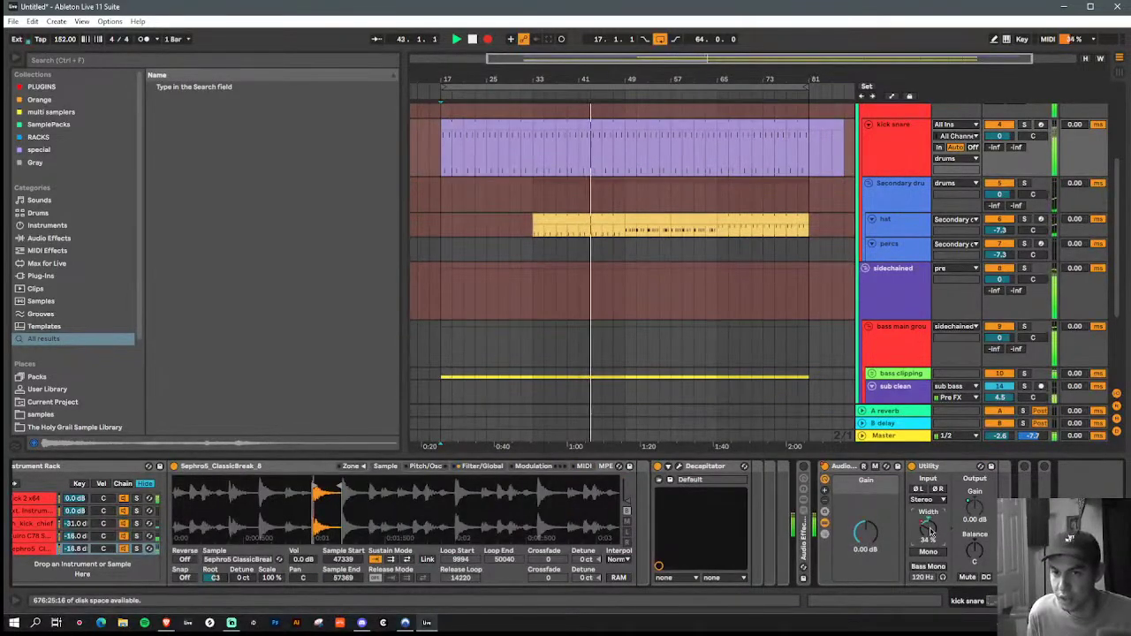
pyautogui.click(523, 39)
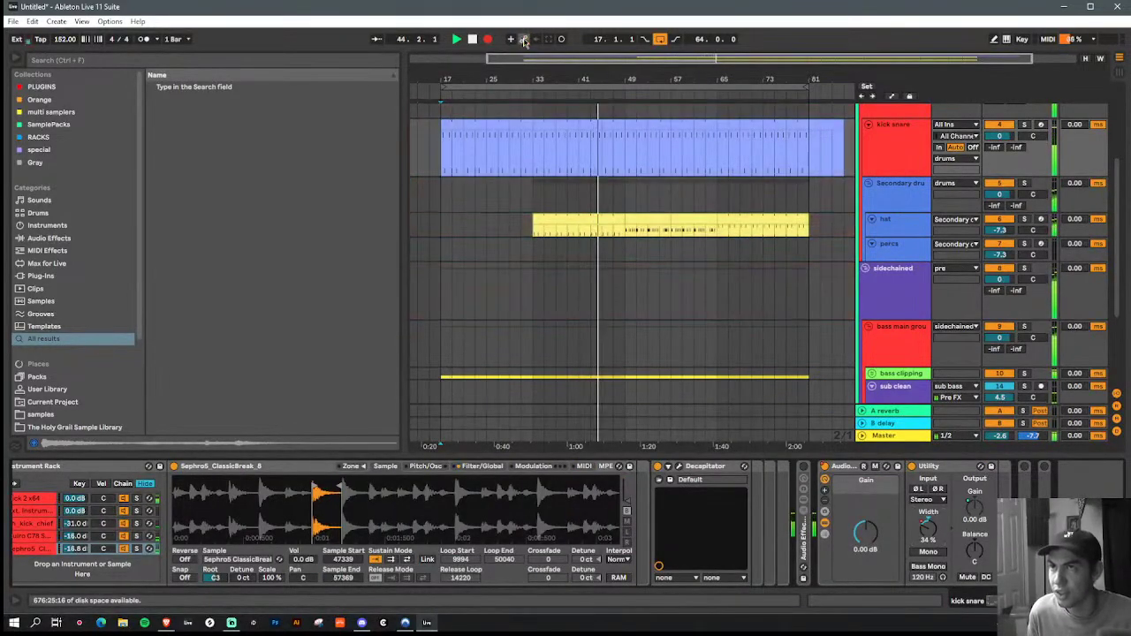
pyautogui.rightClick(929, 529)
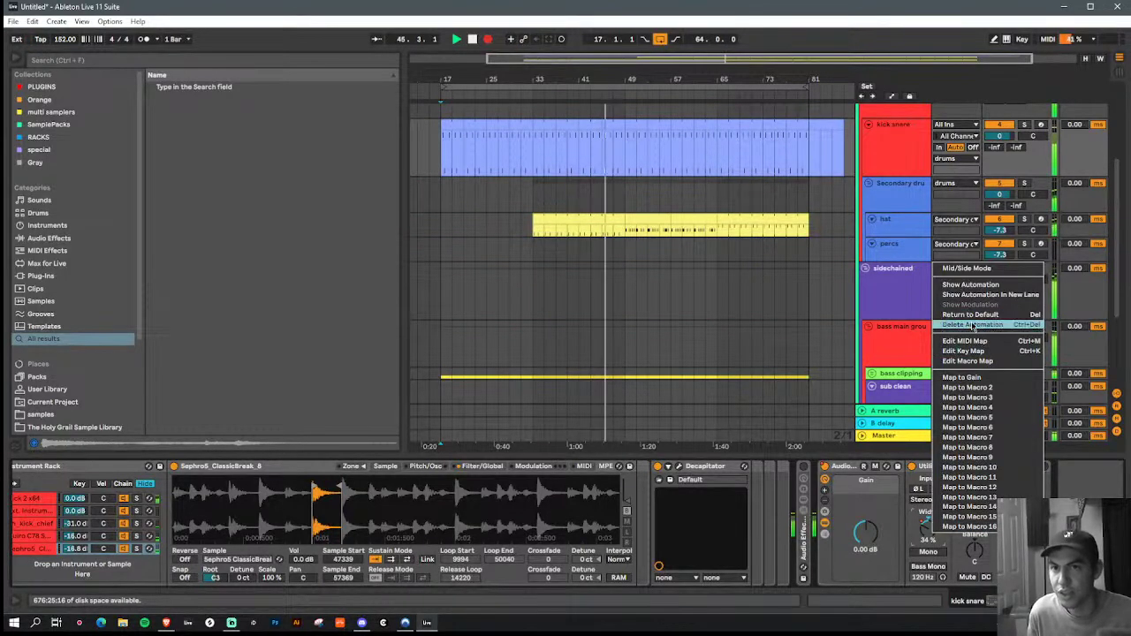
pyautogui.click(972, 326)
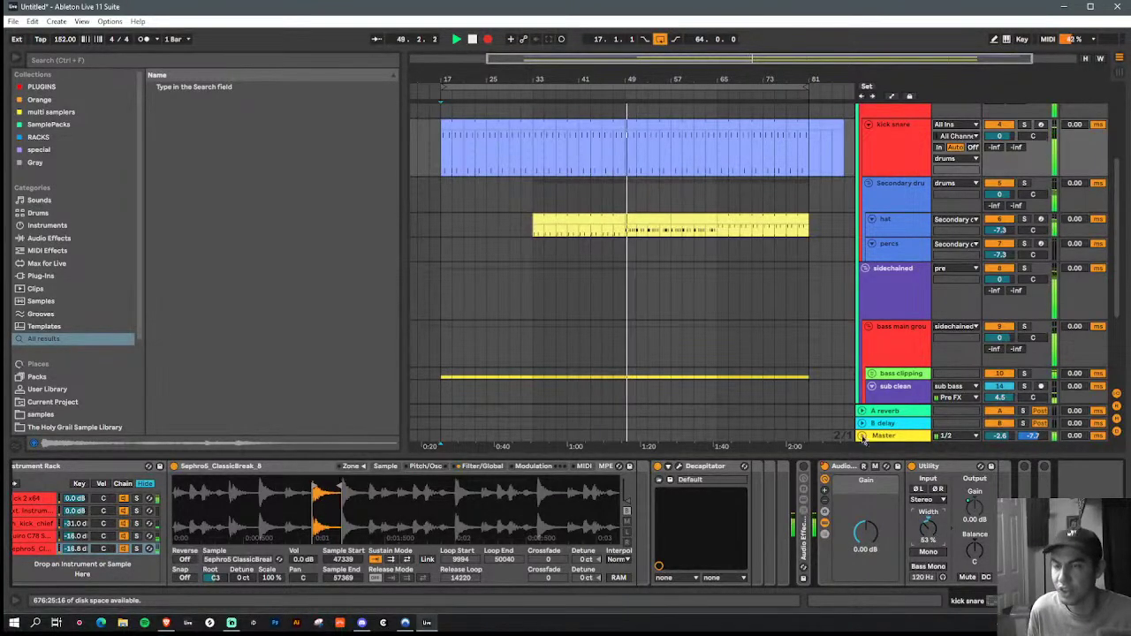
# Step: Stop the bass recording, shorten the recorded clip to span bars 17 to about 49, and disarm the audio track
pyautogui.click(876, 457)
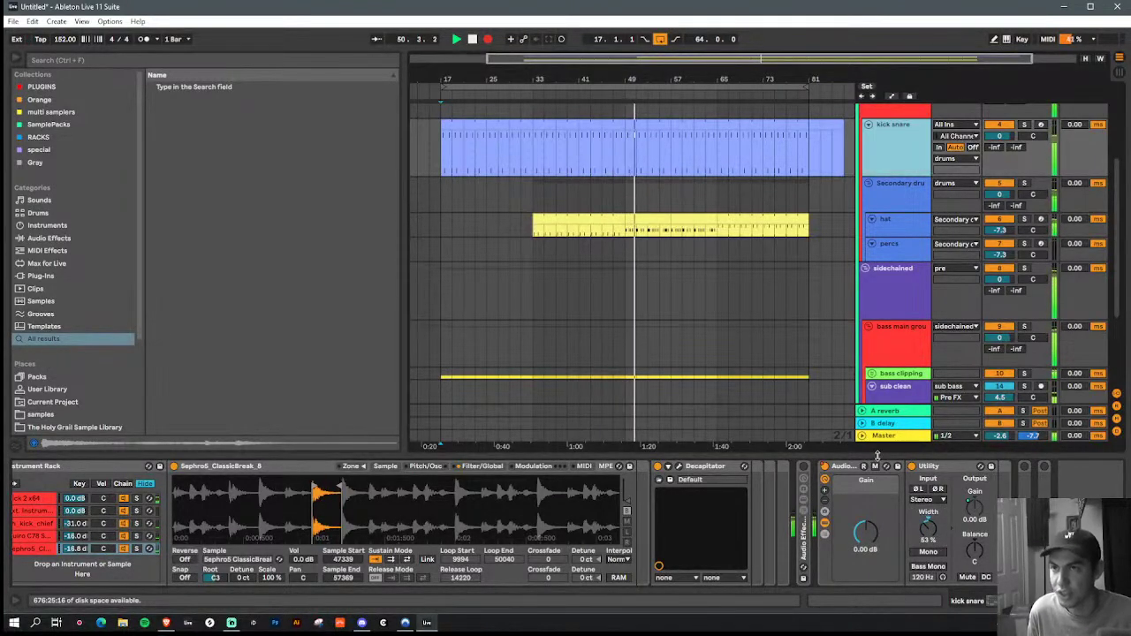
pyautogui.click(878, 456)
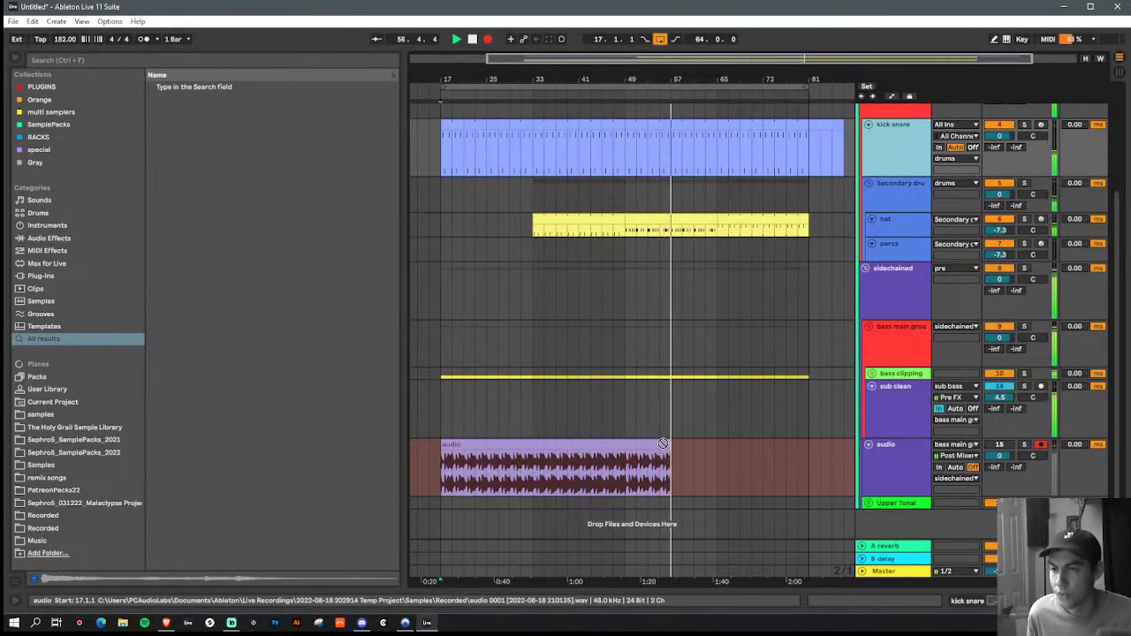
pyautogui.press('space')
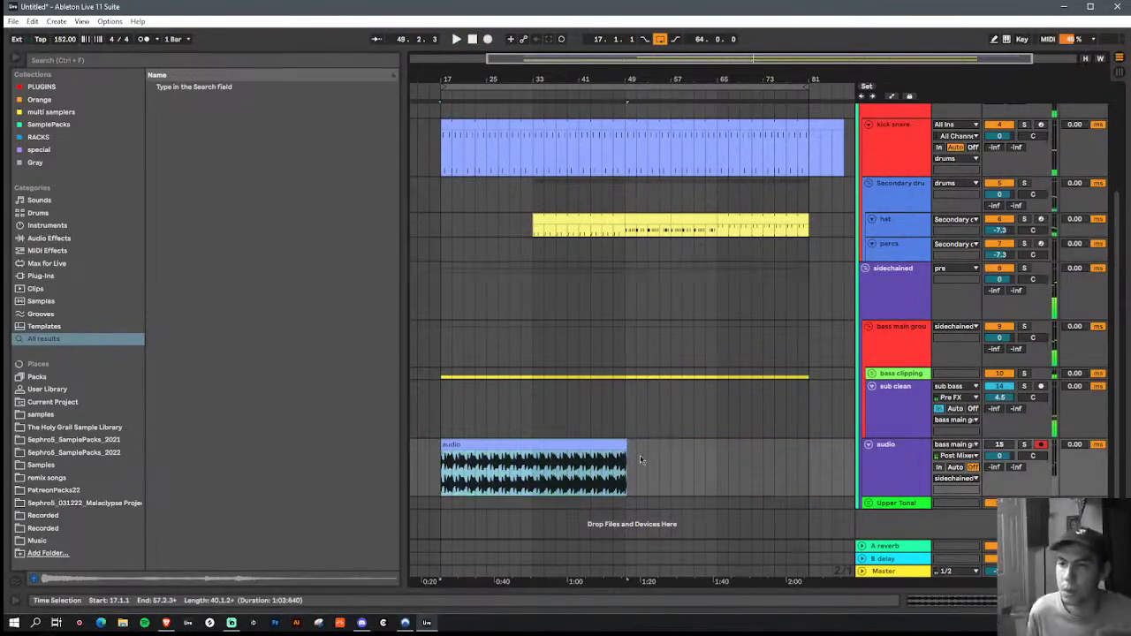
pyautogui.click(1042, 445)
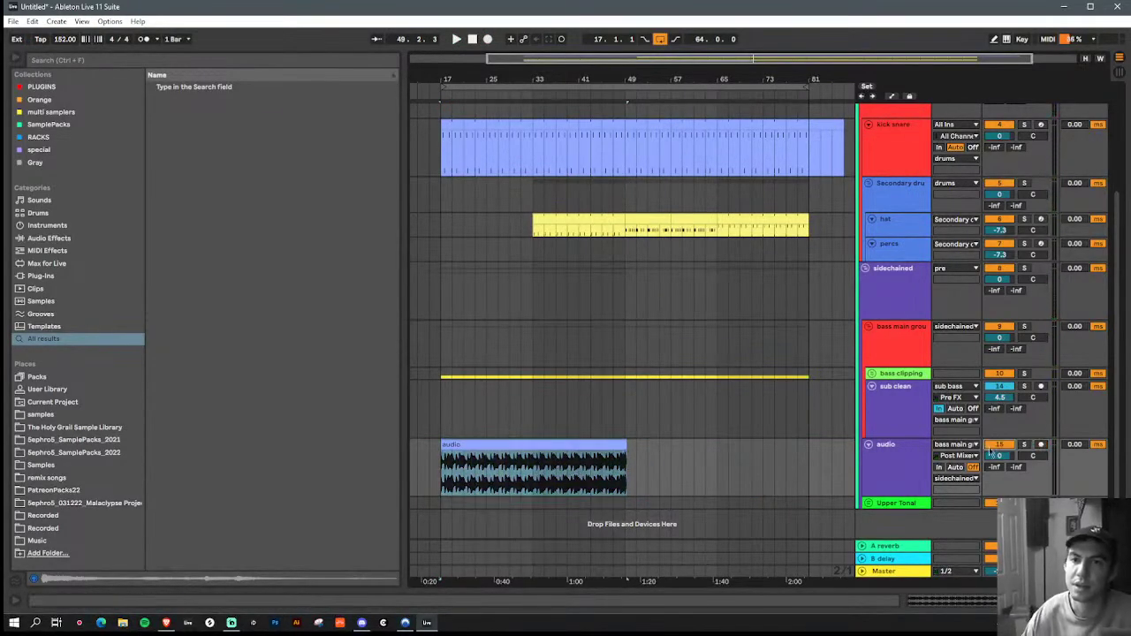
# Step: Solo the audio track, listen to the recorded bass clip from its start, and unsolo the track
pyautogui.click(559, 442)
pyautogui.press('z')
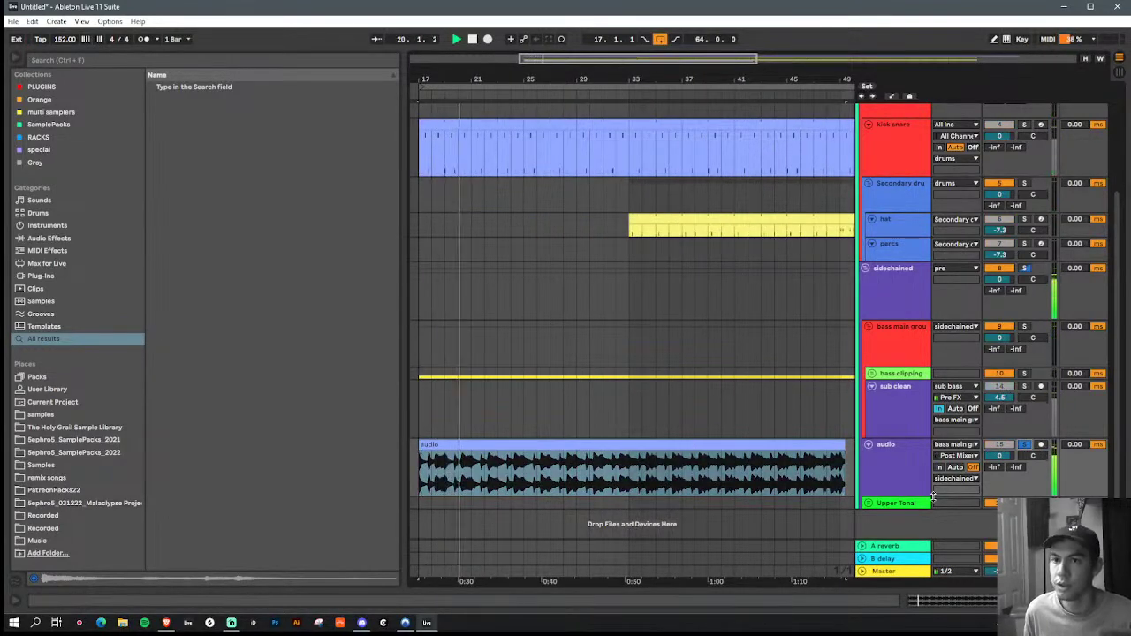
pyautogui.moveTo(902, 496); pyautogui.dragTo(892, 538)
pyautogui.scroll(-2, 784, 472)
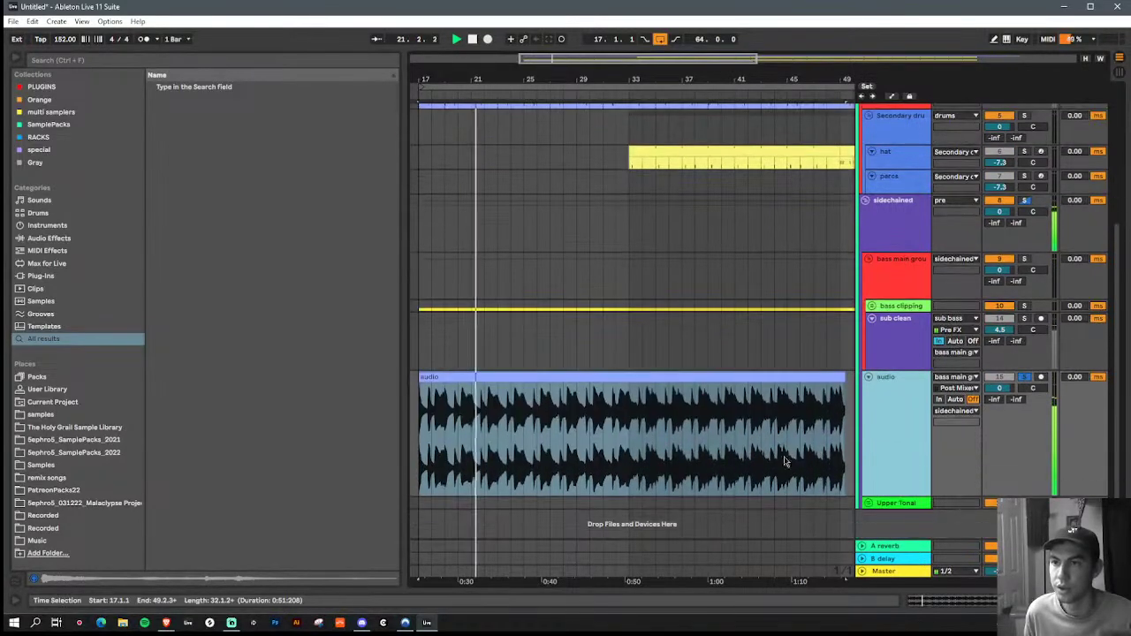
pyautogui.moveTo(903, 495); pyautogui.dragTo(900, 434)
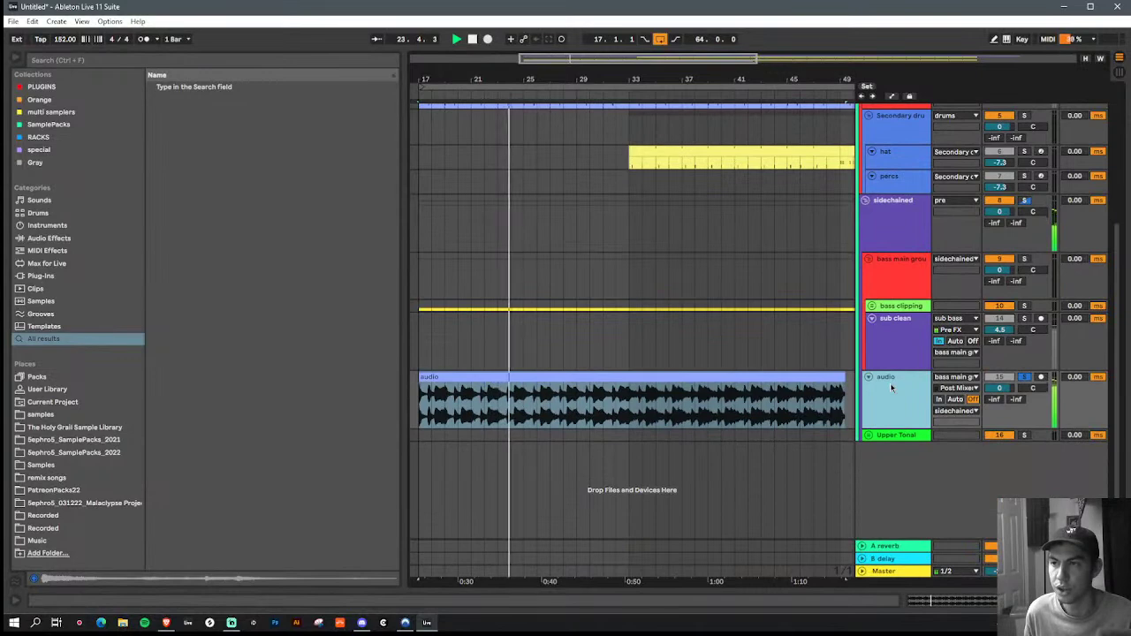
pyautogui.press('space')
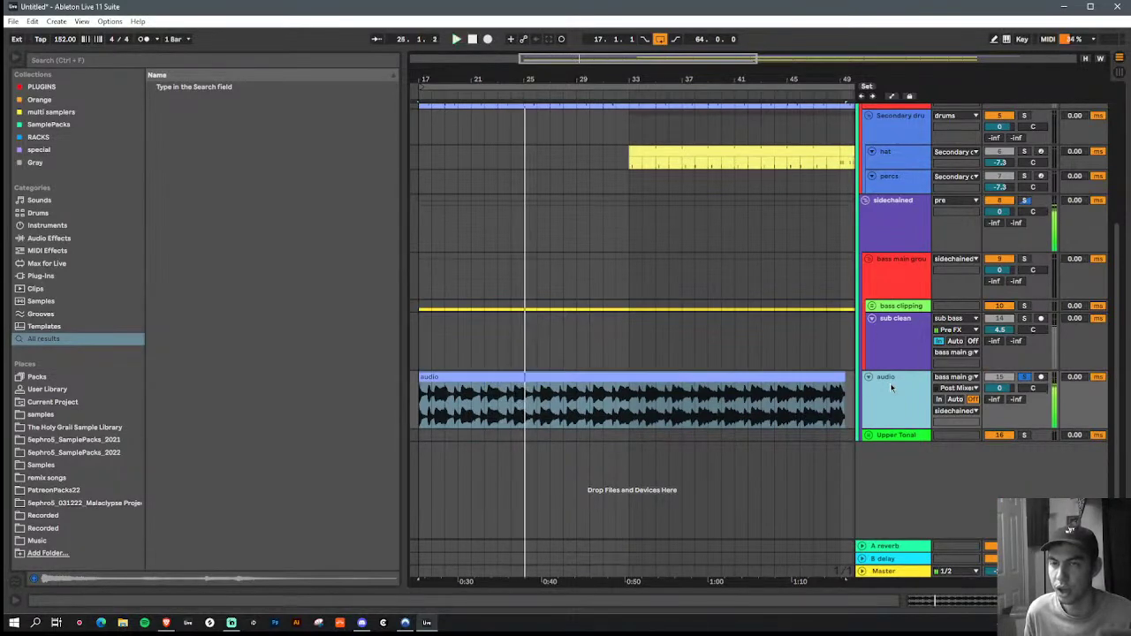
pyautogui.click(1028, 380)
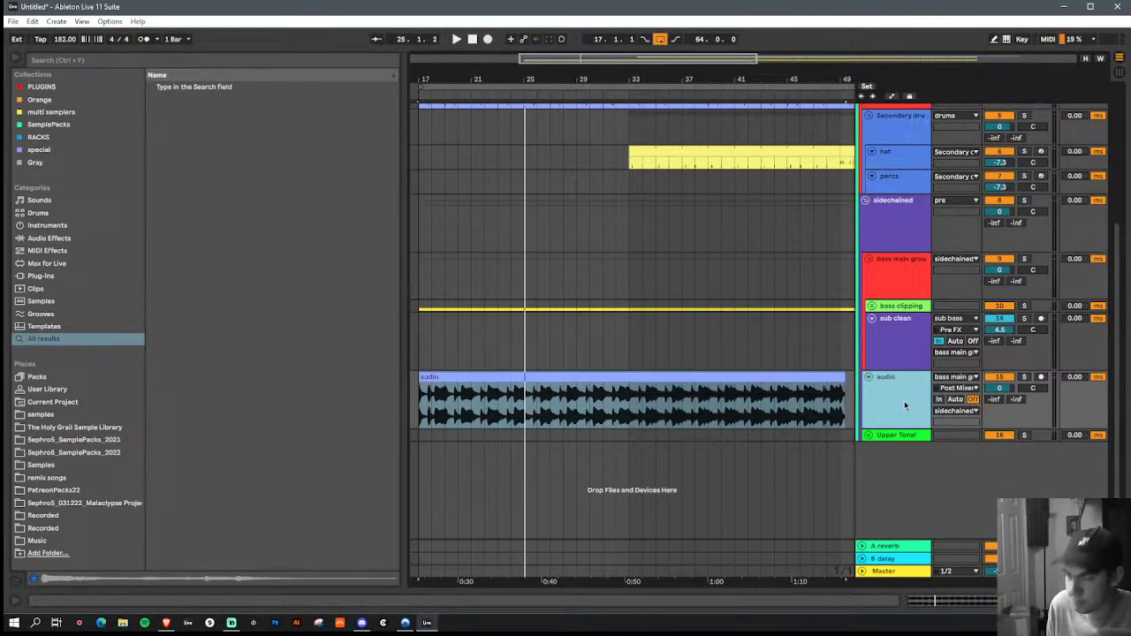
# Step: Insert a MIDI instrument track below the audio track and load the recorded bass clip into its blank sampler
pyautogui.hotkey('ctrl', 'shift', 't')
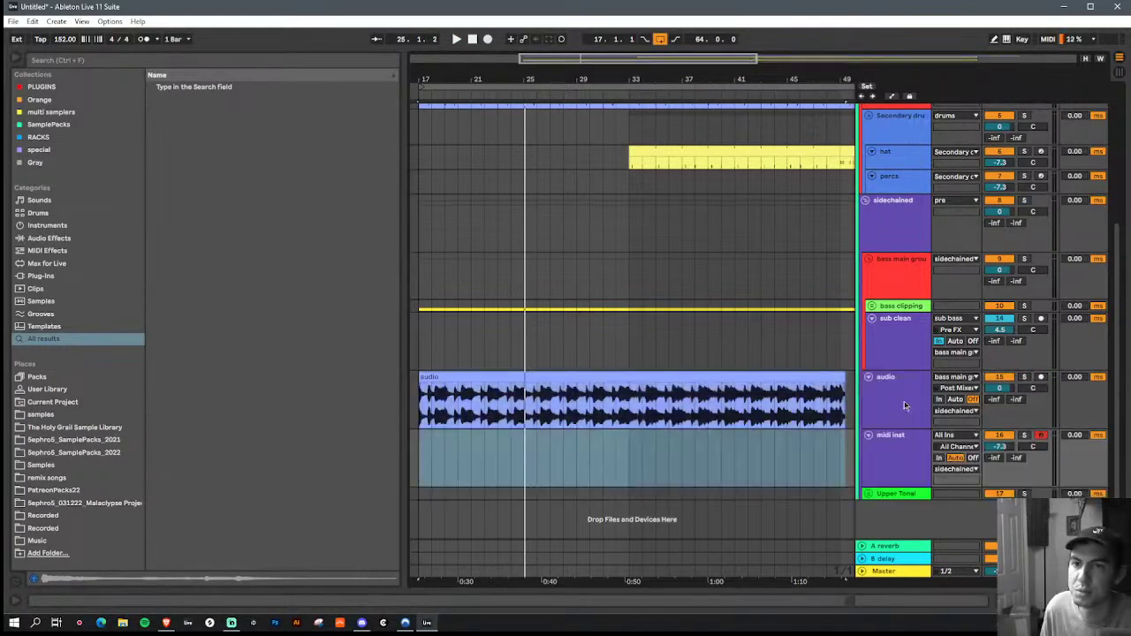
pyautogui.doubleClick(904, 457)
pyautogui.moveTo(696, 378)
pyautogui.mouseDown()
pyautogui.moveTo(423, 476)
pyautogui.moveTo(816, 503)
pyautogui.mouseUp()
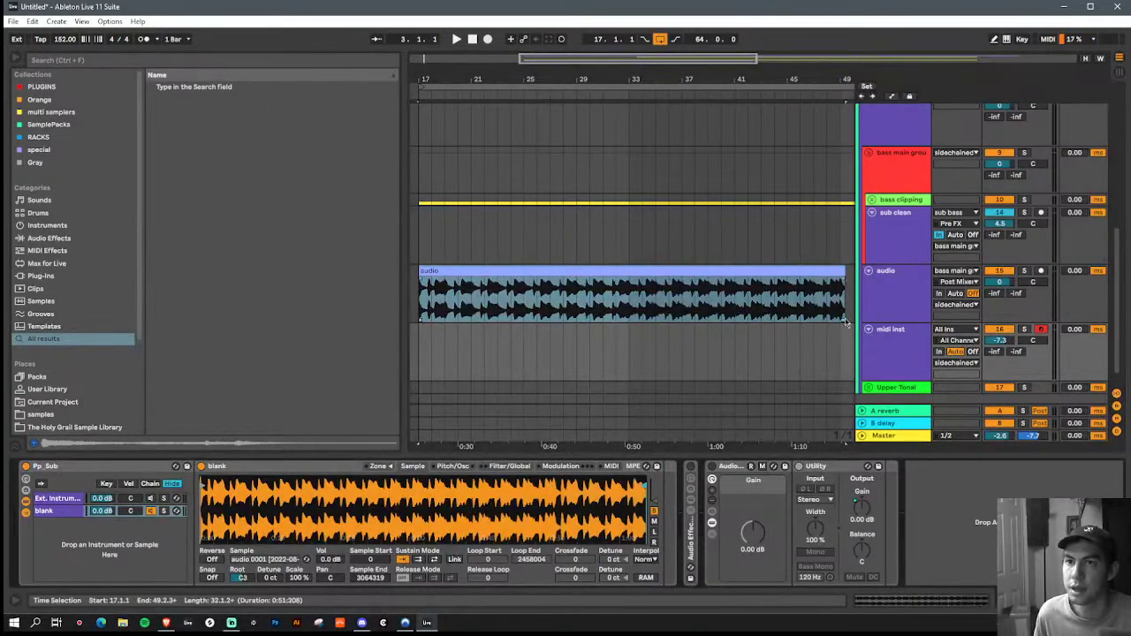
# Step: Collapse the audio track and rename the new MIDI instrument track as bass respond
pyautogui.click(869, 271)
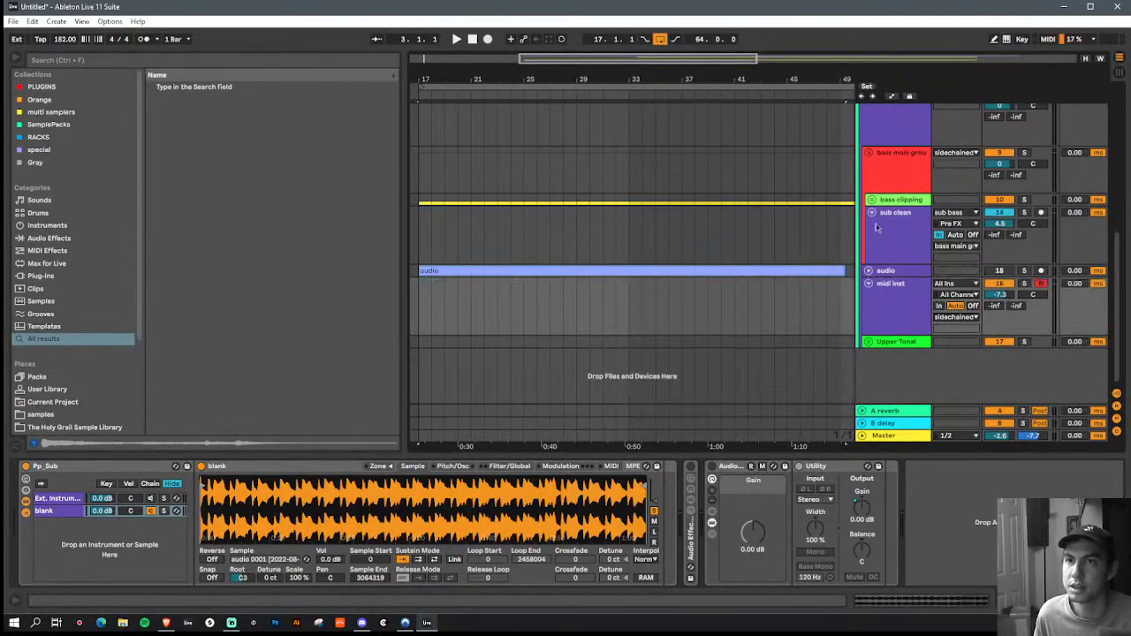
pyautogui.click(882, 181)
pyautogui.click(890, 307)
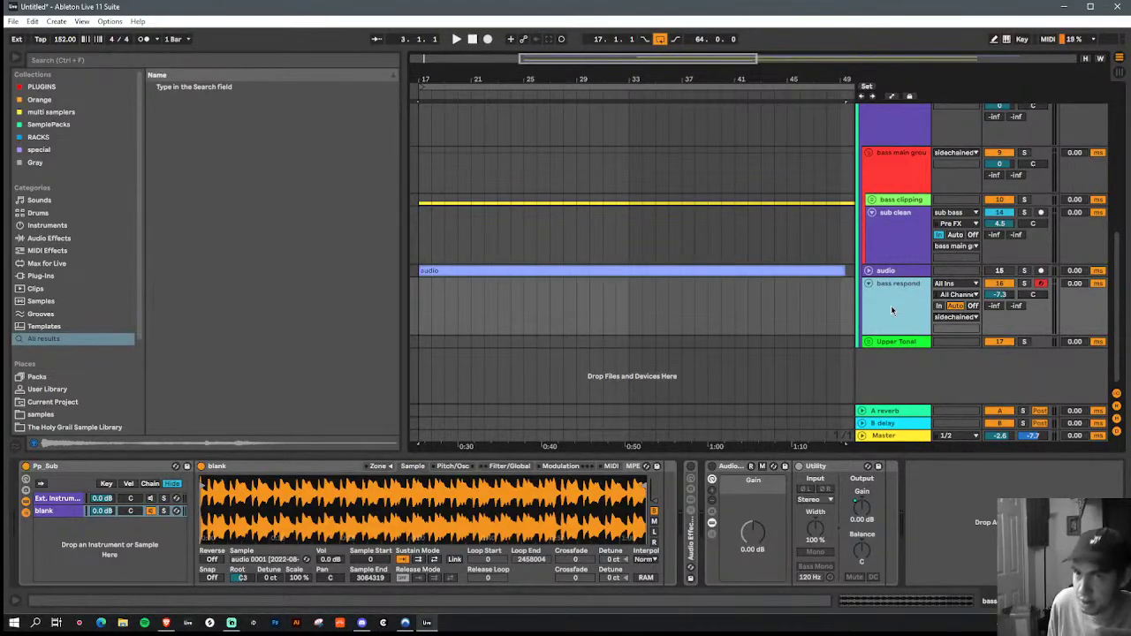
# Step: Move the recorded audio clip beyond the arrangement to about bar 92 and place the insert marker at bar 17 on bass respond
pyautogui.click(872, 274)
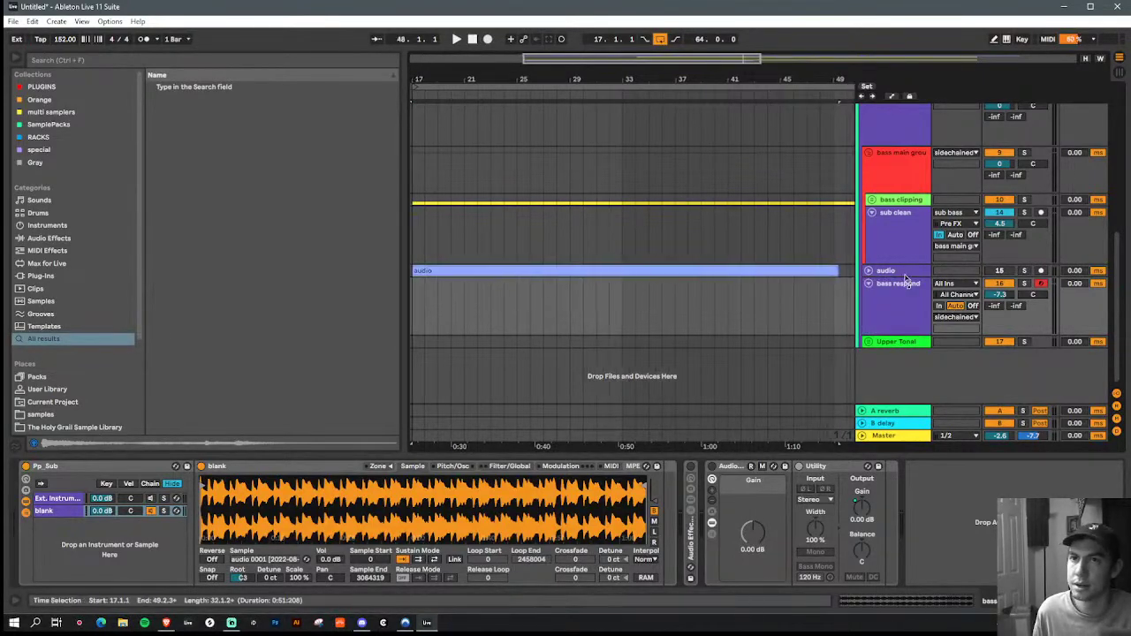
pyautogui.moveTo(873, 277); pyautogui.dragTo(751, 271)
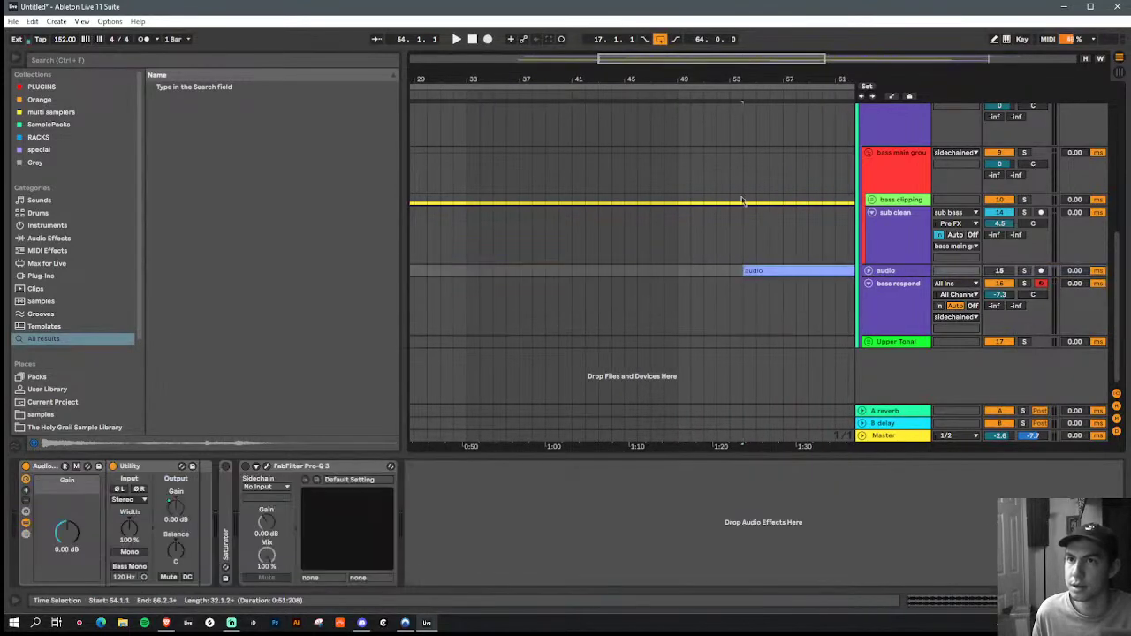
pyautogui.moveTo(723, 74); pyautogui.dragTo(723, 35)
pyautogui.moveTo(655, 271); pyautogui.dragTo(829, 270)
pyautogui.click(482, 271)
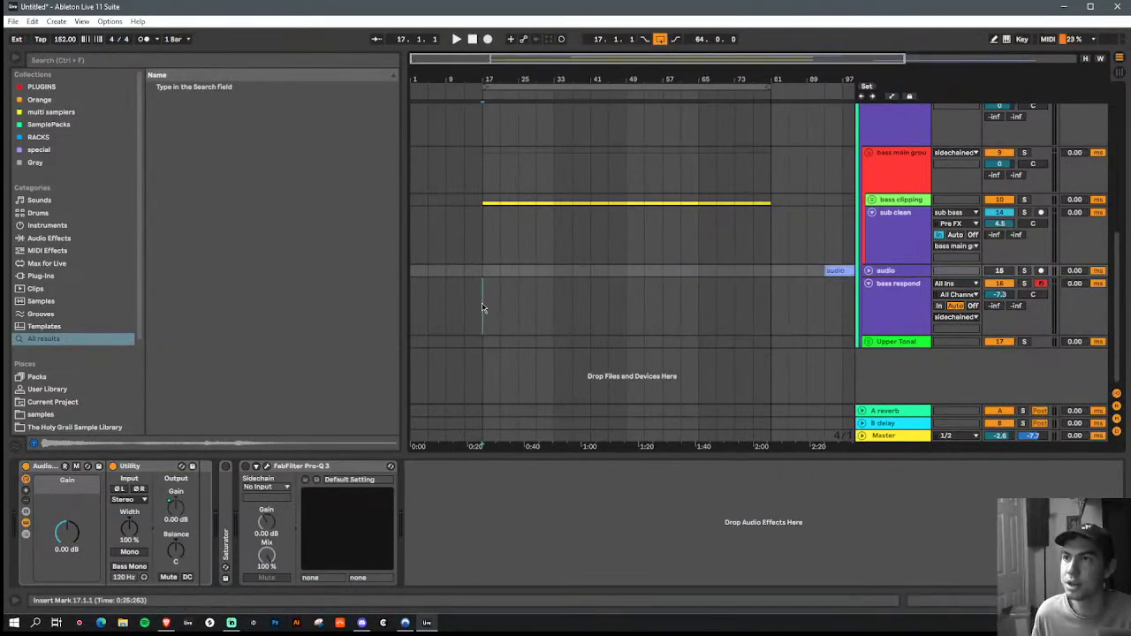
pyautogui.click(482, 308)
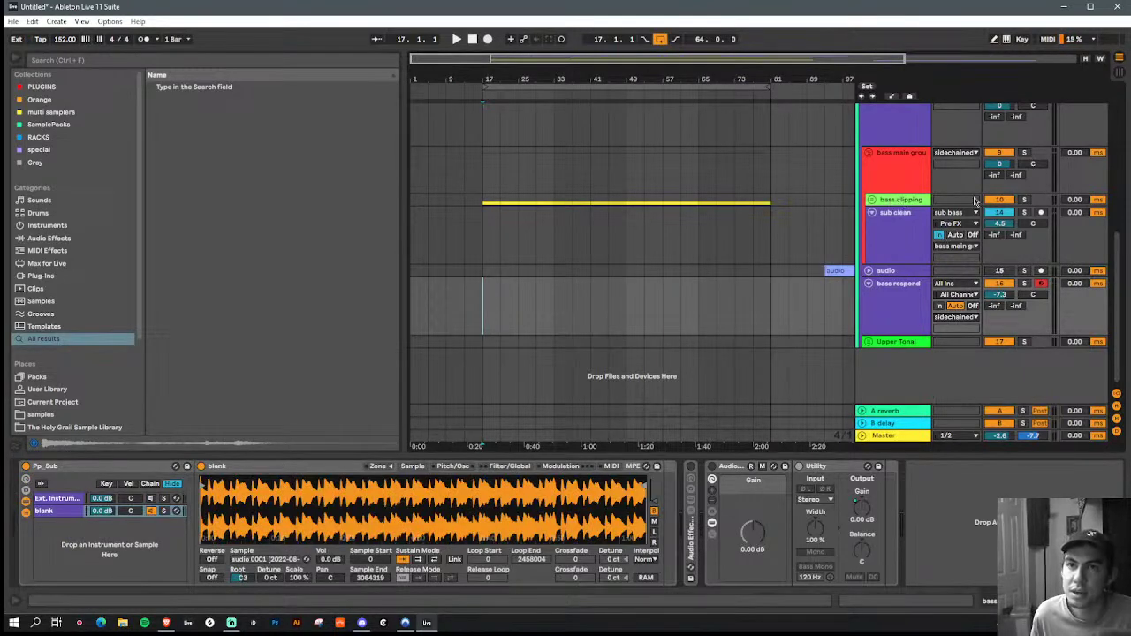
# Step: Search the RACKS collection for gain and add Utility_ZeroTopGainAutomator to the end of the bass clipping group's effects chain
pyautogui.click(889, 202)
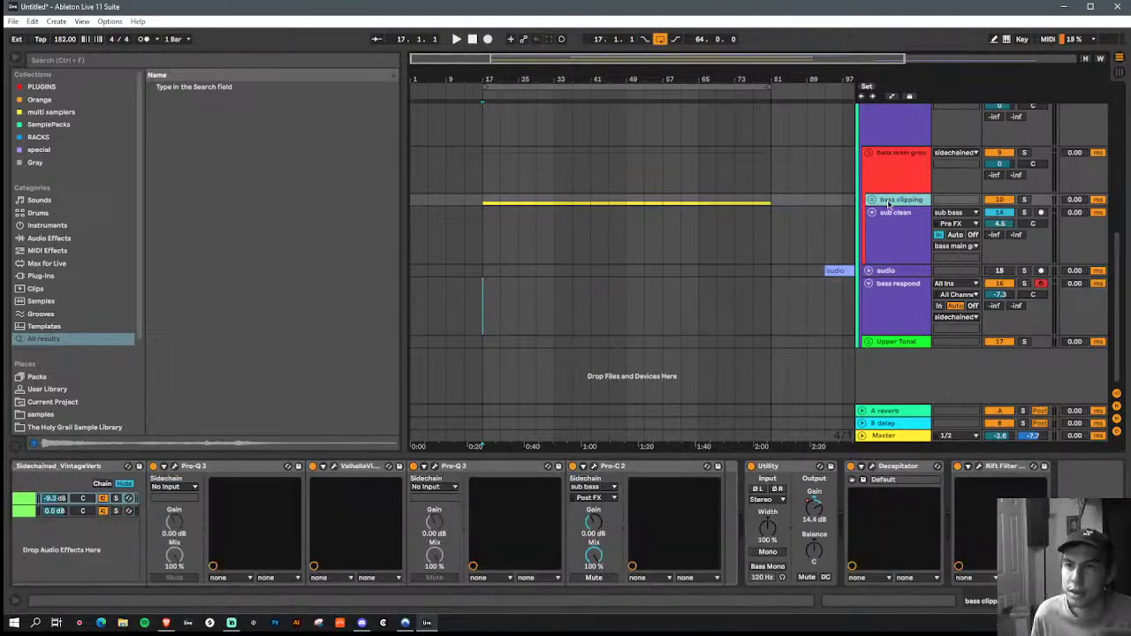
pyautogui.click(264, 61)
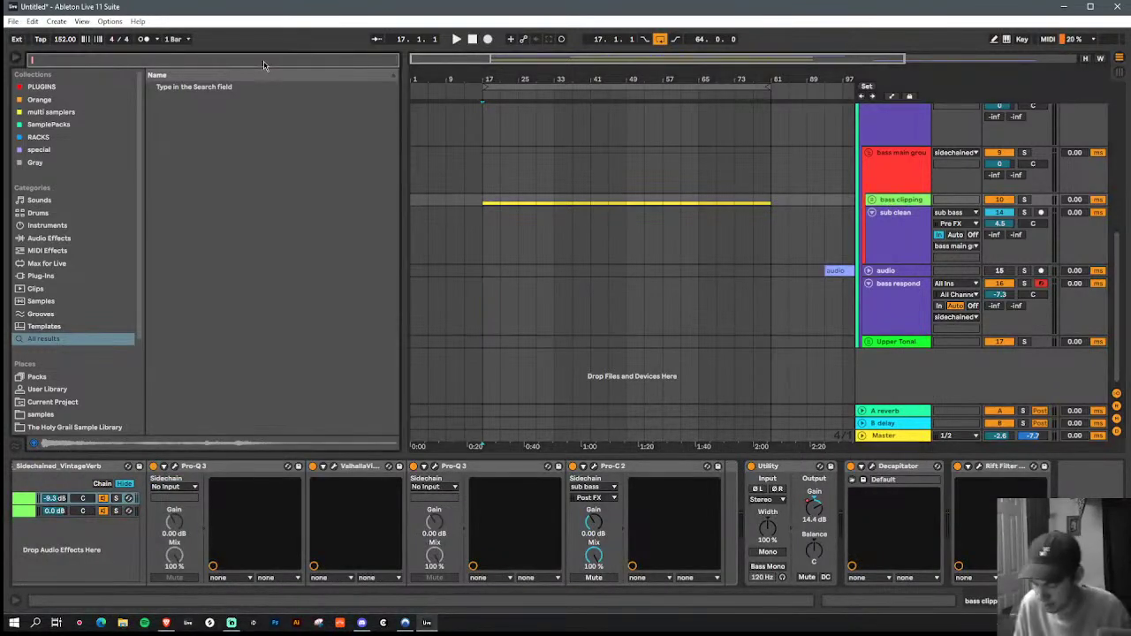
pyautogui.write('gain')
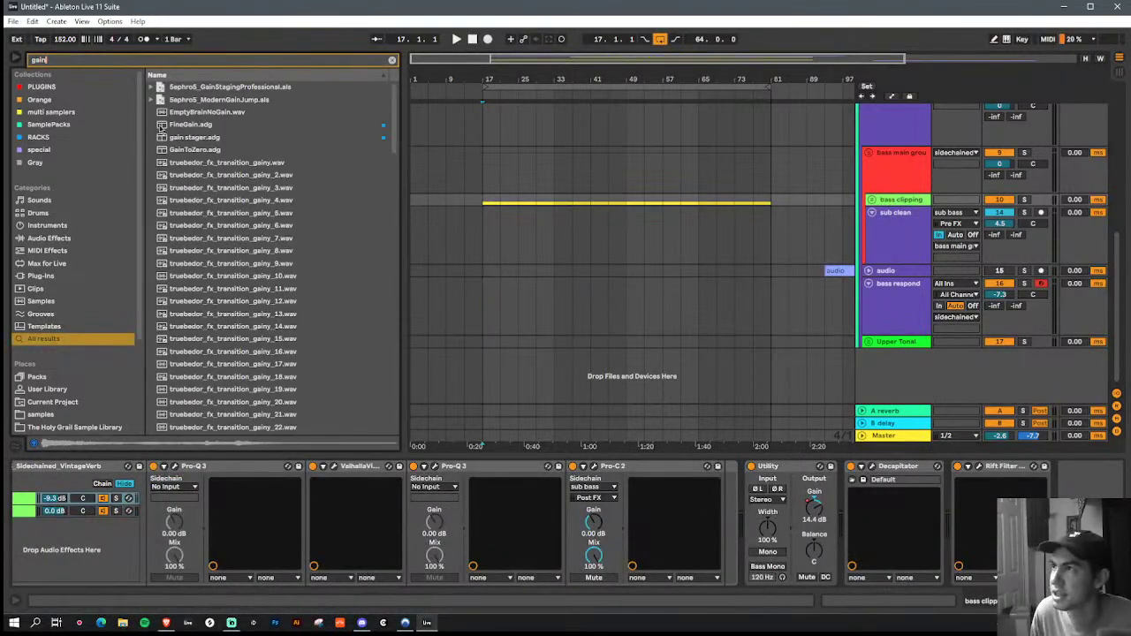
pyautogui.click(96, 139)
pyautogui.doubleClick(205, 112)
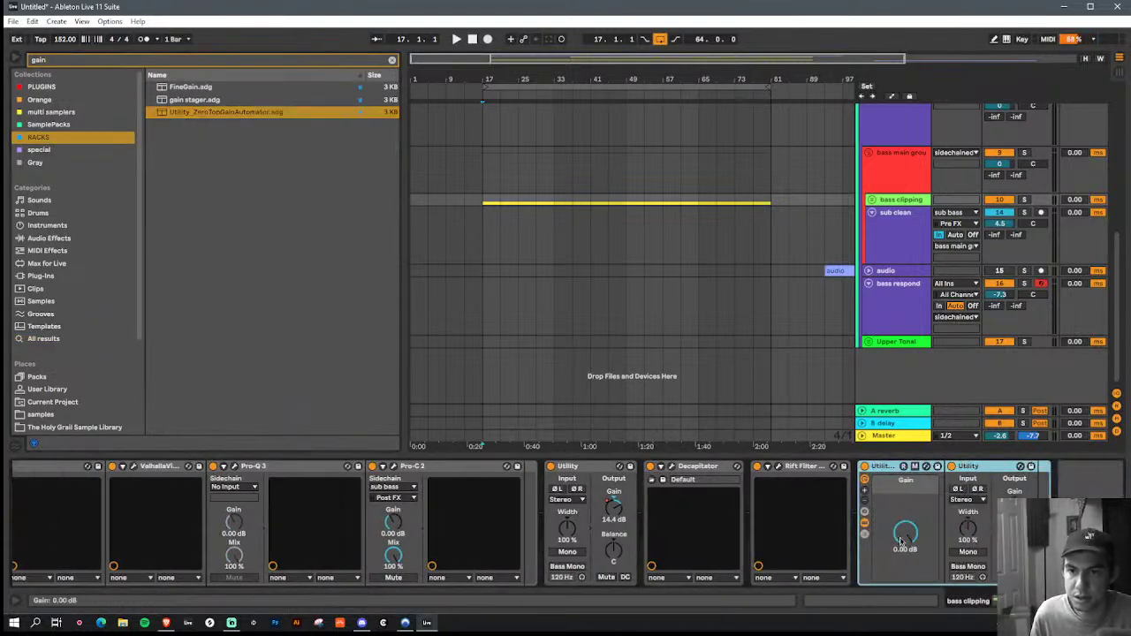
pyautogui.click(900, 540)
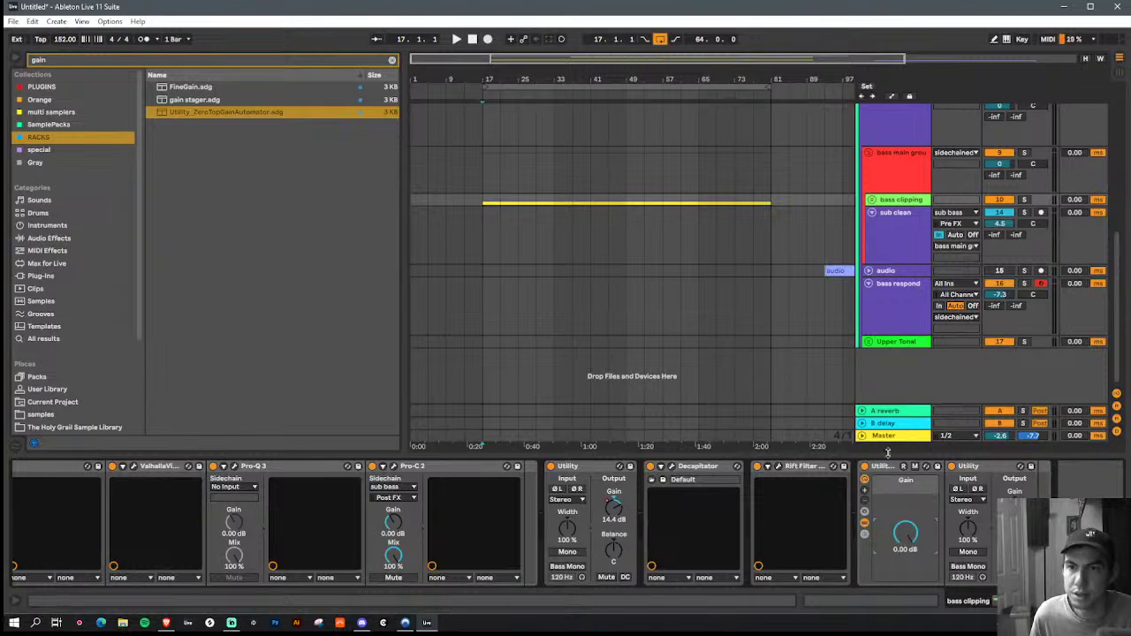
# Step: Show the automation lanes, enlarge the bass main group track and move the gain automator rack and final Utility from bass clipping onto it
pyautogui.press('a')
pyautogui.click(872, 201)
pyautogui.click(872, 200)
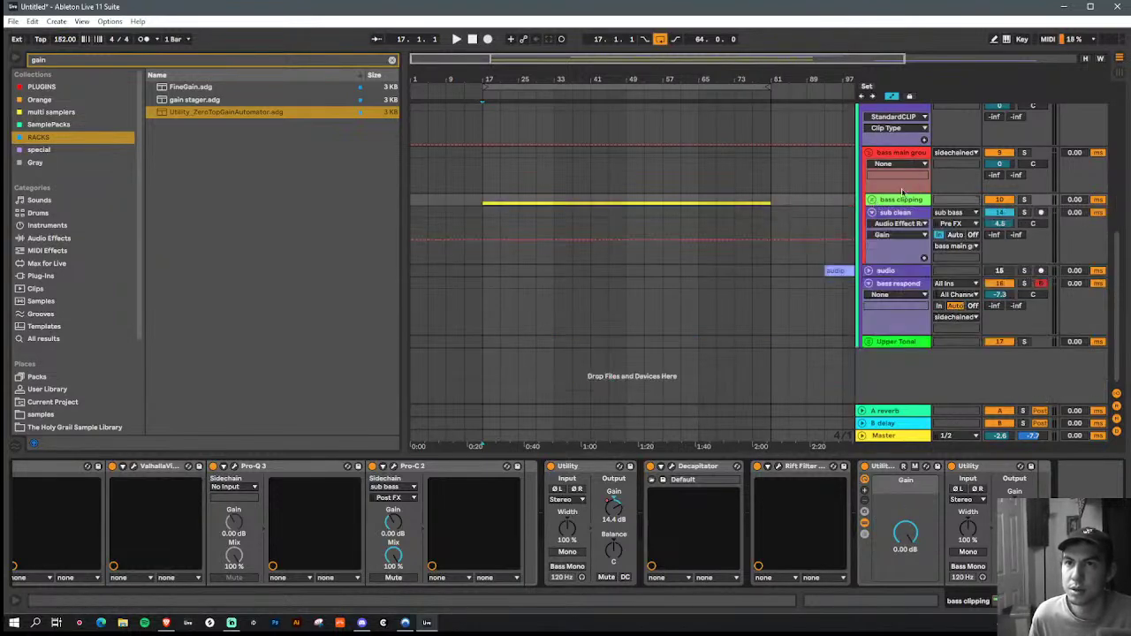
pyautogui.moveTo(902, 193); pyautogui.dragTo(903, 227)
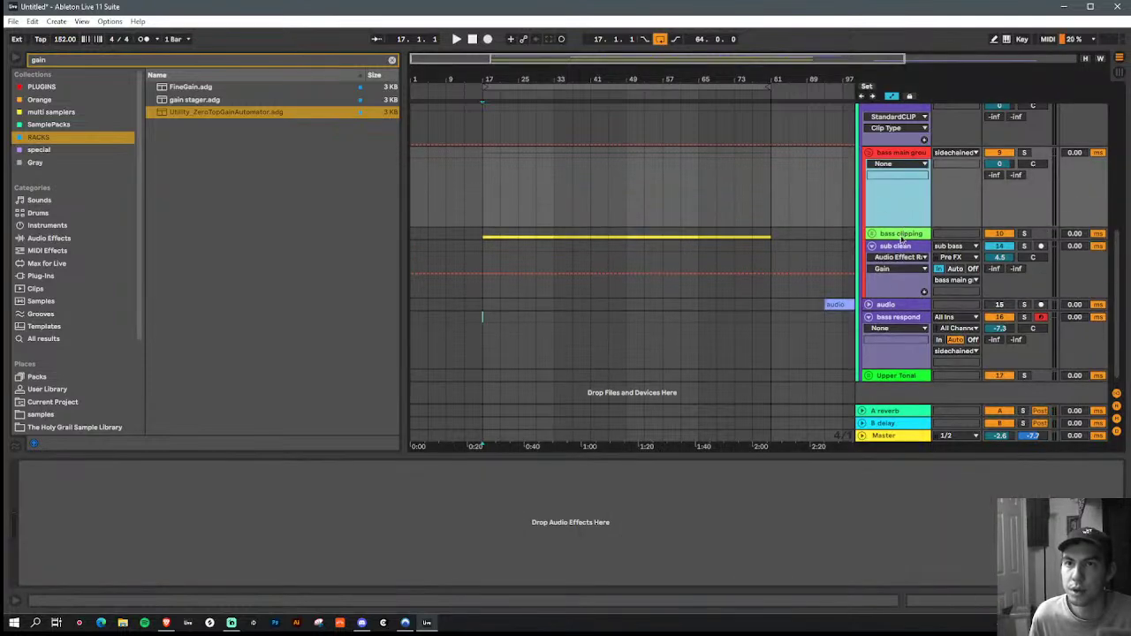
pyautogui.click(901, 235)
pyautogui.click(913, 465)
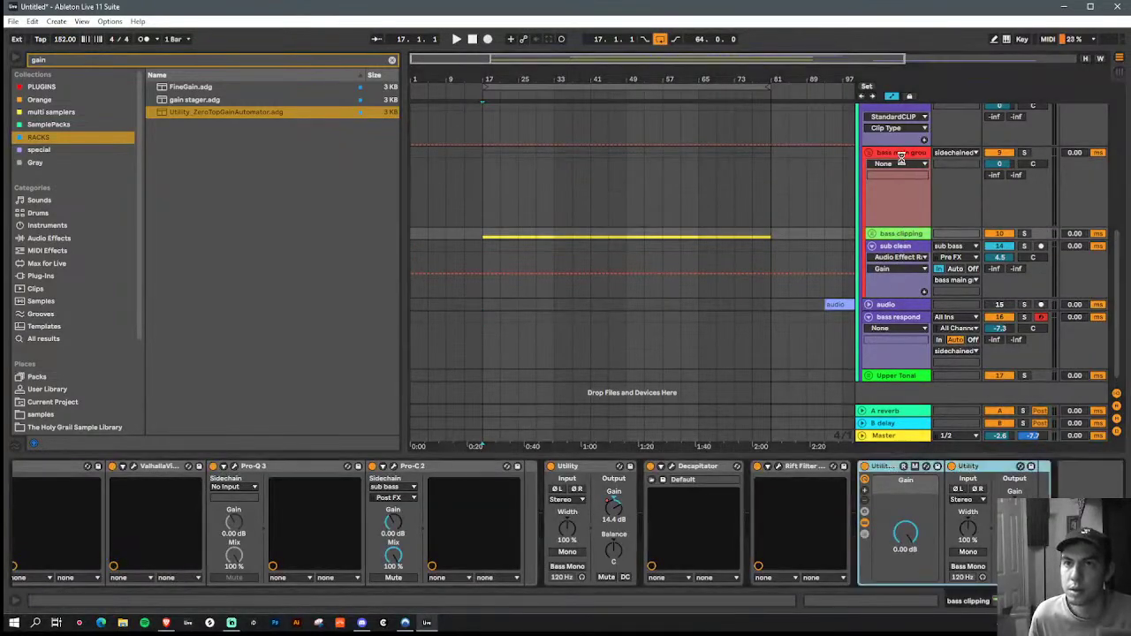
pyautogui.moveTo(901, 157); pyautogui.dragTo(903, 165)
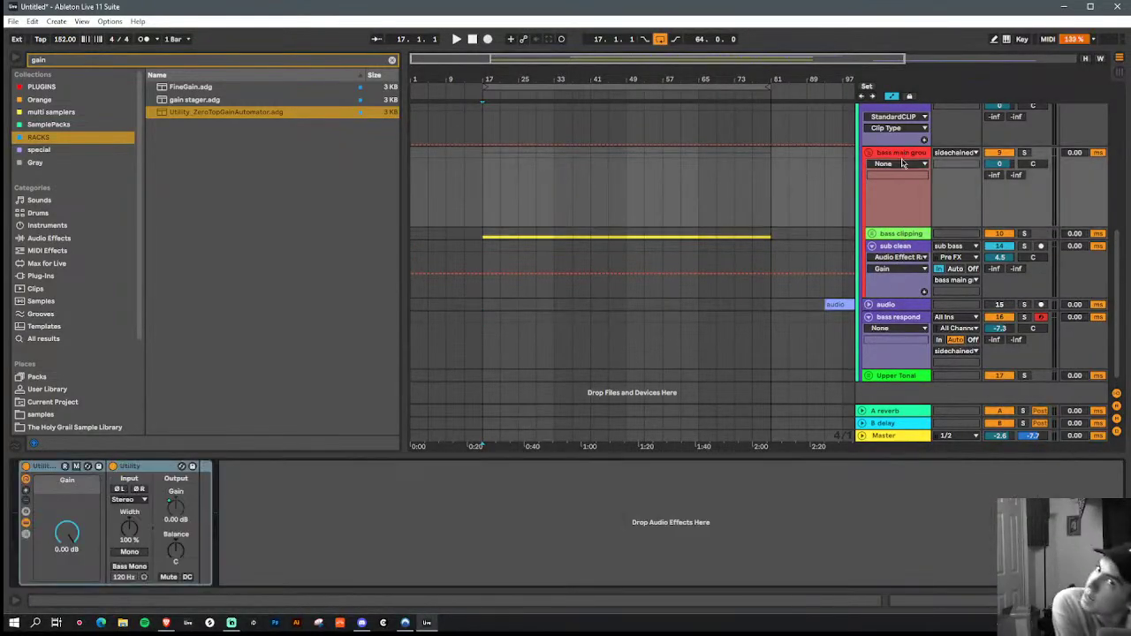
# Step: Draw a gain dip to about -41.6 dB on the bass main group from 20.3 to 21.1 and play it back
pyautogui.click(64, 535)
pyautogui.press('space')
pyautogui.moveTo(503, 61); pyautogui.dragTo(503, 162)
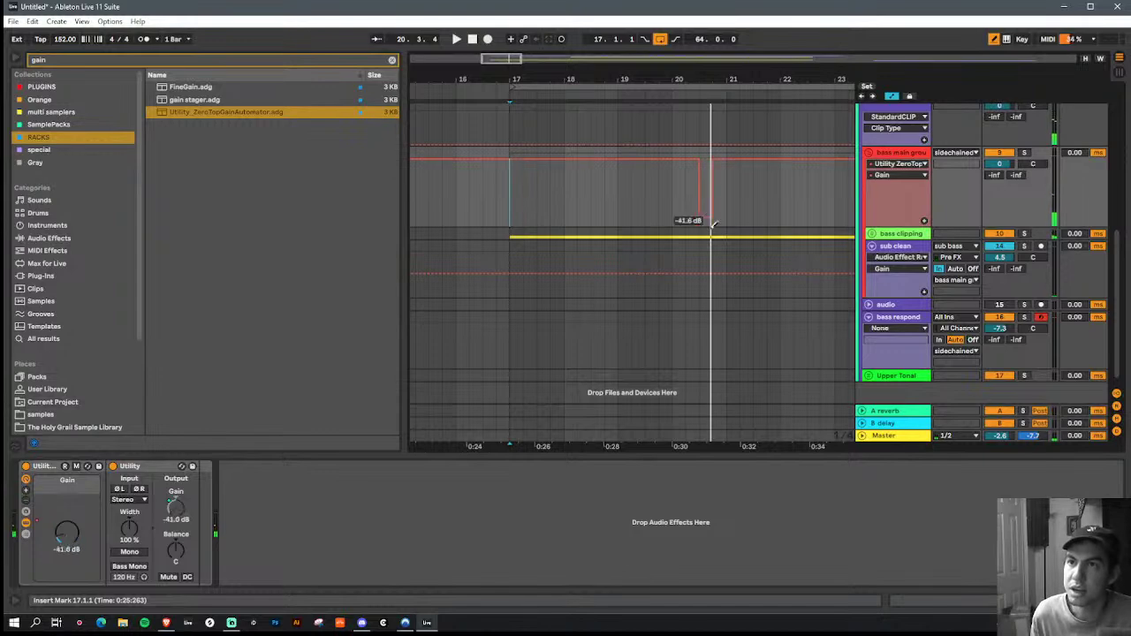
pyautogui.moveTo(712, 73); pyautogui.dragTo(540, 75)
pyautogui.press('space')
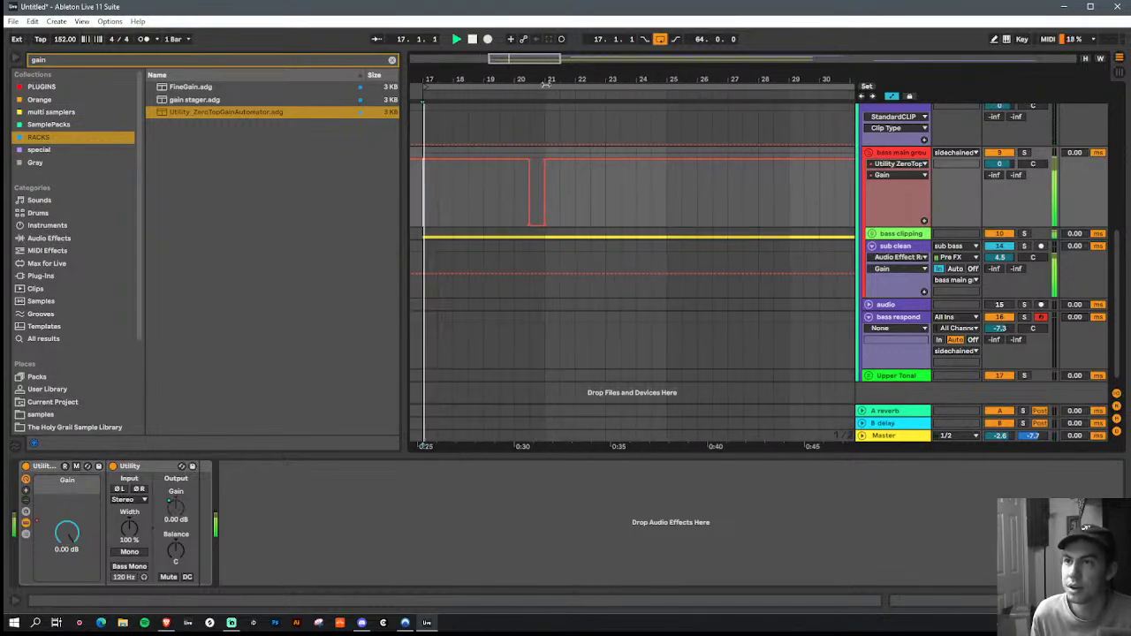
# Step: Insert a half-bar MIDI clip at 20.3 on bass respond and fill its whole length with one C3 note
pyautogui.scroll(-1, 566, 267)
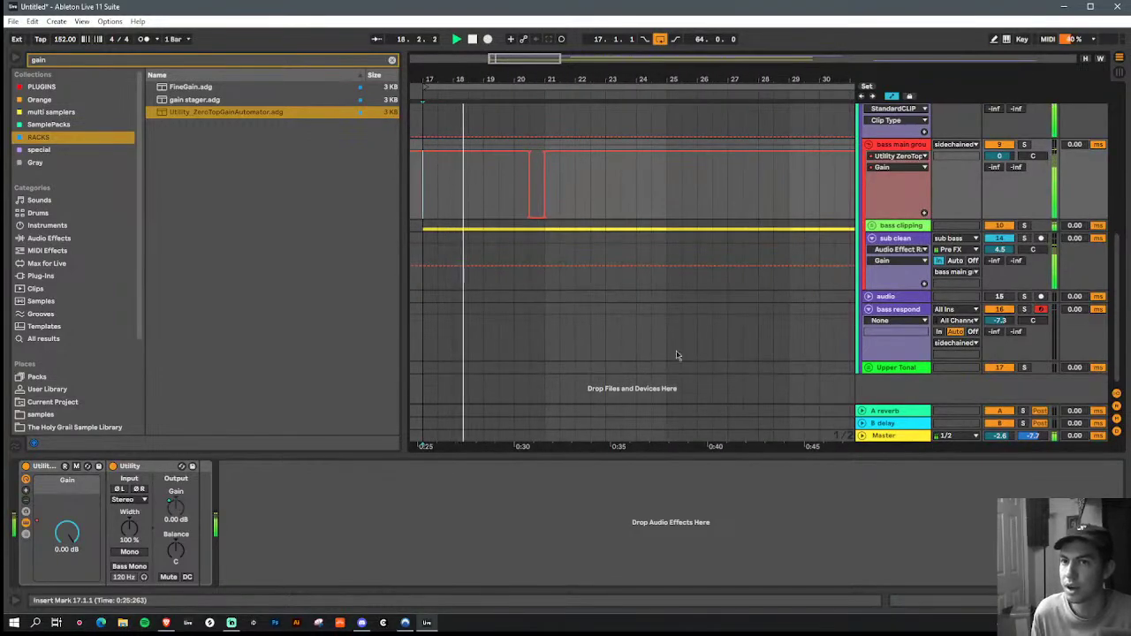
pyautogui.moveTo(532, 311); pyautogui.dragTo(544, 308)
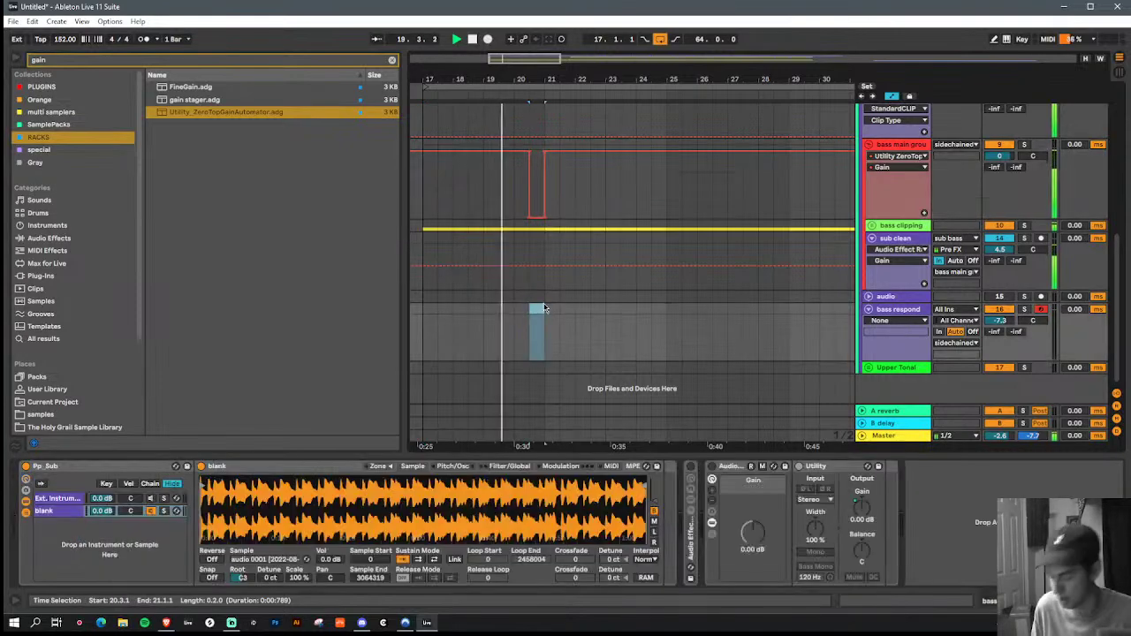
pyautogui.hotkey('ctrl', 'shift', 'm')
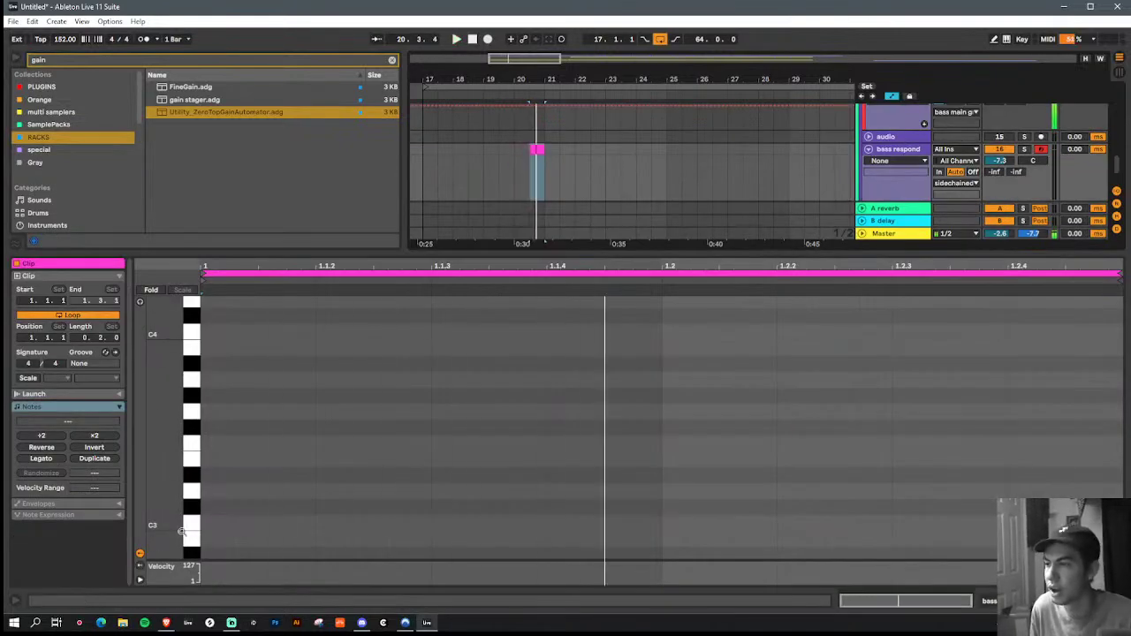
pyautogui.press('space')
pyautogui.doubleClick(232, 528)
pyautogui.moveTo(320, 528); pyautogui.dragTo(1119, 527)
pyautogui.press('space')
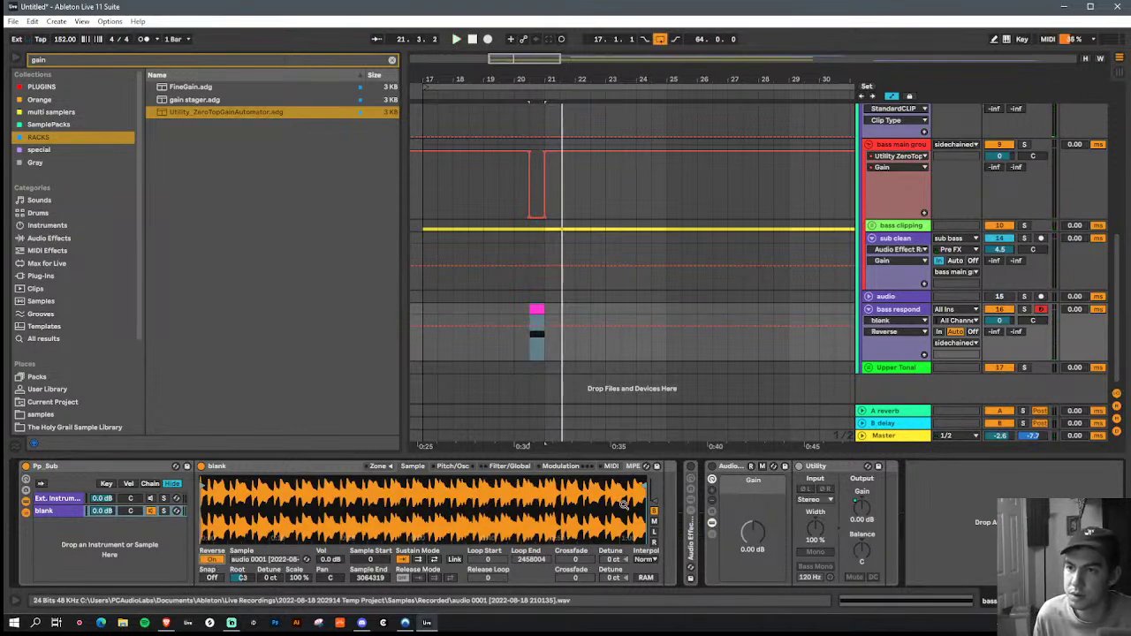
# Step: Trim the reversed sample's end to 341492 and enable its pitch envelope with a +20 st amount and 87% decay slope
pyautogui.moveTo(643, 485)
pyautogui.mouseDown()
pyautogui.moveTo(497, 495)
pyautogui.moveTo(530, 502)
pyautogui.moveTo(499, 509)
pyautogui.moveTo(277, 512)
pyautogui.mouseUp()
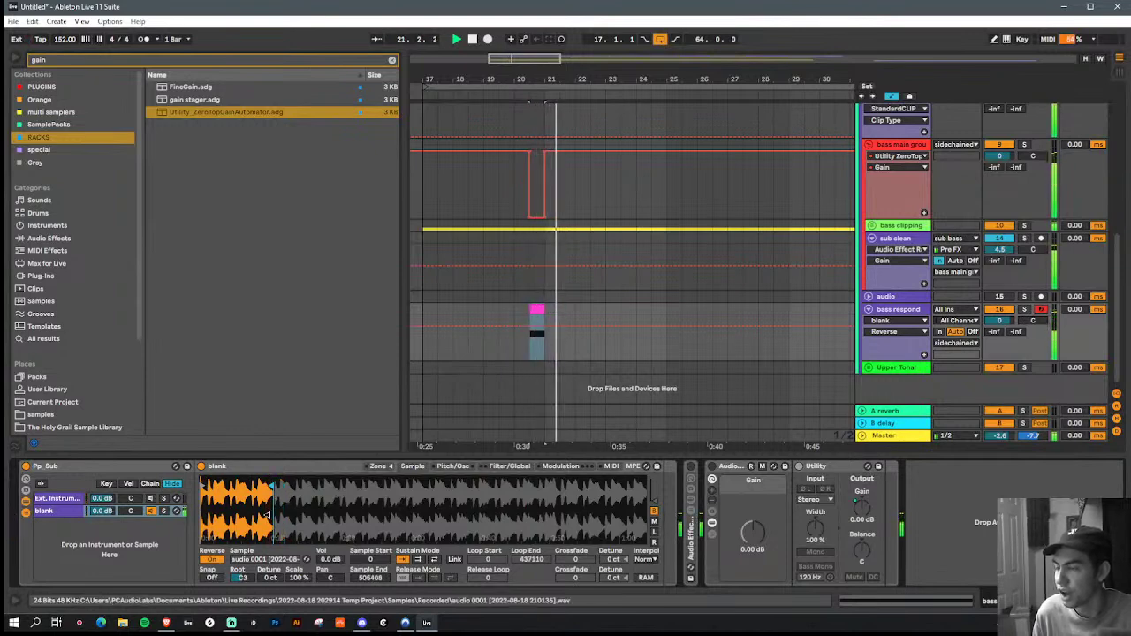
pyautogui.moveTo(272, 512); pyautogui.dragTo(235, 520)
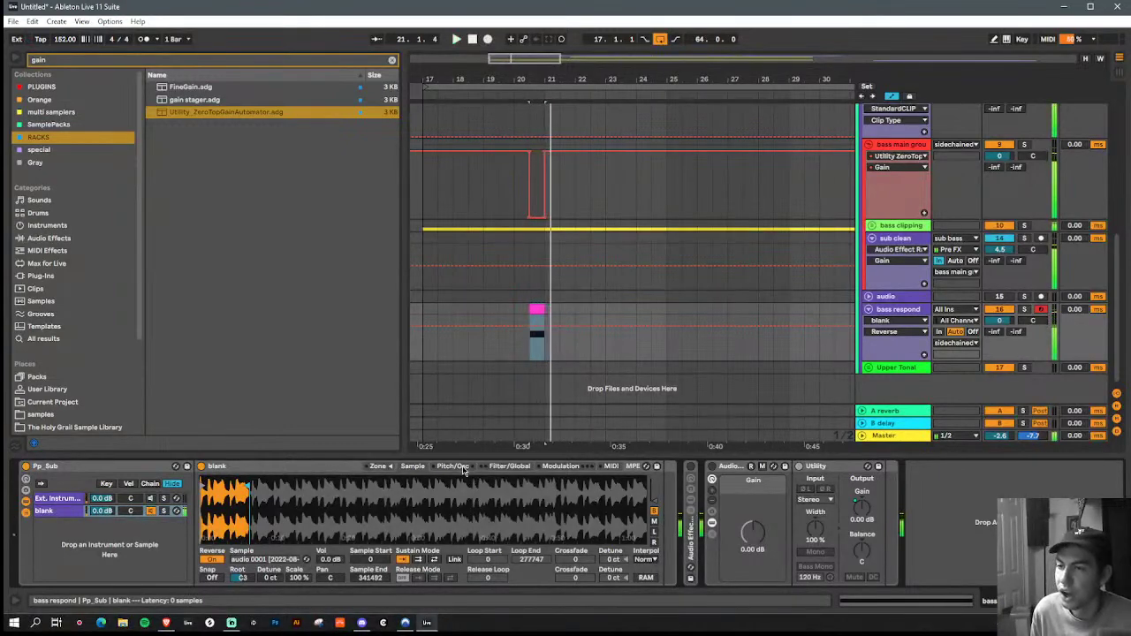
pyautogui.click(452, 466)
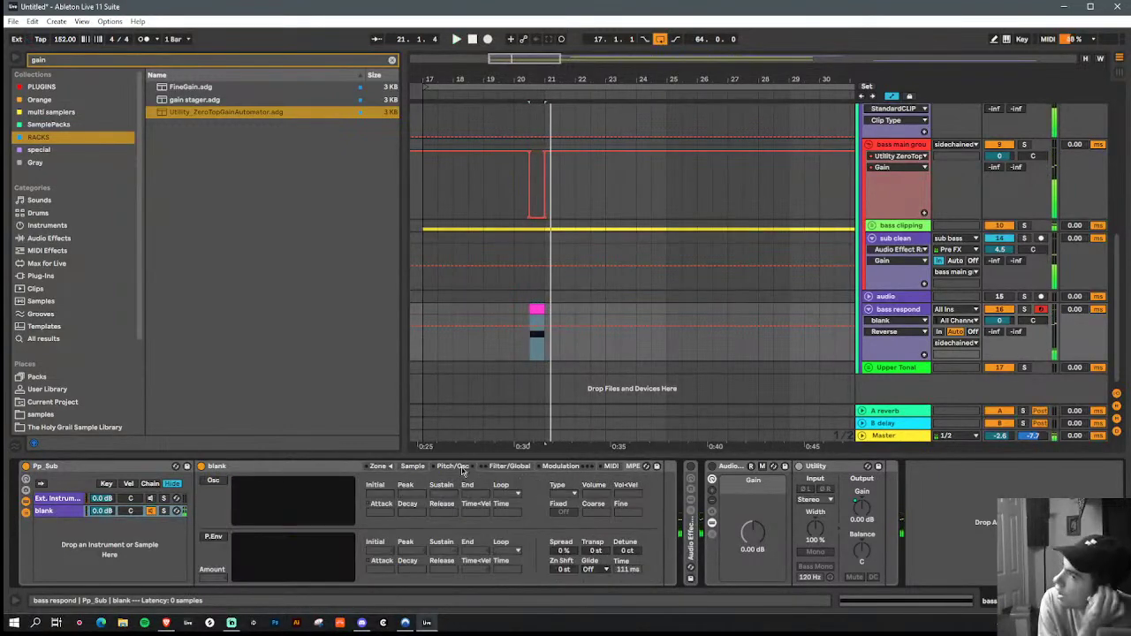
pyautogui.click(213, 537)
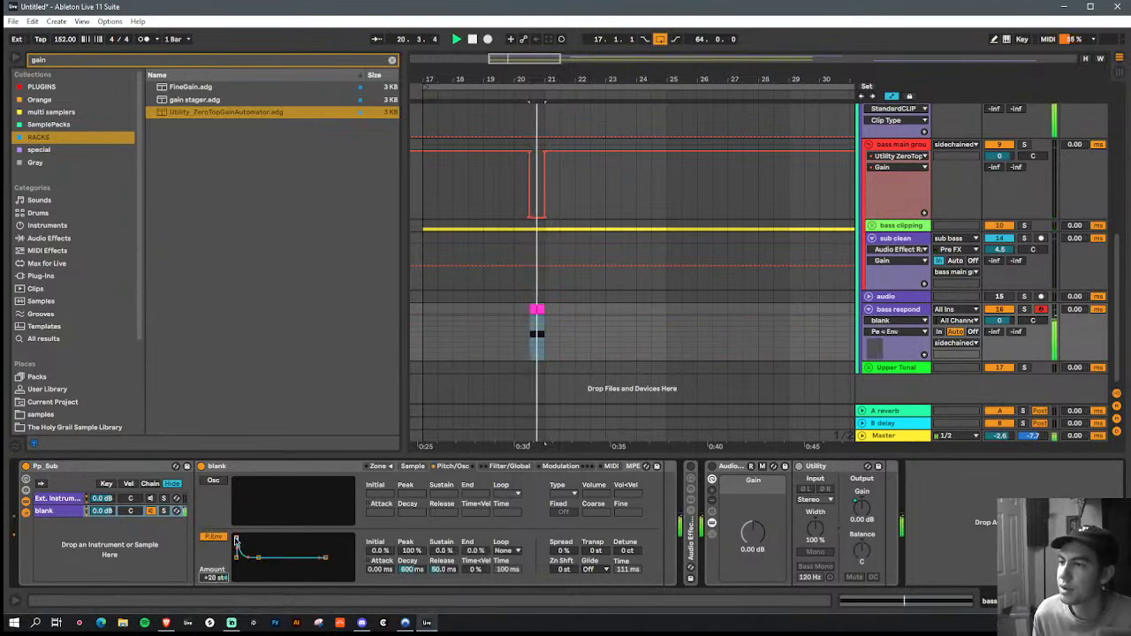
pyautogui.moveTo(248, 557); pyautogui.dragTo(249, 559)
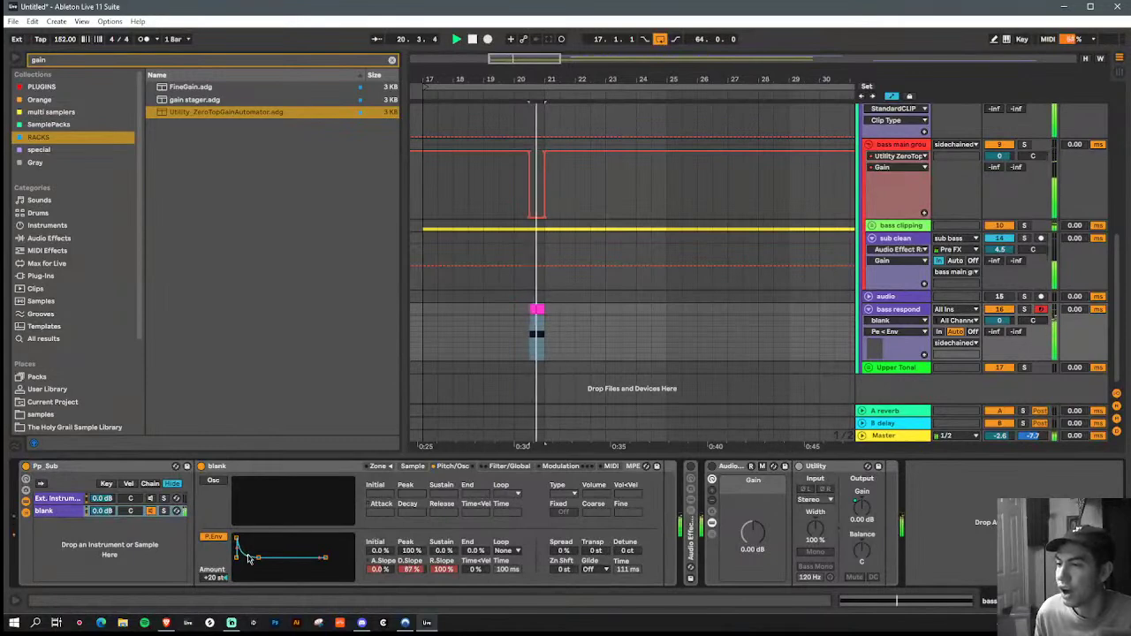
# Step: Play the section from bar 17 to check how bass respond fills the gap in the main bass
pyautogui.press('a')
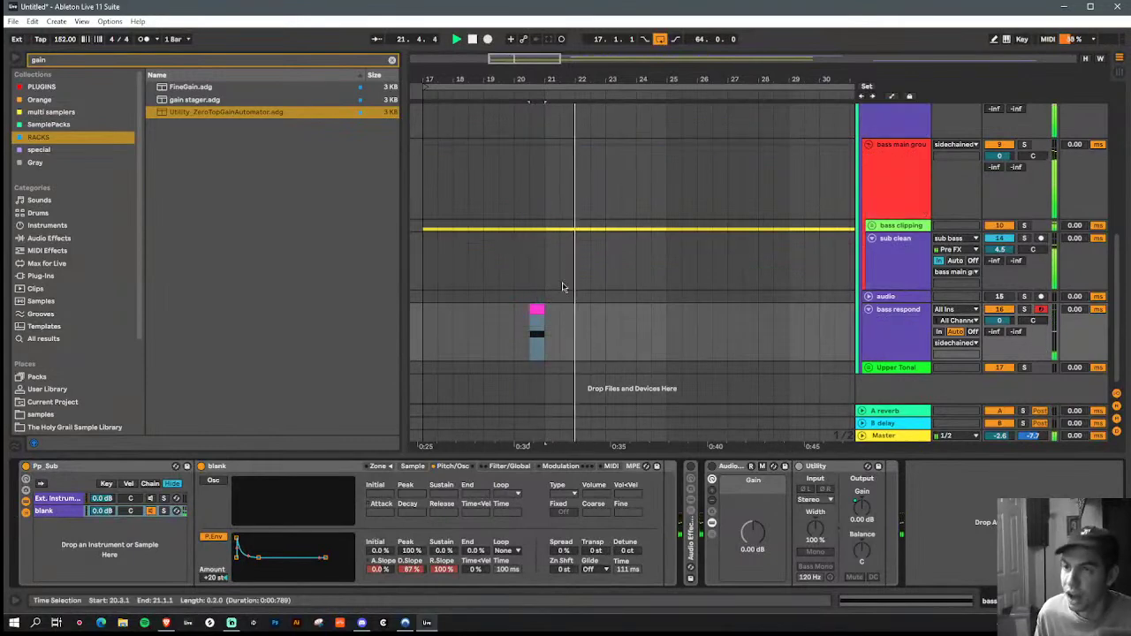
pyautogui.press('a')
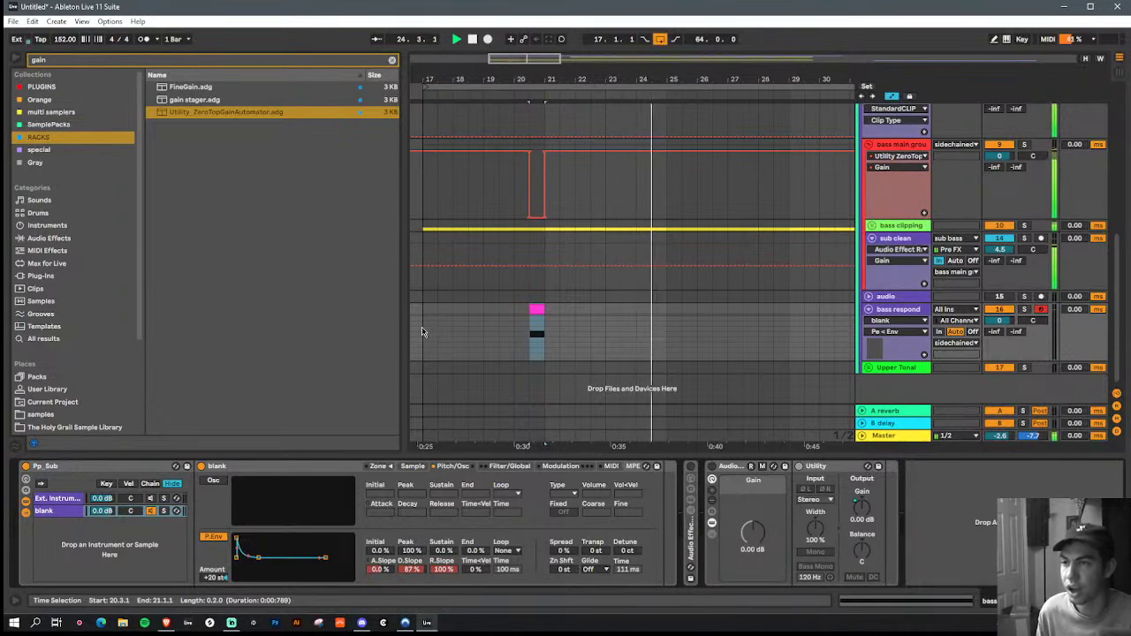
pyautogui.click(422, 327)
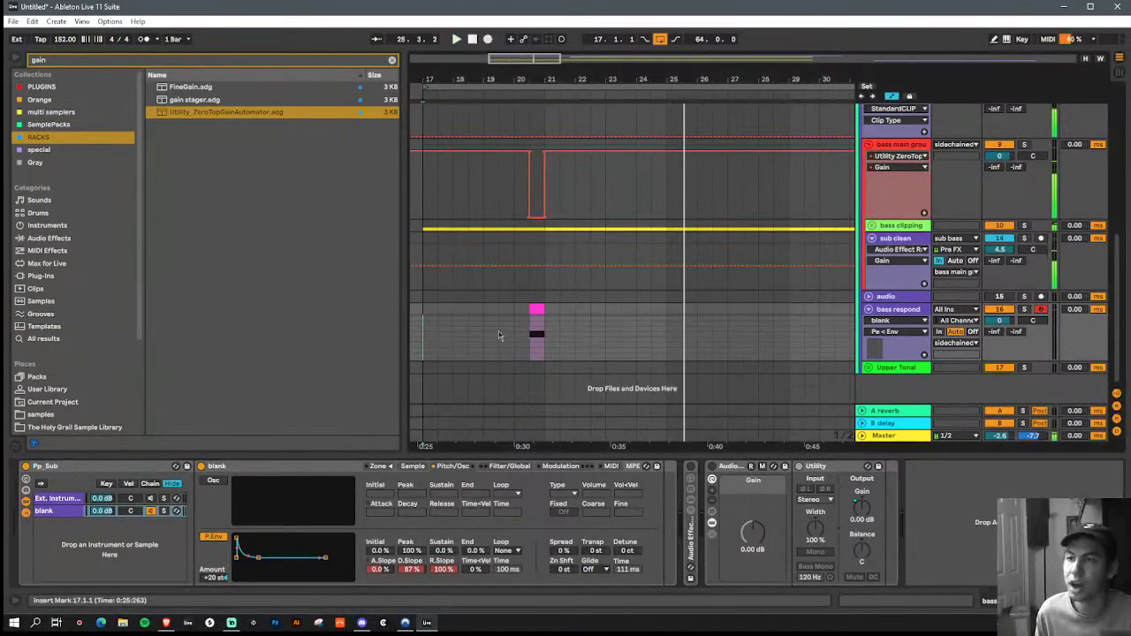
pyautogui.press('space')
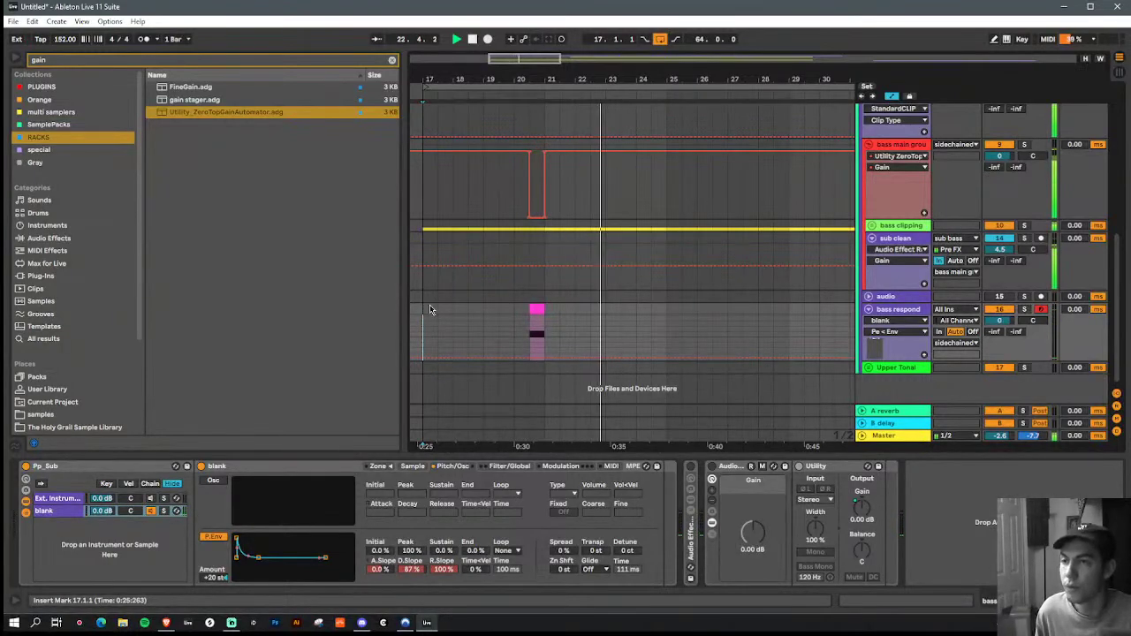
pyautogui.click(551, 313)
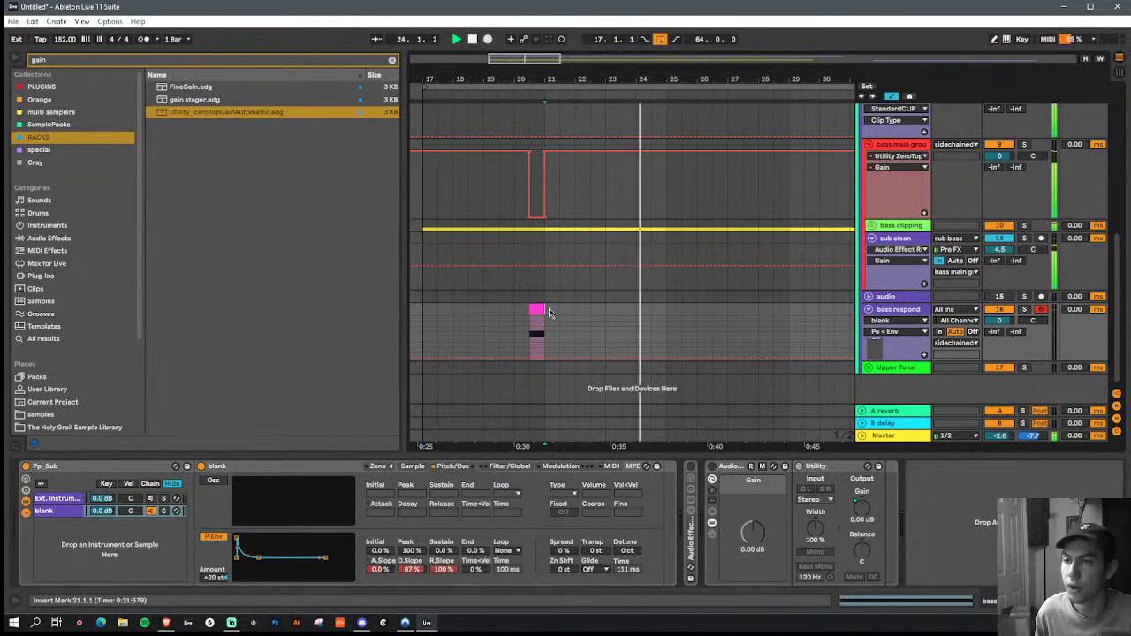
# Step: Draw a one-beat gain dip on the bass main group from 24.2 to 24.3
pyautogui.click(644, 78)
pyautogui.moveTo(644, 77); pyautogui.dragTo(648, 133)
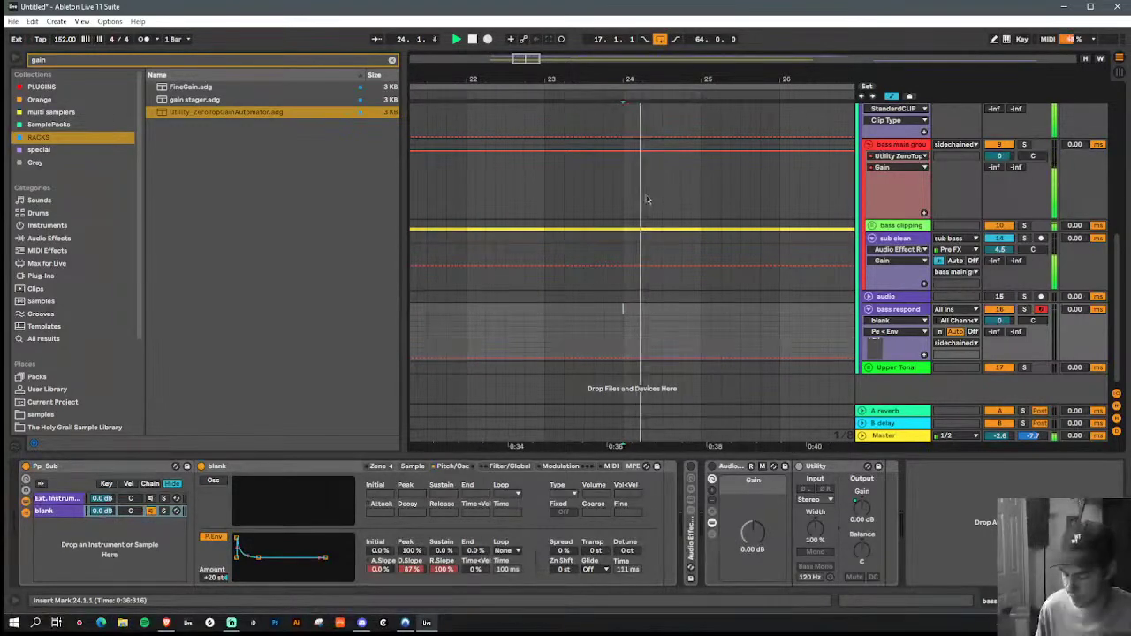
pyautogui.press('b')
pyautogui.moveTo(651, 202); pyautogui.dragTo(656, 221)
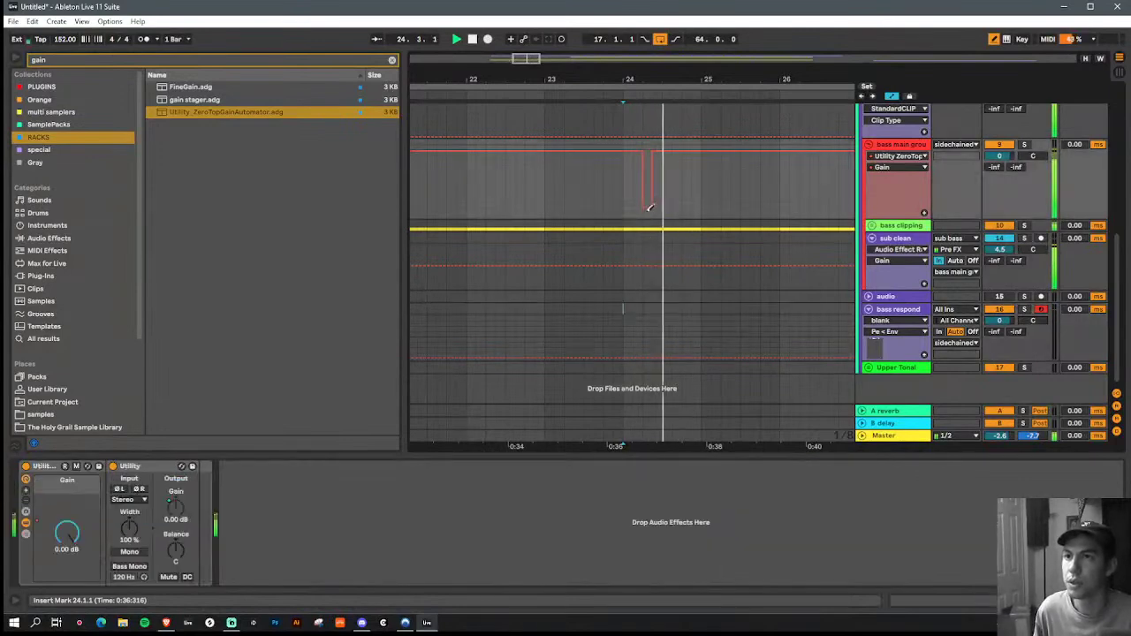
pyautogui.press('b')
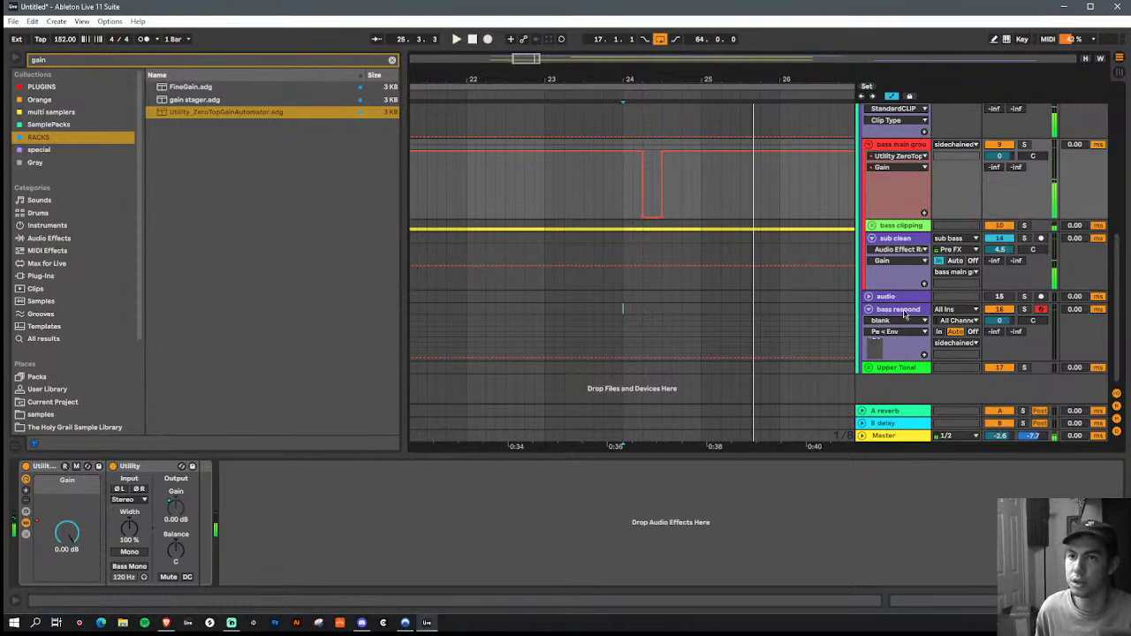
# Step: Duplicate the bass respond track and move the copy's clip to 24.2, shortened to one beat
pyautogui.click(903, 313)
pyautogui.hotkey('ctrl', 'd')
pyautogui.moveTo(750, 76); pyautogui.dragTo(796, 72)
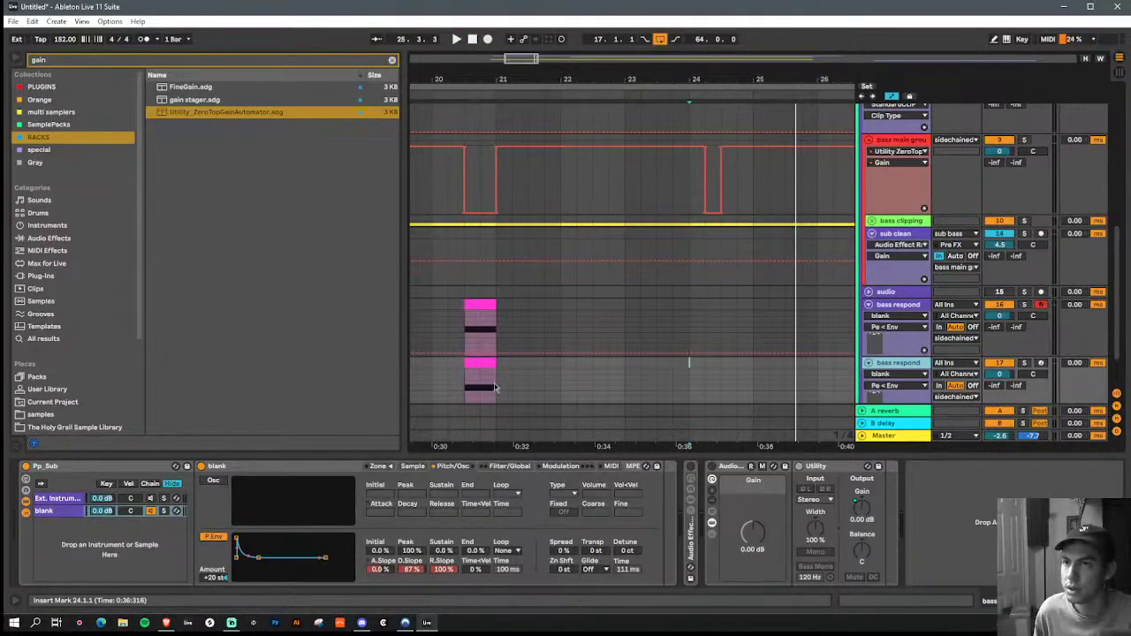
pyautogui.moveTo(474, 362); pyautogui.dragTo(709, 368)
pyautogui.press('space')
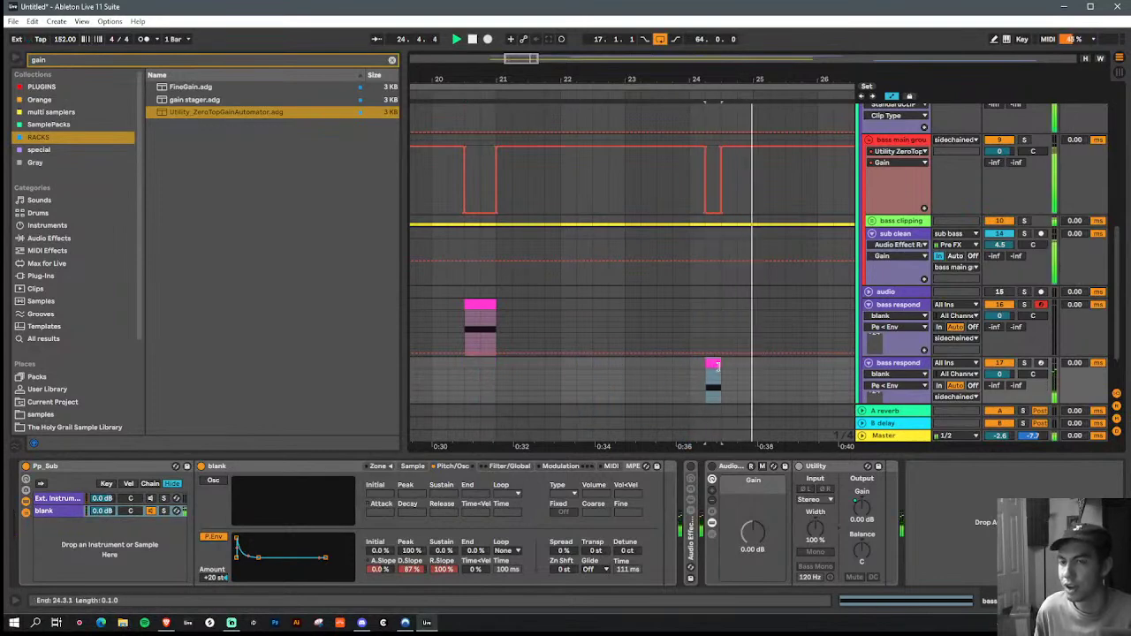
# Step: Set the duplicate track's sample end to 1525330 and lower its track volume to -1.2 dB
pyautogui.click(510, 466)
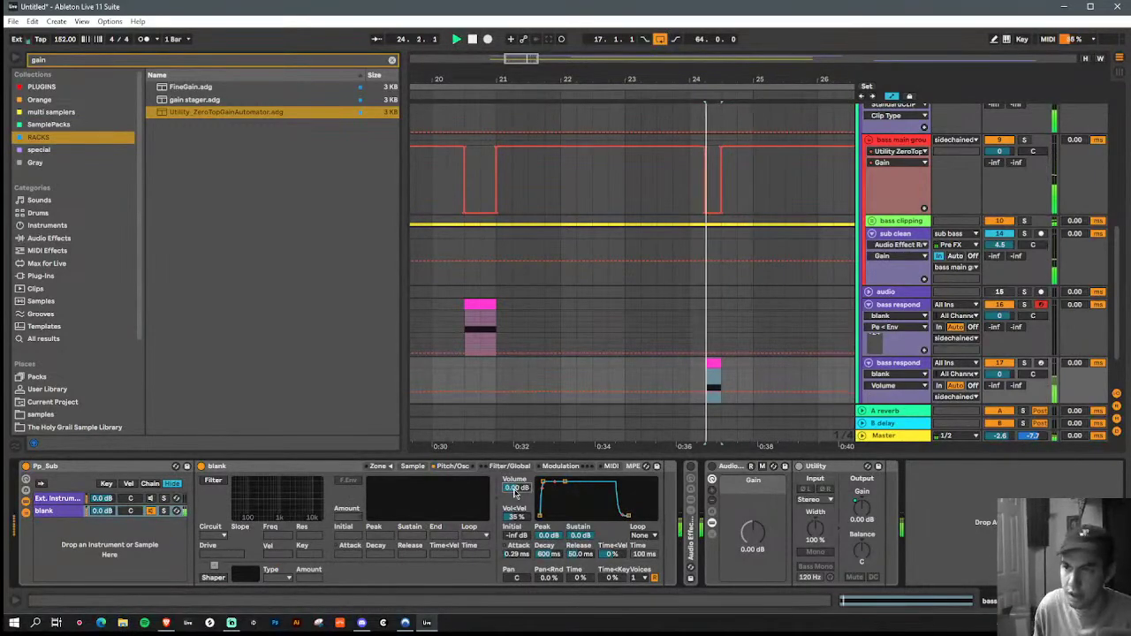
pyautogui.click(412, 467)
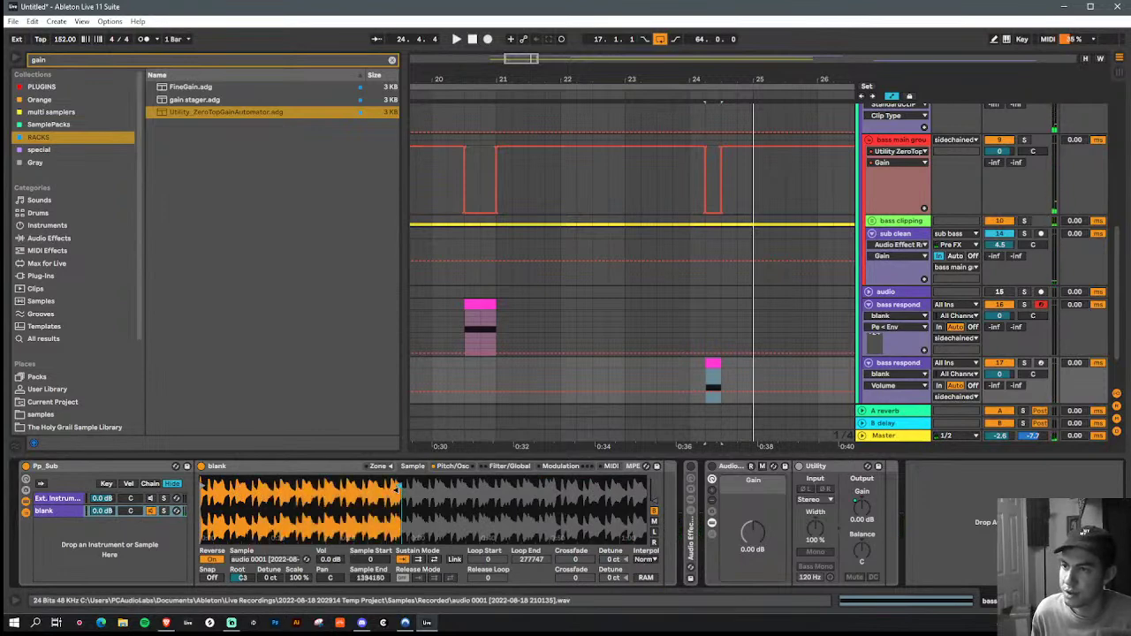
pyautogui.moveTo(399, 487); pyautogui.dragTo(421, 490)
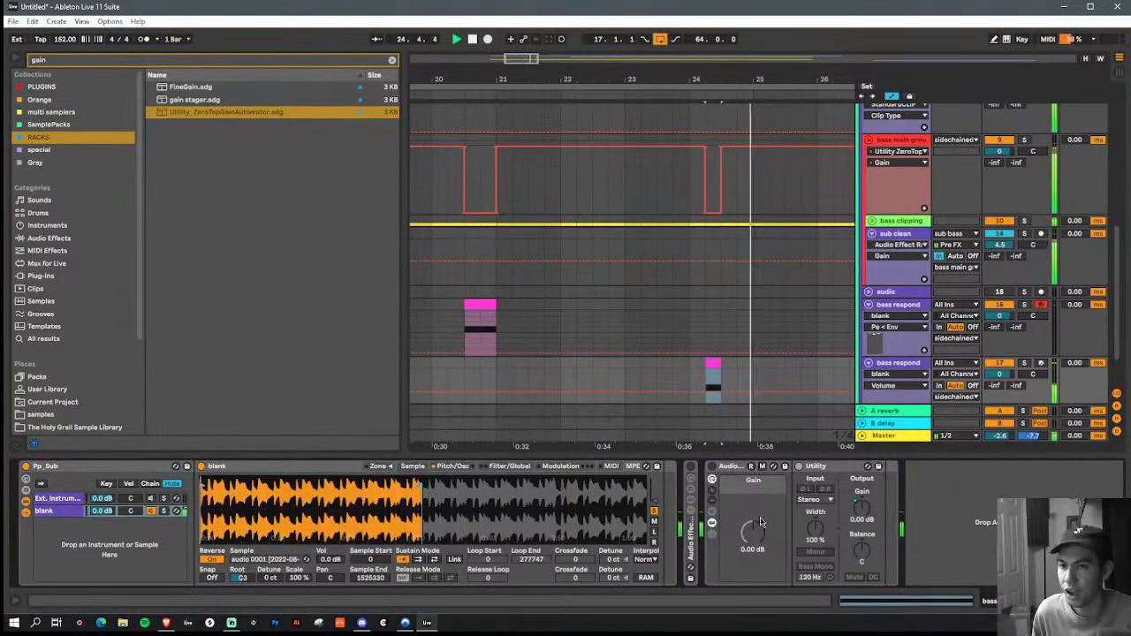
pyautogui.moveTo(1000, 374); pyautogui.dragTo(1000, 379)
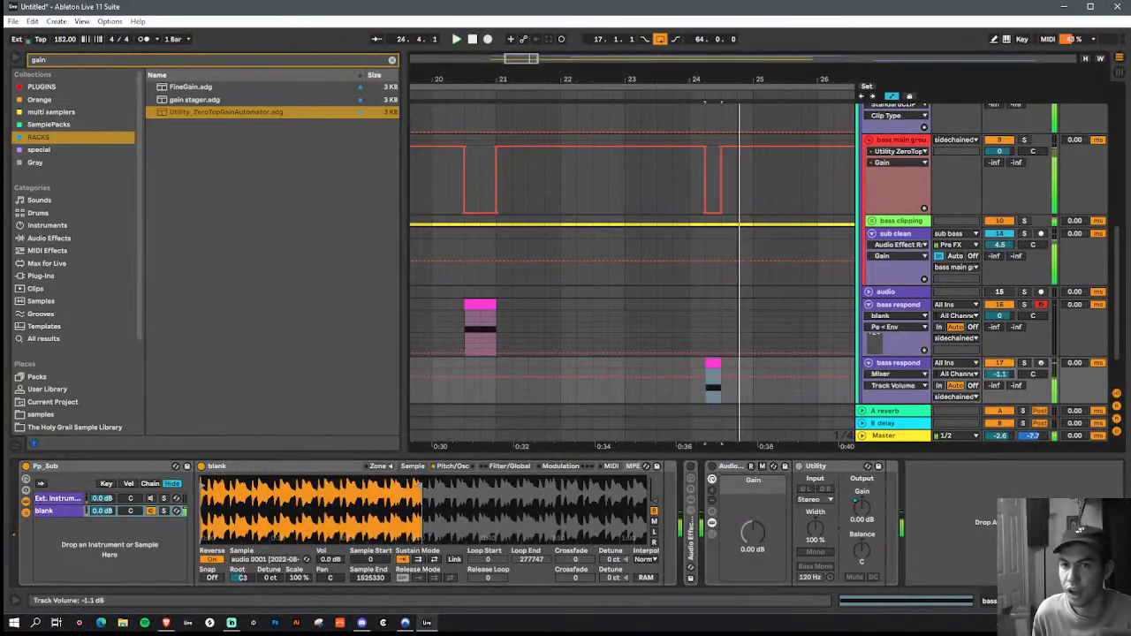
# Step: Enable the duplicate sampler's low-pass filter at 90.1 Hz with 36% resonance and a filter envelope amount of 72, attack 117 ms and decay 84.7 ms
pyautogui.click(507, 466)
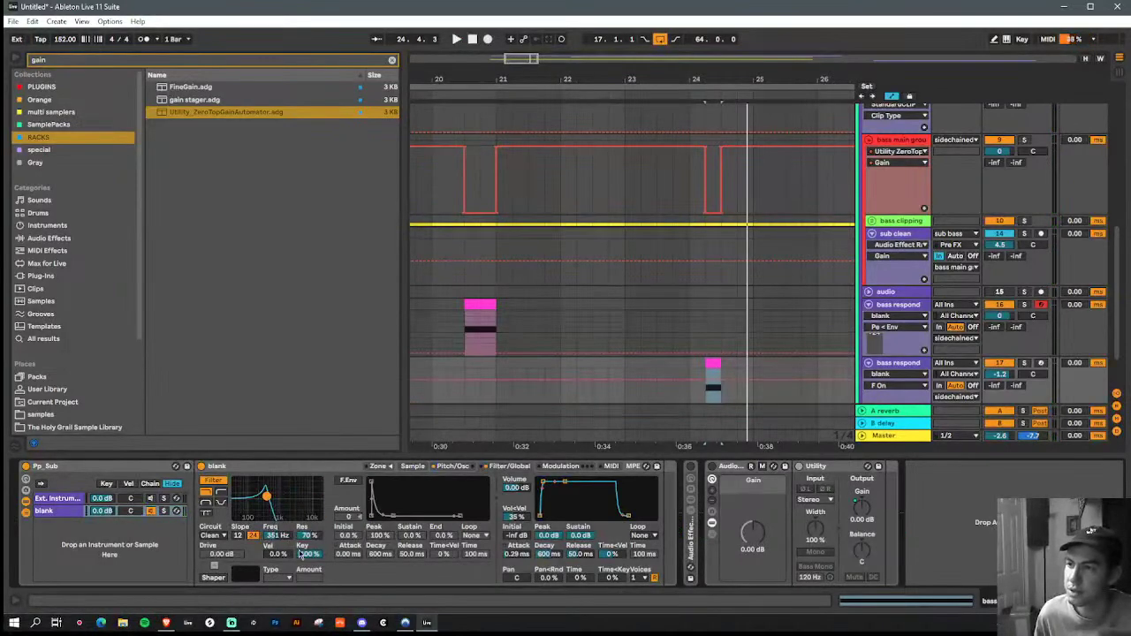
pyautogui.click(348, 480)
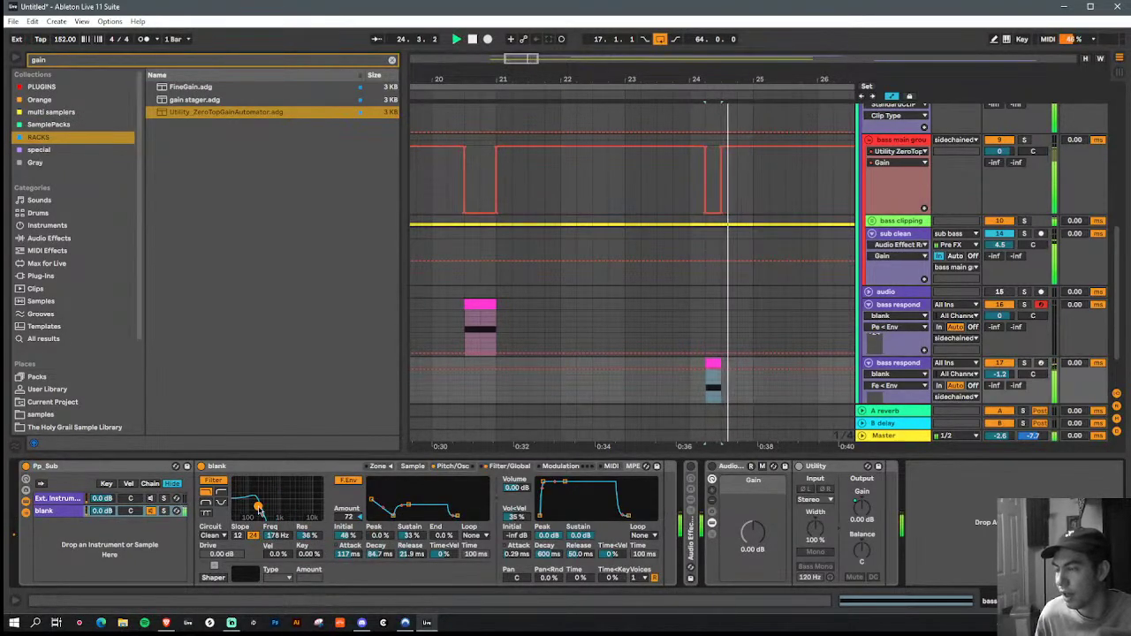
pyautogui.moveTo(256, 511); pyautogui.dragTo(249, 505)
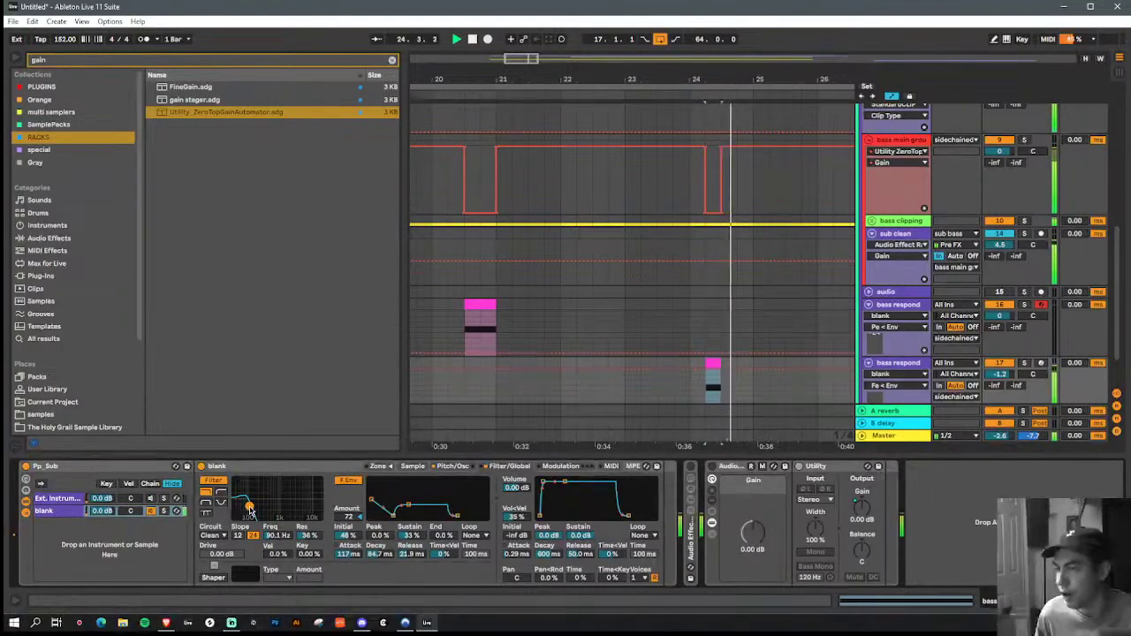
# Step: Duplicate bars 17 to 25 of both bass respond tracks into the following eight bars
pyautogui.moveTo(572, 80); pyautogui.dragTo(563, 48)
pyautogui.press('a')
pyautogui.click(610, 385)
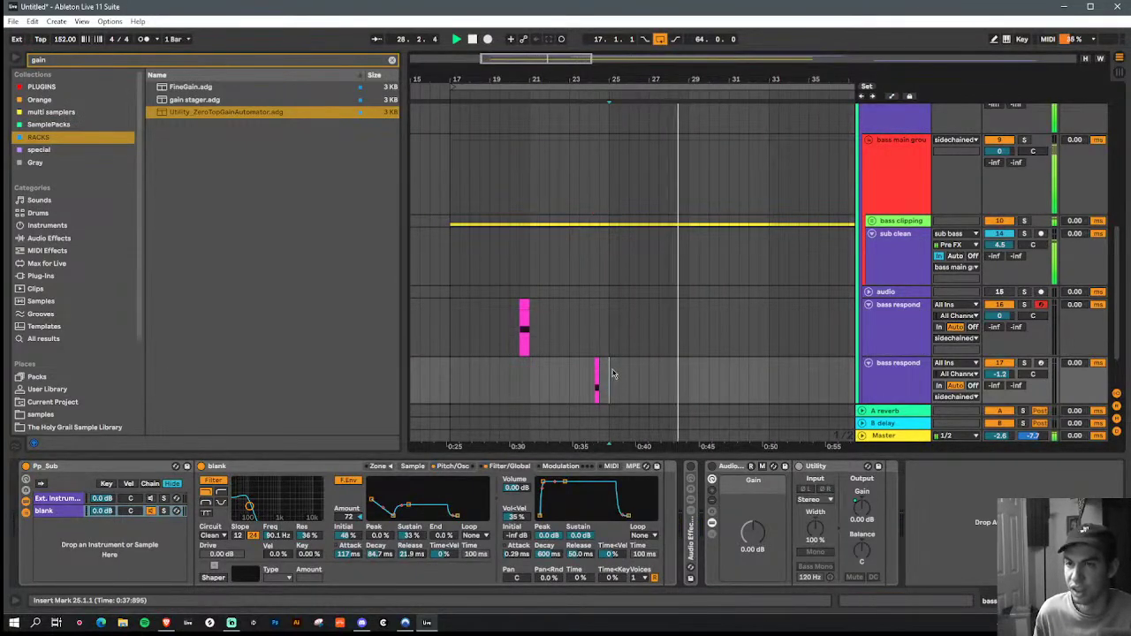
pyautogui.moveTo(612, 375); pyautogui.dragTo(447, 330)
pyautogui.press('space')
pyautogui.hotkey('ctrl', 'd')
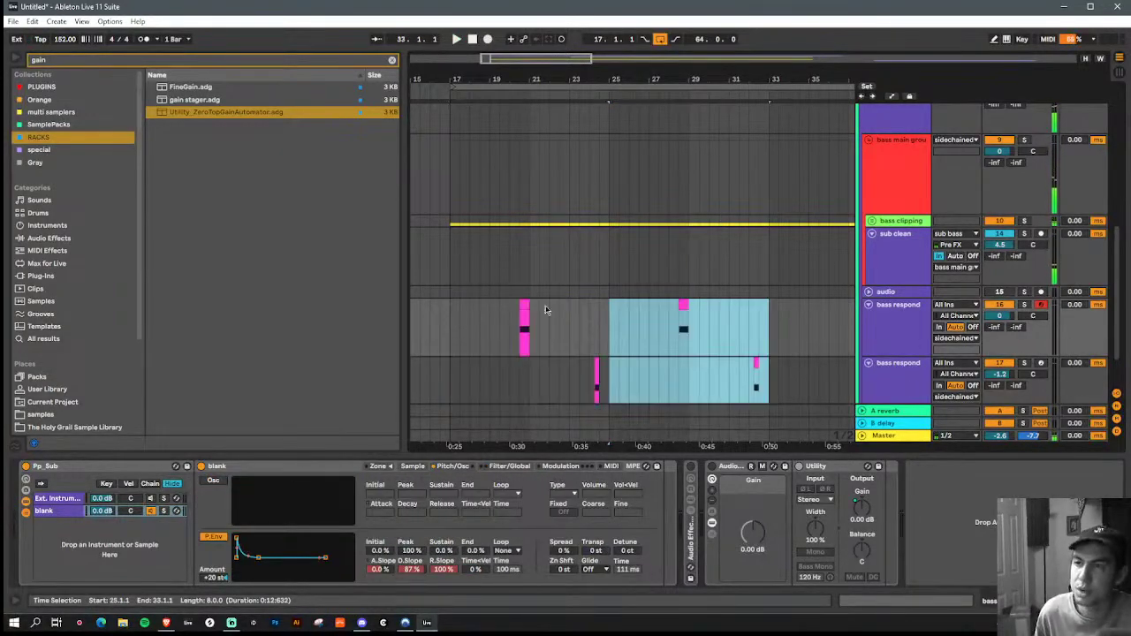
# Step: Duplicate the bass main group's gain automation from bars 17 to 25 into the following eight bars
pyautogui.press('a')
pyautogui.moveTo(613, 175); pyautogui.dragTo(453, 187)
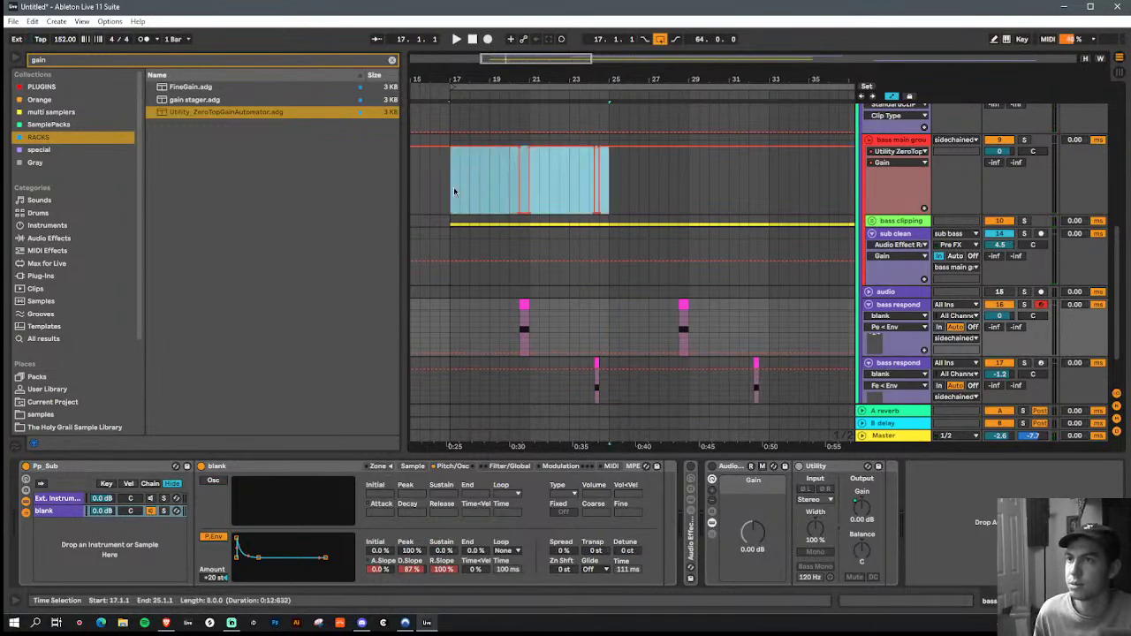
pyautogui.hotkey('ctrl', 'd')
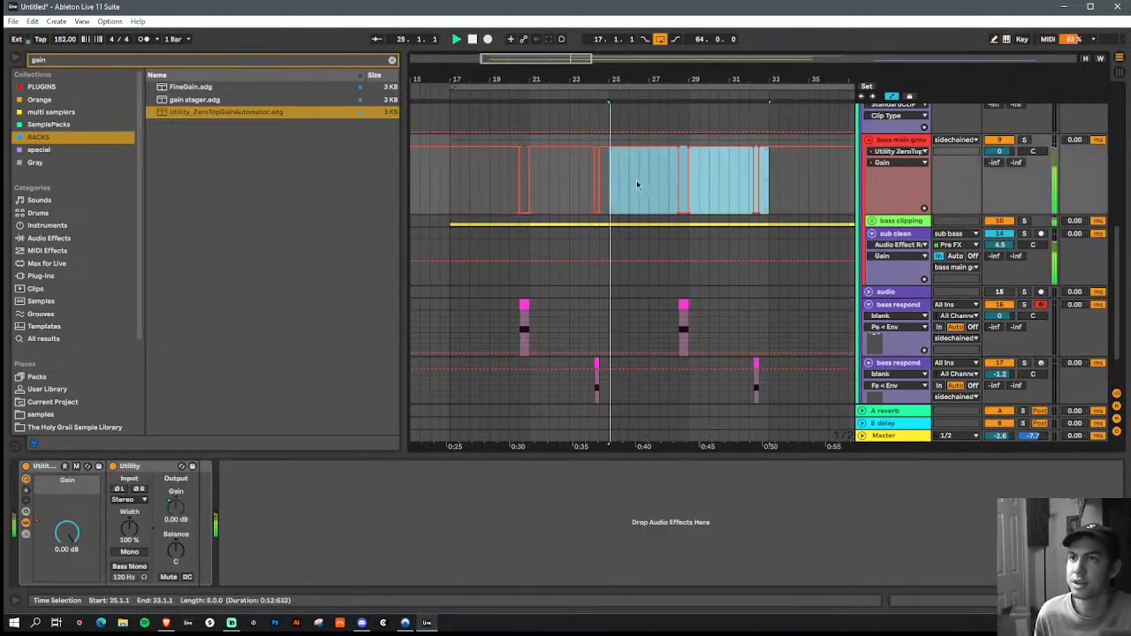
pyautogui.press('a')
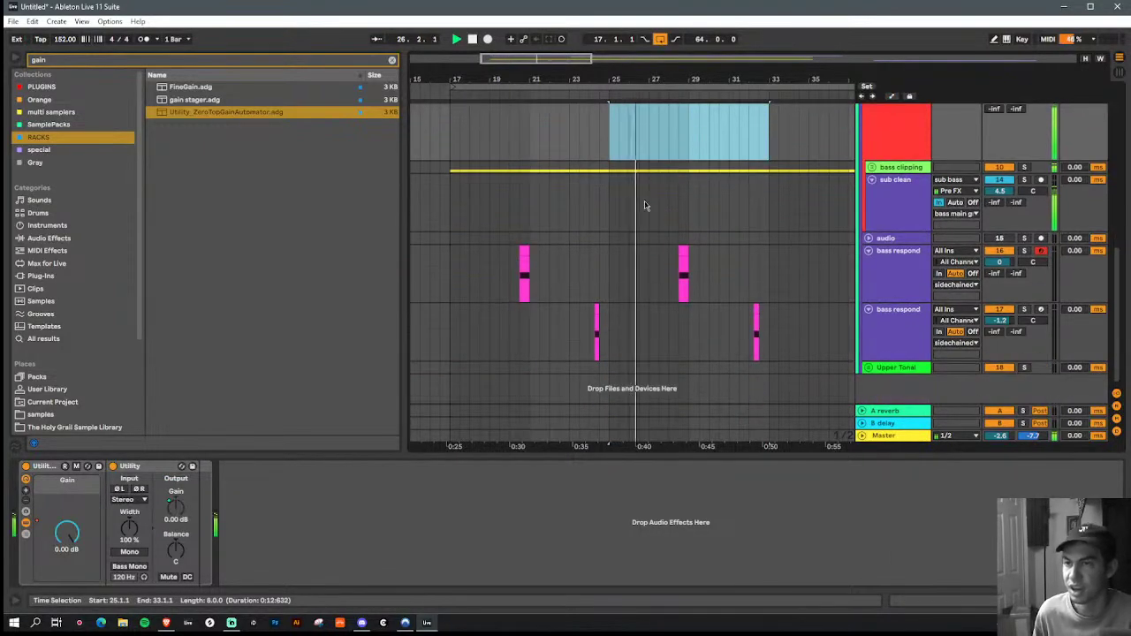
pyautogui.click(756, 310)
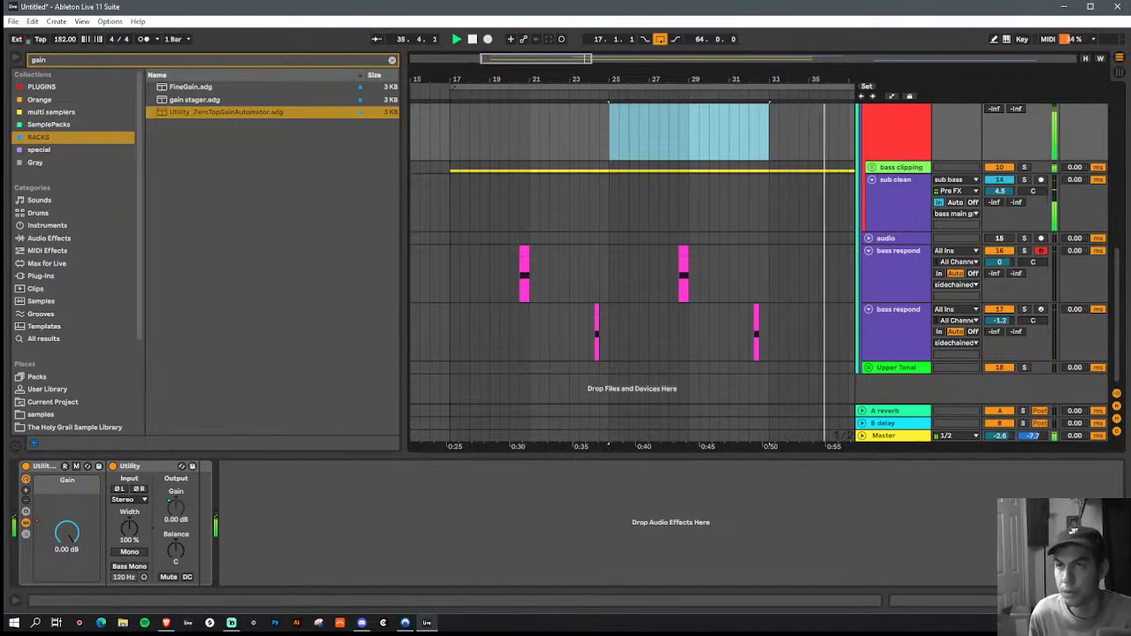
pyautogui.moveTo(720, 78); pyautogui.dragTo(612, 55)
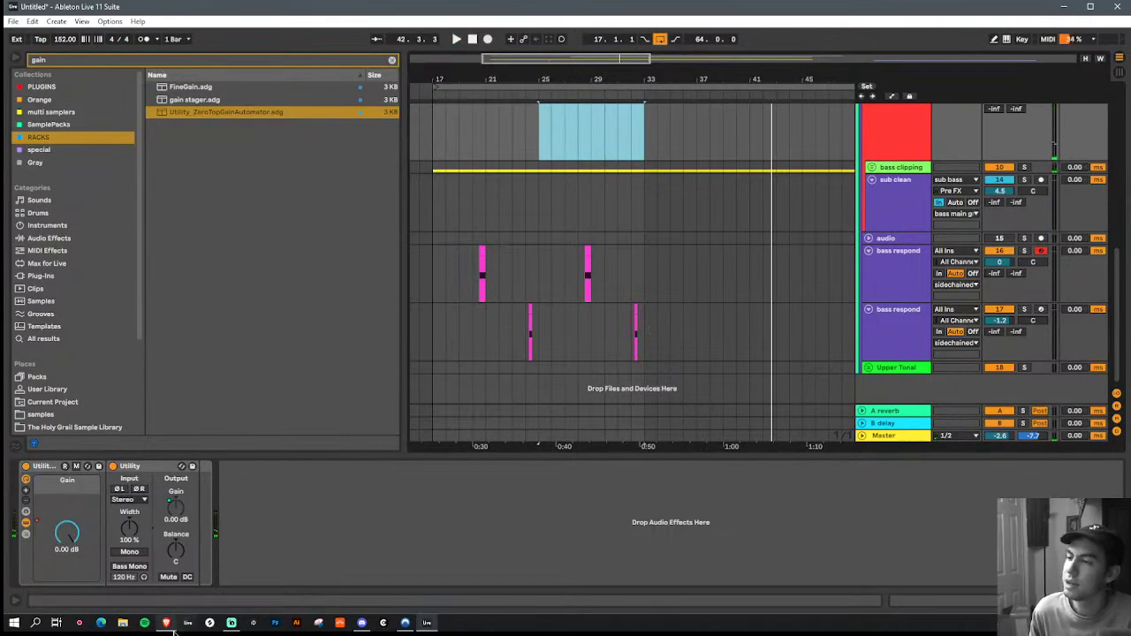
# Step: Switch to Streamlabs Desktop and change the live stream to the scene named New Scene
pyautogui.click(243, 627)
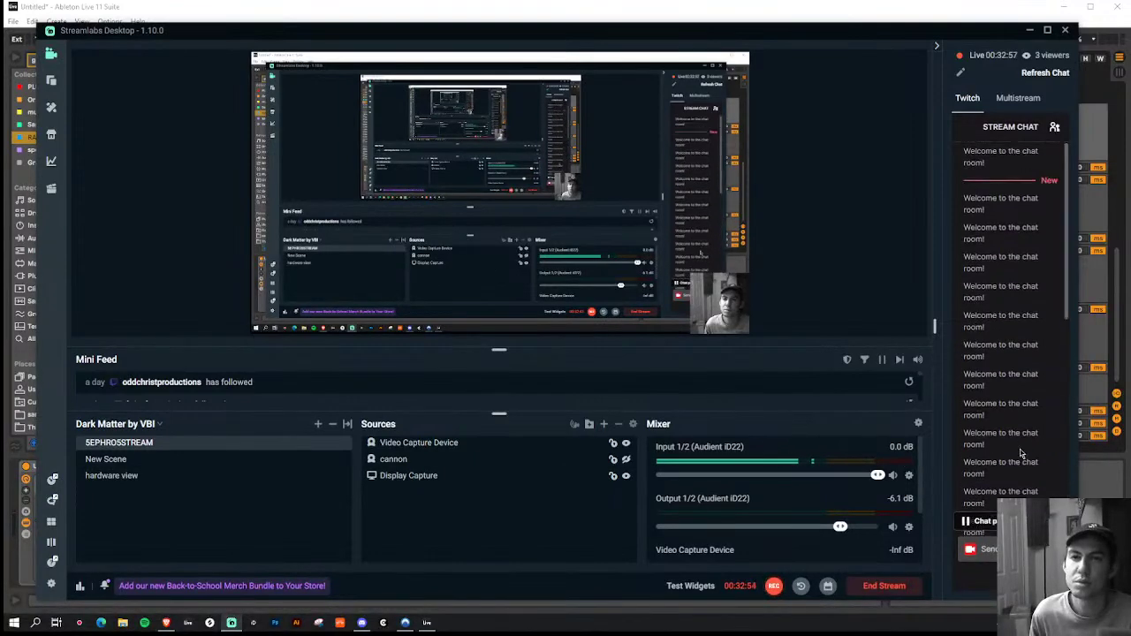
pyautogui.click(122, 459)
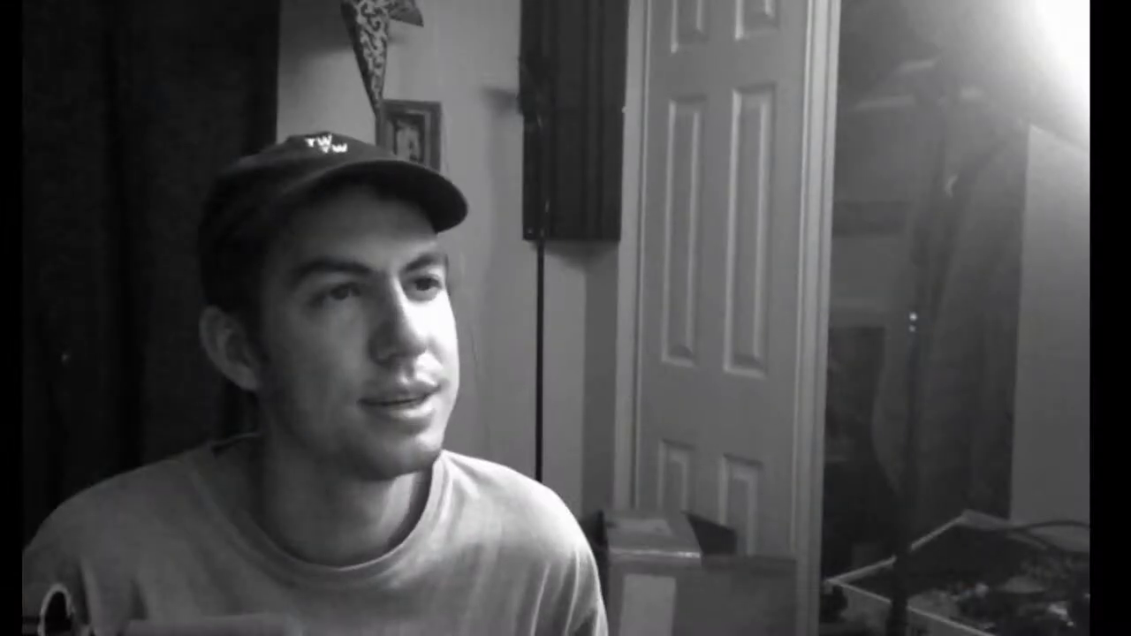